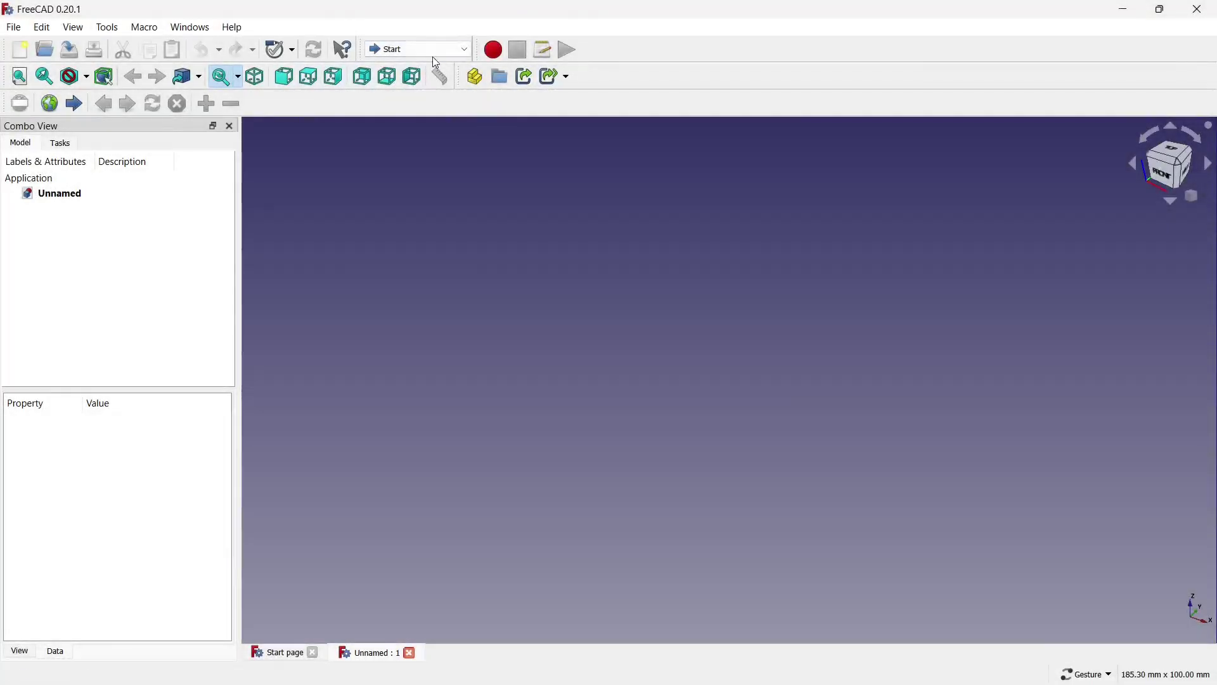
Switch to Part Design and create a new sketch on the XZ_Plane
left_click(438, 54)
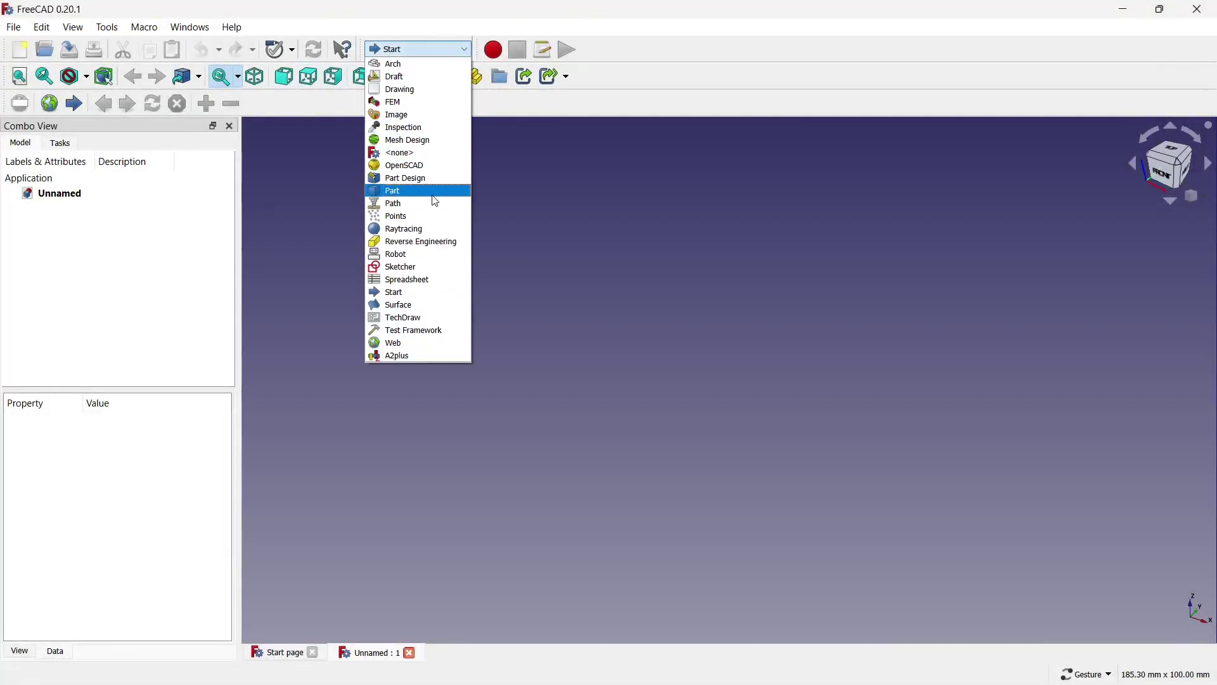
left_click(441, 178)
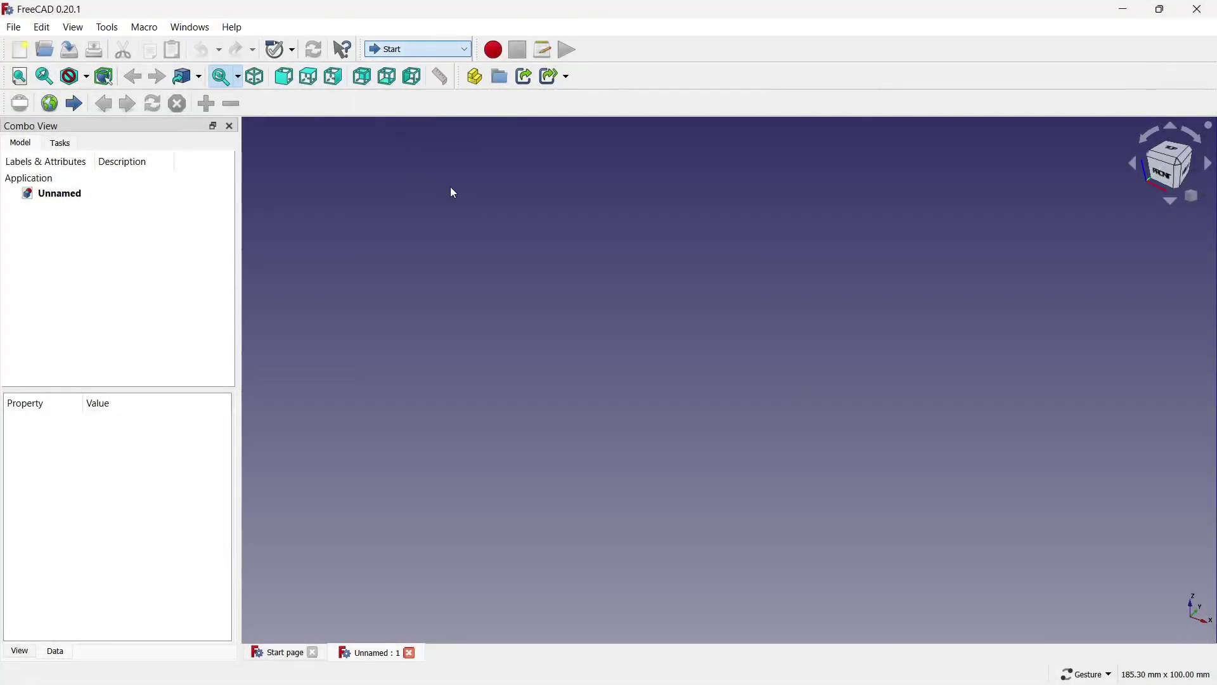
left_click(623, 83)
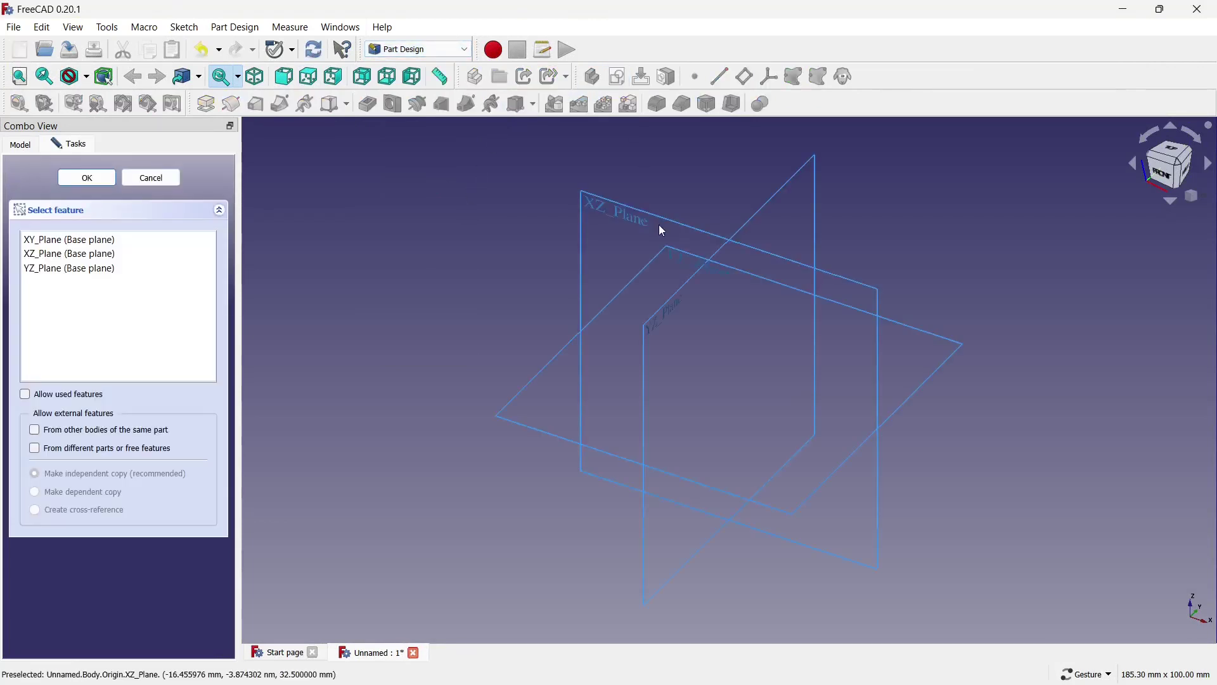
left_click(633, 246)
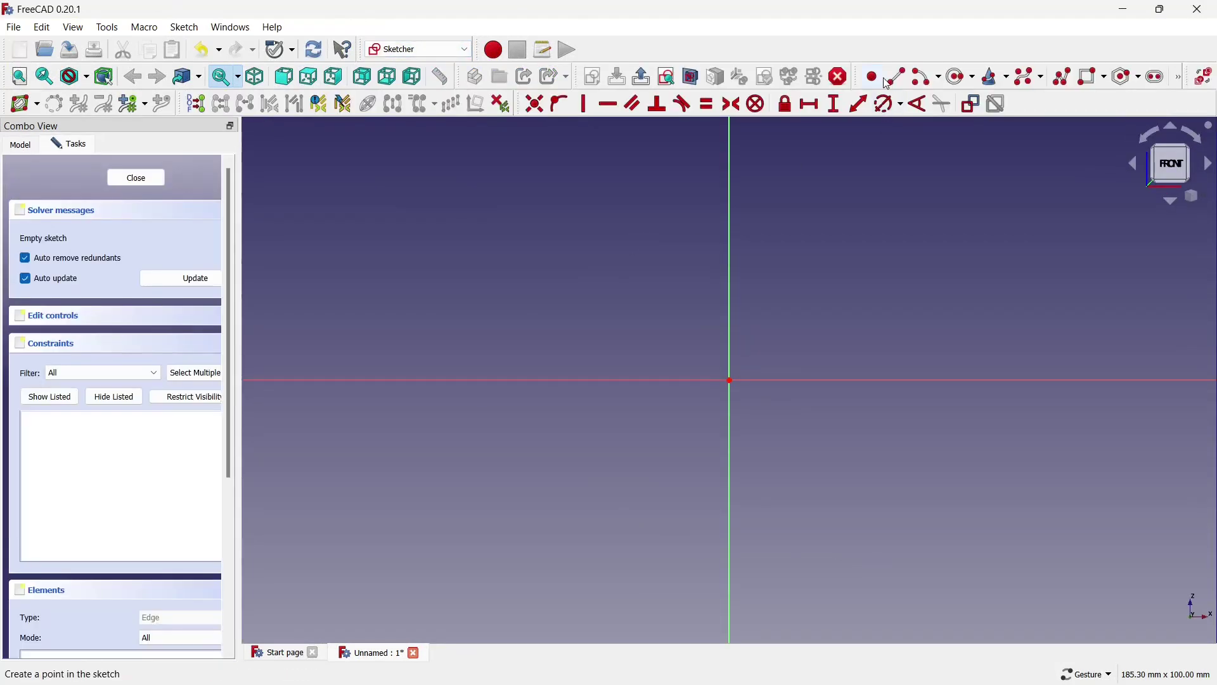
Draw a horizontal line from the origin and constrain it to 2000 mm
left_click(731, 381)
left_click(990, 381)
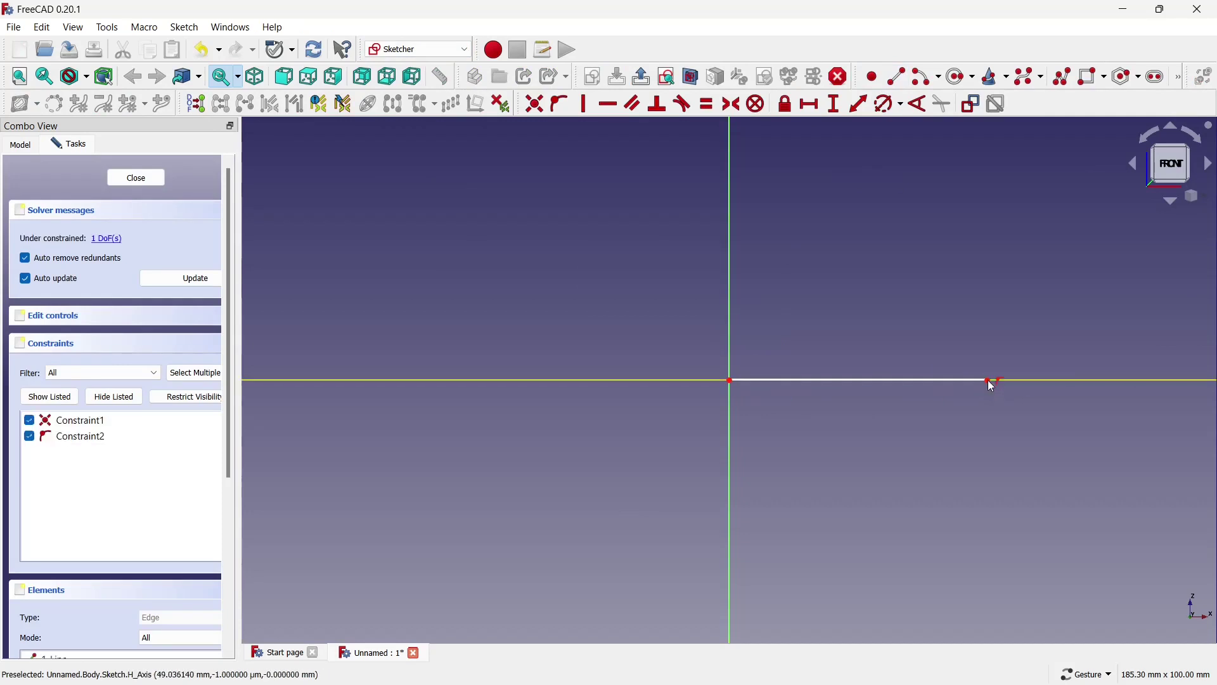
left_click(814, 104)
left_click(850, 381)
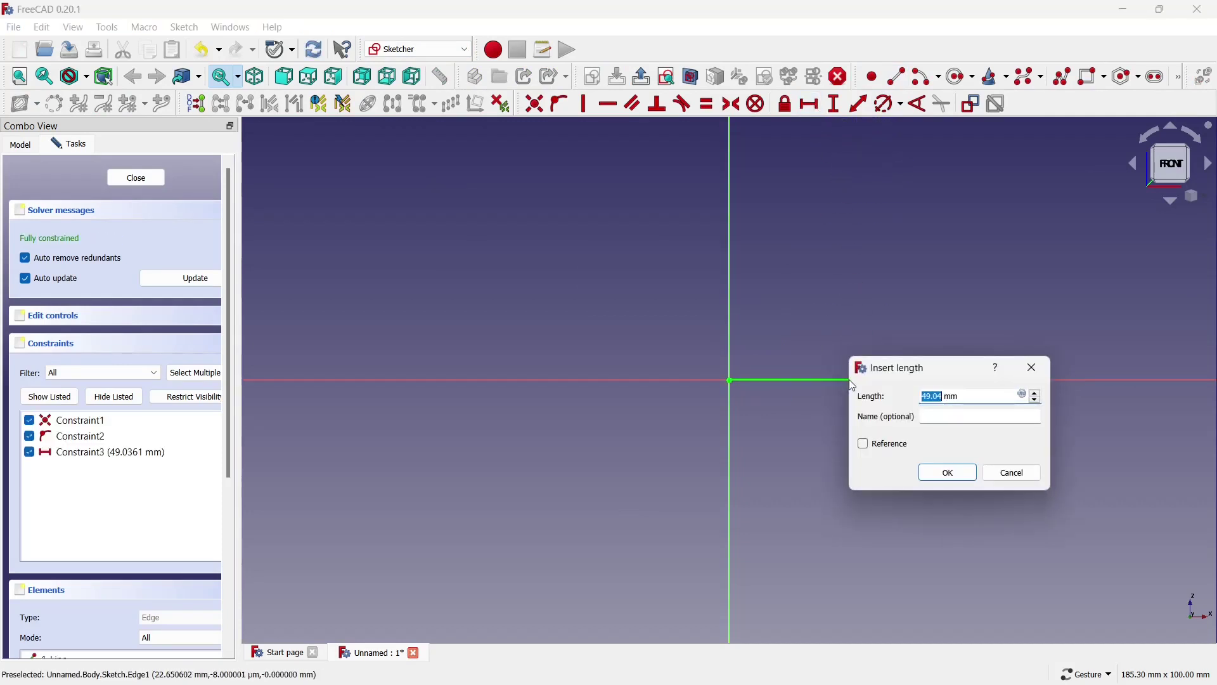
type("2000")
key("Return")
scroll(543, 386, "down", 5)
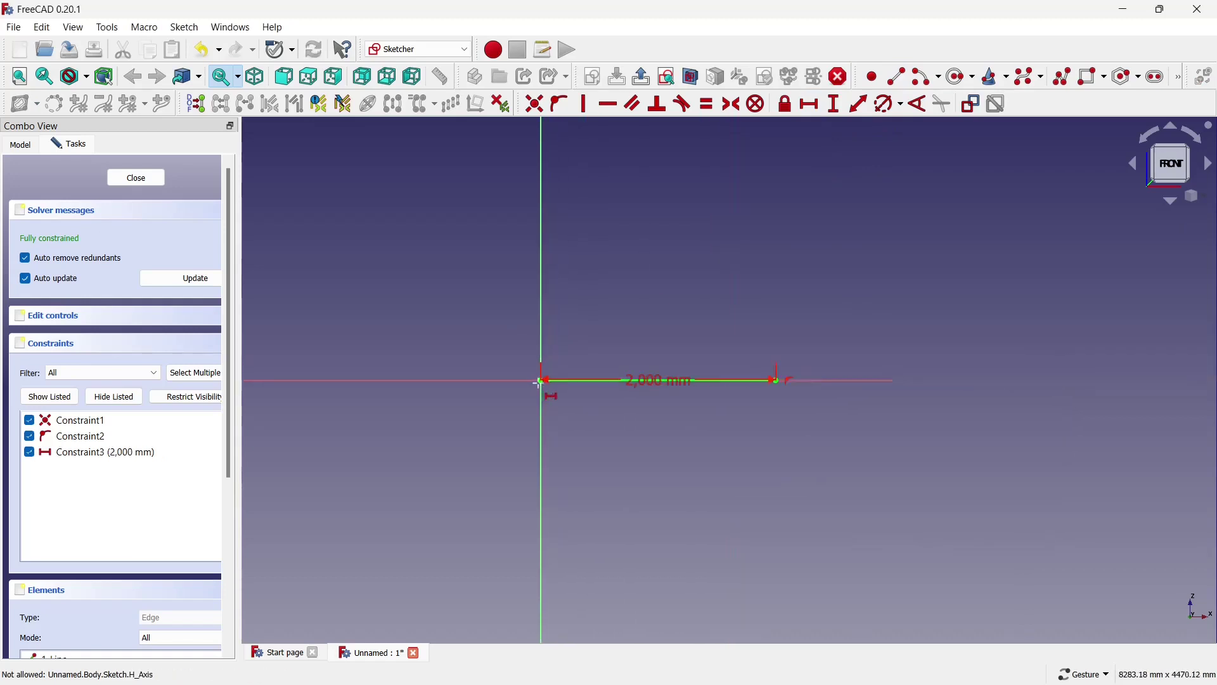
scroll(759, 280, "up", 2)
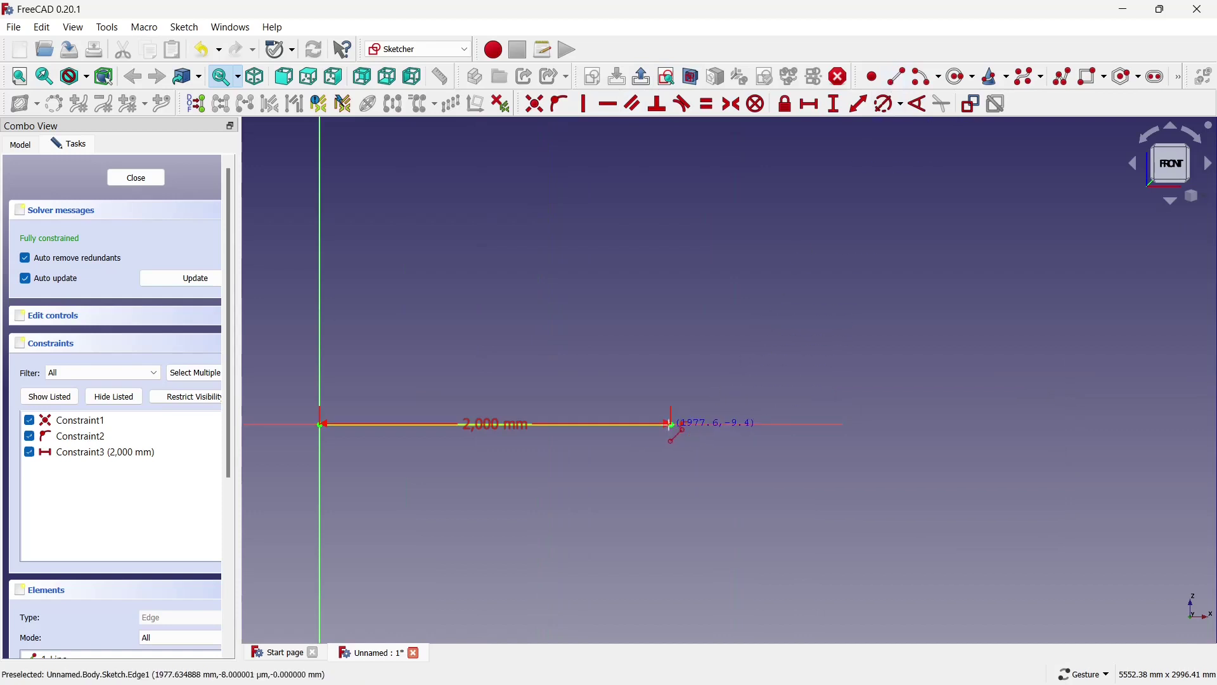
Draw a vertical line up from its right end, constrained to 2400 mm
left_click(674, 425)
left_click(675, 249)
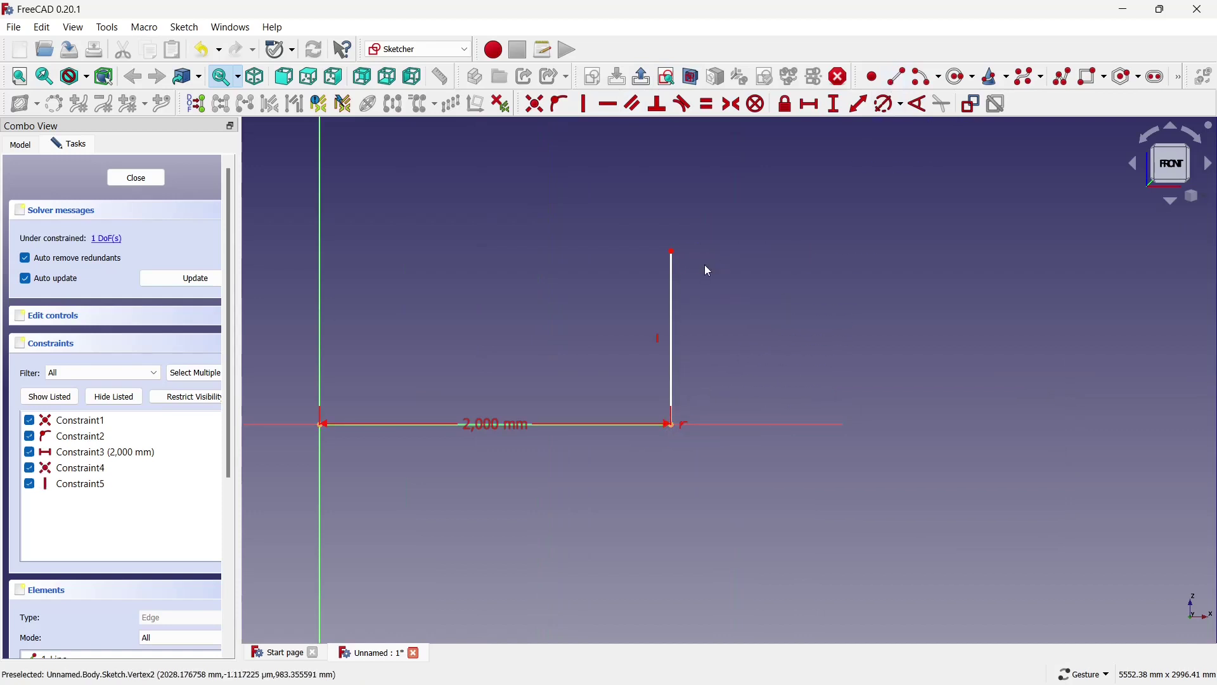
left_click(834, 104)
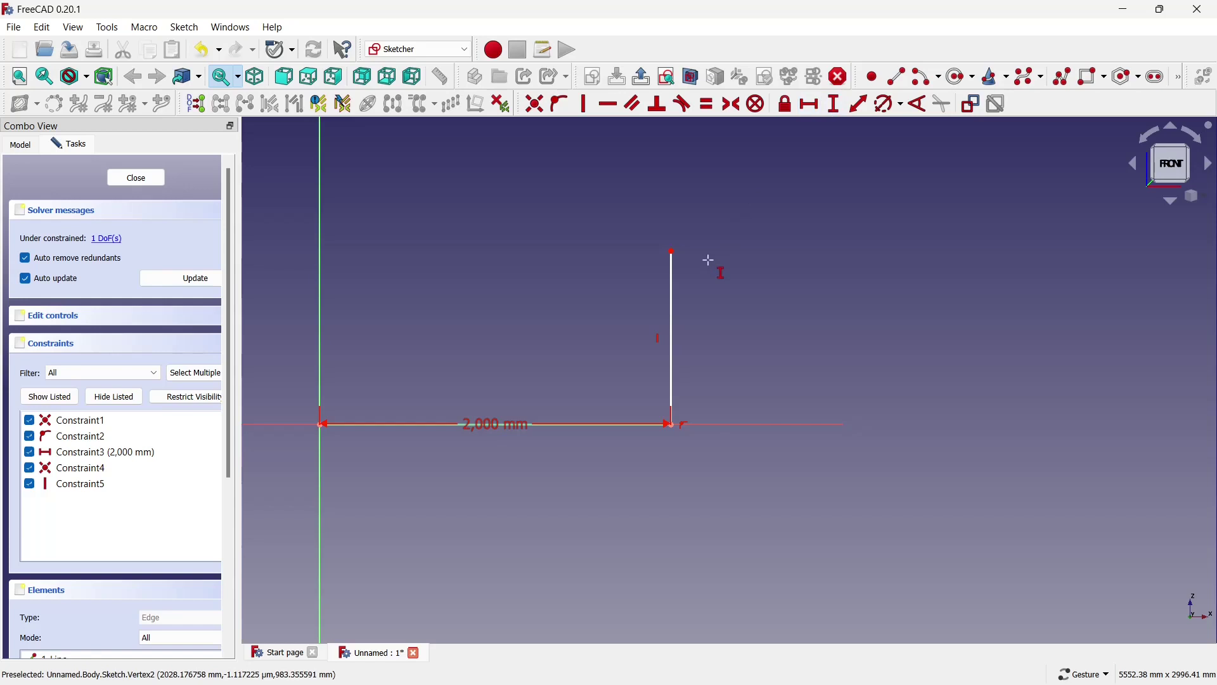
left_click(673, 277)
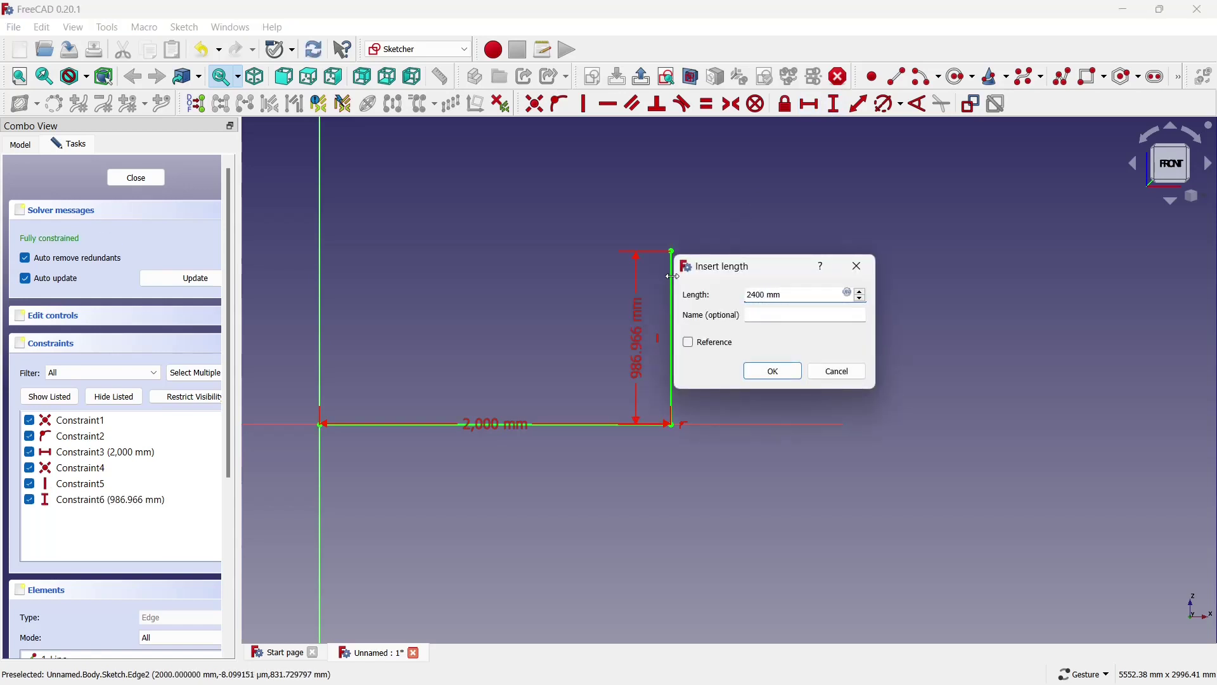
left_click(753, 367)
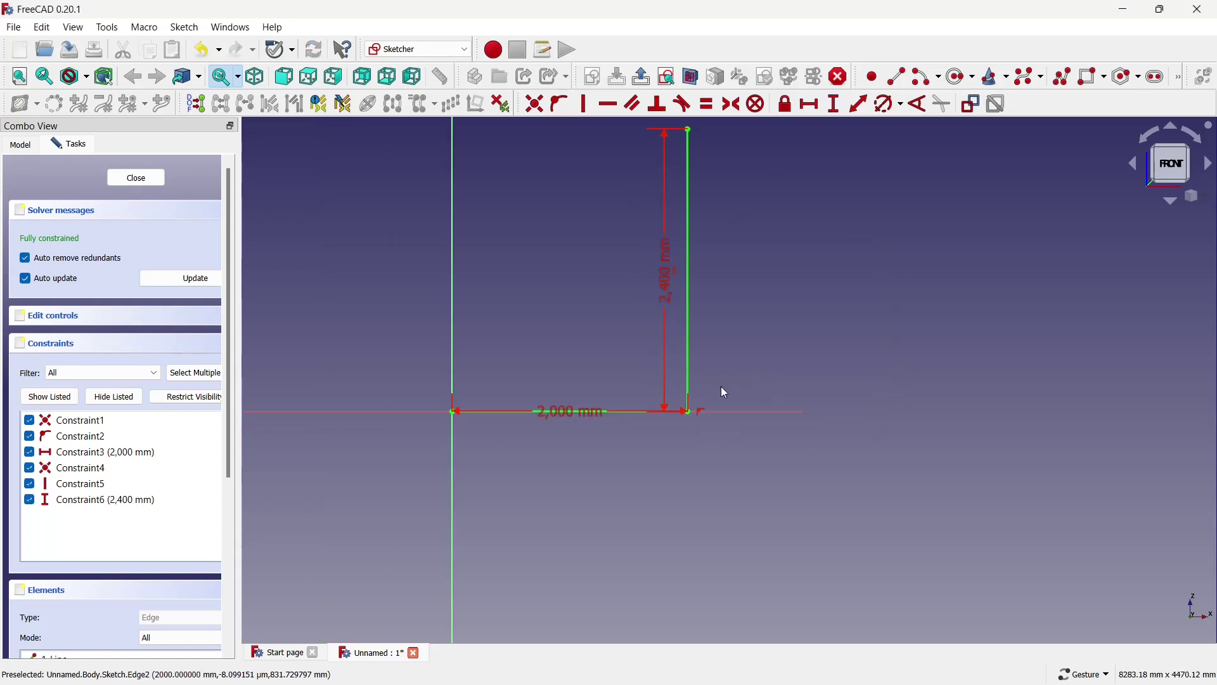
Convert both lines to construction geometry
key("Escape")
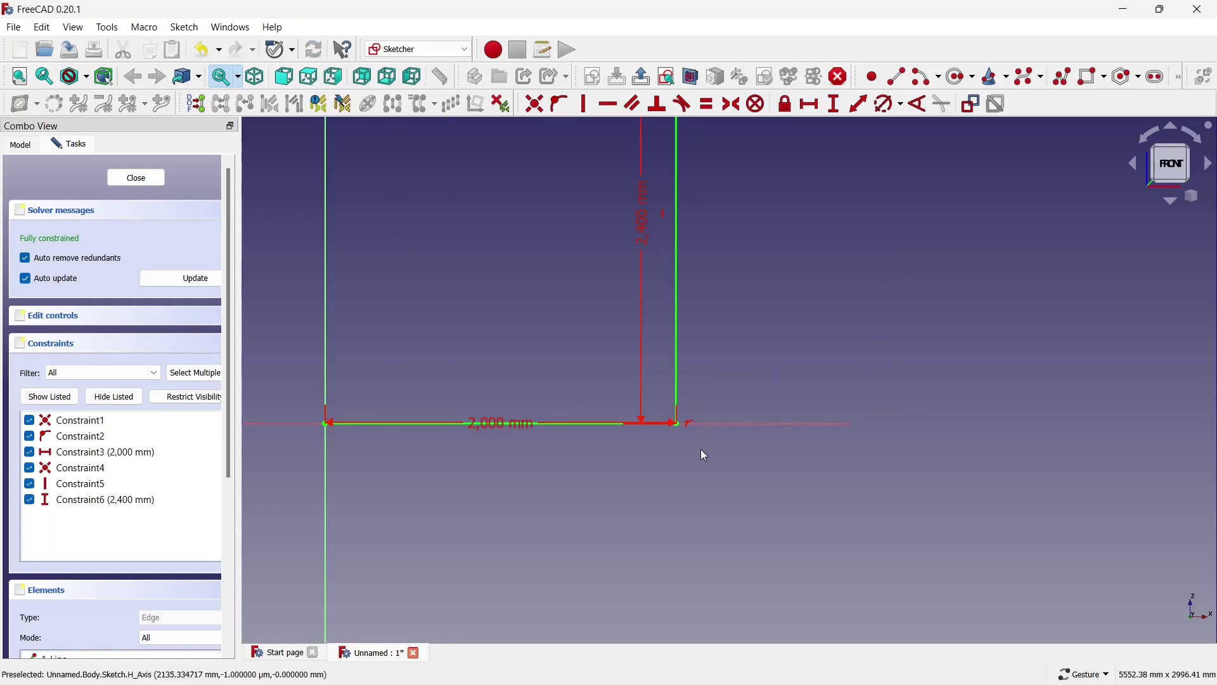
left_click_drag(655, 376, 655, 376)
right_click(706, 374)
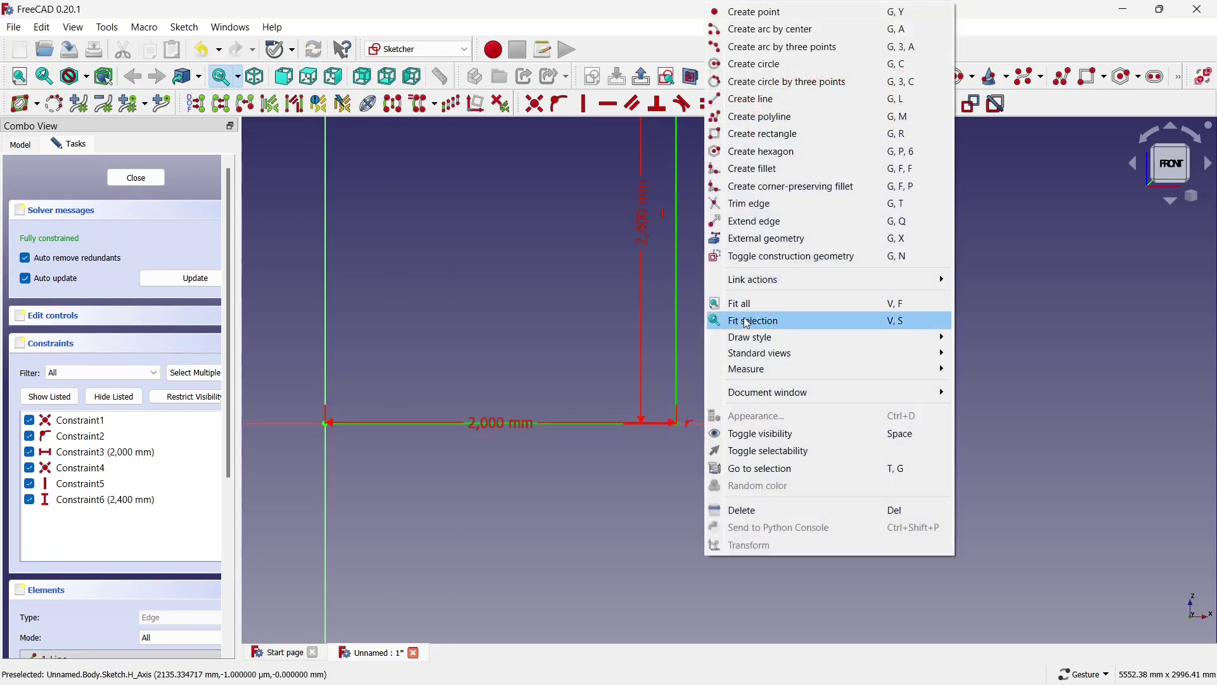
left_click(768, 256)
scroll(767, 273, "down", 3)
scroll(731, 255, "up", 3)
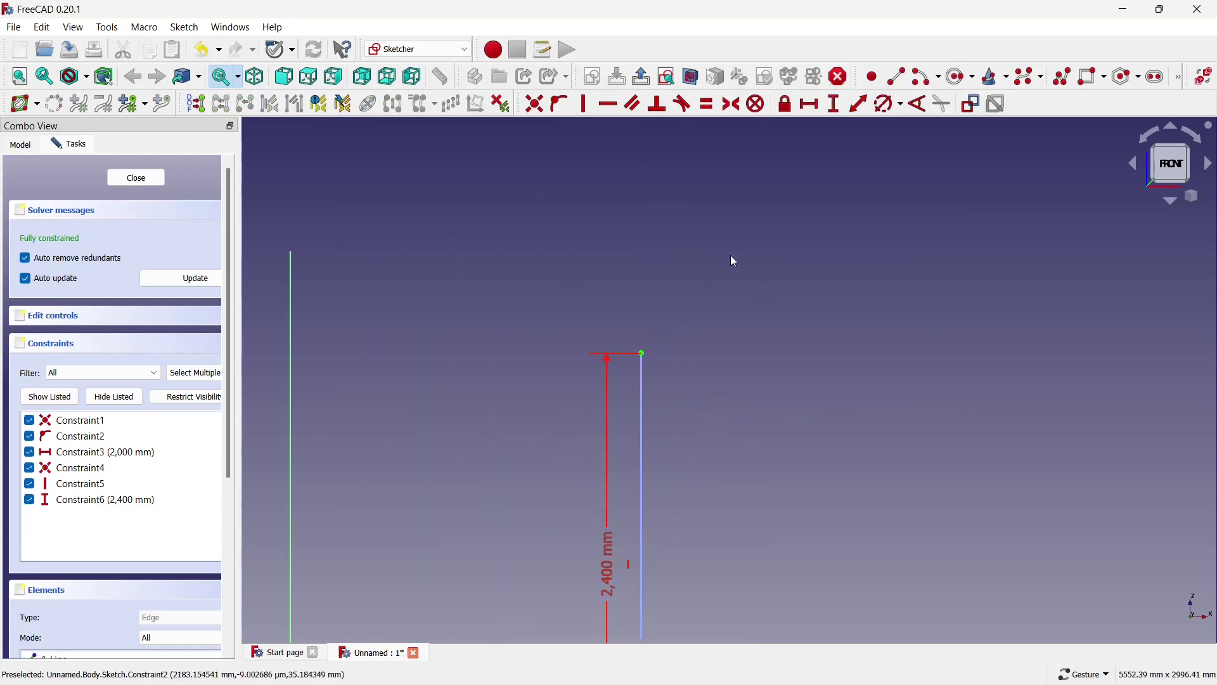
scroll(727, 230, "down", 2)
Draw a diagonal line from the origin to the vertical line's top
left_click(896, 77)
scroll(800, 233, "down", 1)
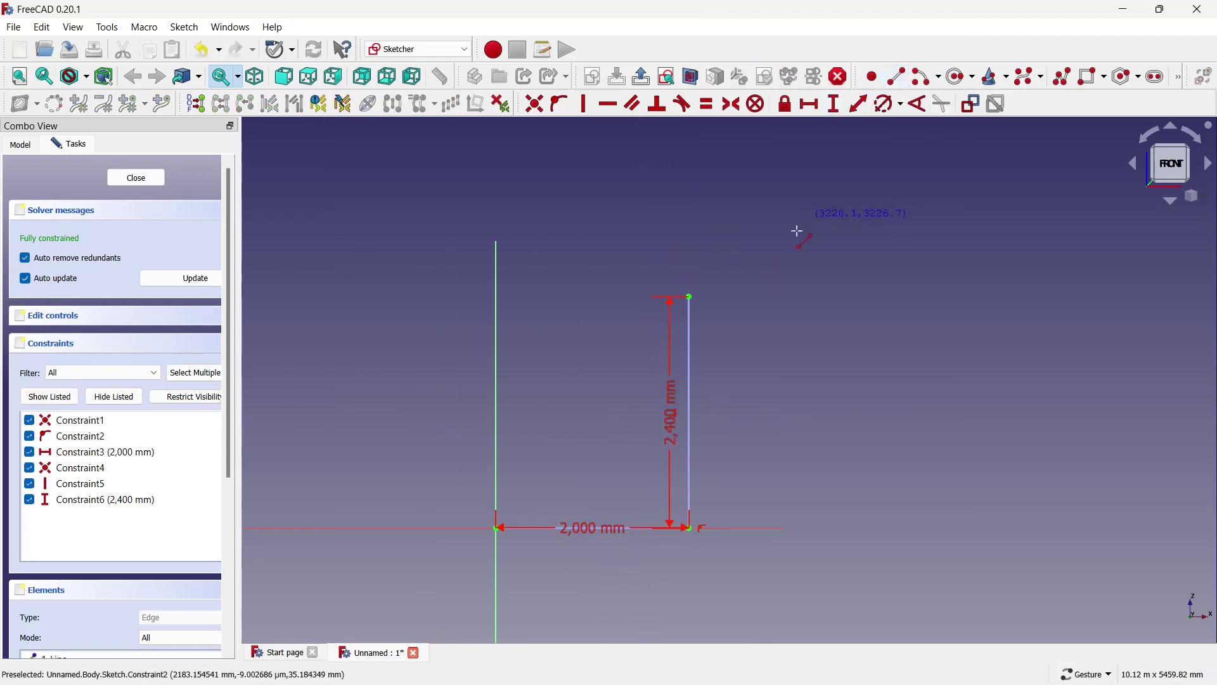
left_click(497, 528)
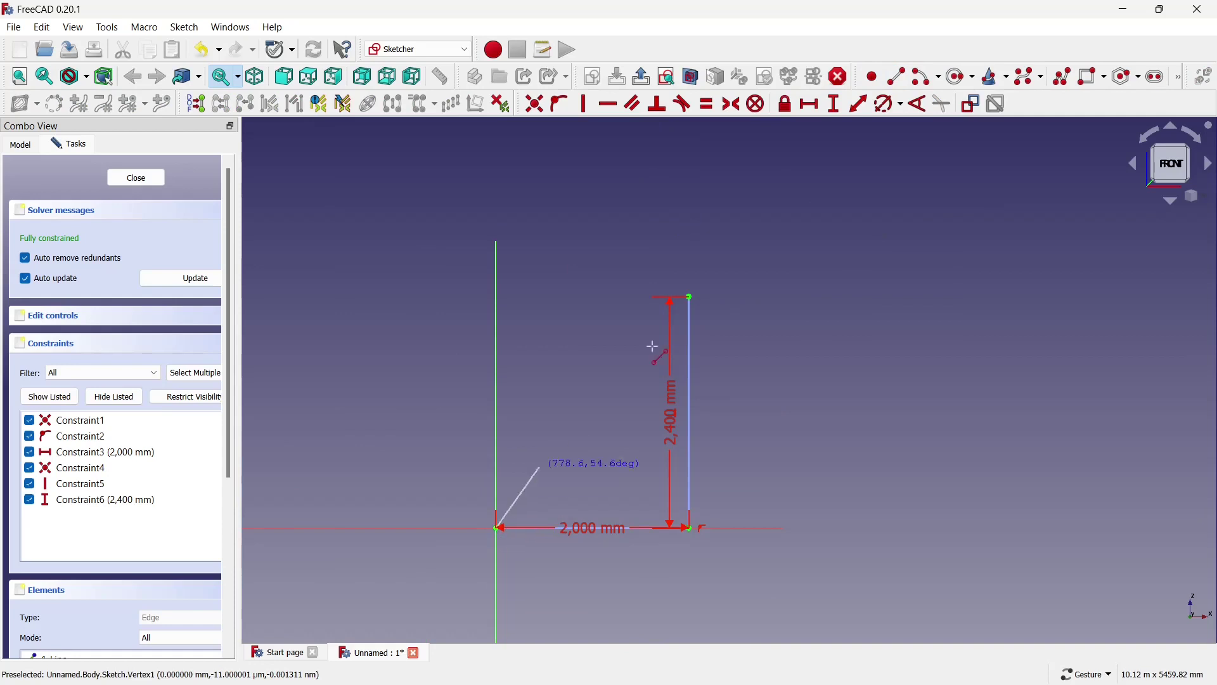
left_click(690, 297)
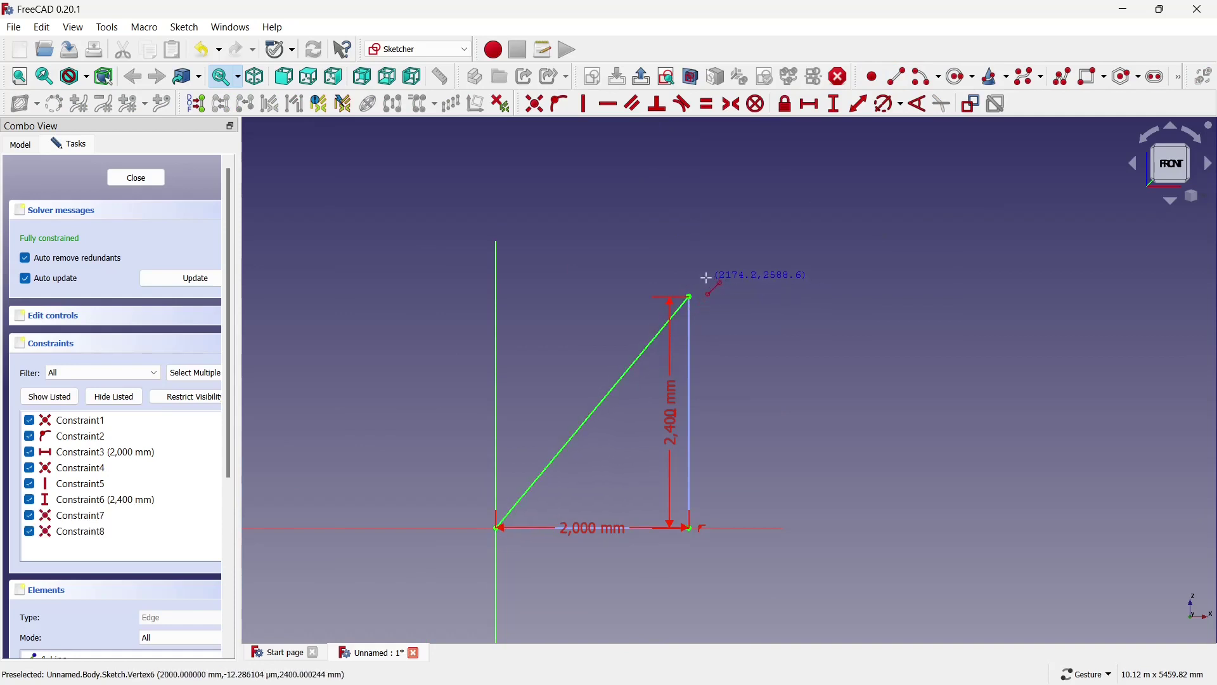
scroll(694, 295, "up", 2)
scroll(598, 347, "up", 2)
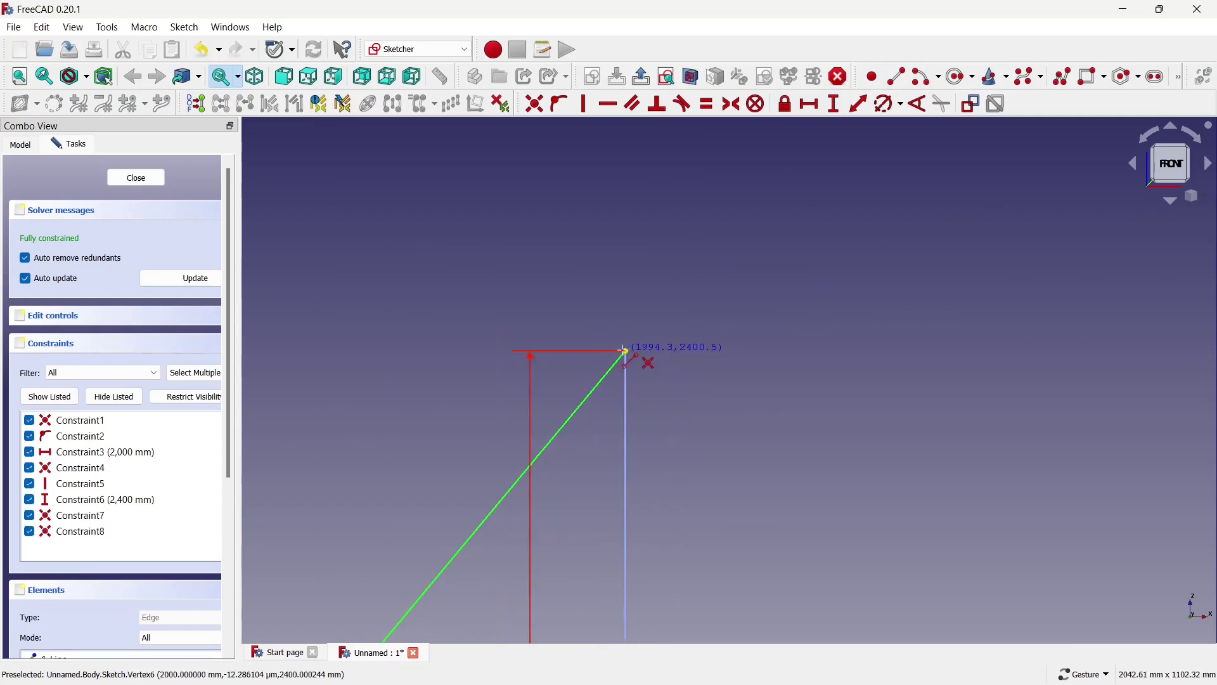
Add a short horizontal line at the top corner, constrained to 50 mm
left_click(720, 350)
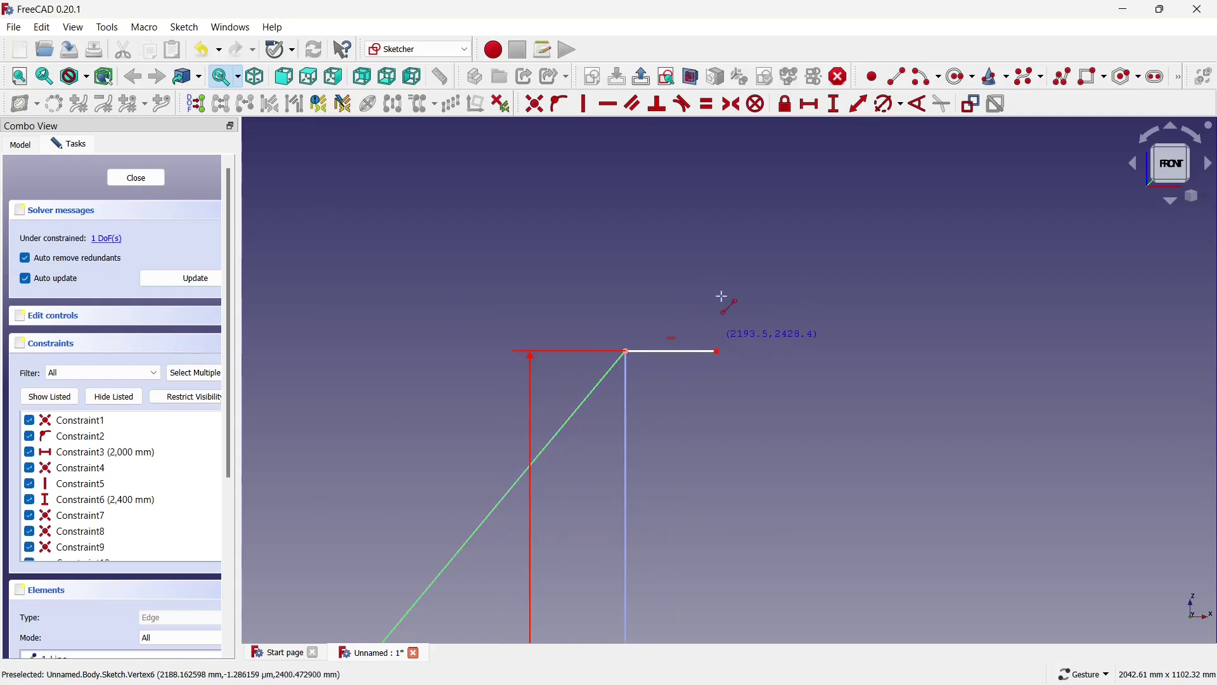
key("l")
left_click(680, 350)
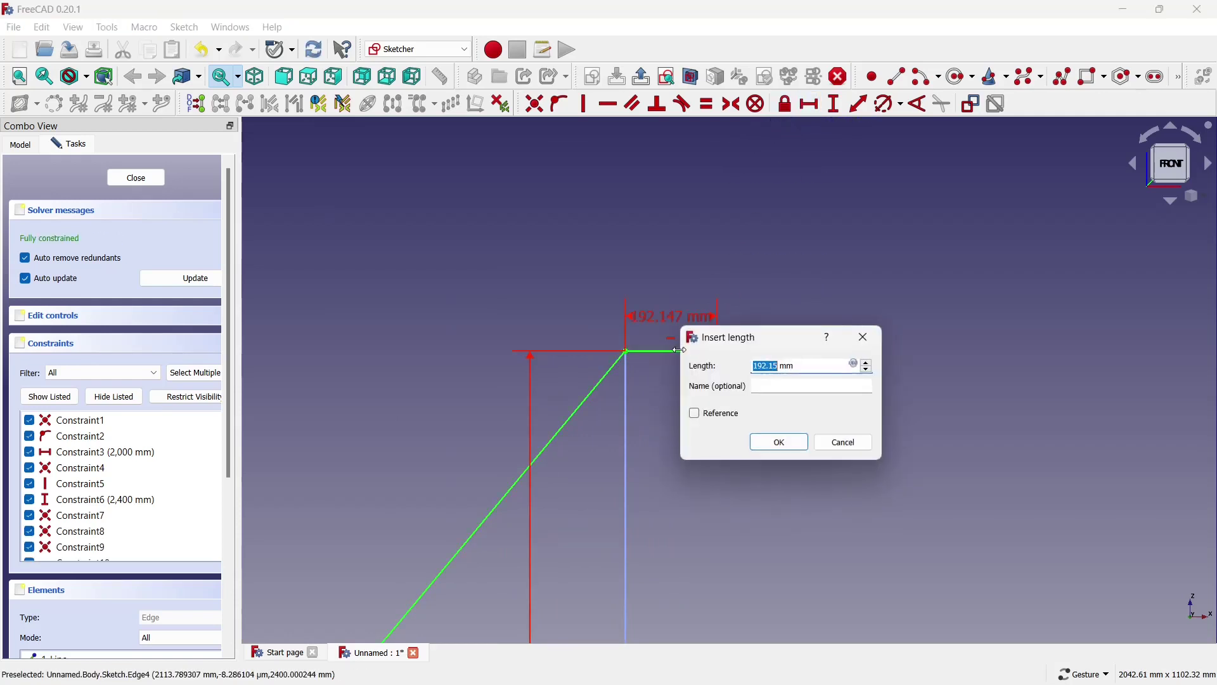
type("50")
key("Return")
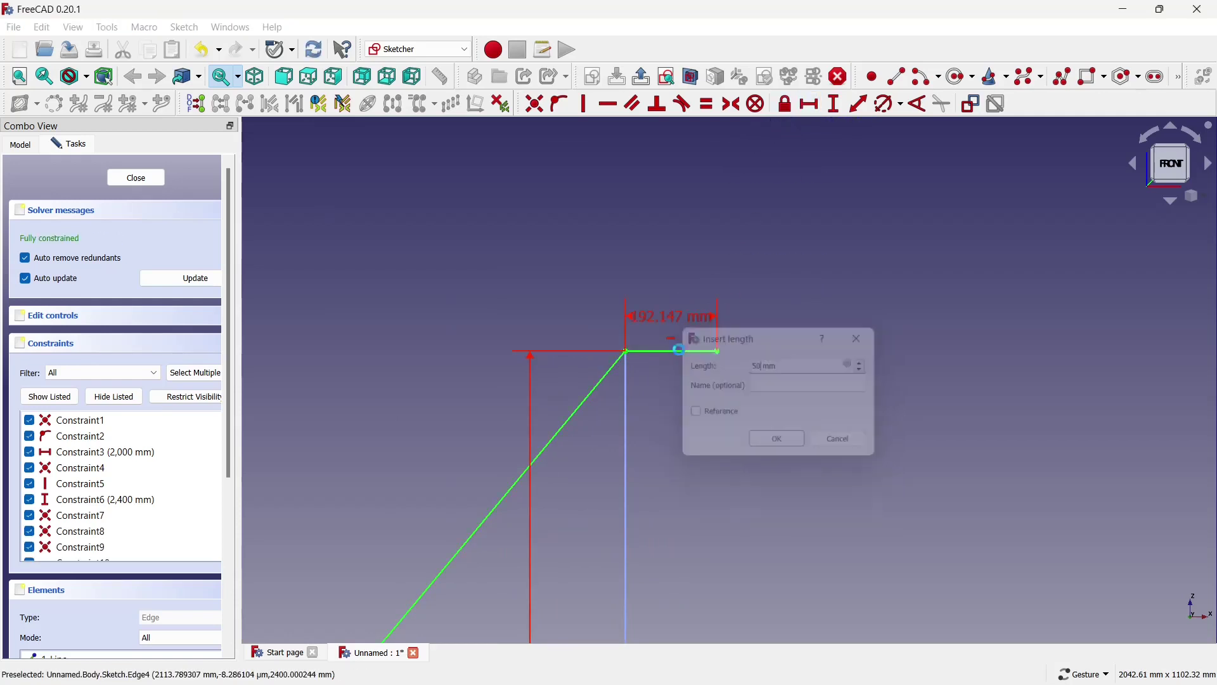
Draw an 80 mm vertical line up from the 50 mm line's end
left_click(897, 77)
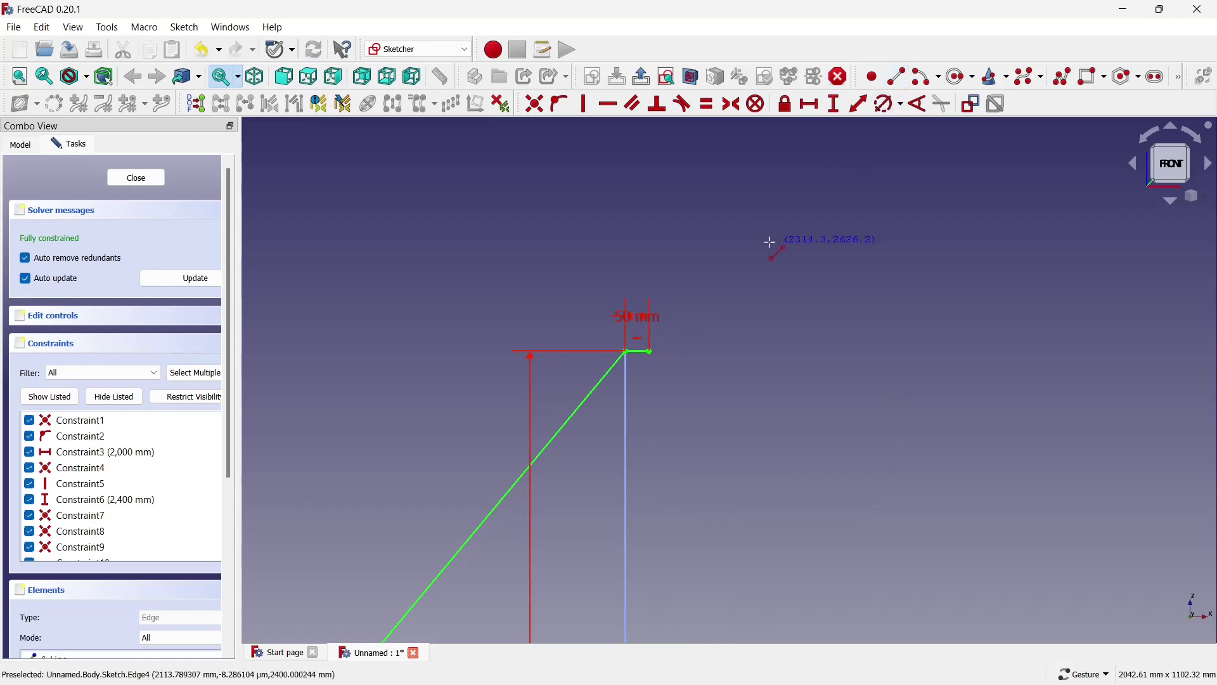
scroll(719, 331, "up", 3)
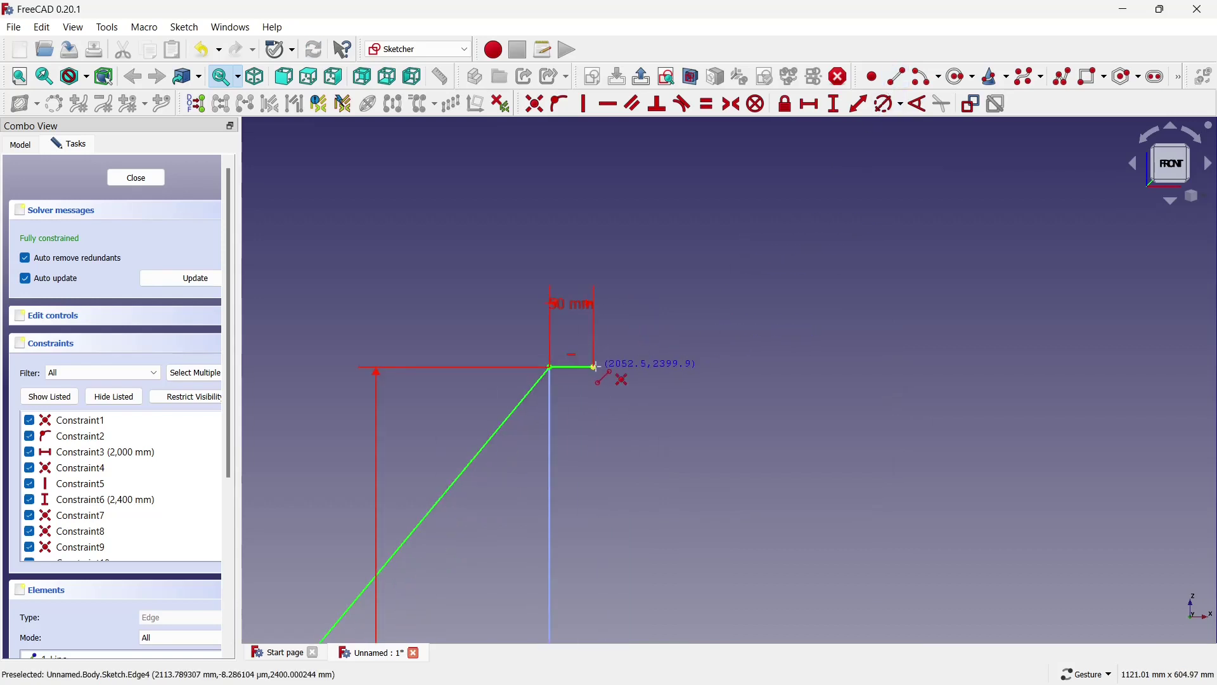
left_click(595, 366)
left_click(595, 240)
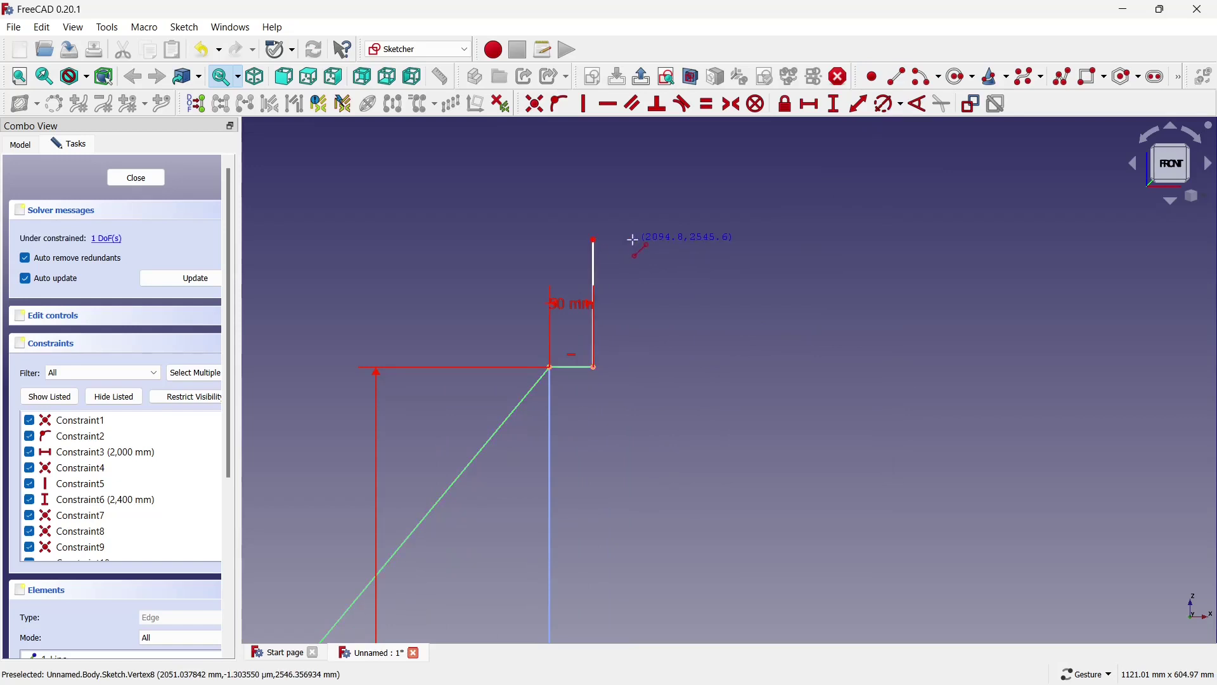
left_click(834, 103)
left_click(596, 260)
type("80")
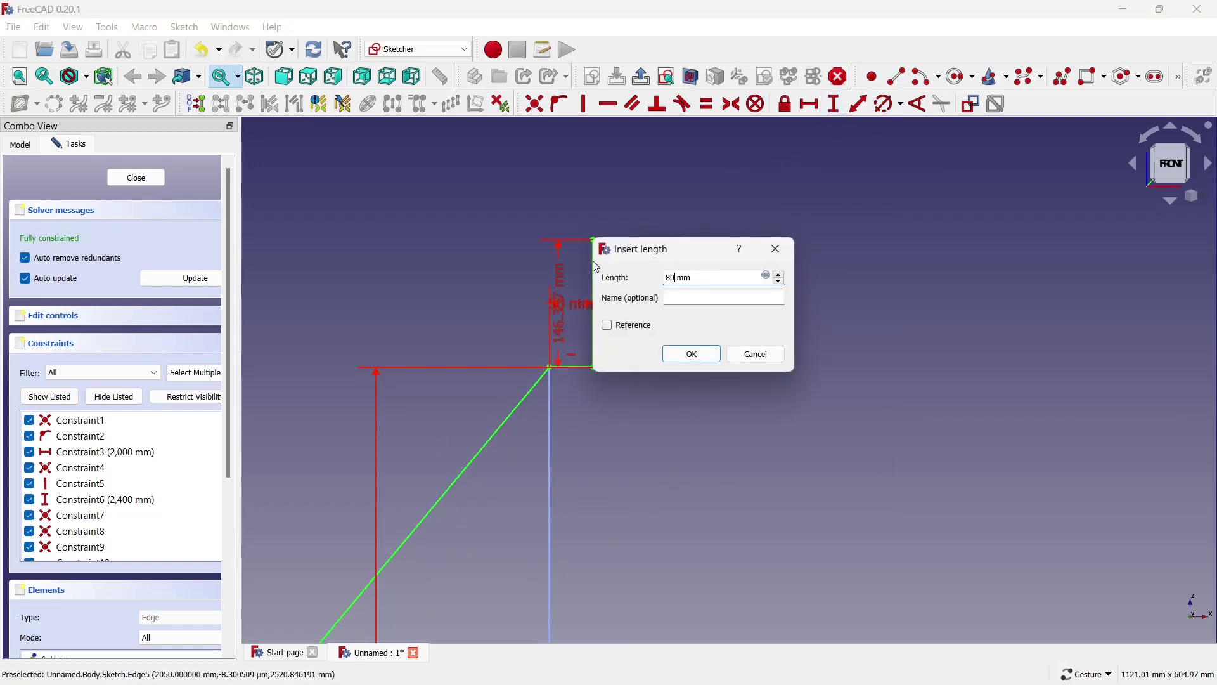
key("Return")
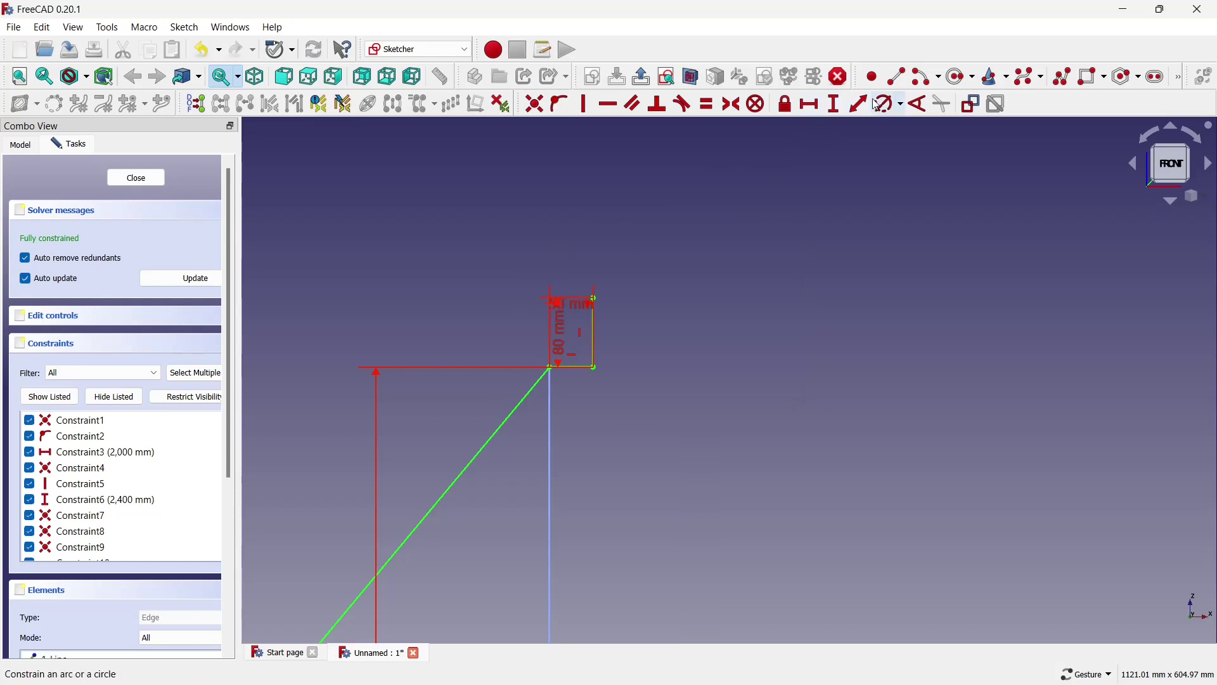
Draw a horizontal top line running left and constrain it to 320 mm
left_click(897, 77)
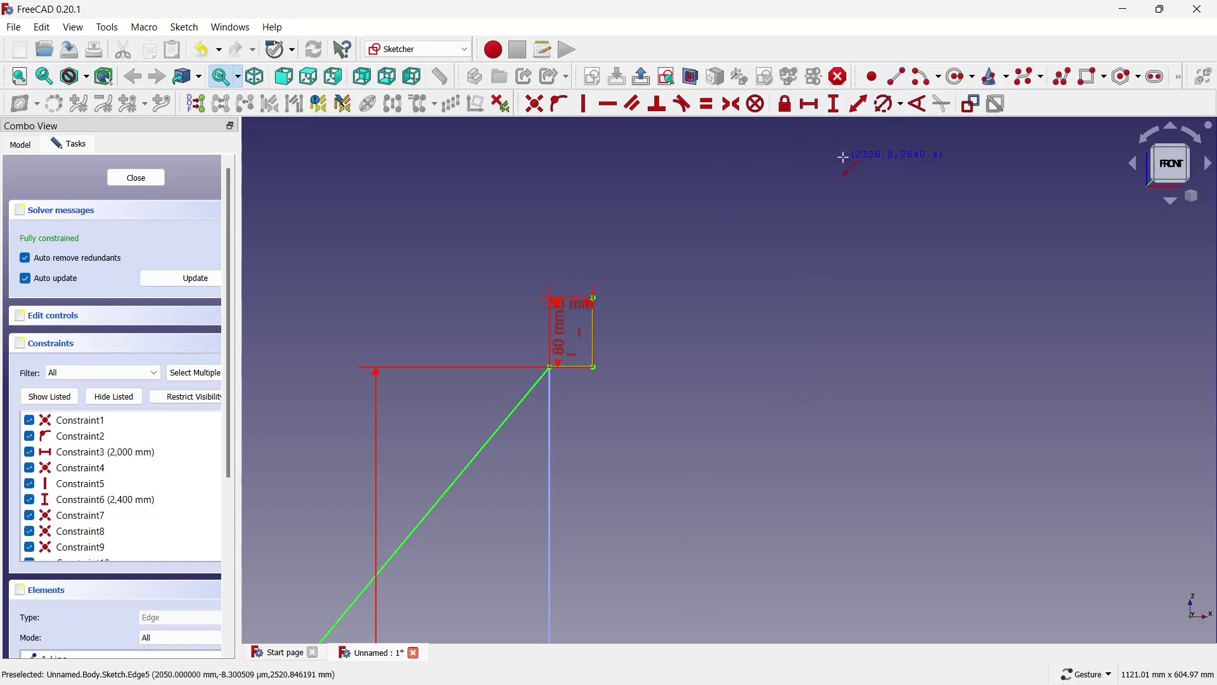
left_click(595, 293)
scroll(599, 295, "down", 3)
left_click(480, 296)
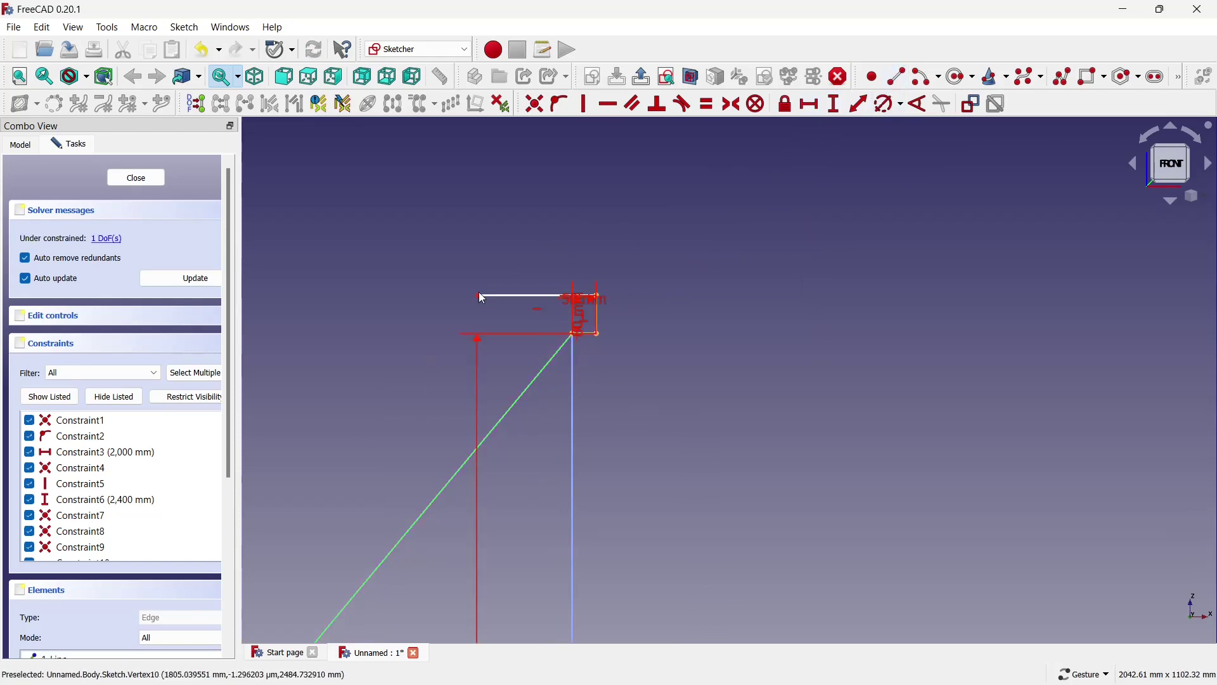
left_click(810, 104)
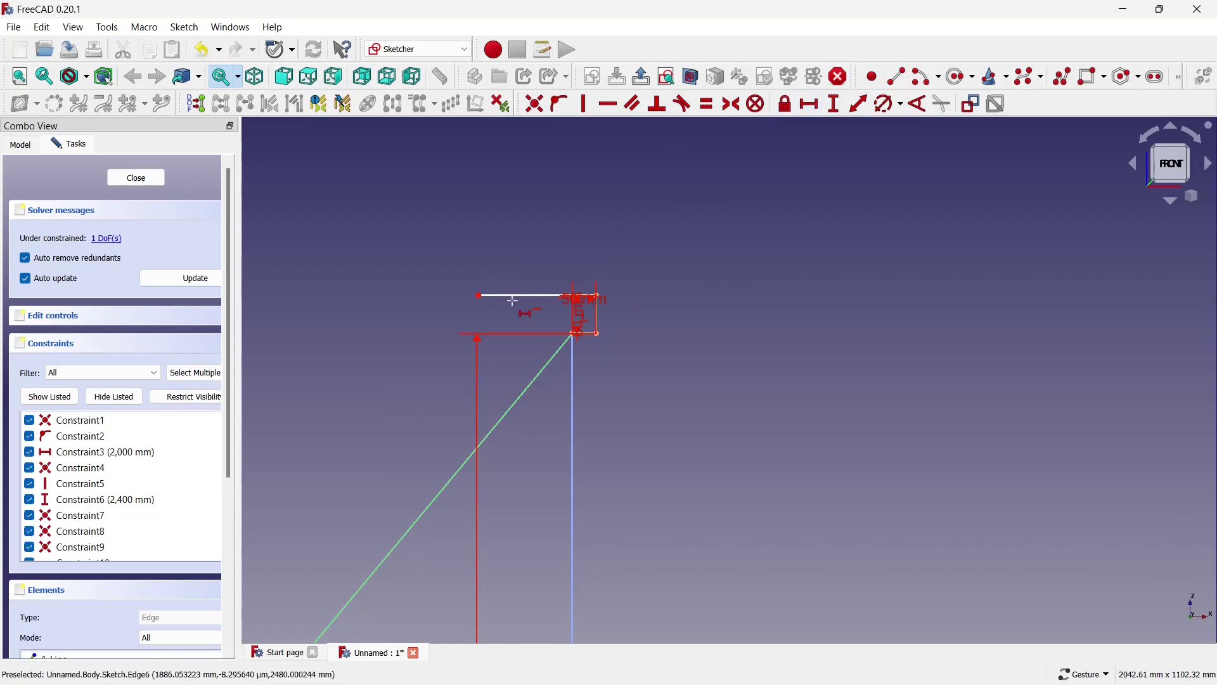
left_click(518, 294)
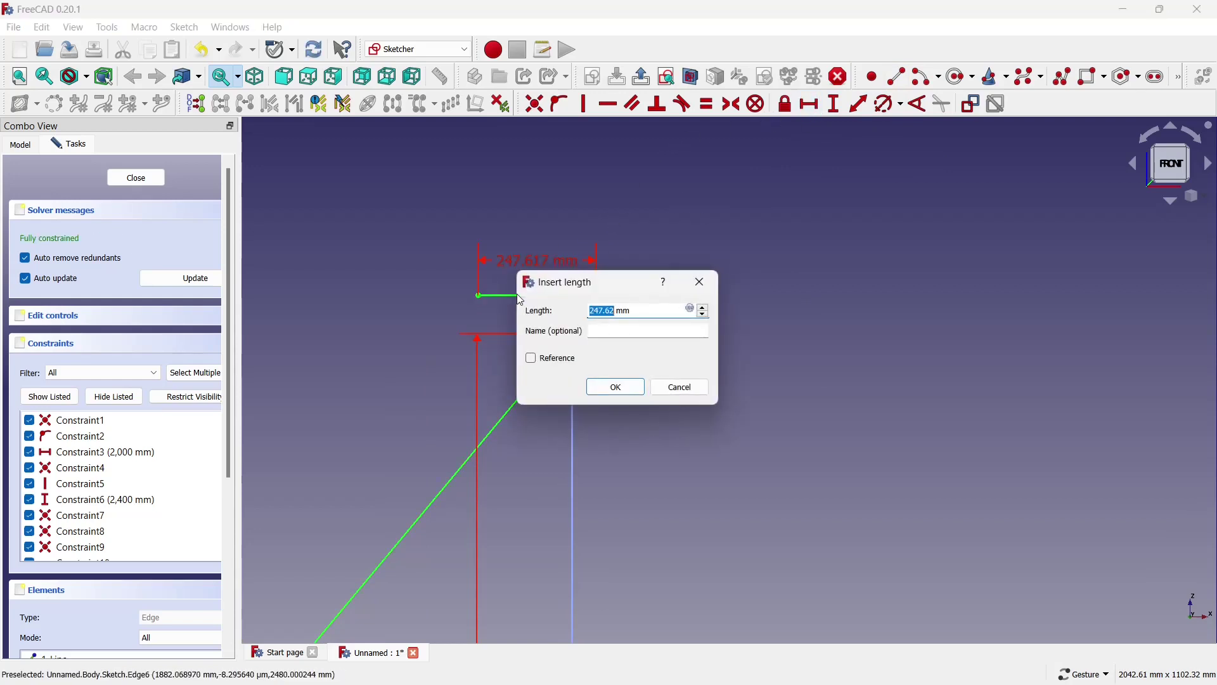
type("0")
key("Return")
scroll(649, 212, "down", 2)
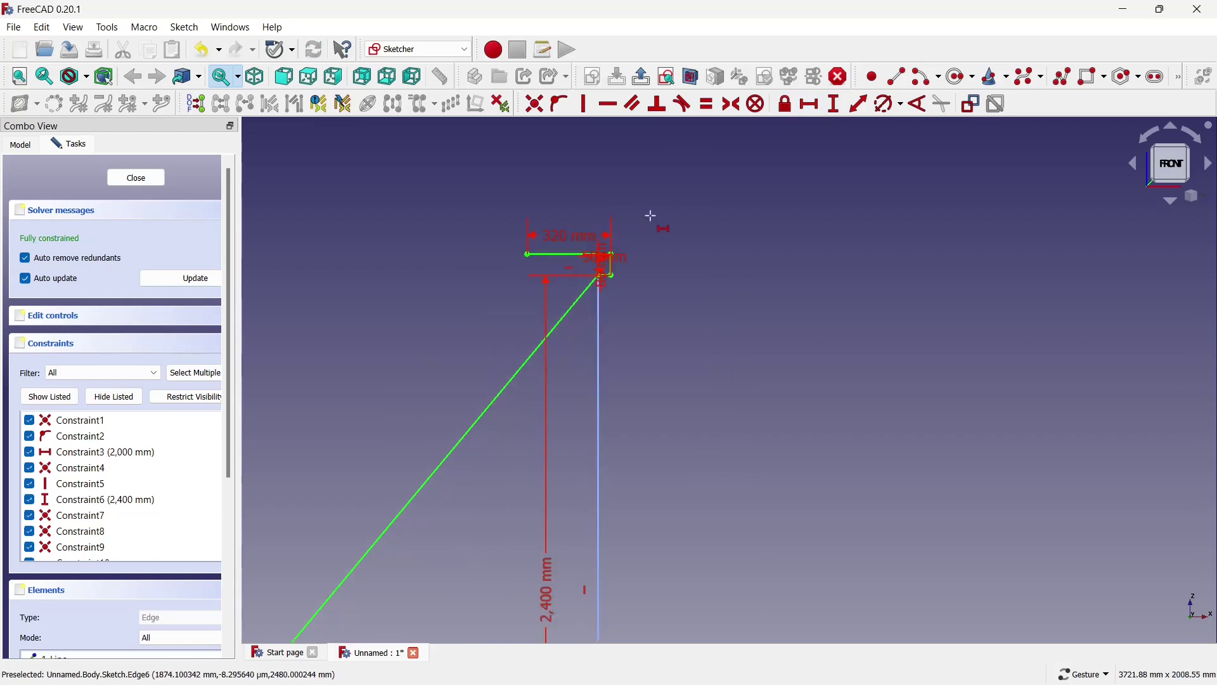
scroll(700, 253, "down", 2)
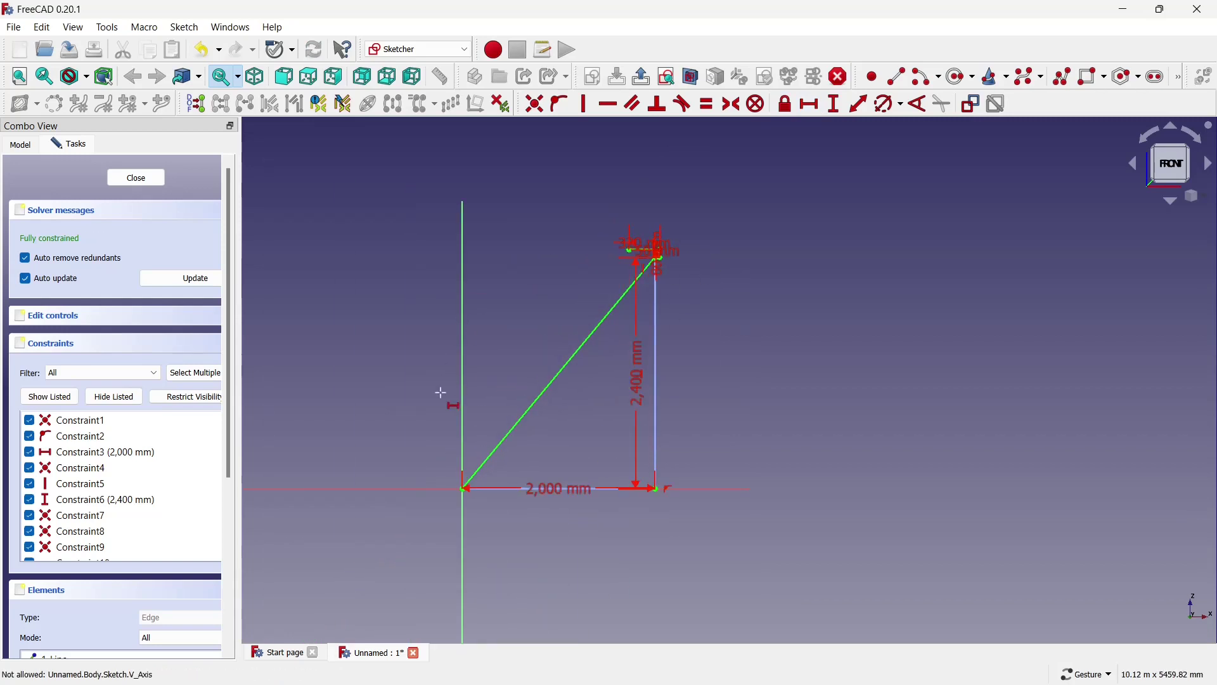
scroll(406, 447, "up", 1)
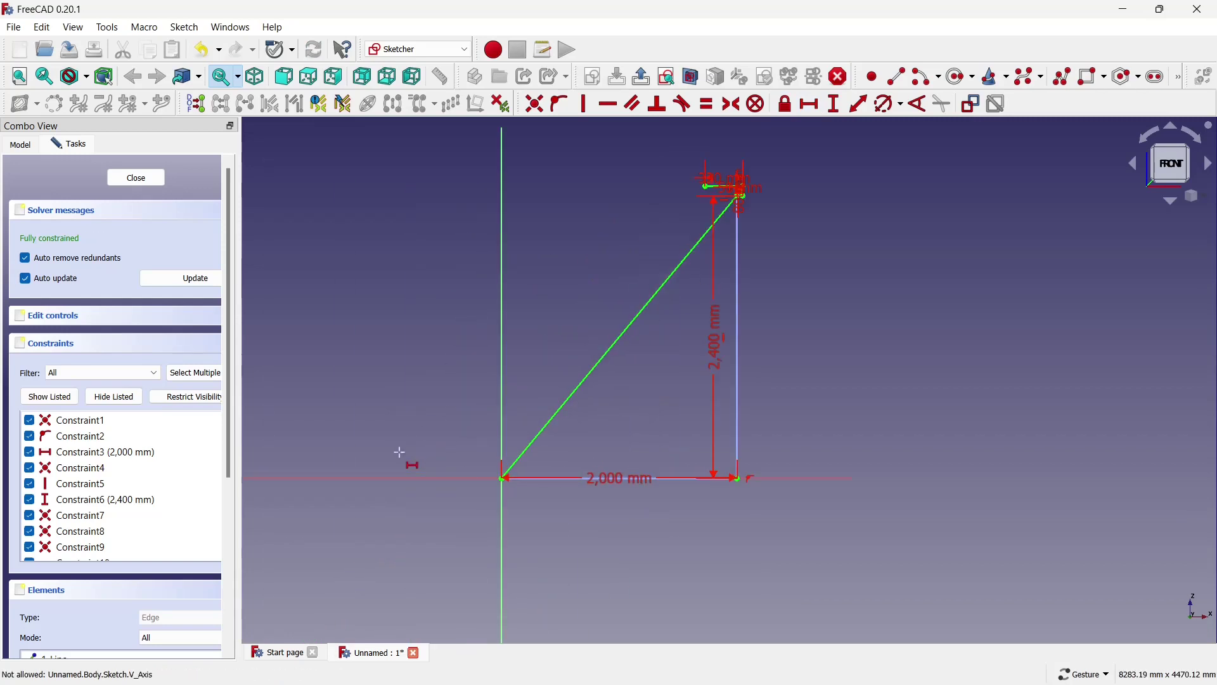
Draw a 320 mm horizontal base line left of the triangle's bottom corner
left_click(897, 77)
scroll(465, 490, "up", 2)
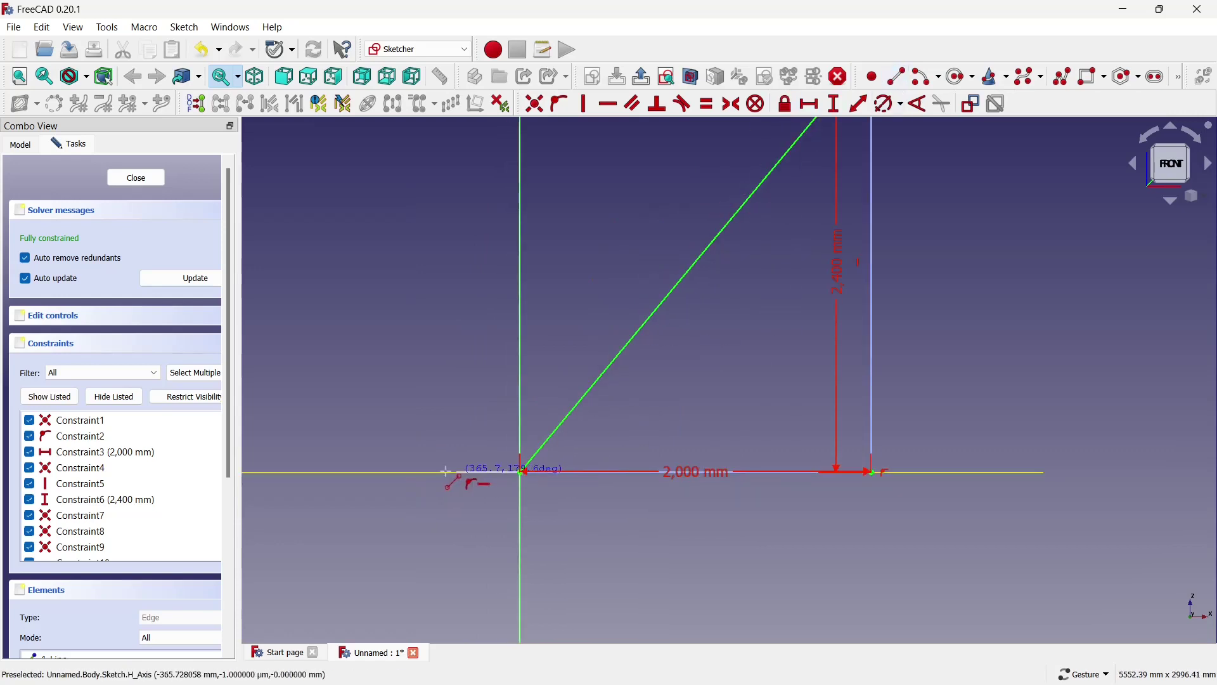
left_click(521, 473)
left_click(445, 472)
scroll(569, 438, "down", 1)
scroll(574, 442, "down", 1)
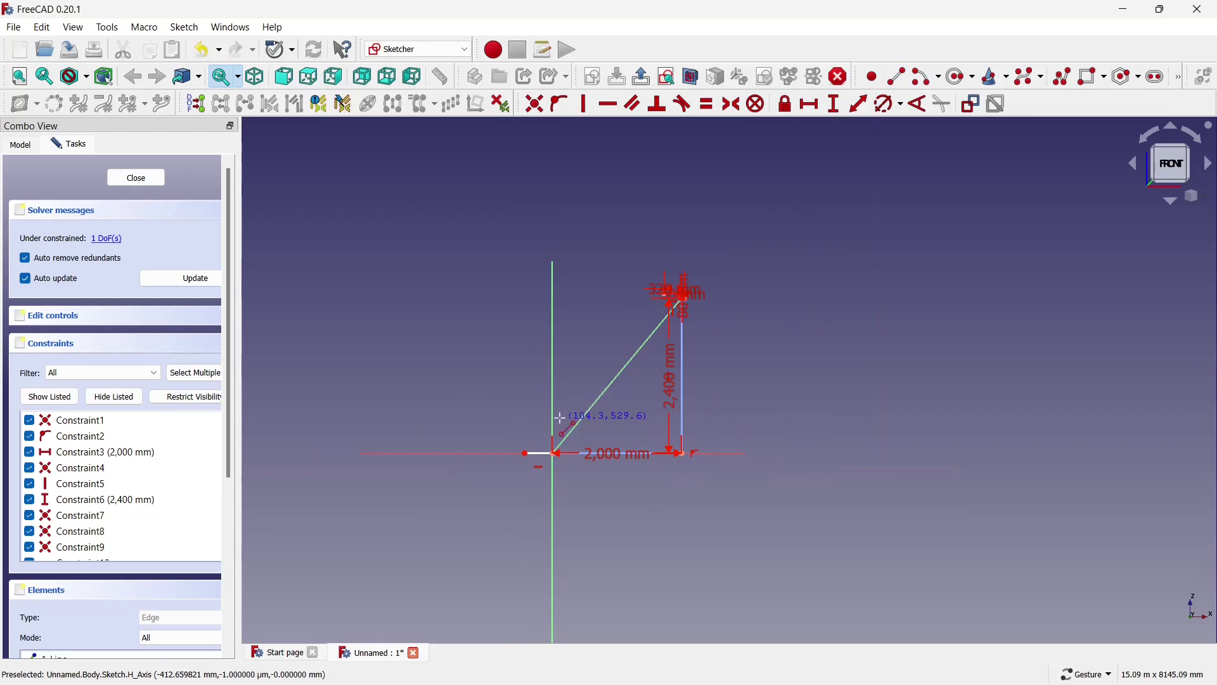
left_click(811, 104)
scroll(510, 476, "up", 2)
left_click(554, 442)
type("320")
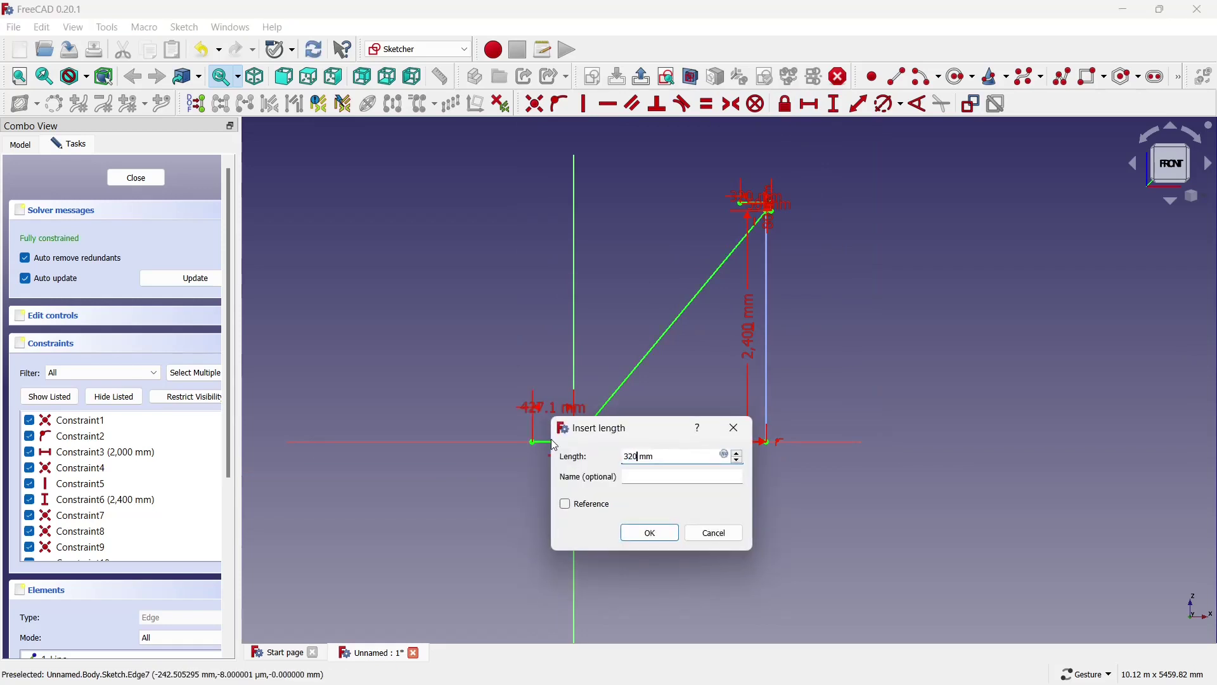
key("Return")
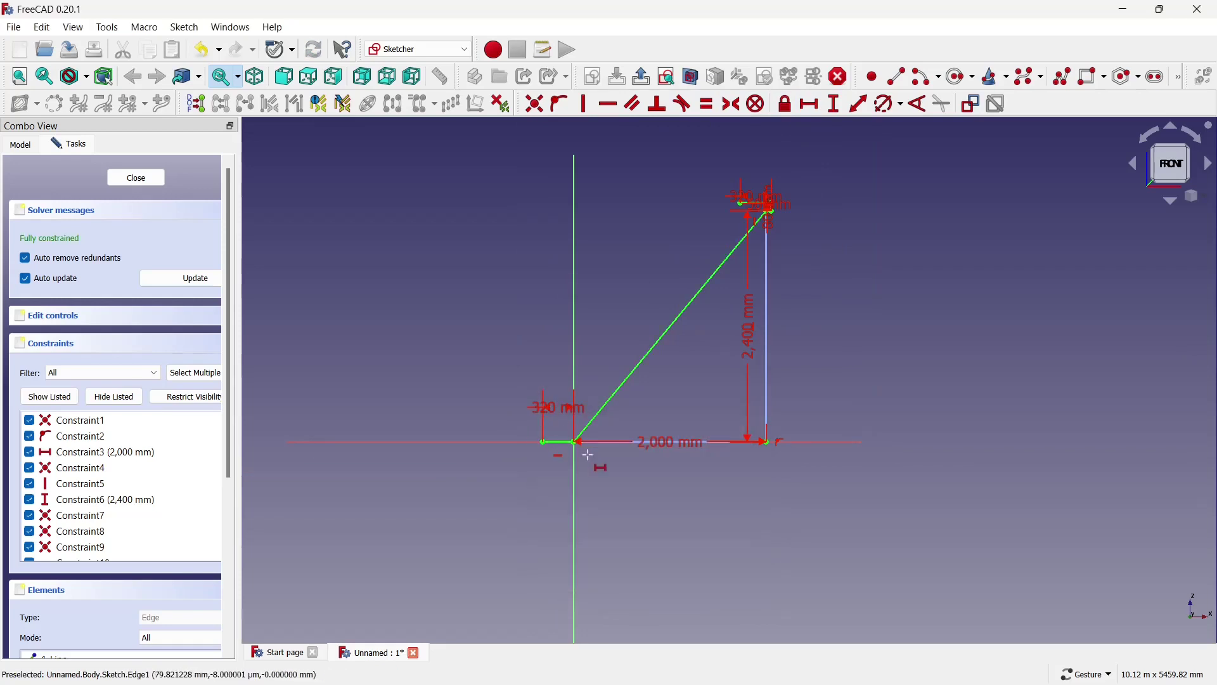
Add a 136 mm vertical line up from the base line's left end
scroll(574, 441, "up", 2)
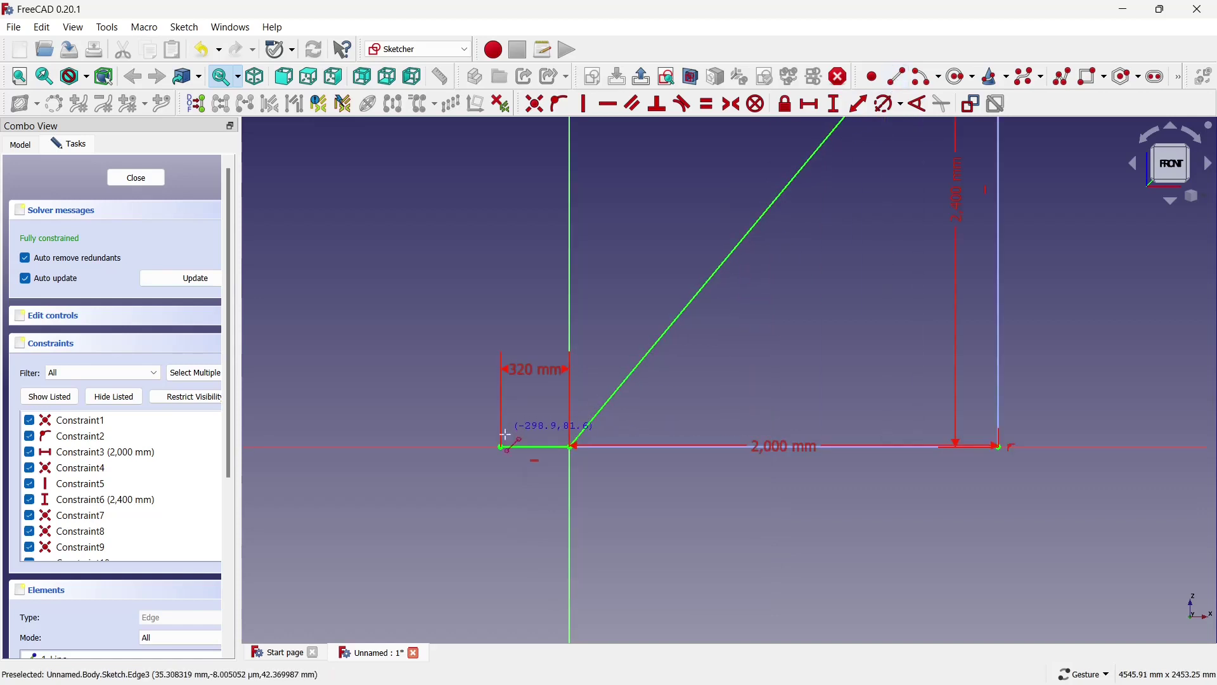
left_click(501, 446)
left_click(501, 347)
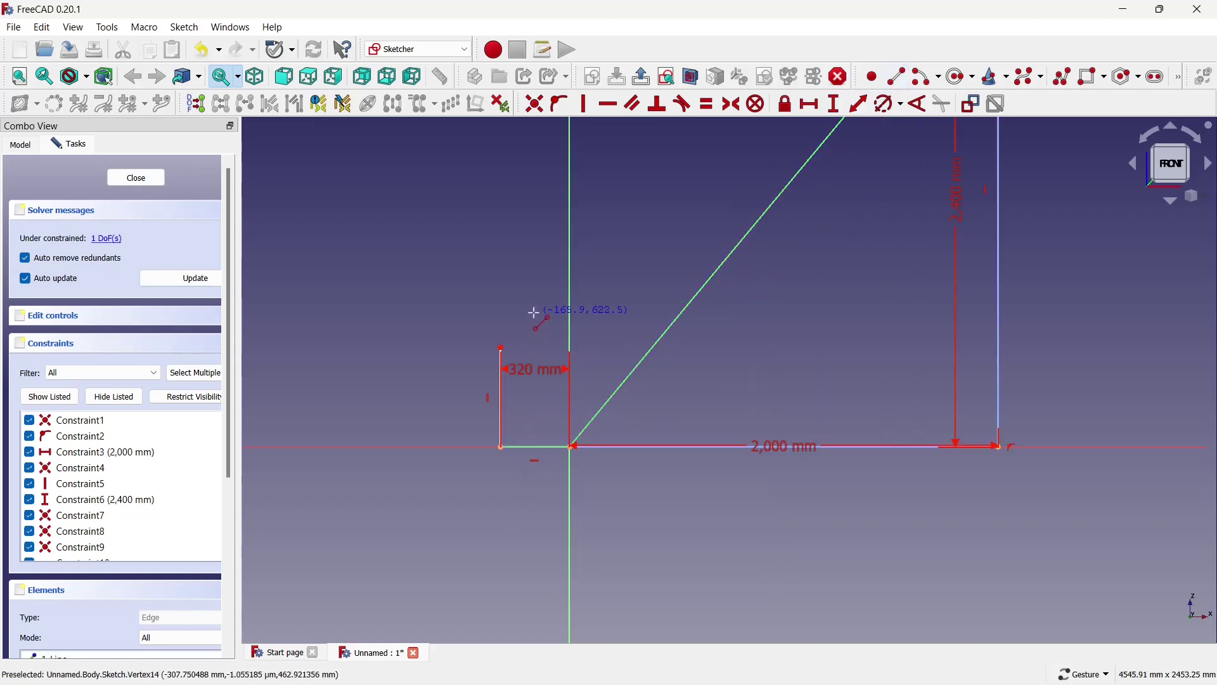
left_click(834, 104)
left_click(503, 398)
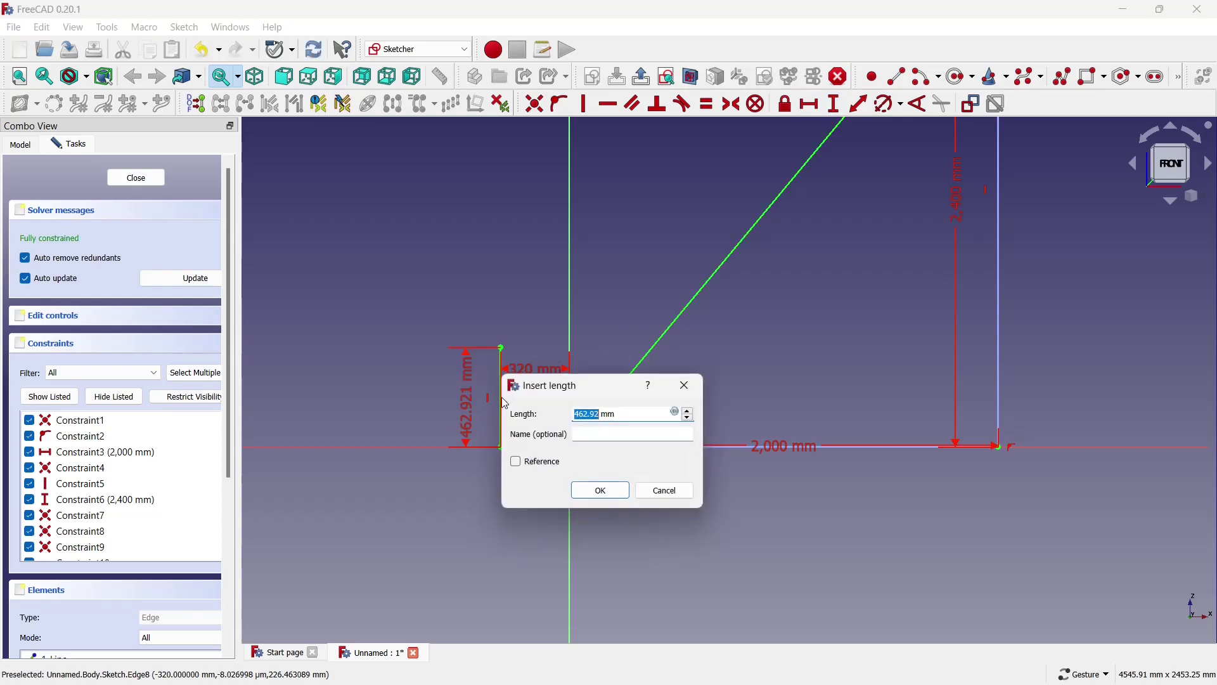
key("Return")
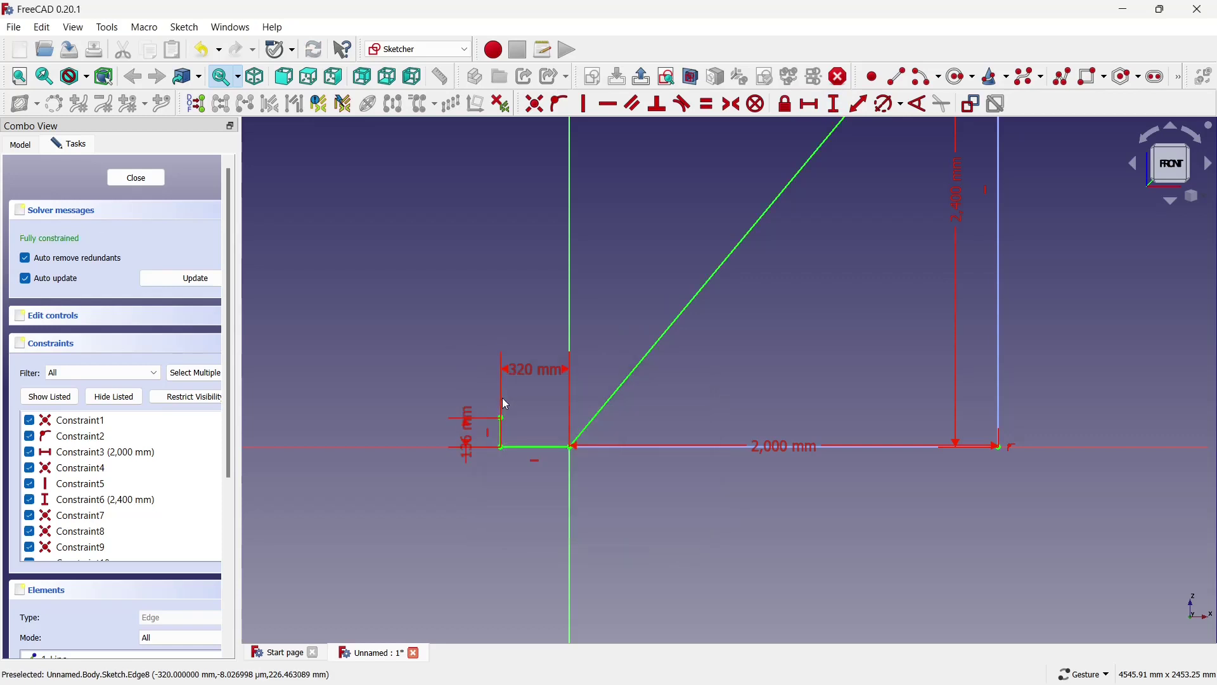
scroll(509, 435, "down", 1)
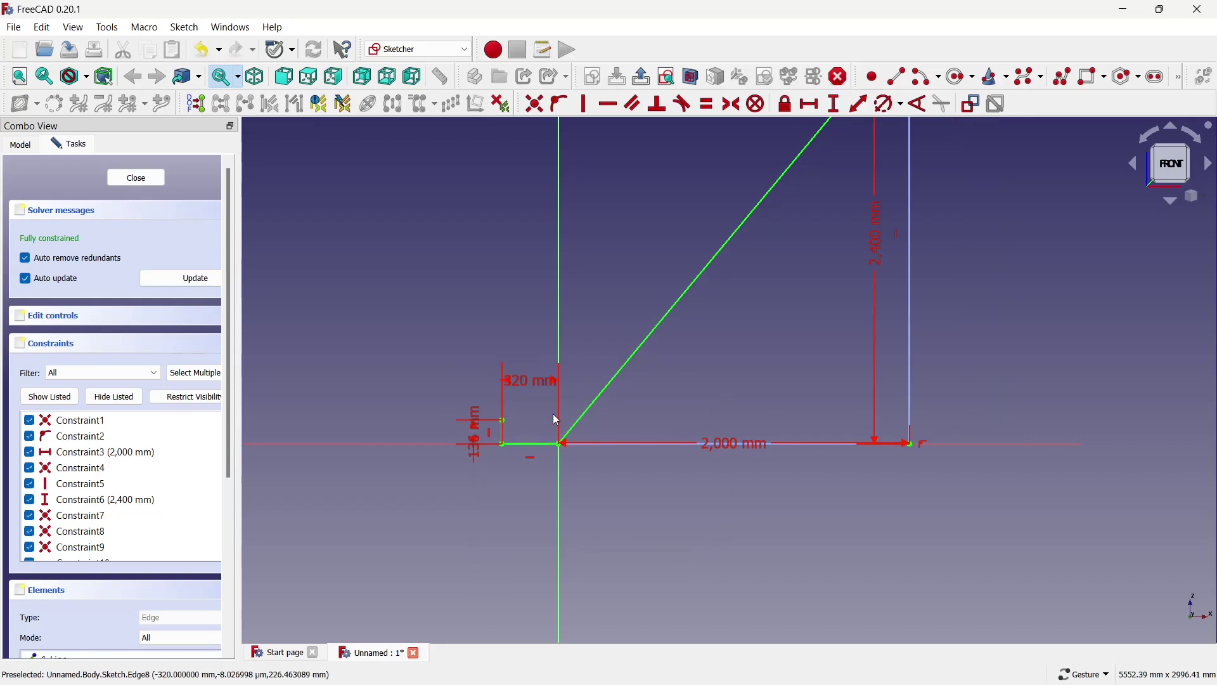
Draw the upper diagonal and make its top end coincide with the top-left corner
left_click(872, 76)
scroll(472, 422, "up", 3)
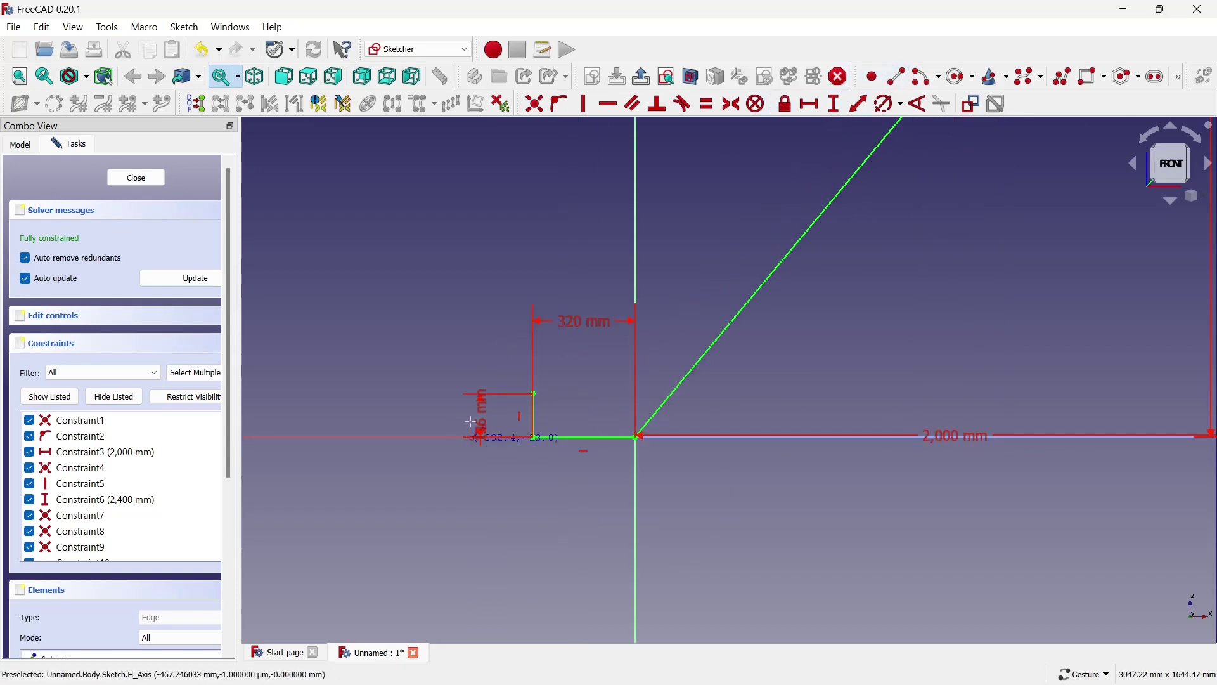
scroll(535, 394, "down", 6)
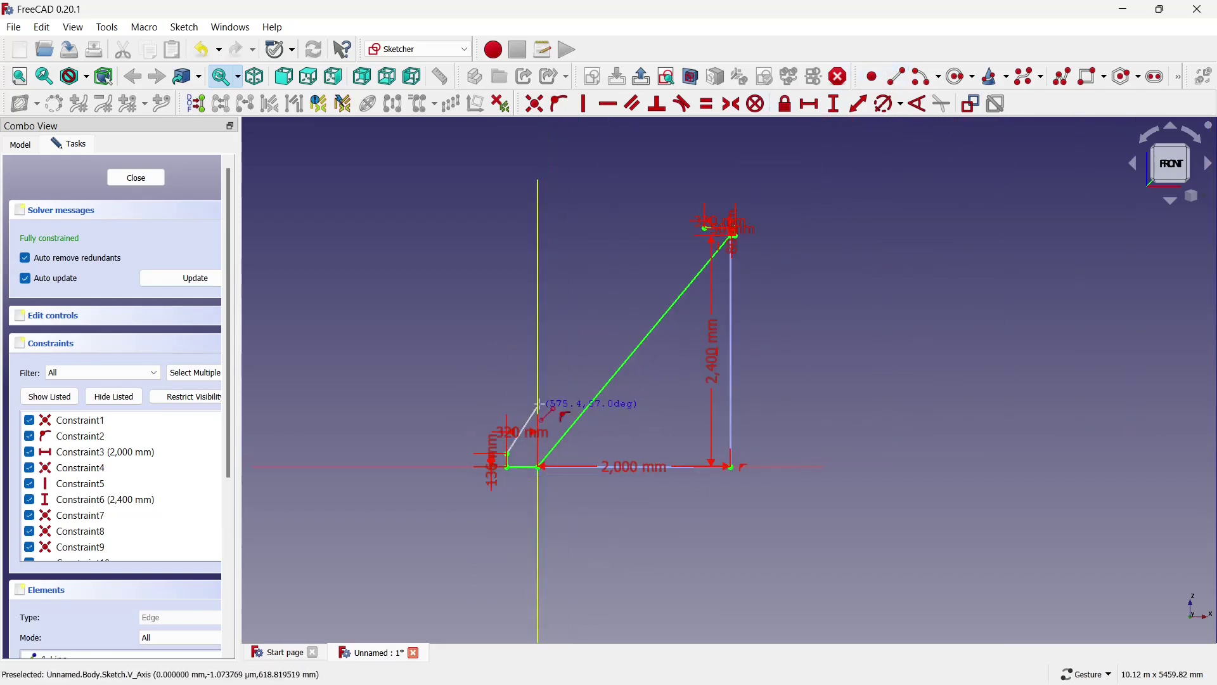
scroll(716, 222, "up", 2)
scroll(709, 221, "up", 4)
left_click(708, 222)
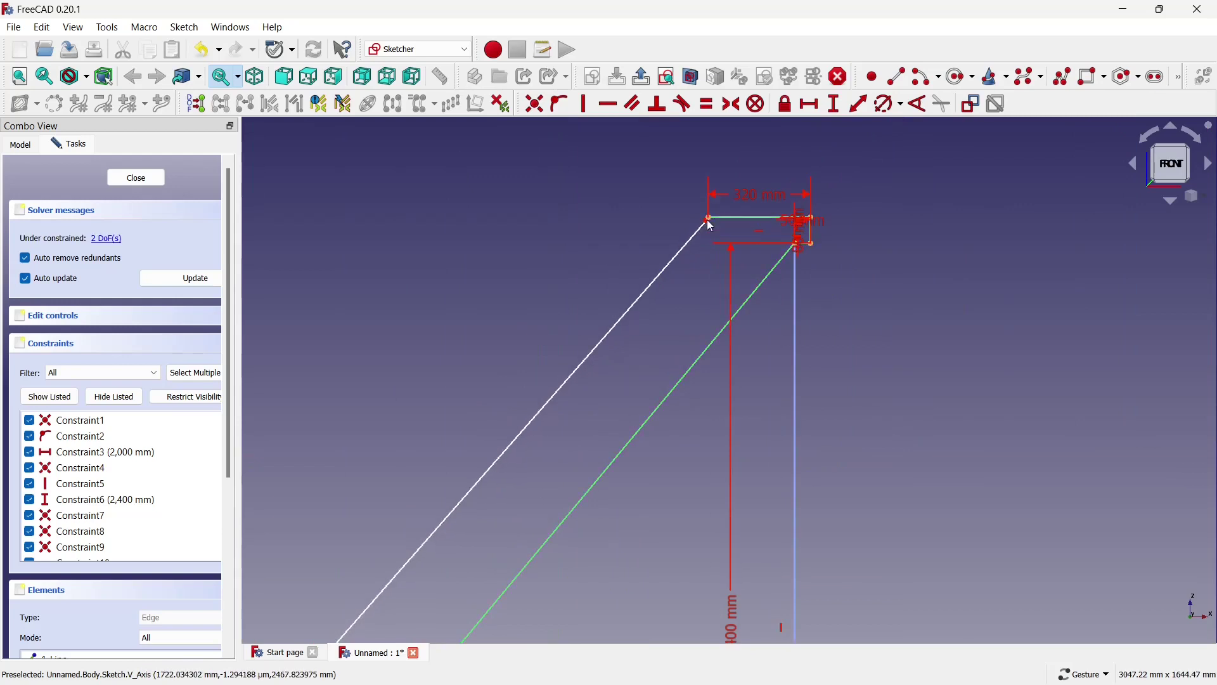
scroll(704, 226, "up", 4)
scroll(680, 236, "up", 2)
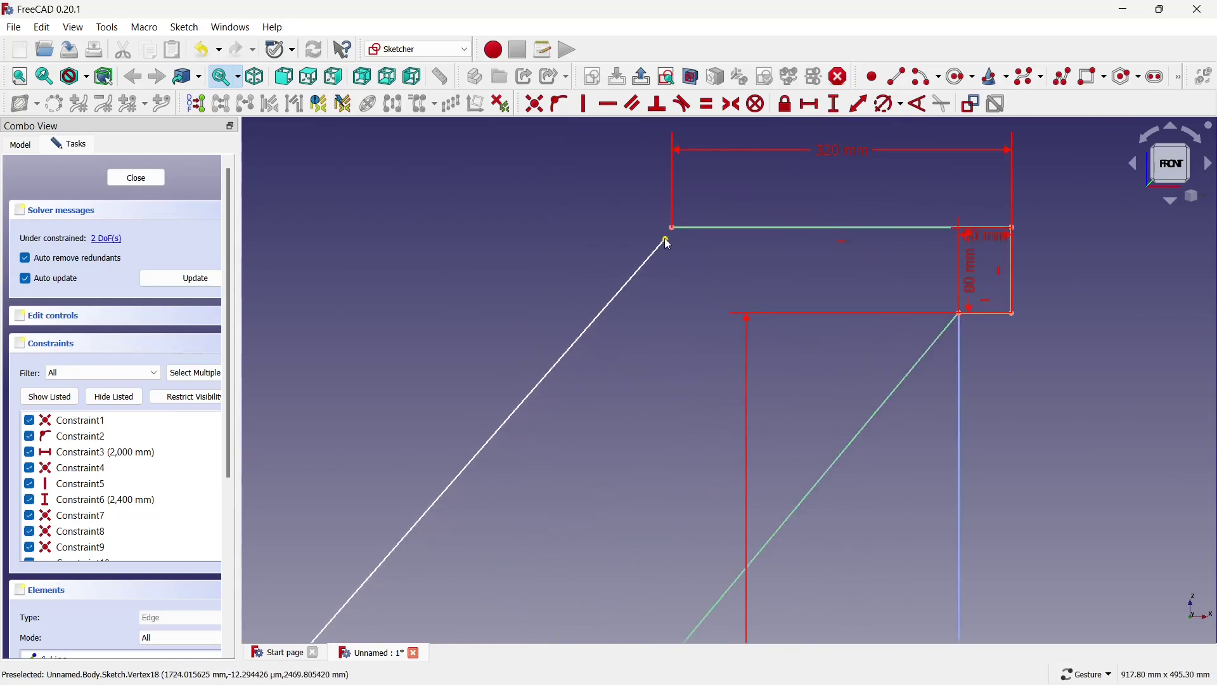
left_click(674, 227)
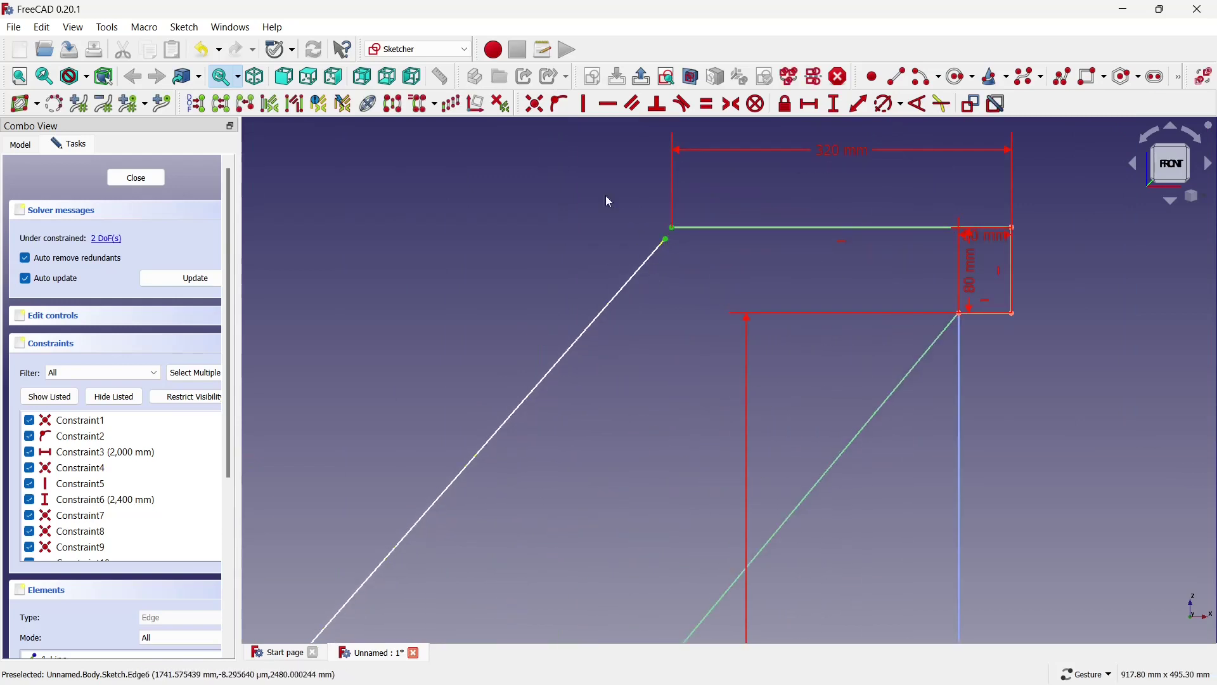
left_click(560, 103)
left_click(765, 375)
left_click(534, 103)
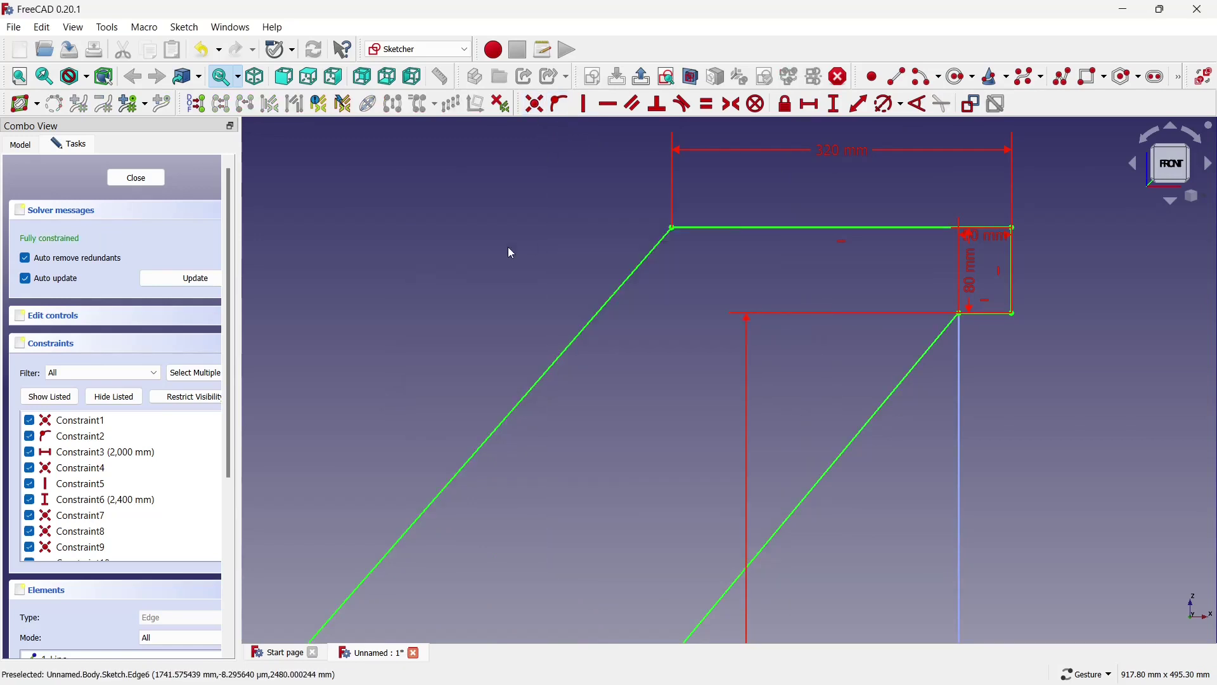
Delete the 320 mm base dimension, make the two diagonals parallel, and close the sketch
scroll(652, 246, "down", 6)
scroll(656, 247, "down", 4)
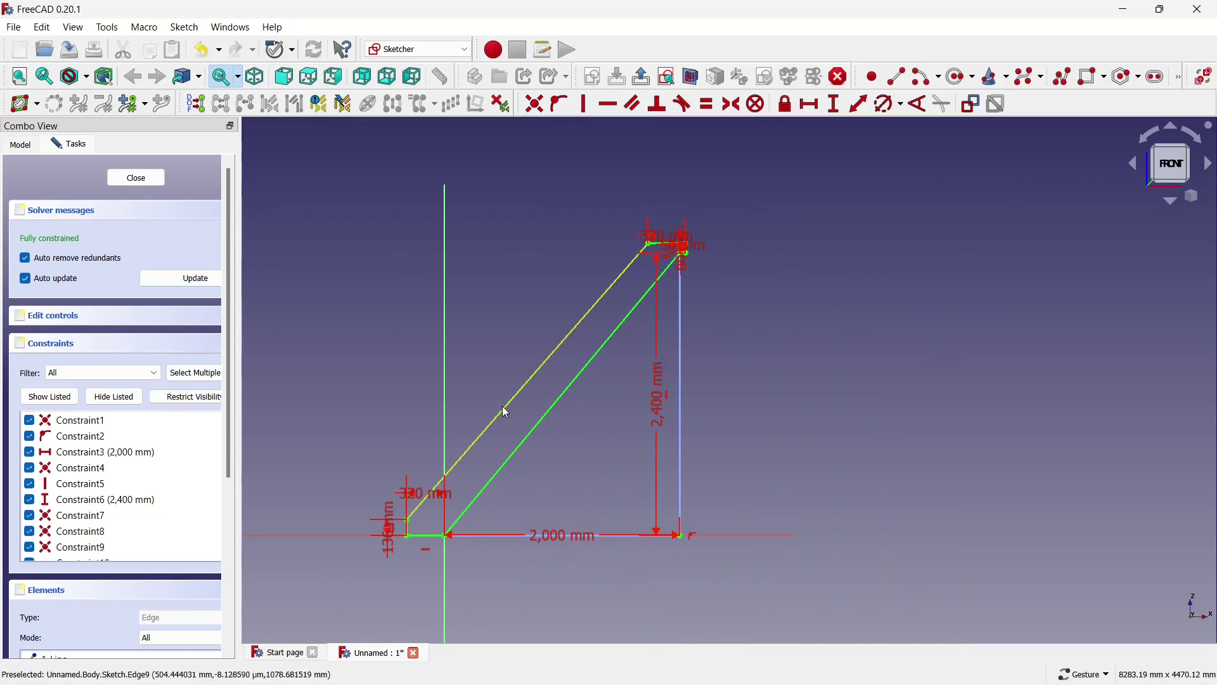
scroll(382, 525, "up", 2)
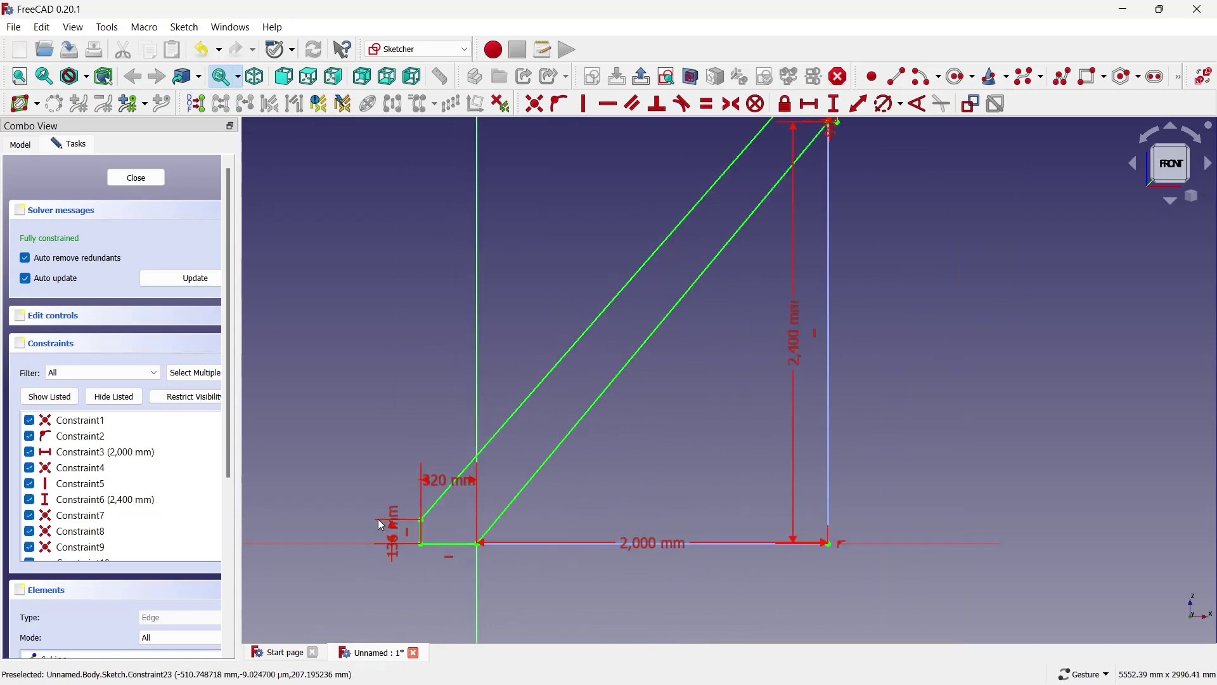
scroll(445, 493, "down", 3)
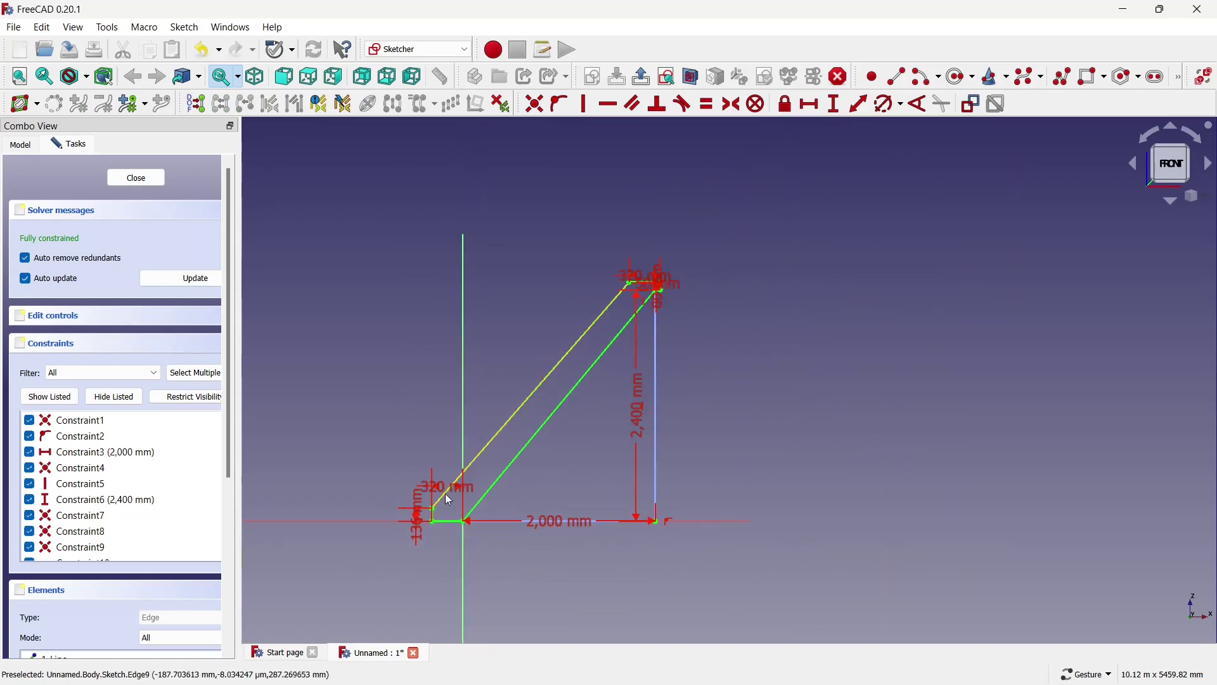
scroll(445, 493, "up", 1)
scroll(482, 444, "up", 1)
left_click(462, 471)
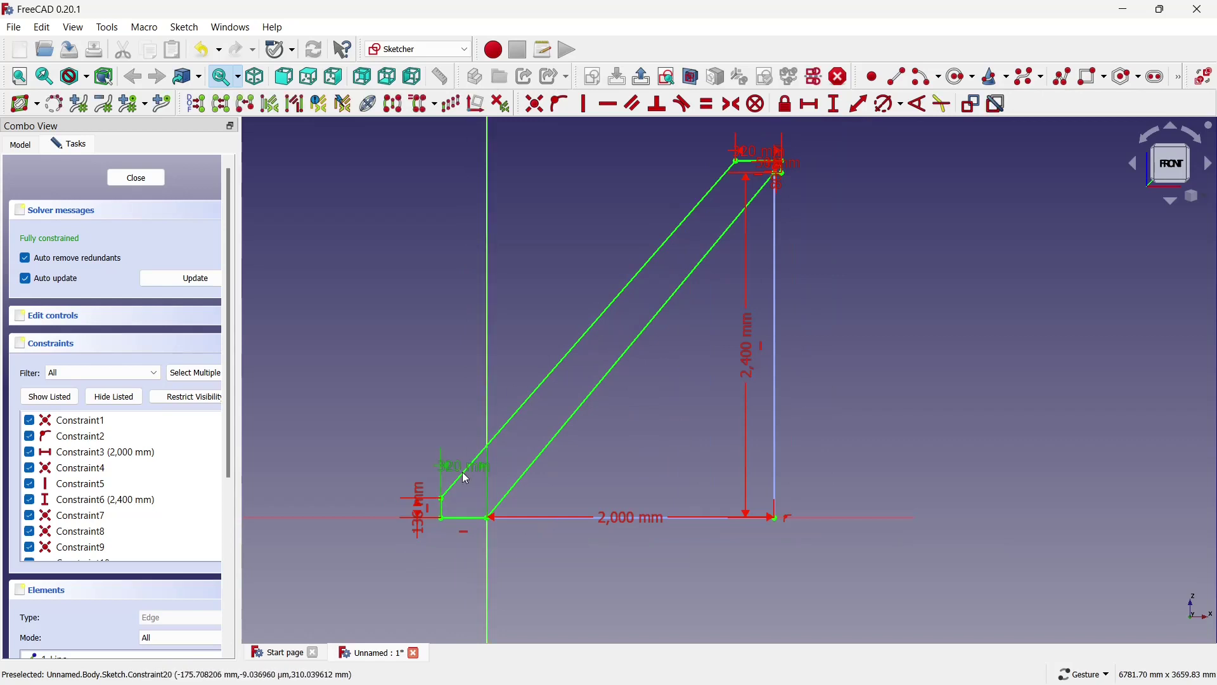
key("Delete")
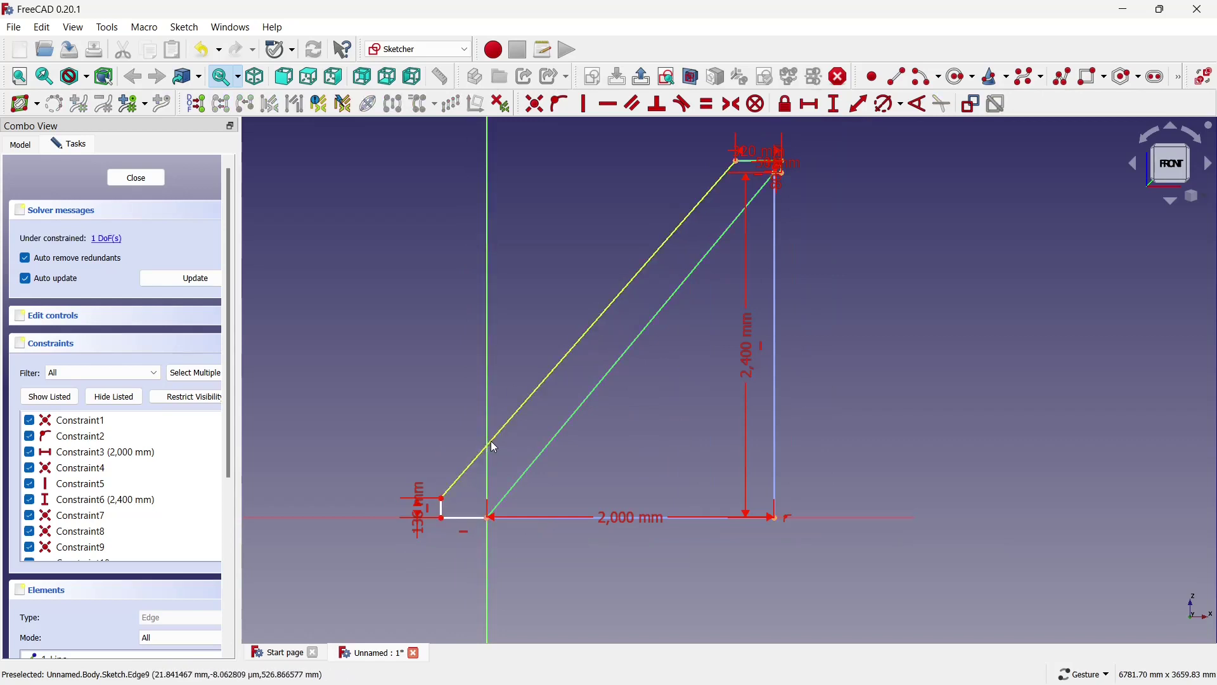
left_click(492, 442)
left_click(539, 451)
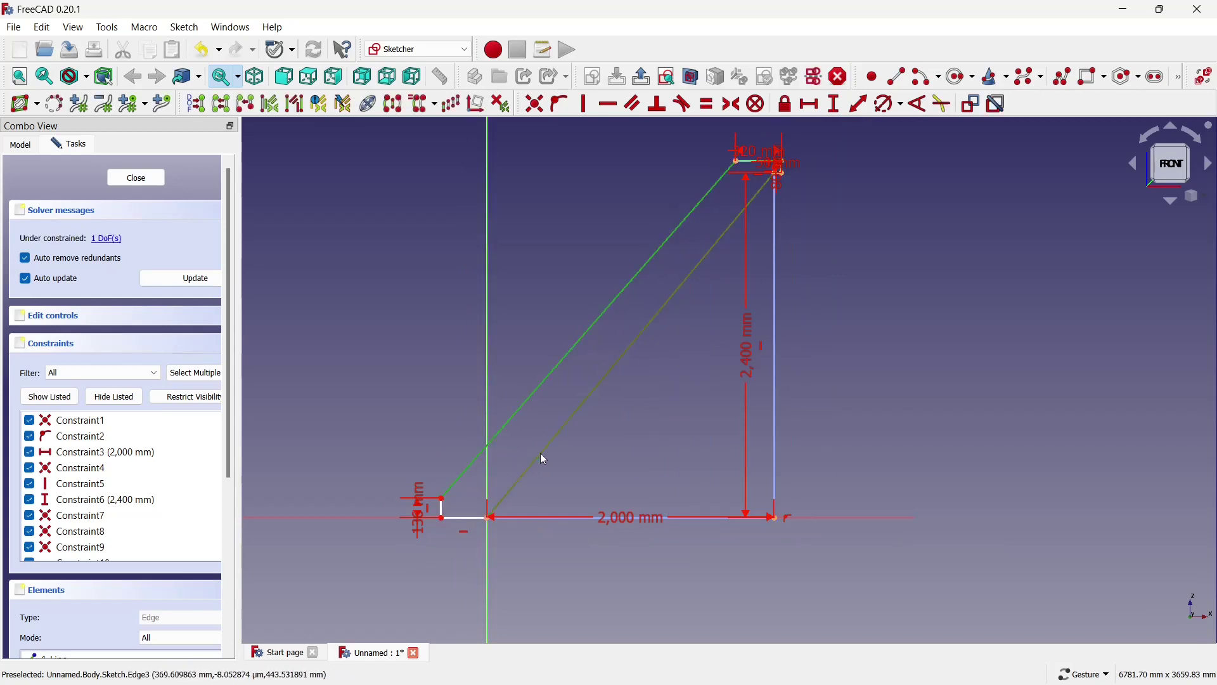
left_click(634, 104)
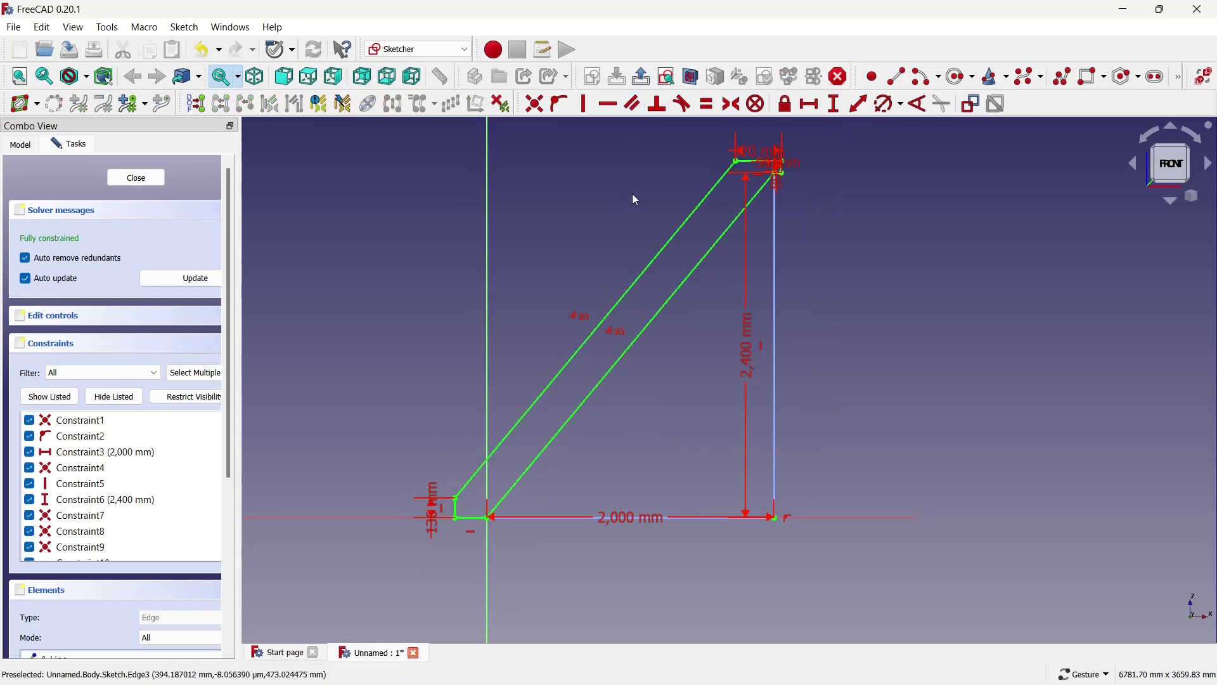
left_click(157, 178)
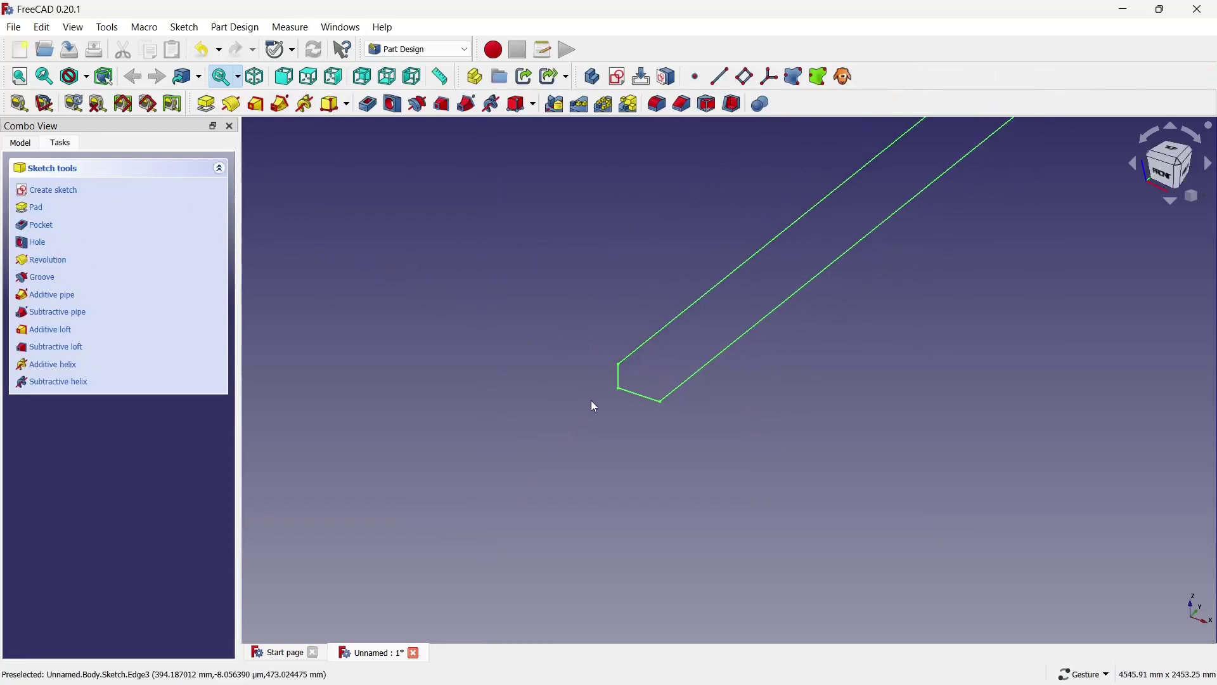
Pad the stringer sketch to a 40 mm solid and orbit to inspect it
left_click(36, 146)
left_click(395, 223)
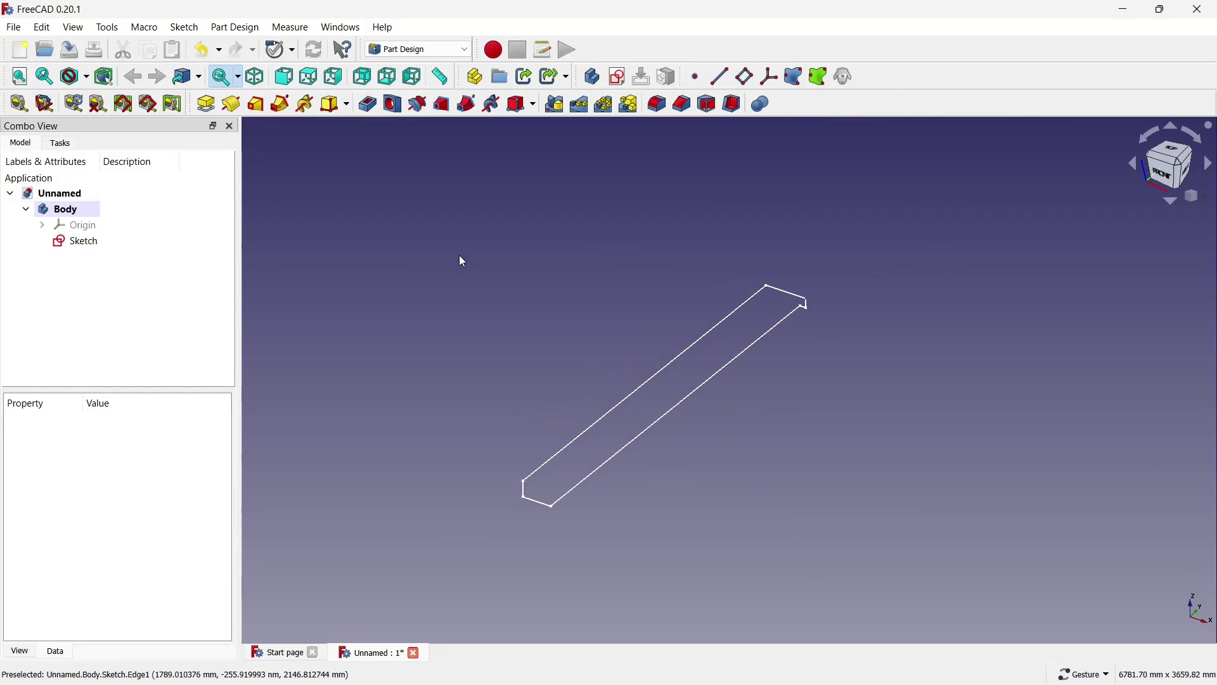
scroll(676, 272, "up", 1)
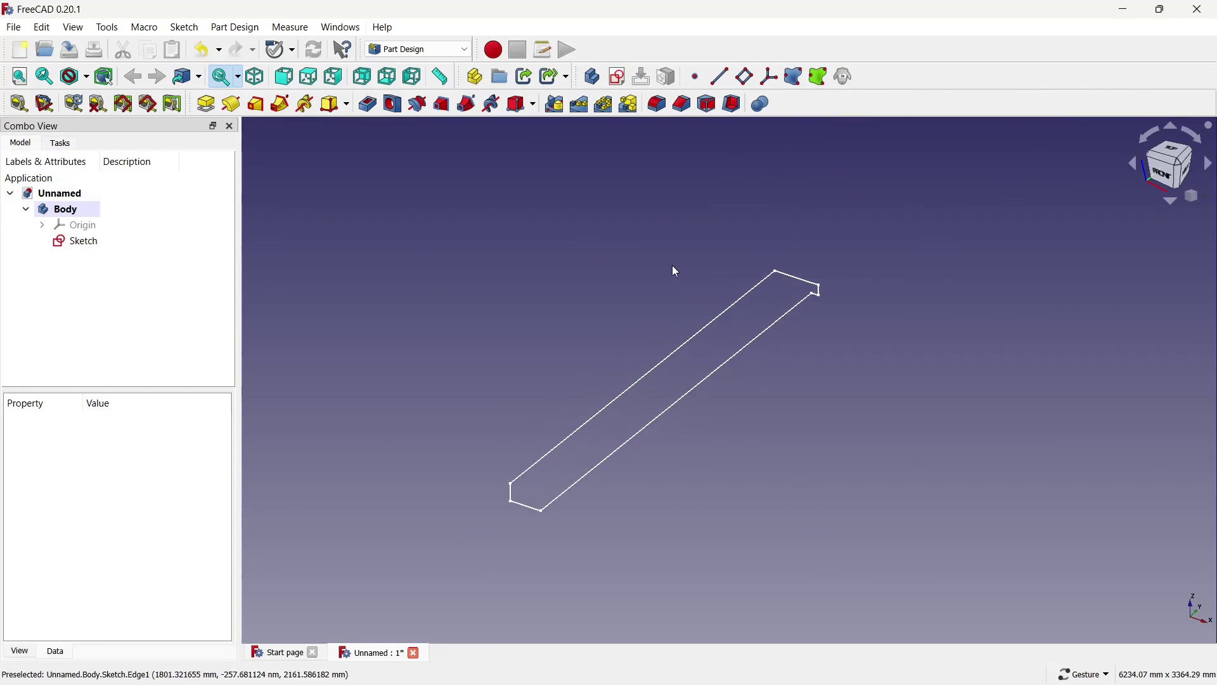
left_click(206, 103)
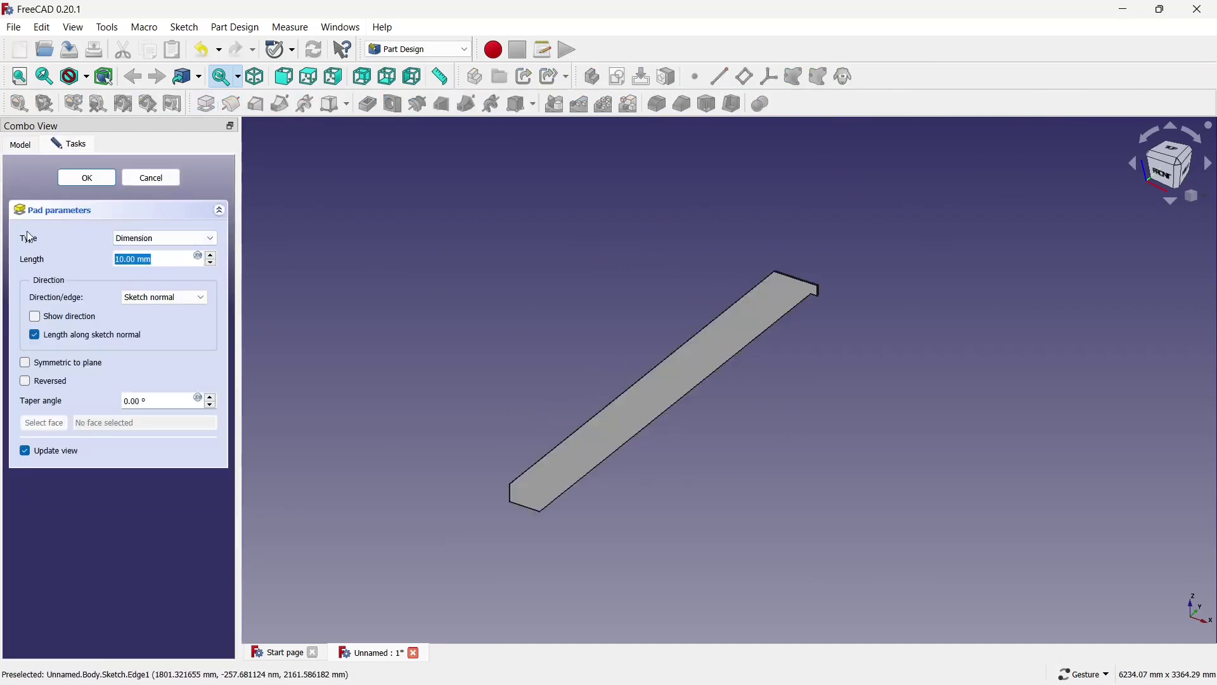
key("Tab")
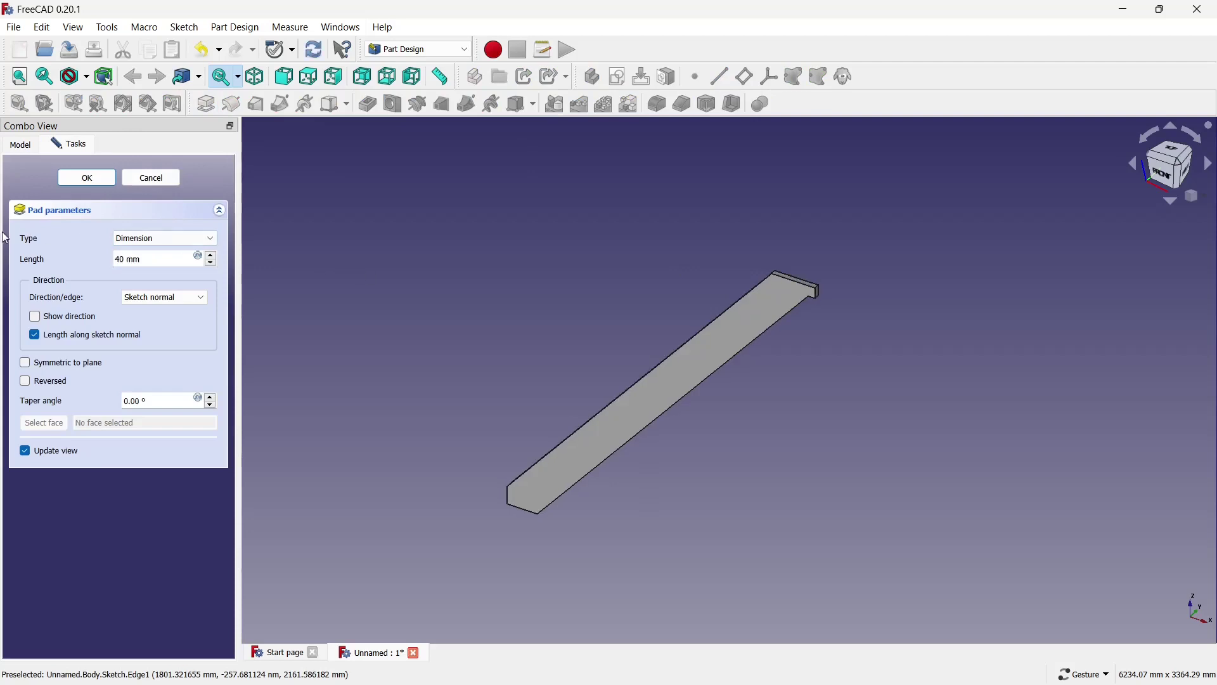
left_click(87, 178)
mouse_move(413, 247)
left_mouse_down()
mouse_move(552, 307)
mouse_move(543, 397)
mouse_move(463, 291)
mouse_move(951, 302)
mouse_move(935, 247)
left_mouse_up()
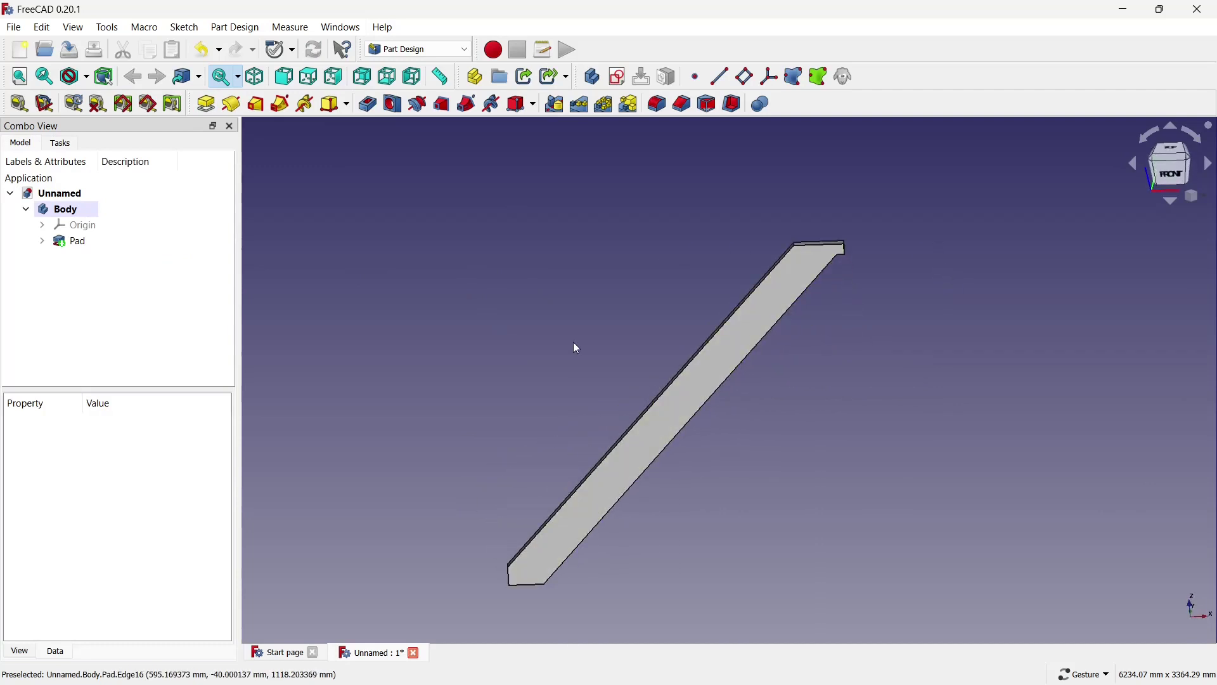
key("ctrl+s")
Create a new Ladder folder in Documents and open it
left_click(170, 63)
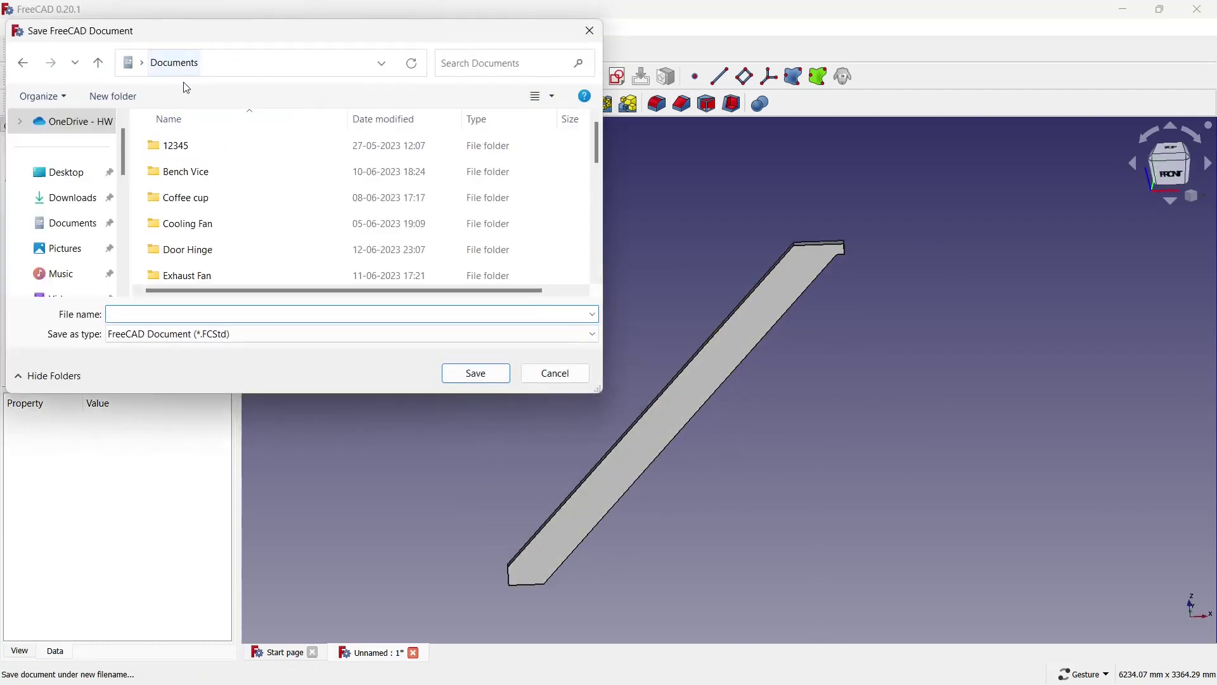
left_click(146, 95)
type("L")
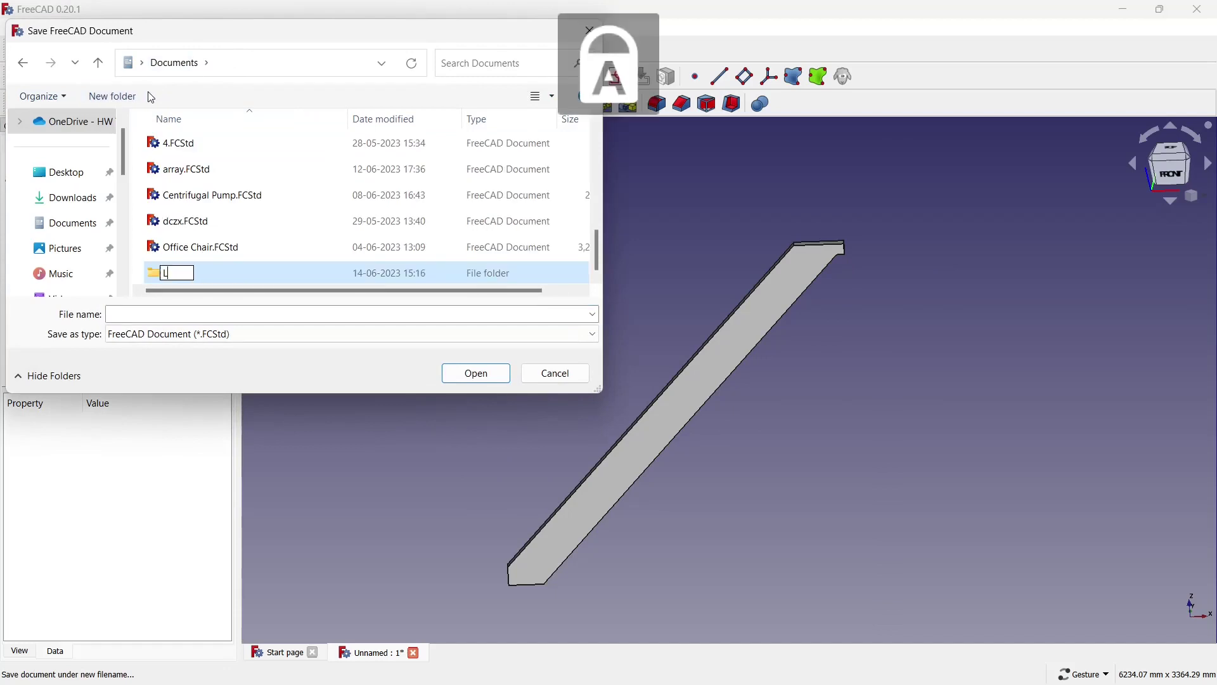
type("adder")
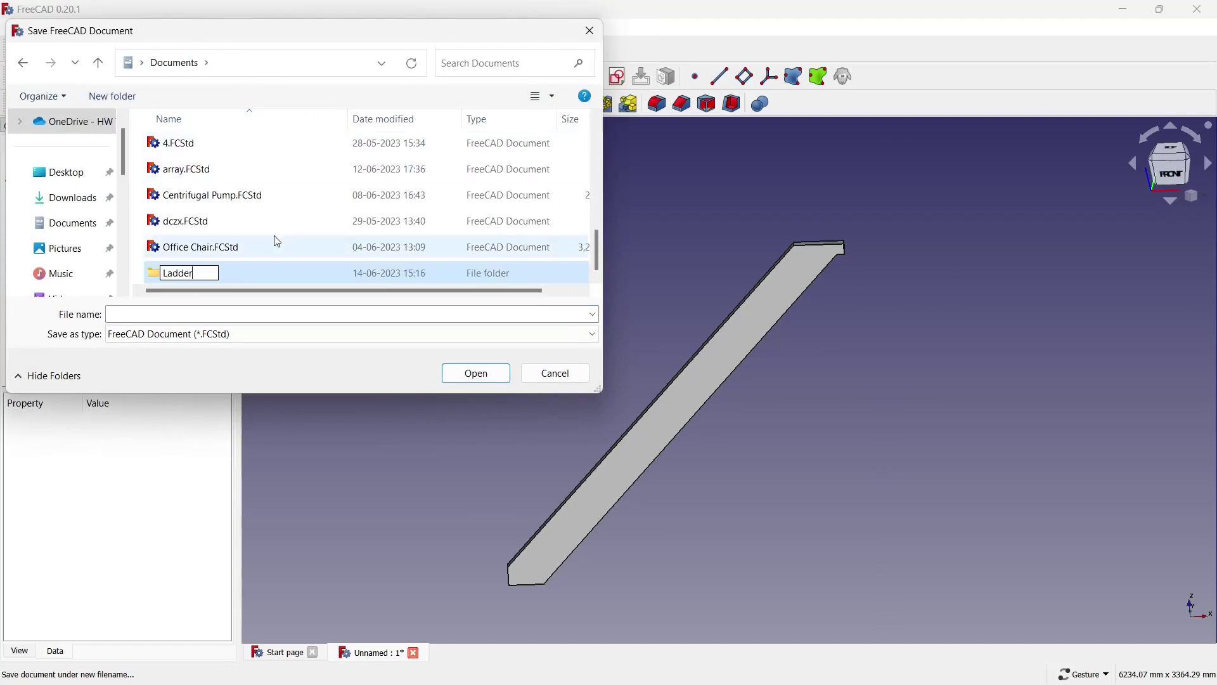
left_click(282, 248)
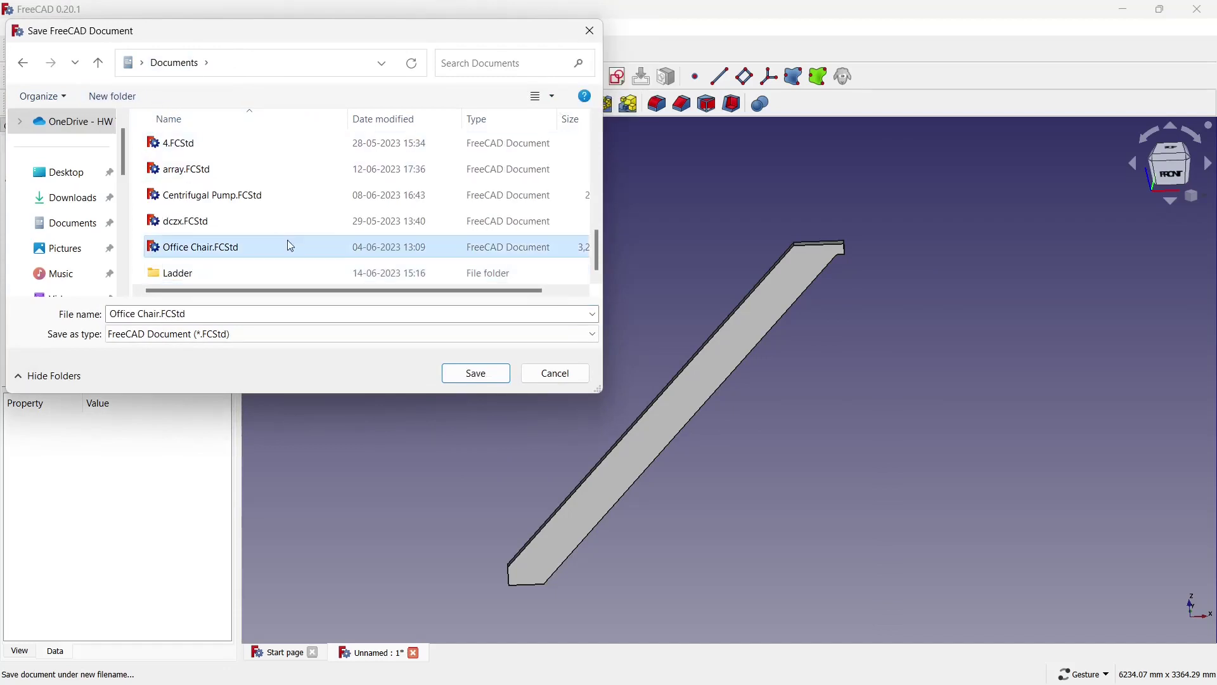
left_click(236, 272)
double_click(236, 273)
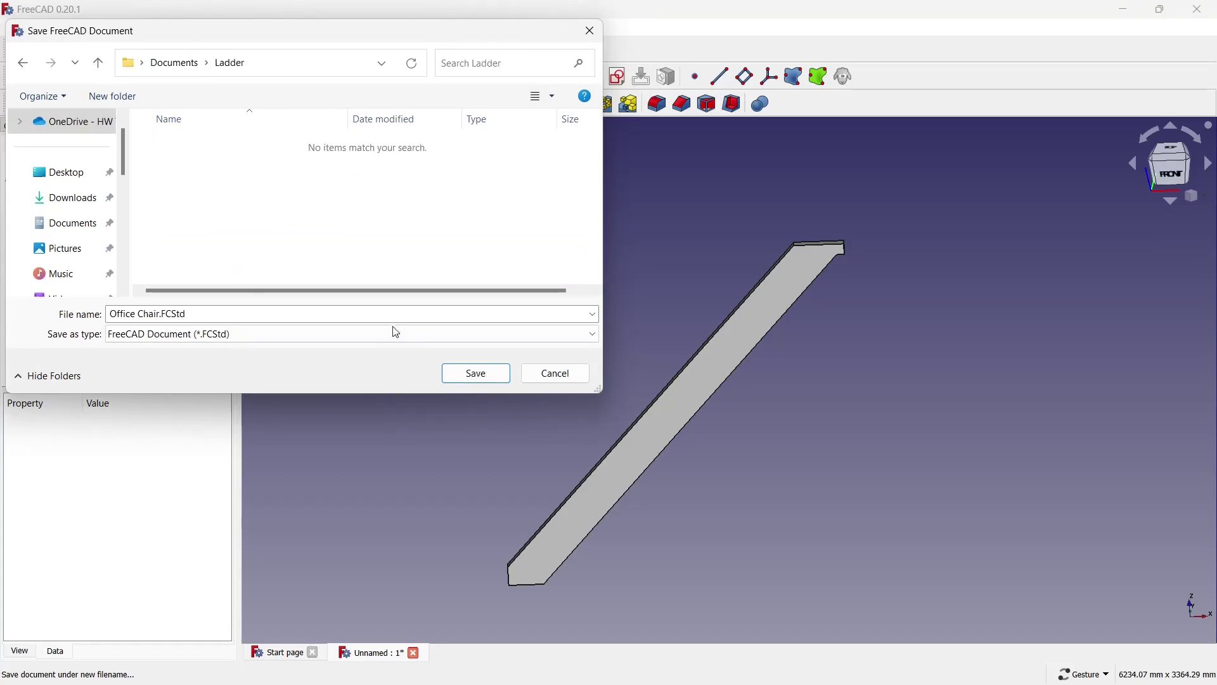
Save the document with the file name Ladder
triple_click(252, 315)
key("BackSpace")
type("La")
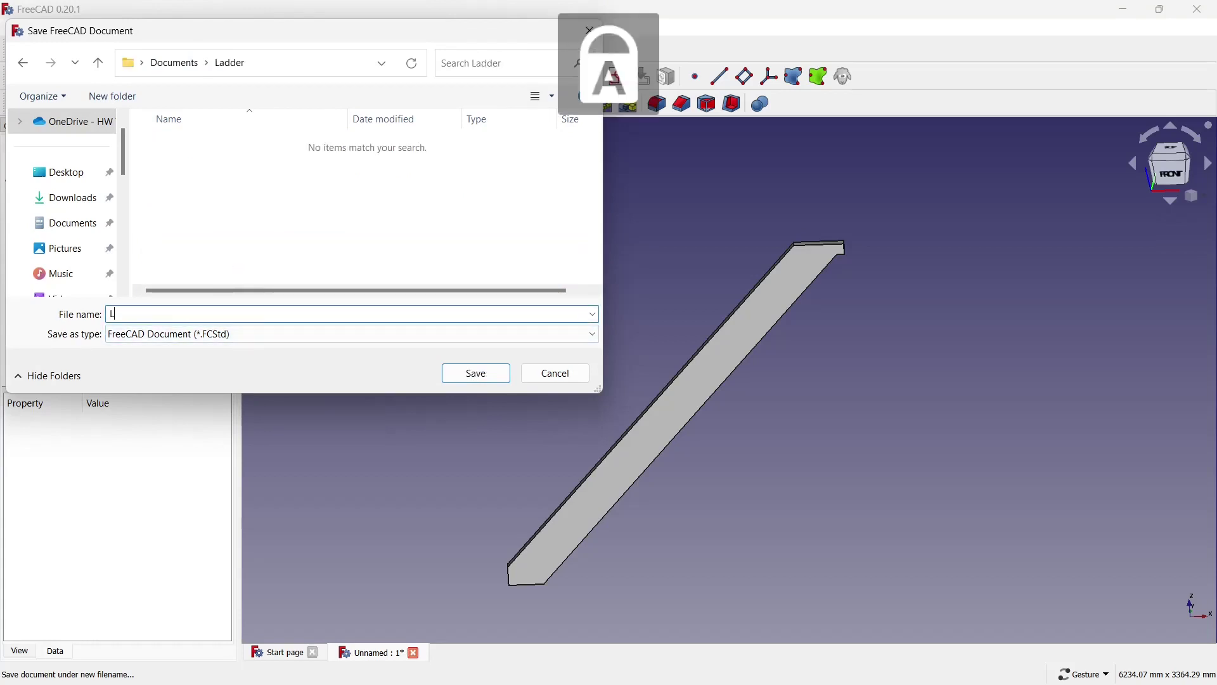
type("dder")
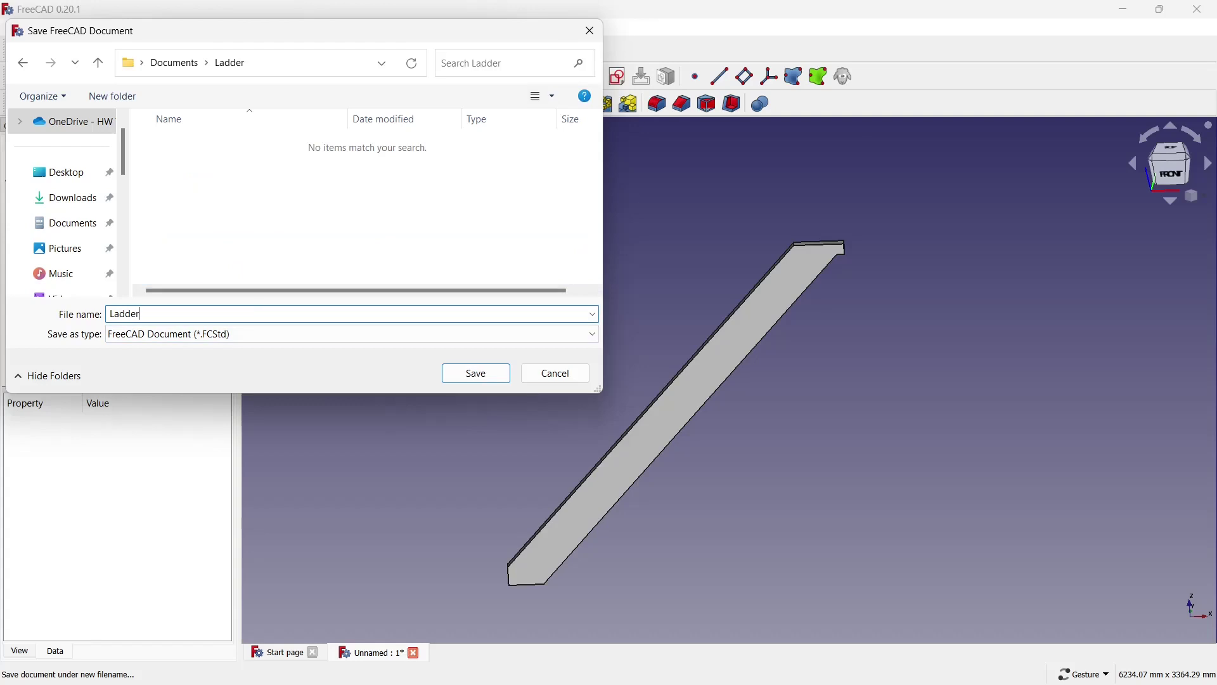
left_click(456, 372)
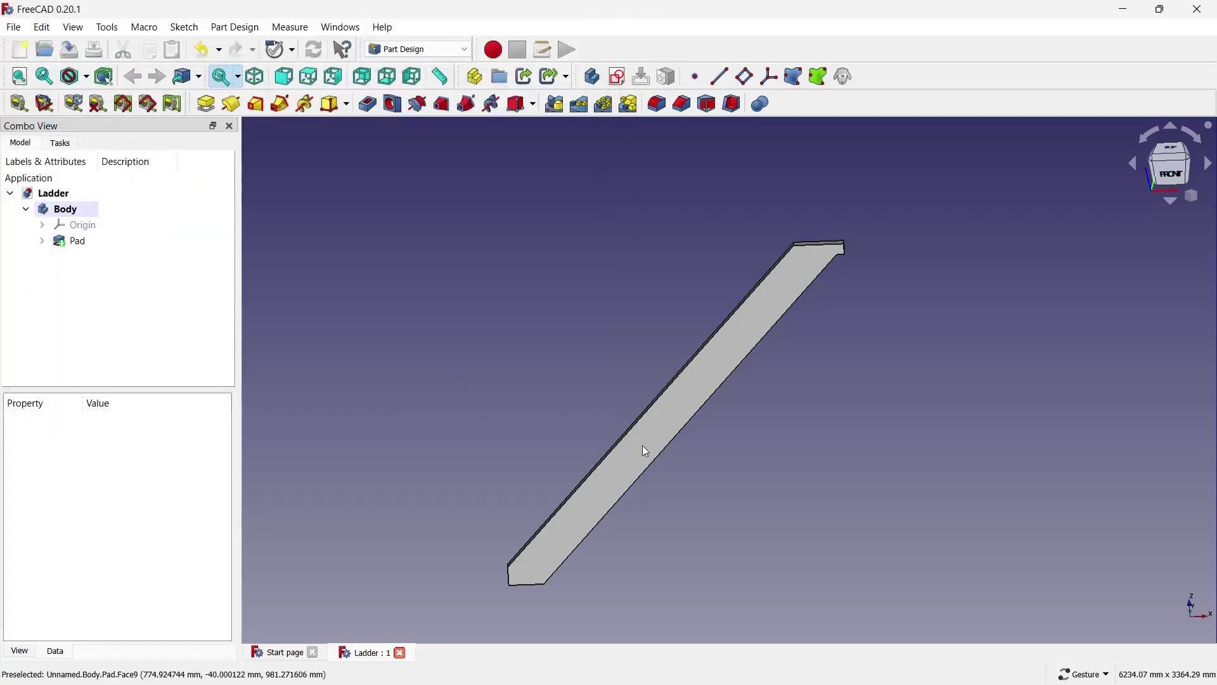
Start a sketch on the Pad and link the stringer's top corner as external geometry
left_click(632, 421)
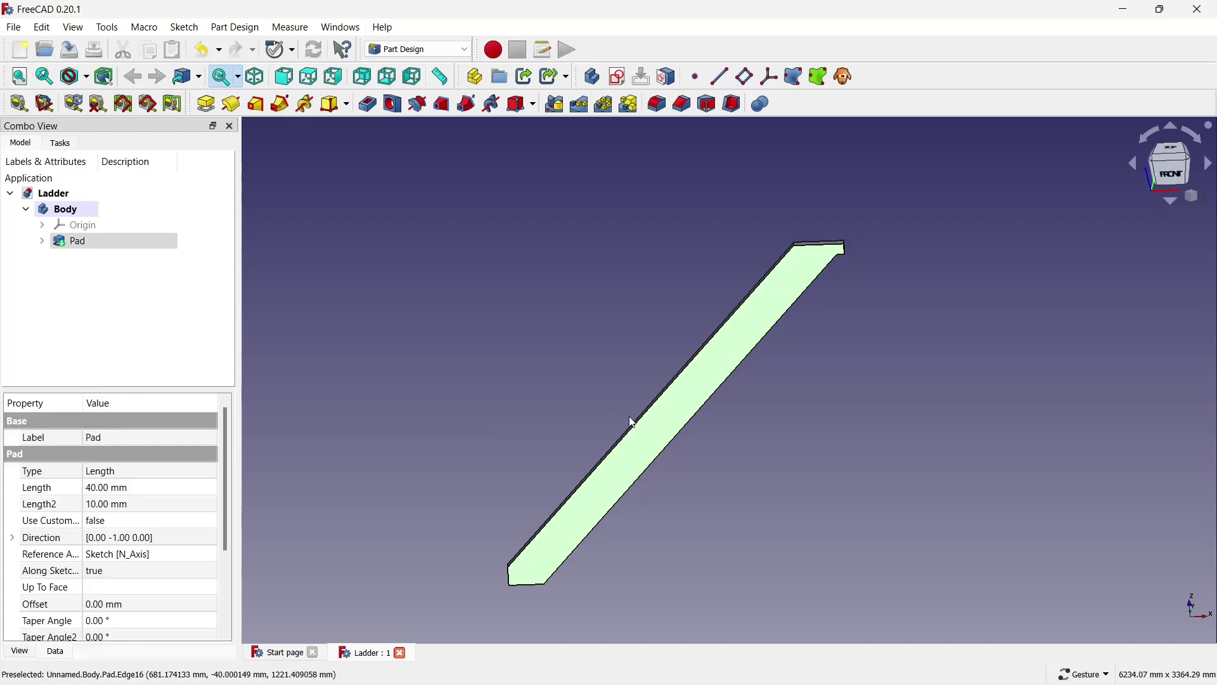
left_click(620, 79)
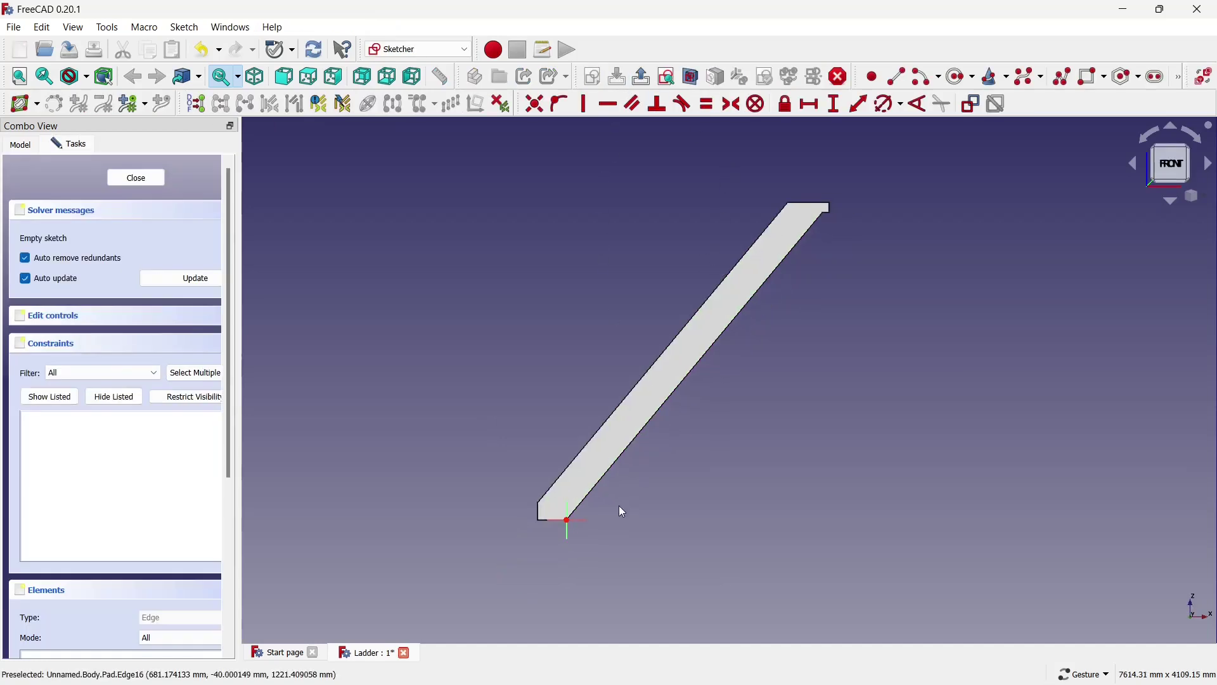
scroll(623, 511, "up", 1)
scroll(530, 538, "down", 1)
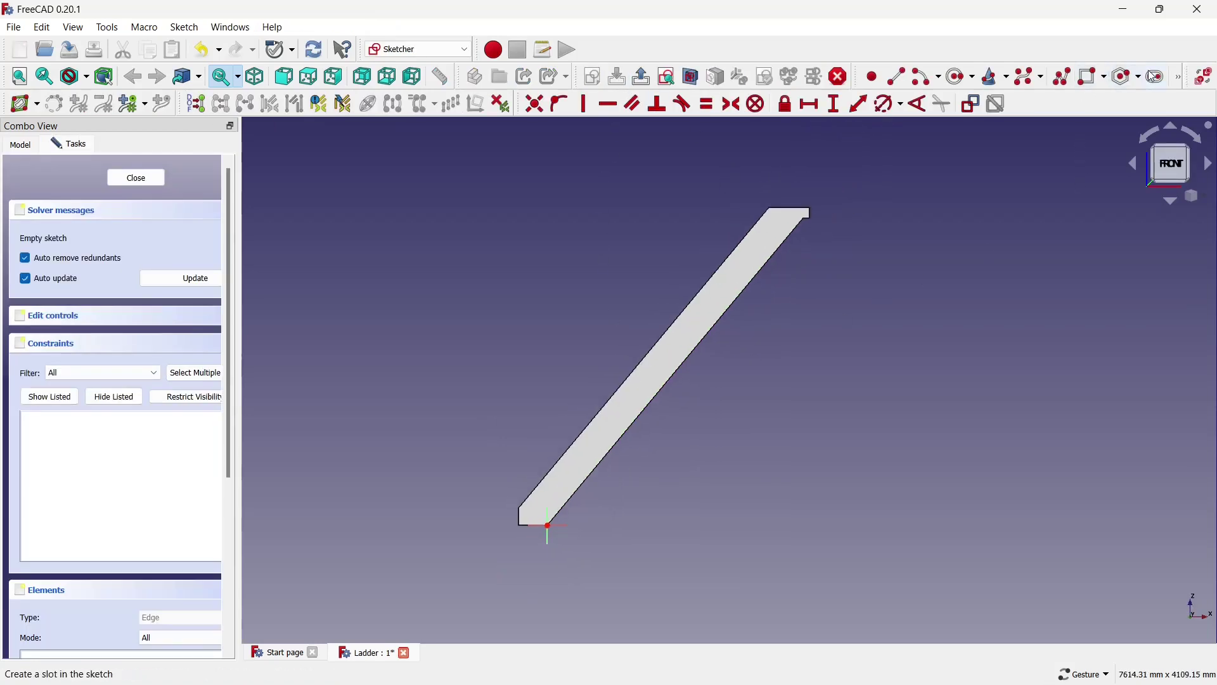
left_click(1180, 77)
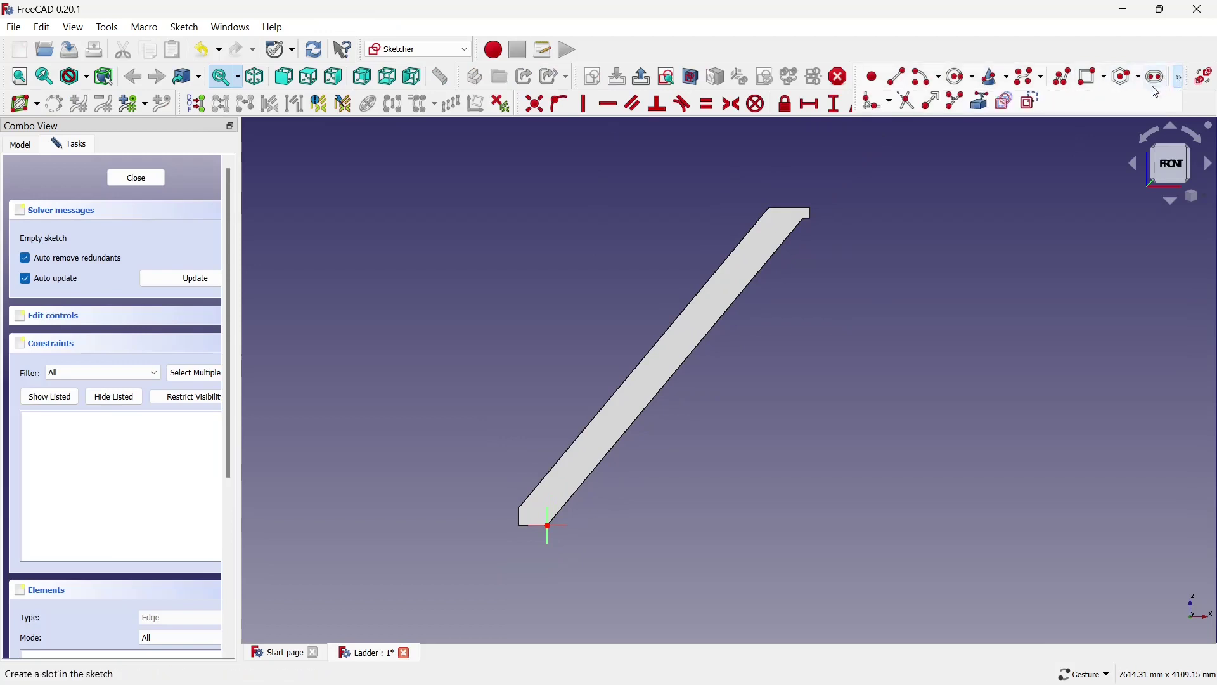
left_click(982, 102)
scroll(770, 204, "up", 3)
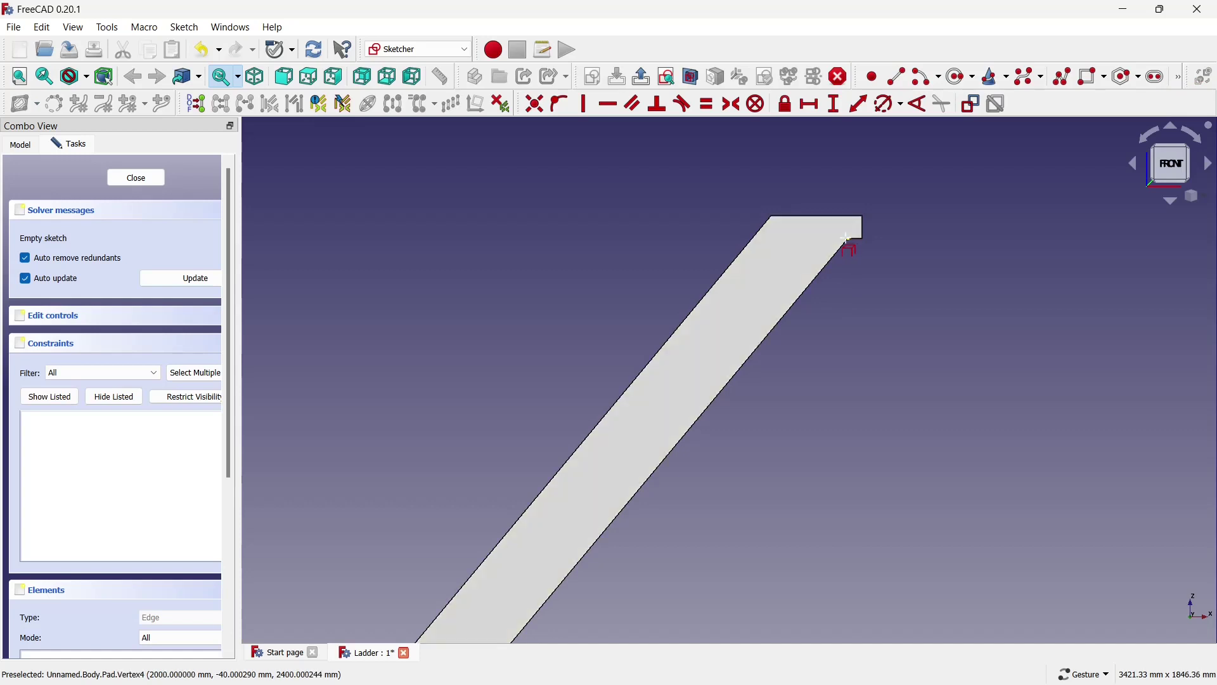
left_click(851, 239)
scroll(685, 276, "down", 2)
scroll(686, 268, "down", 1)
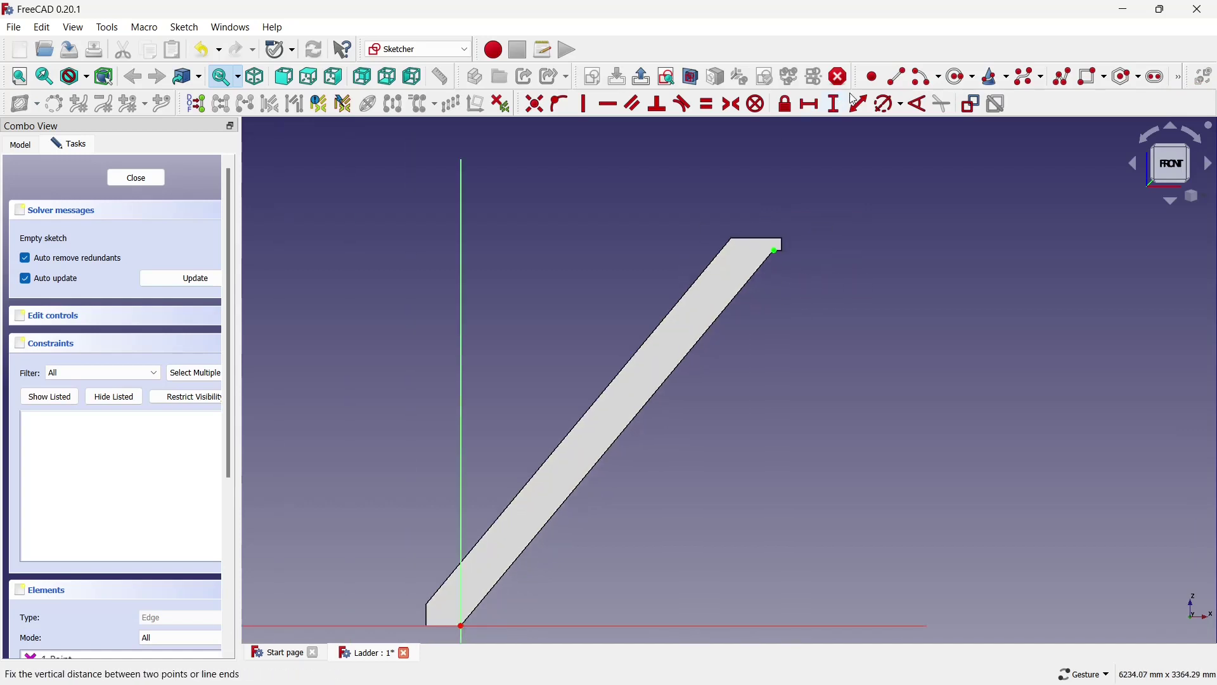
Draw a construction line from the origin to the stringer's top corner
left_click(896, 77)
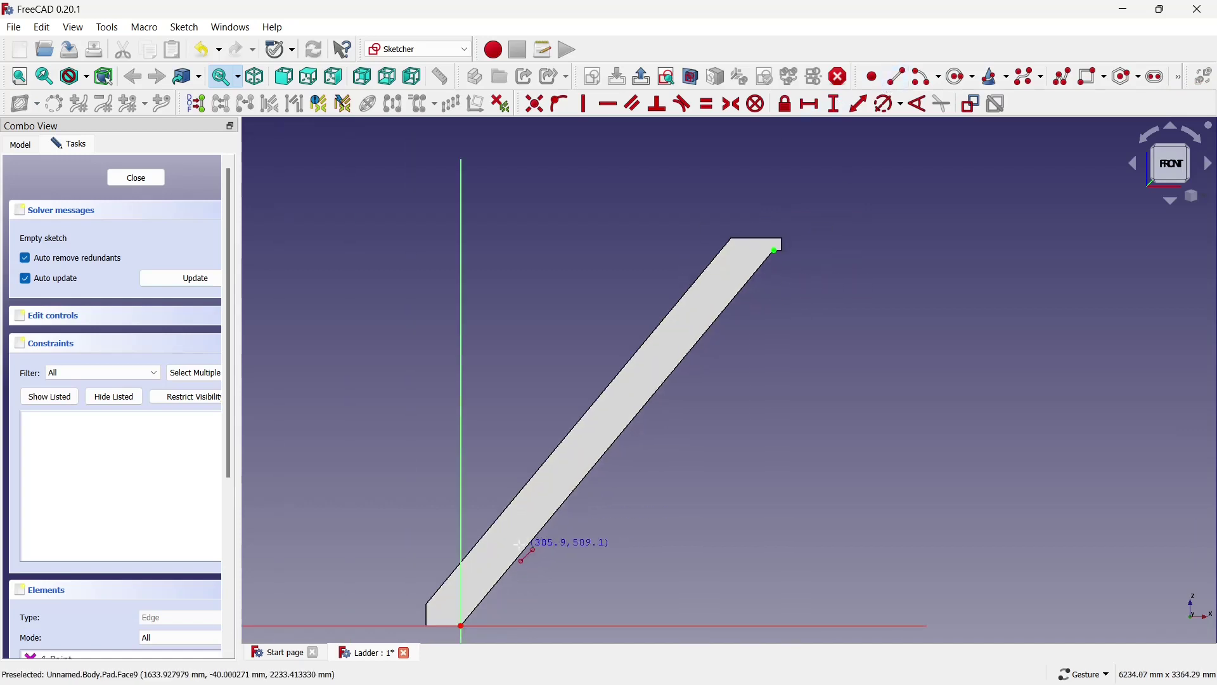
left_click(462, 627)
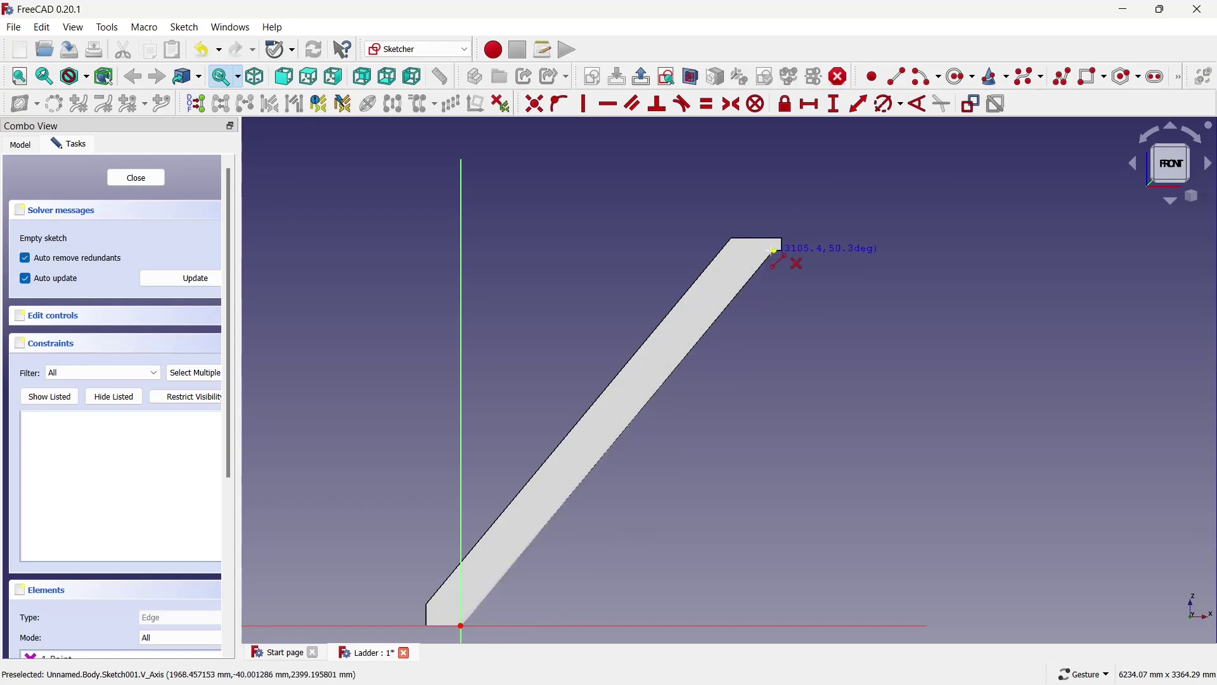
left_click(775, 250)
key("Escape")
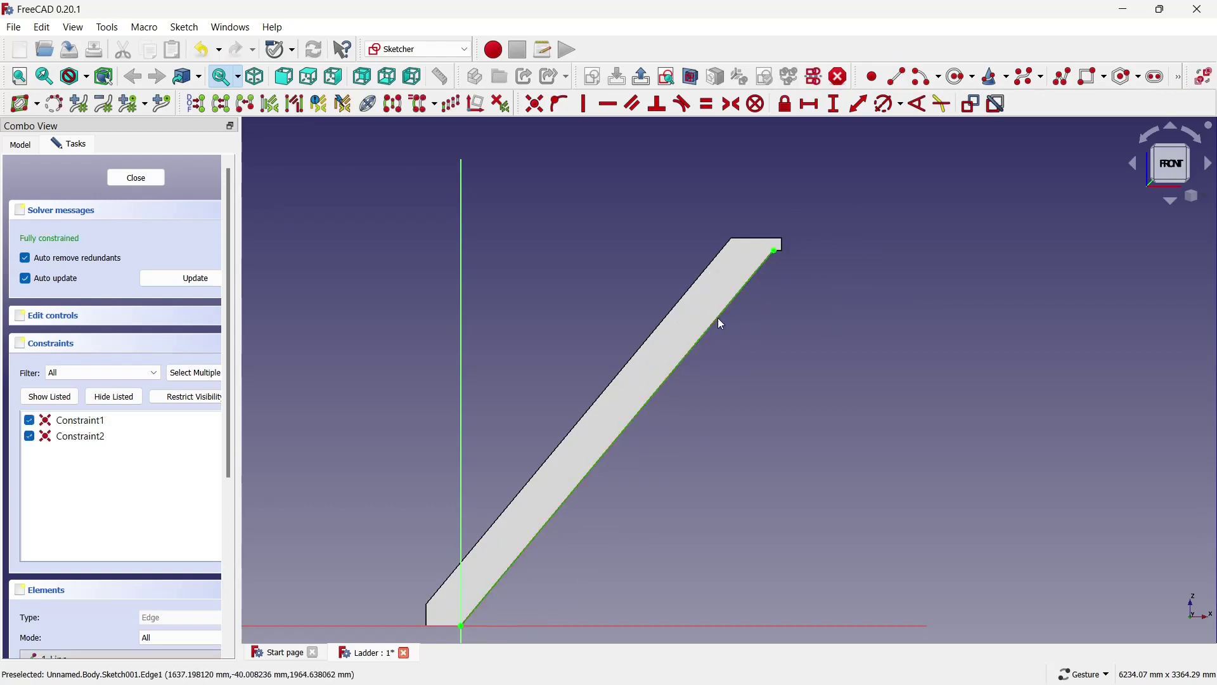
right_click(720, 320)
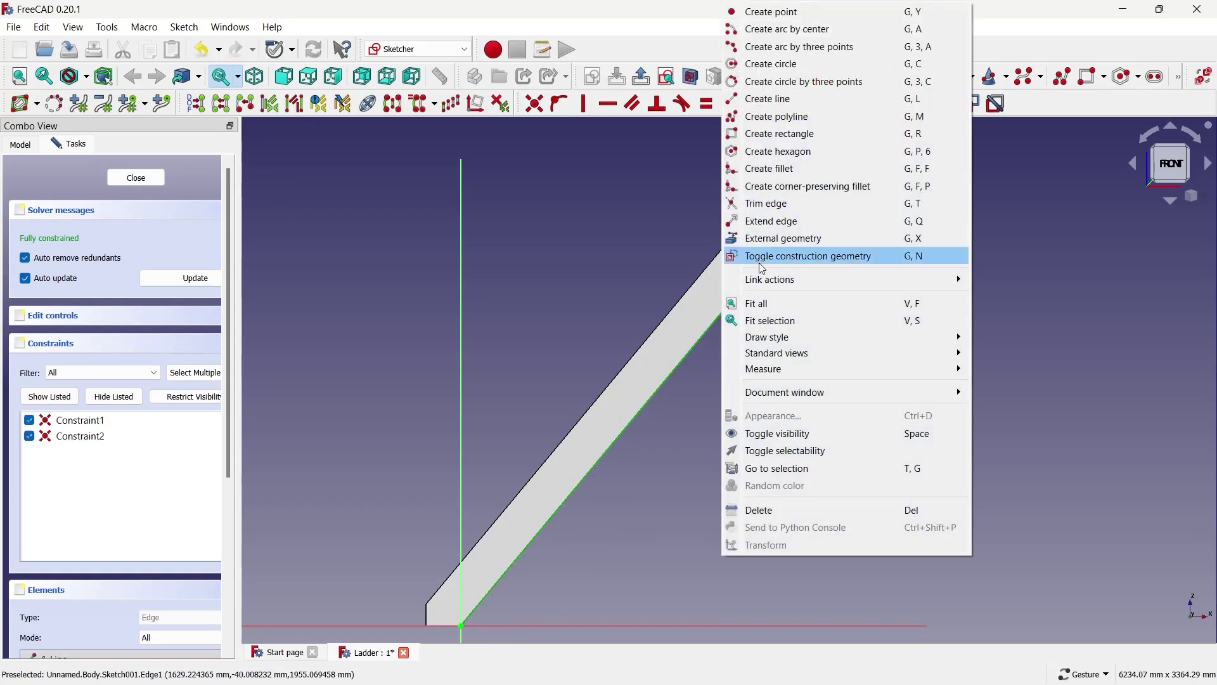
left_click(818, 253)
scroll(784, 325, "down", 2)
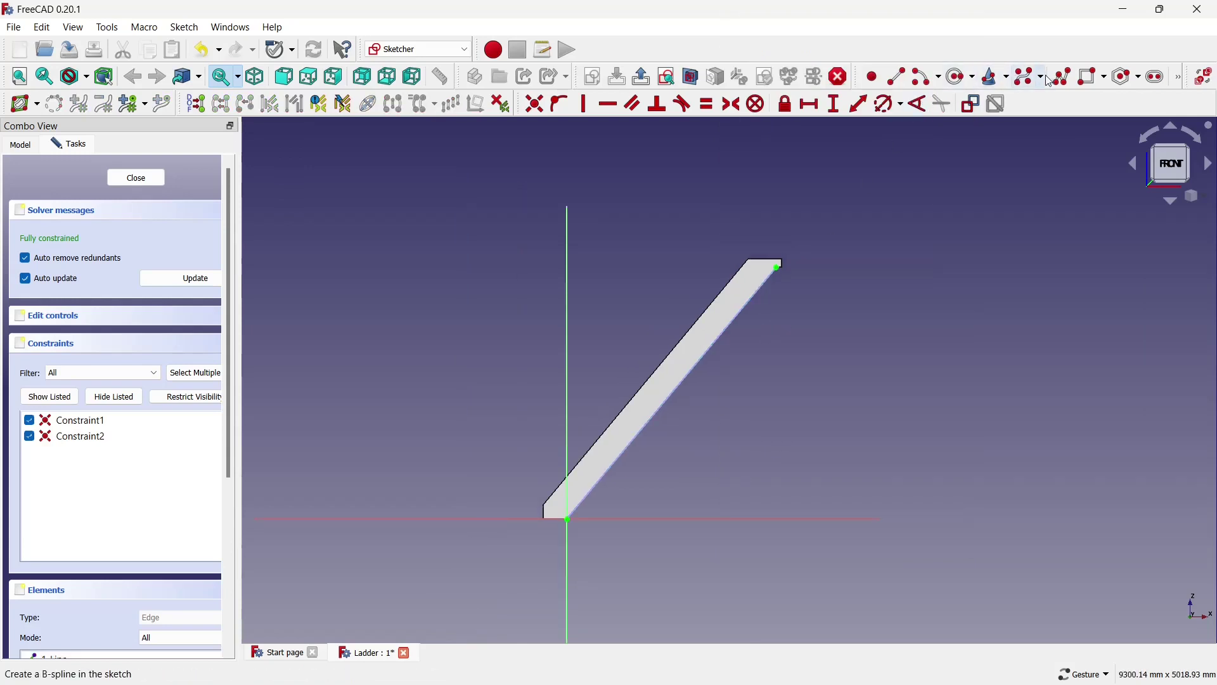
Draw a rectangle left of the origin and dimension it 300 mm wide, plus its height
left_click(1082, 79)
scroll(558, 539, "up", 2)
scroll(584, 475, "up", 2)
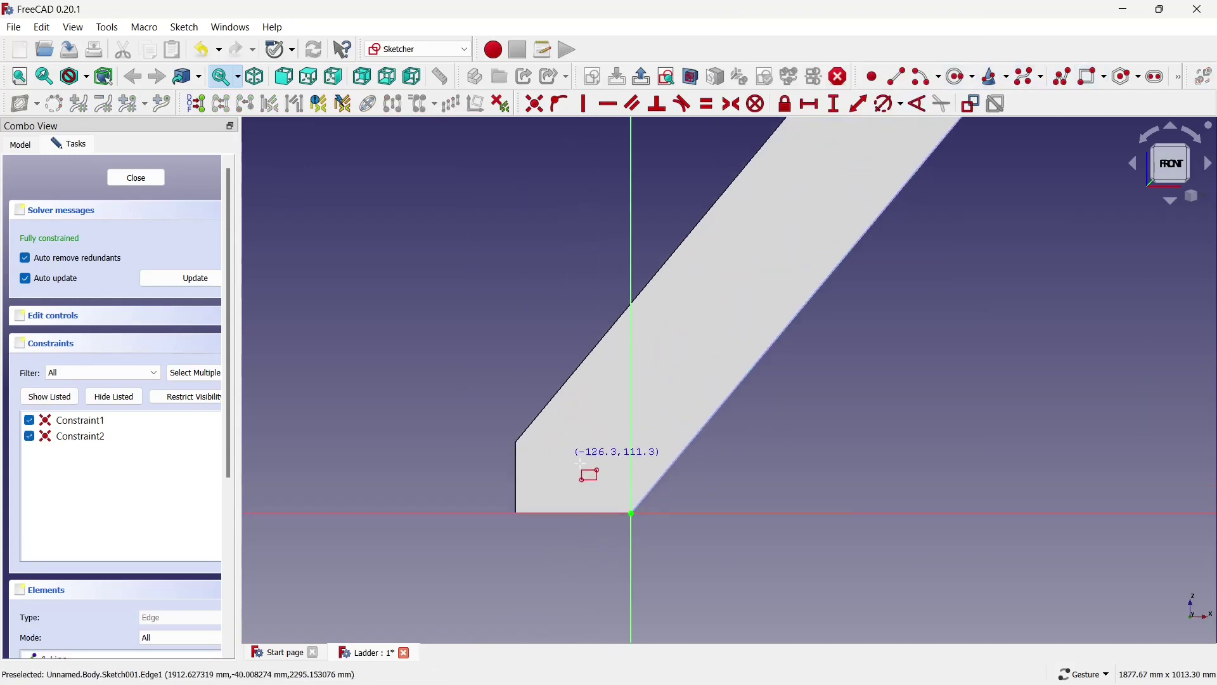
left_click(632, 512)
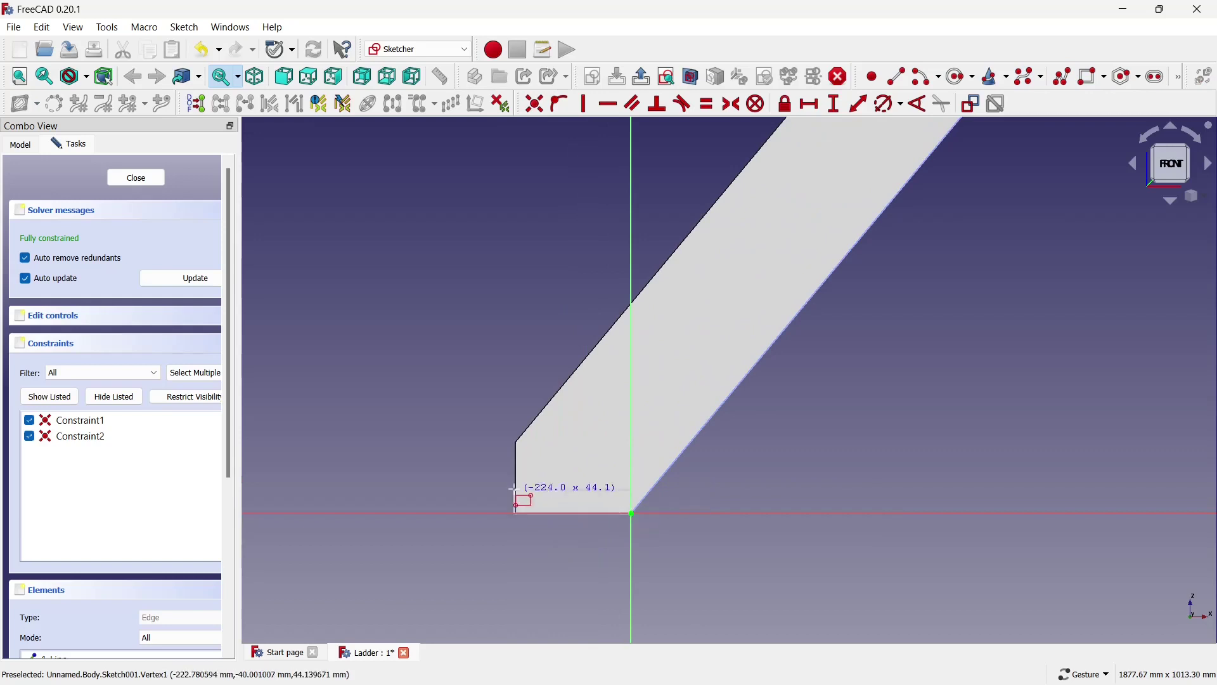
left_click(436, 490)
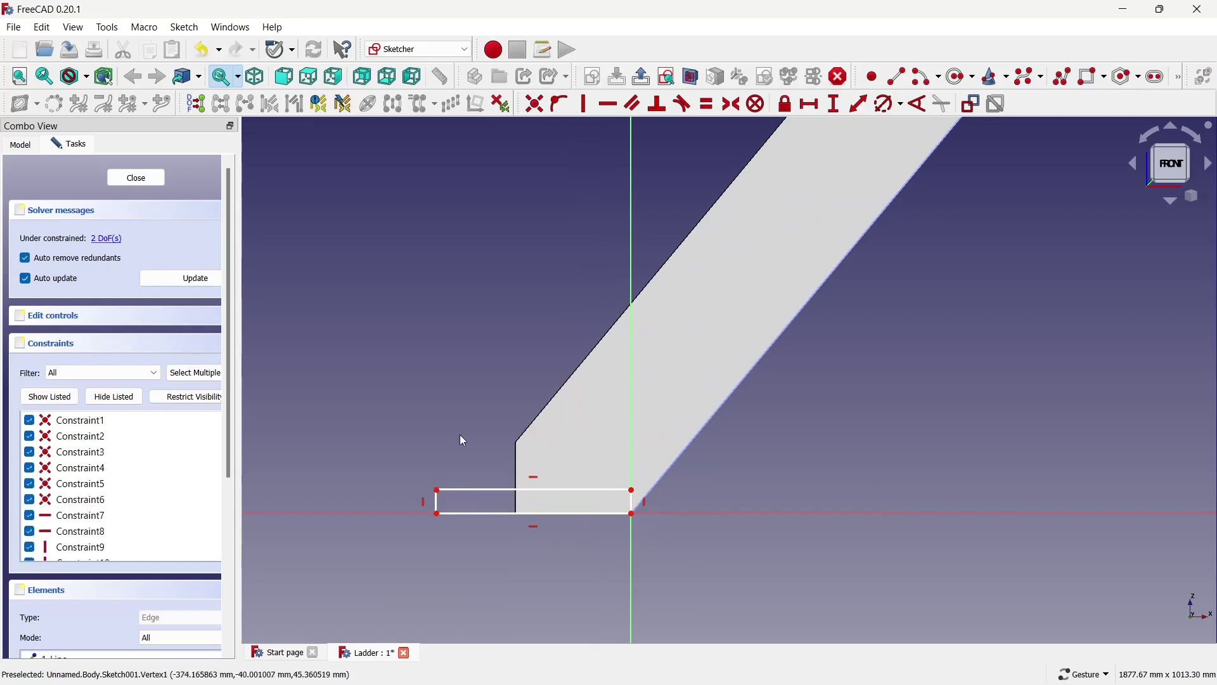
left_click(811, 104)
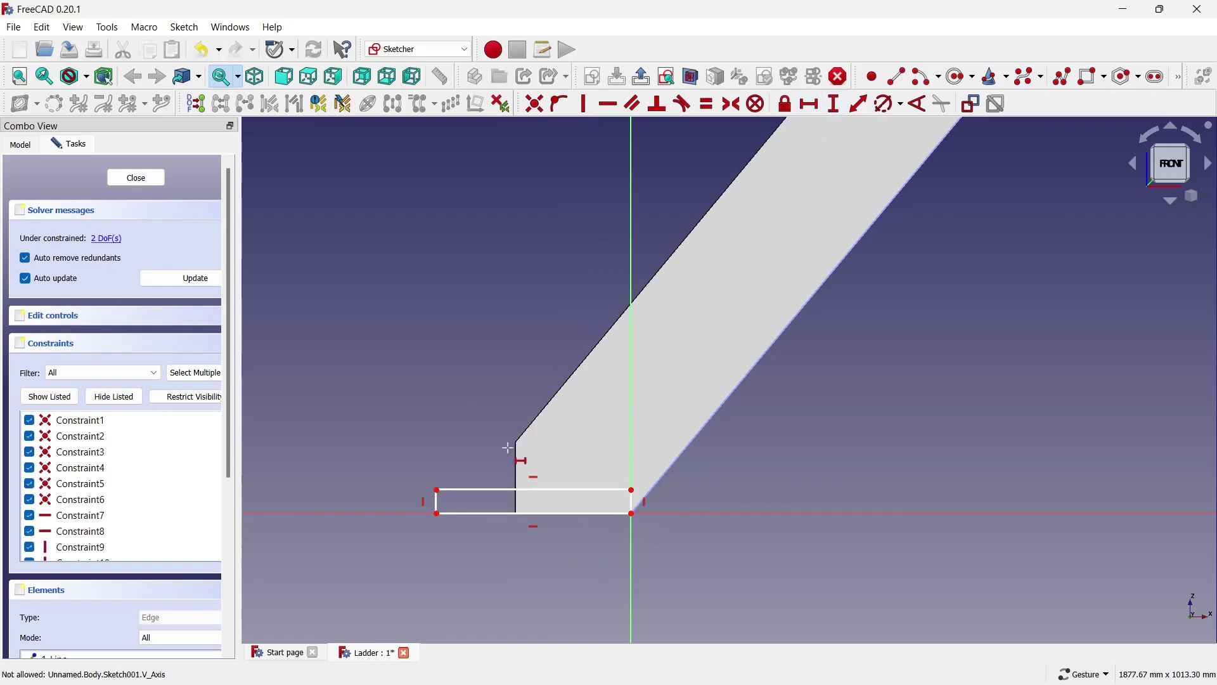
left_click(482, 513)
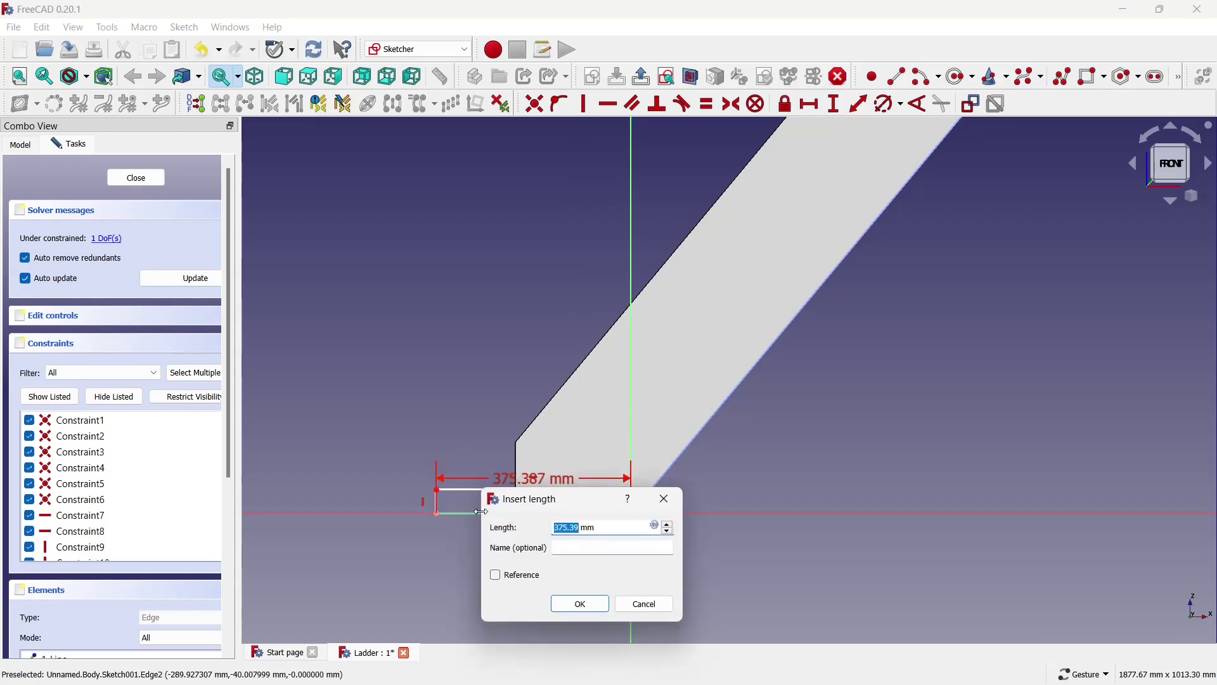
type("30")
key("Return")
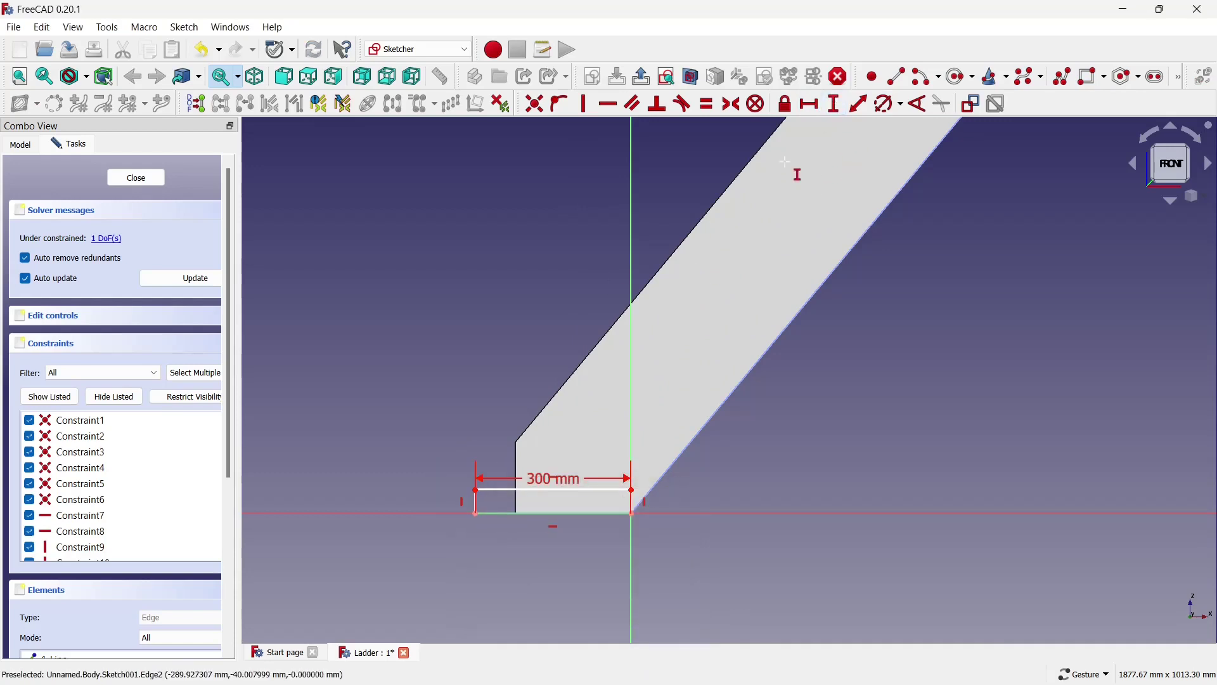
left_click(633, 498)
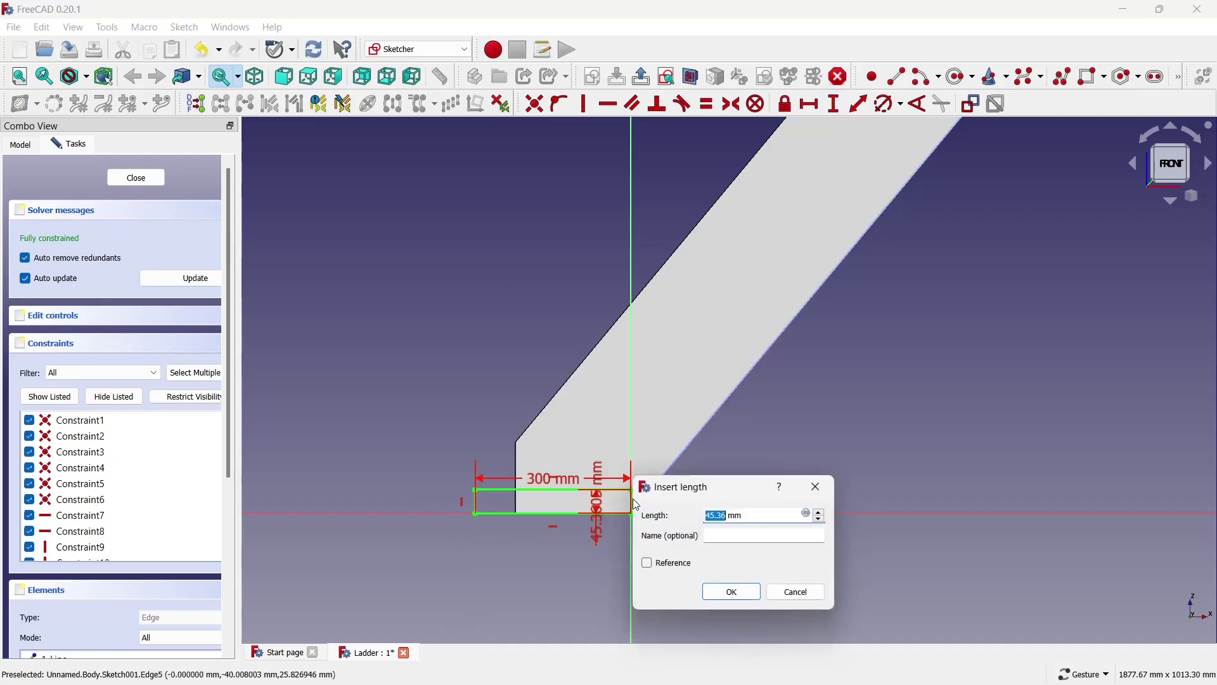
type("20")
key("Return")
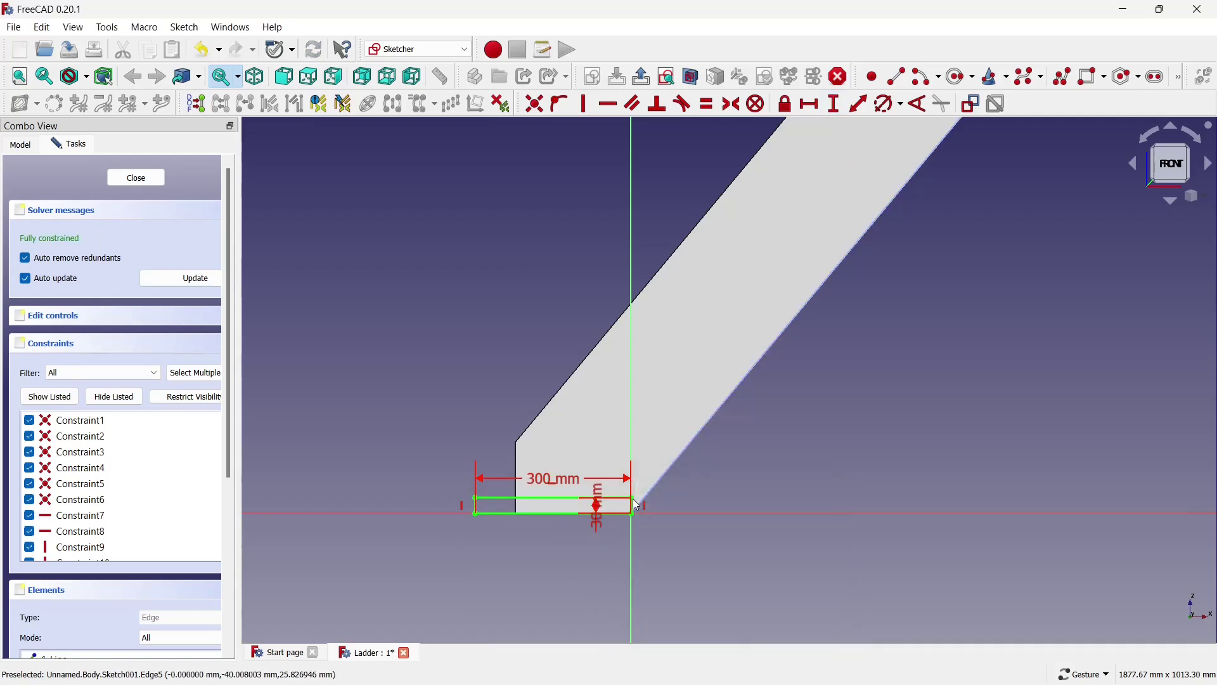
Fillet the rectangle's top-left corner and constrain the fillet radius to 10 mm
left_click(1176, 78)
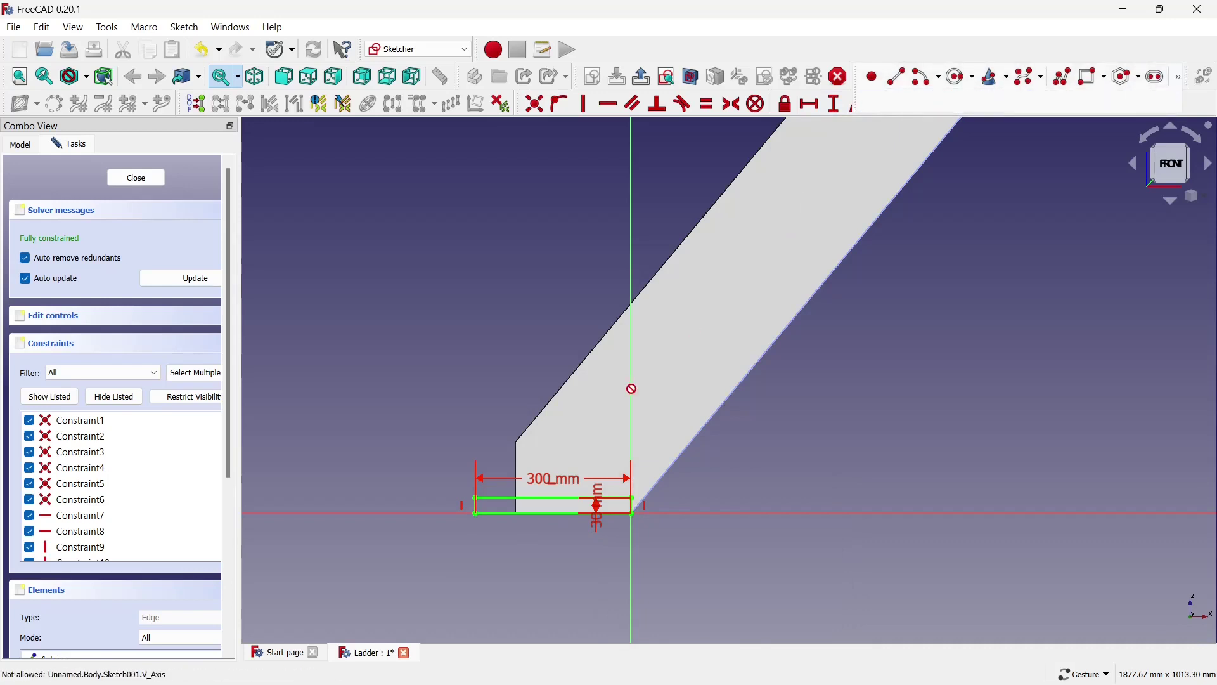
scroll(469, 527, "up", 3)
scroll(463, 488, "up", 1)
scroll(476, 457, "up", 3)
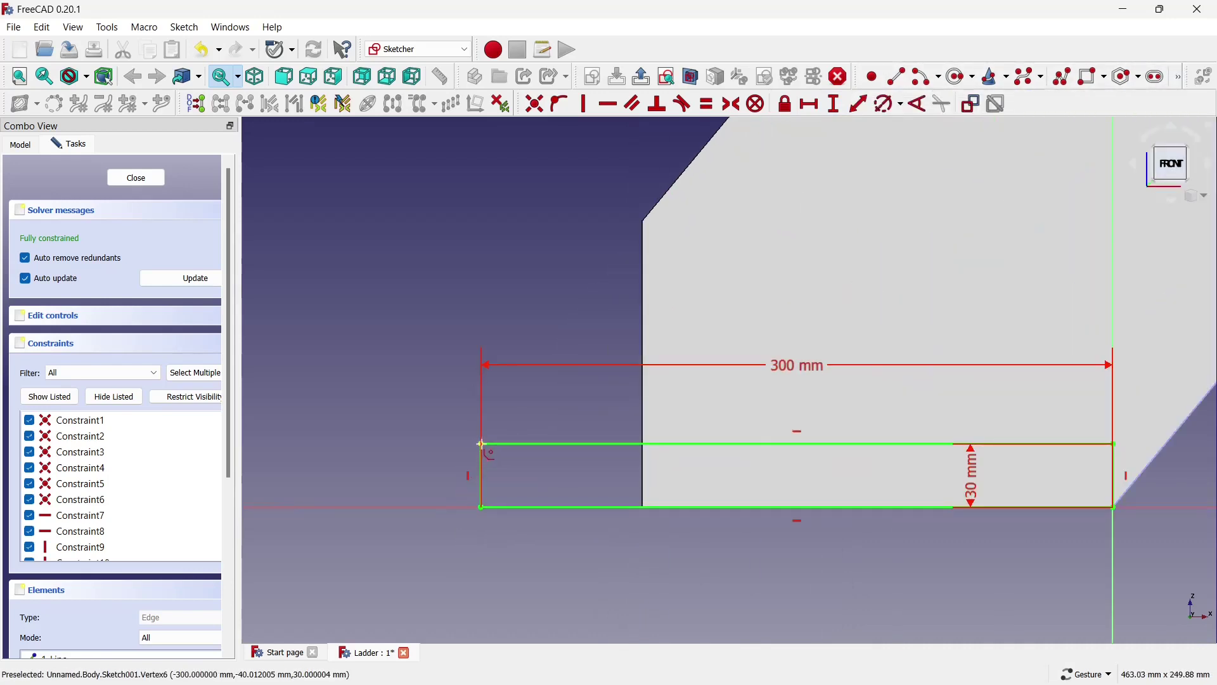
left_click(480, 445)
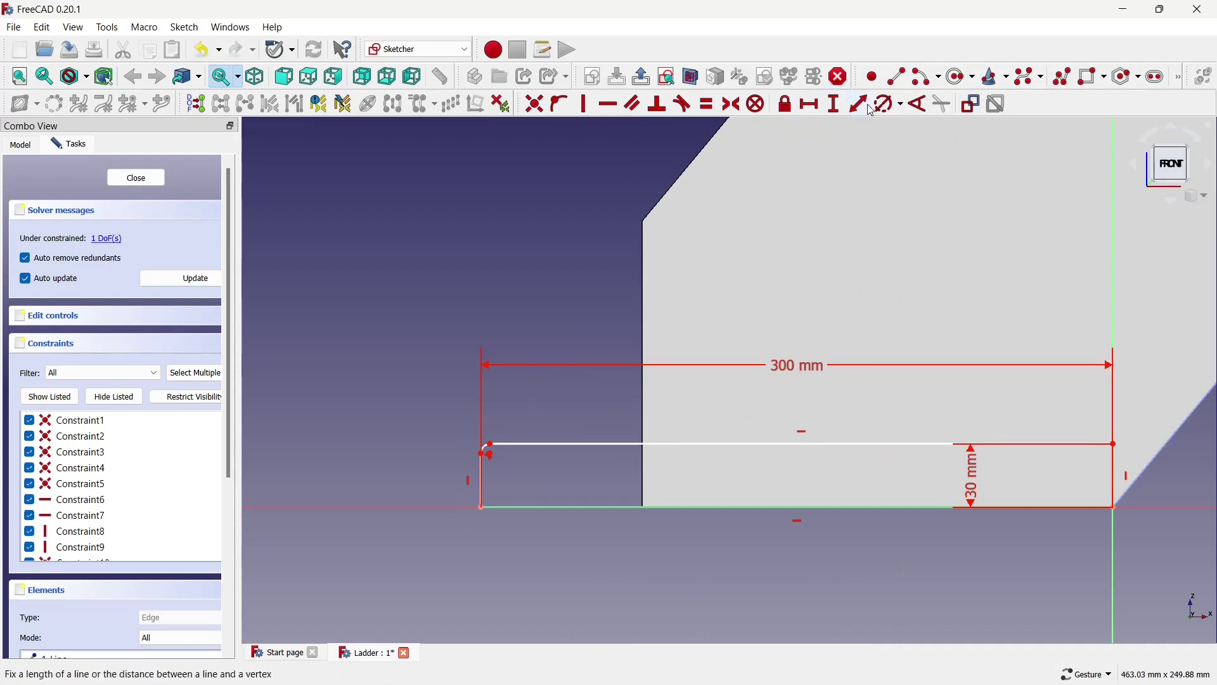
left_click(483, 451)
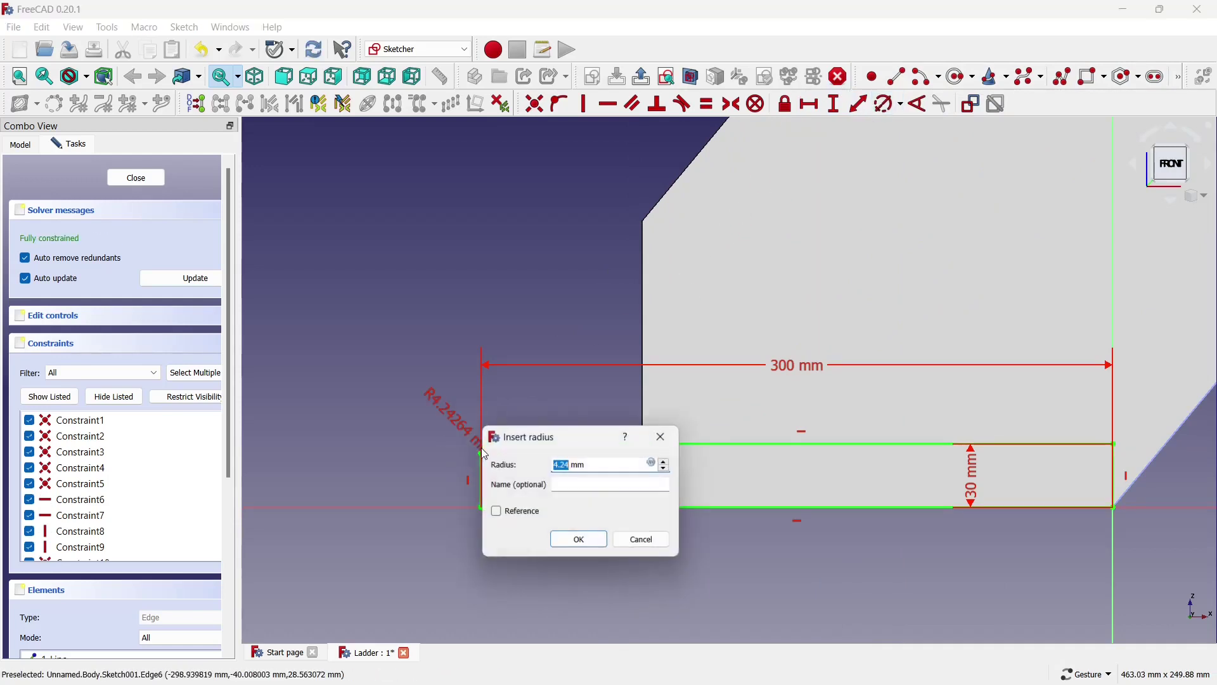
type("10")
key("Return")
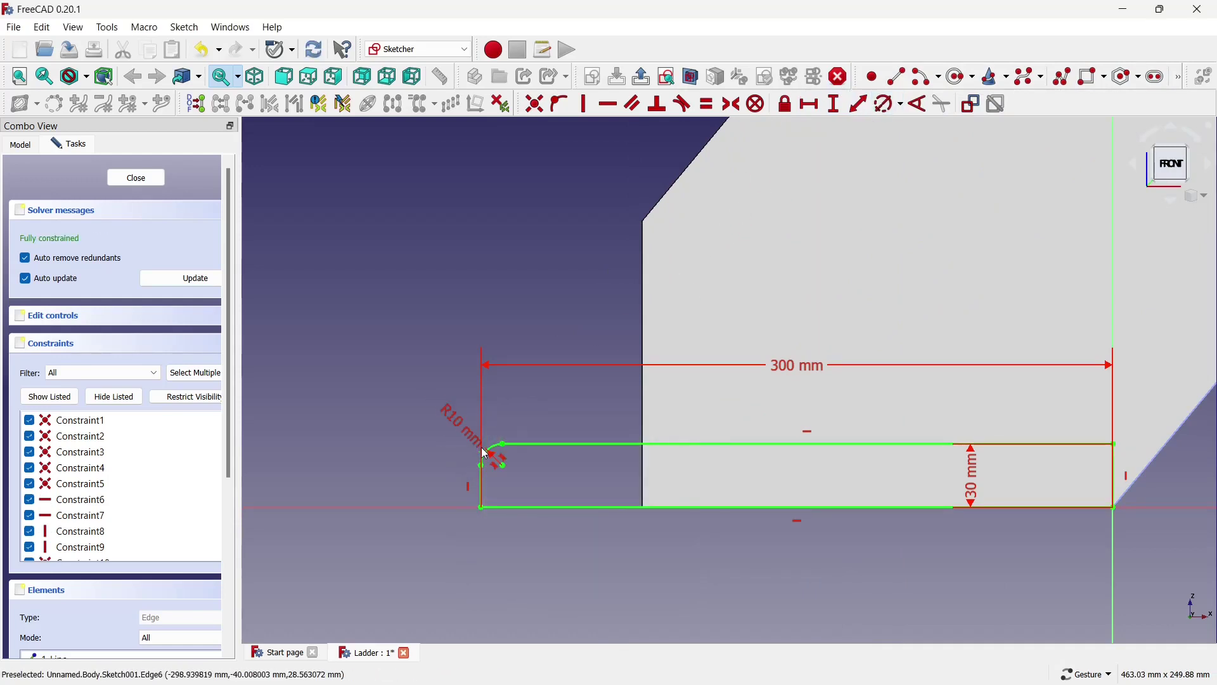
Start a rectangular array of the step profile and accept its settings
scroll(517, 470, "down", 2)
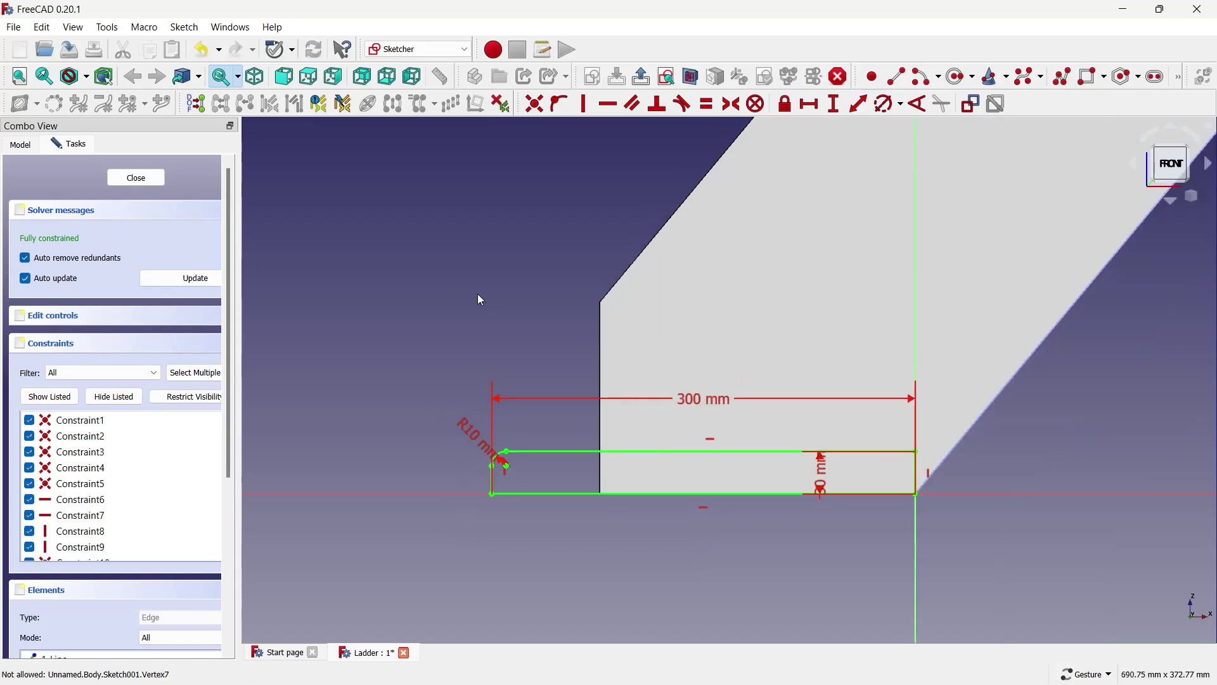
scroll(477, 294, "down", 2)
scroll(477, 294, "down", 3)
scroll(526, 353, "down", 2)
scroll(526, 353, "down", 1)
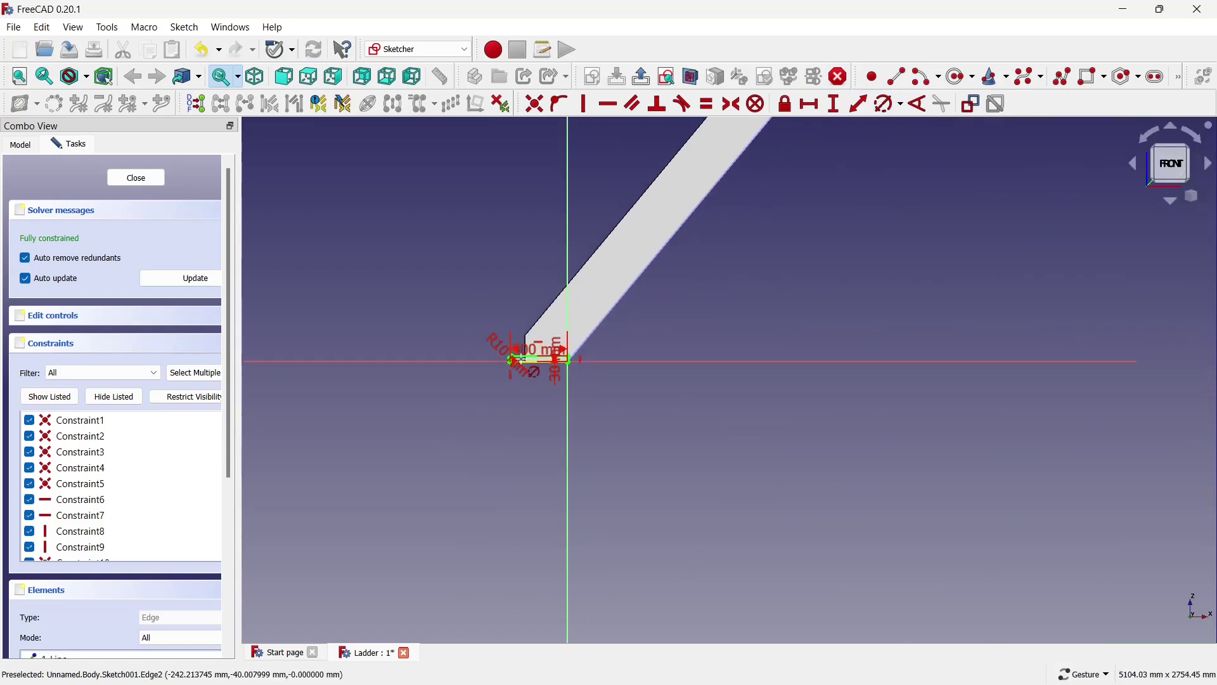
scroll(526, 353, "down", 1)
scroll(526, 354, "down", 1)
scroll(453, 277, "up", 3)
scroll(460, 387, "up", 1)
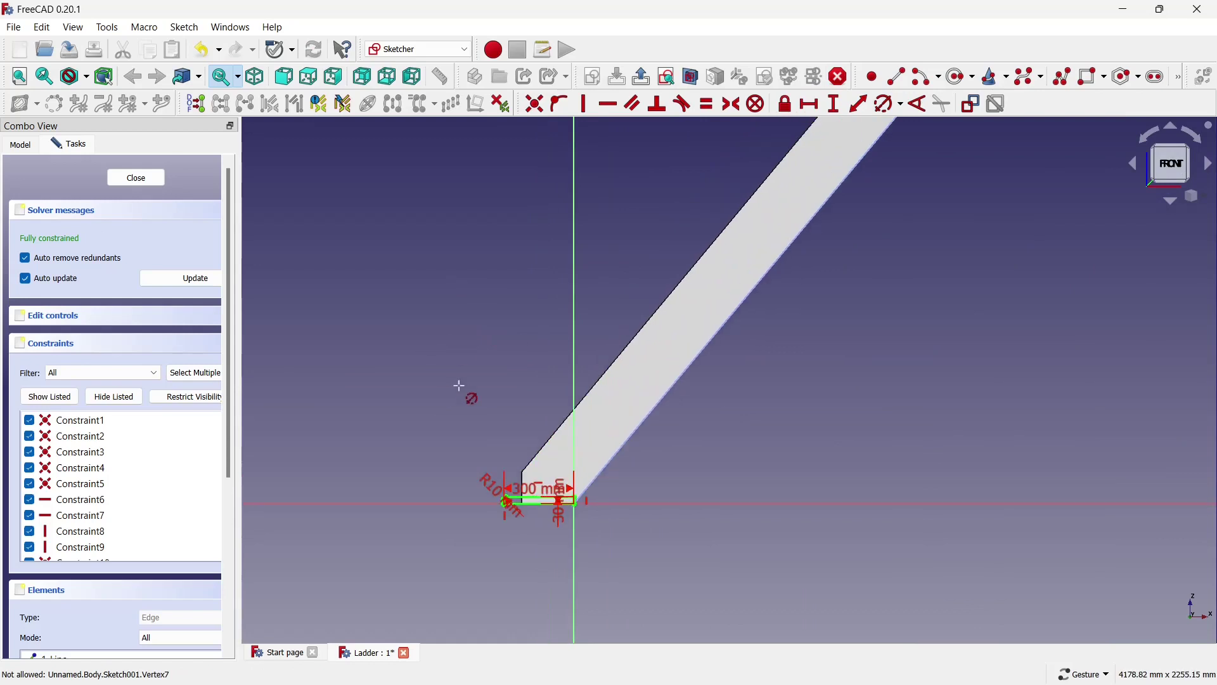
scroll(471, 434, "down", 1)
scroll(471, 435, "down", 1)
scroll(442, 328, "up", 1)
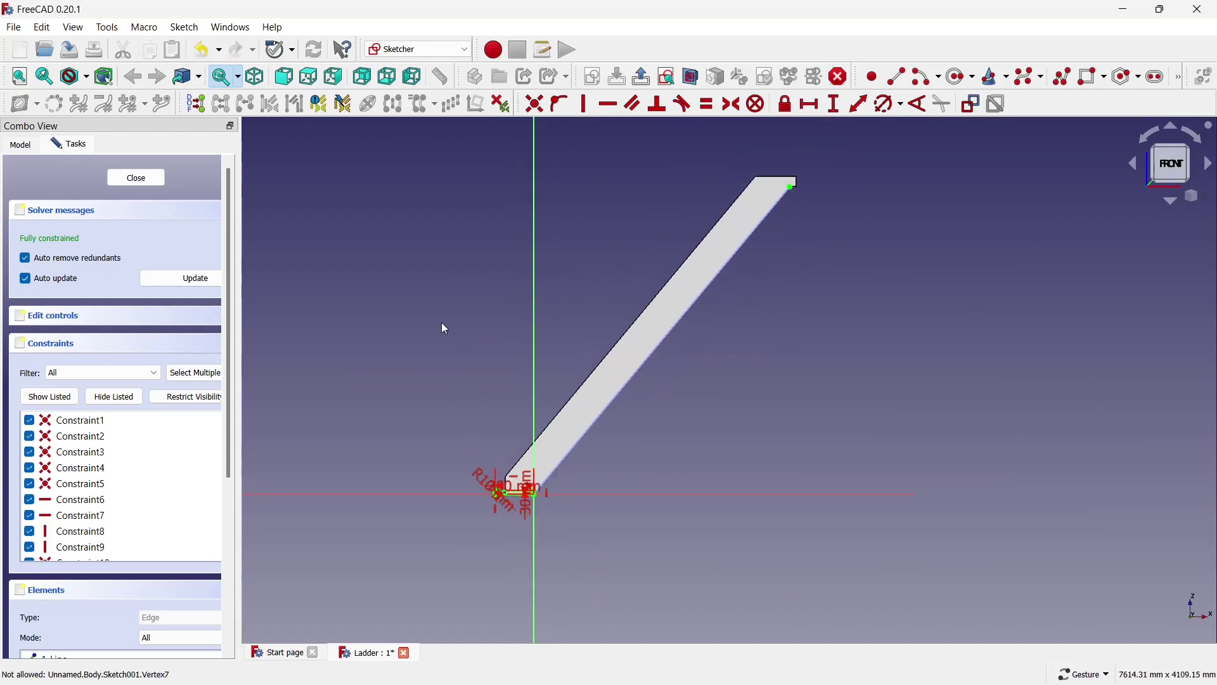
scroll(444, 327, "up", 1)
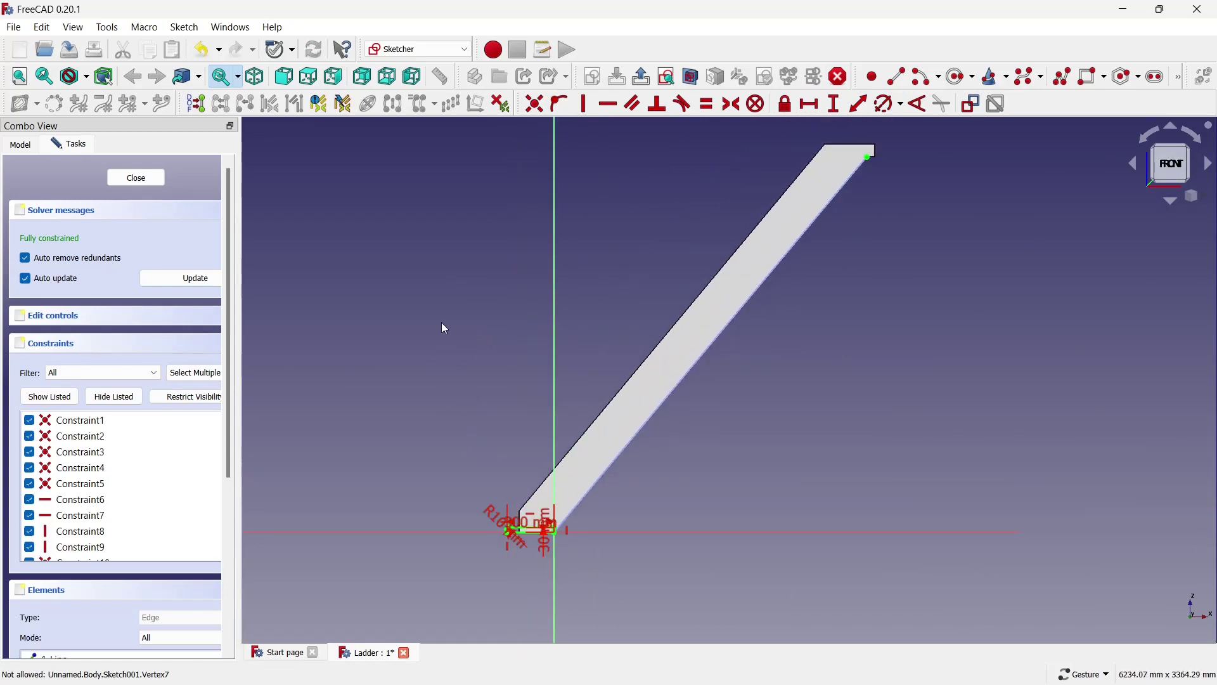
scroll(543, 555, "up", 3)
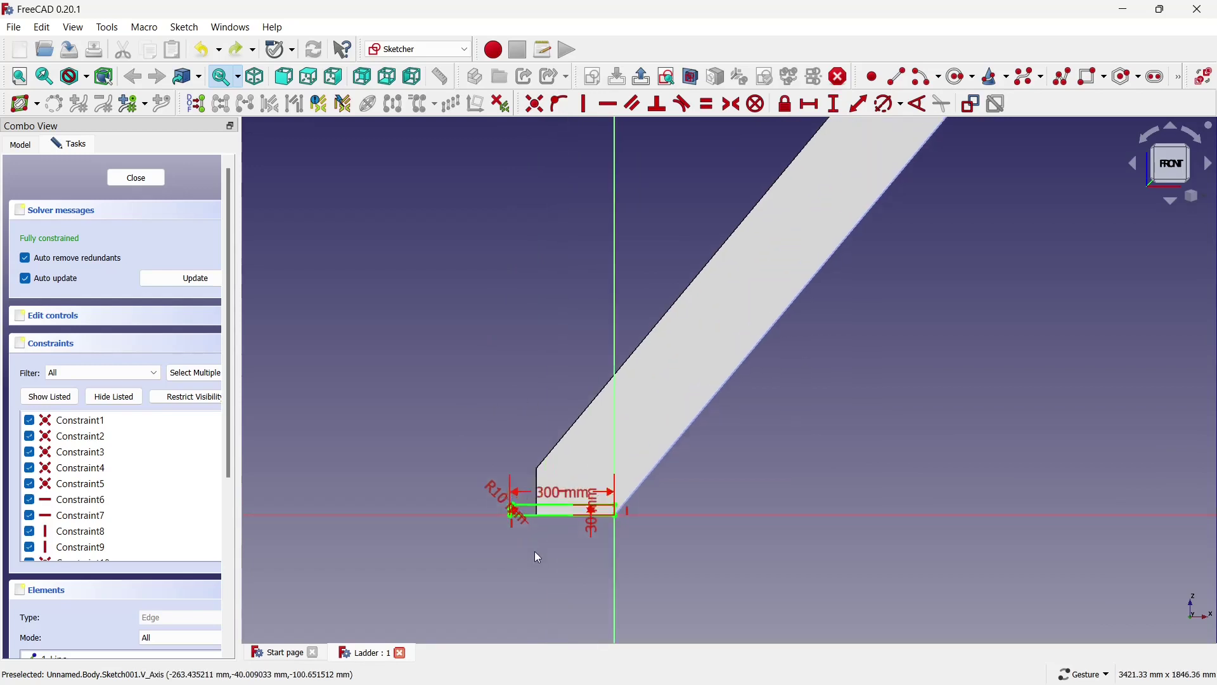
scroll(536, 551, "up", 3)
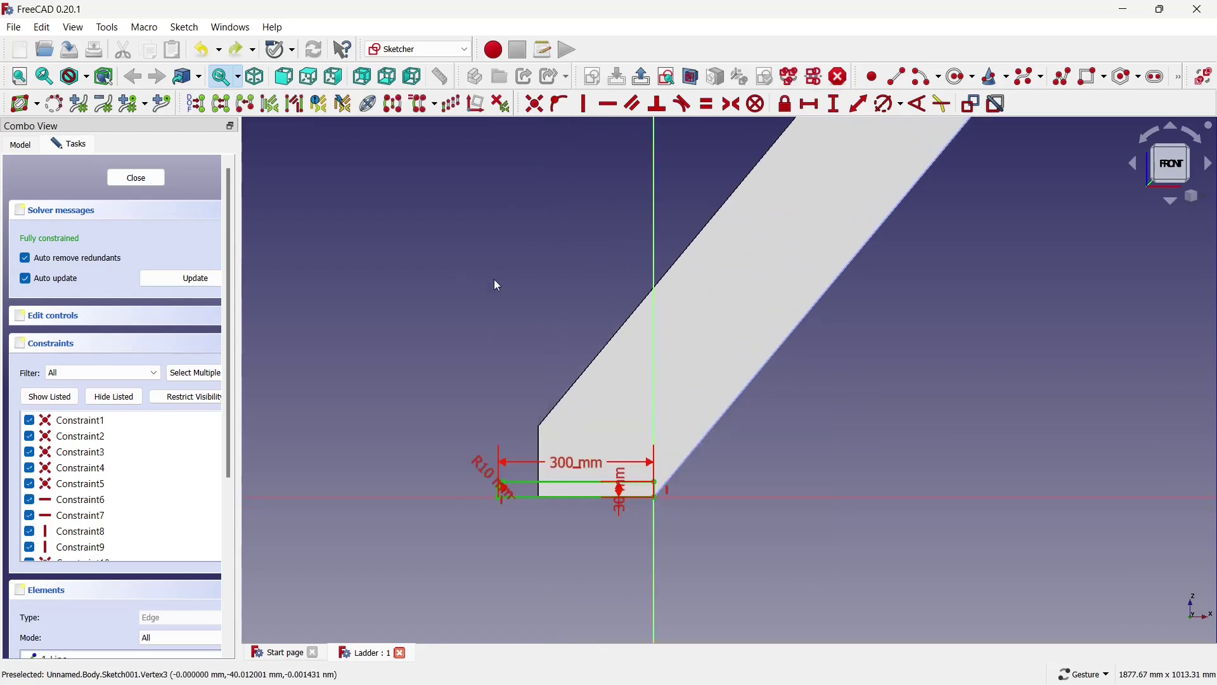
left_click(452, 103)
left_click(577, 413)
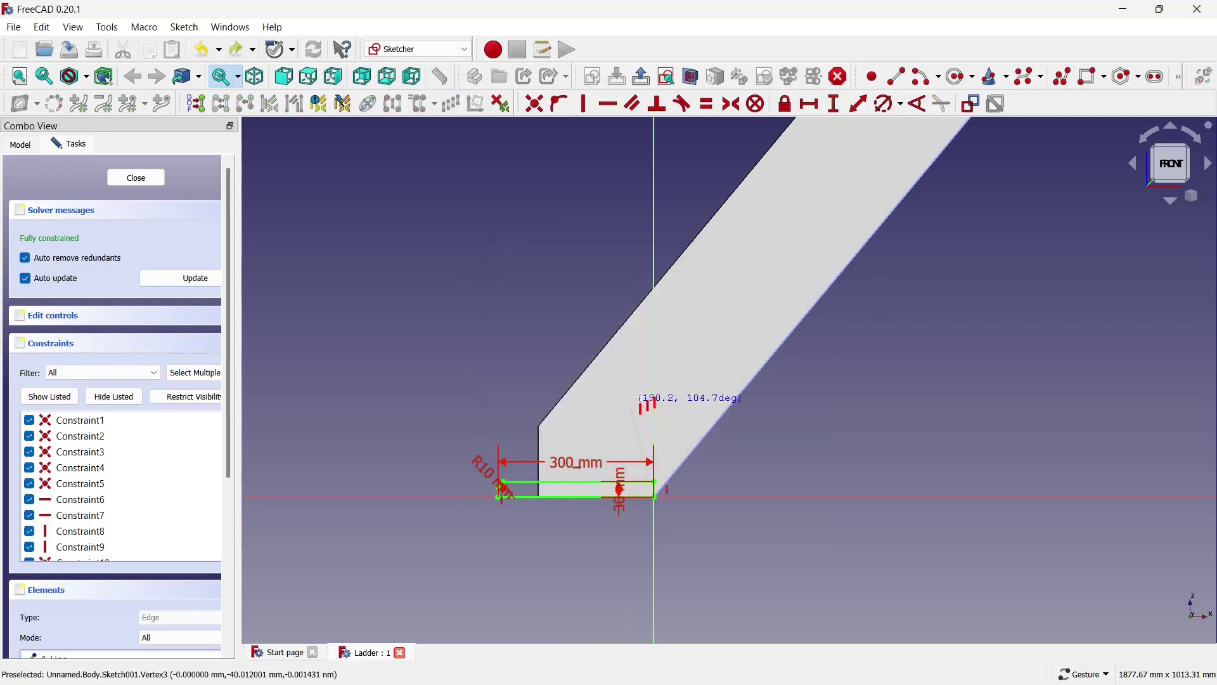
scroll(698, 419, "up", 2)
scroll(740, 440, "down", 1)
scroll(761, 435, "up", 1)
scroll(772, 371, "up", 1)
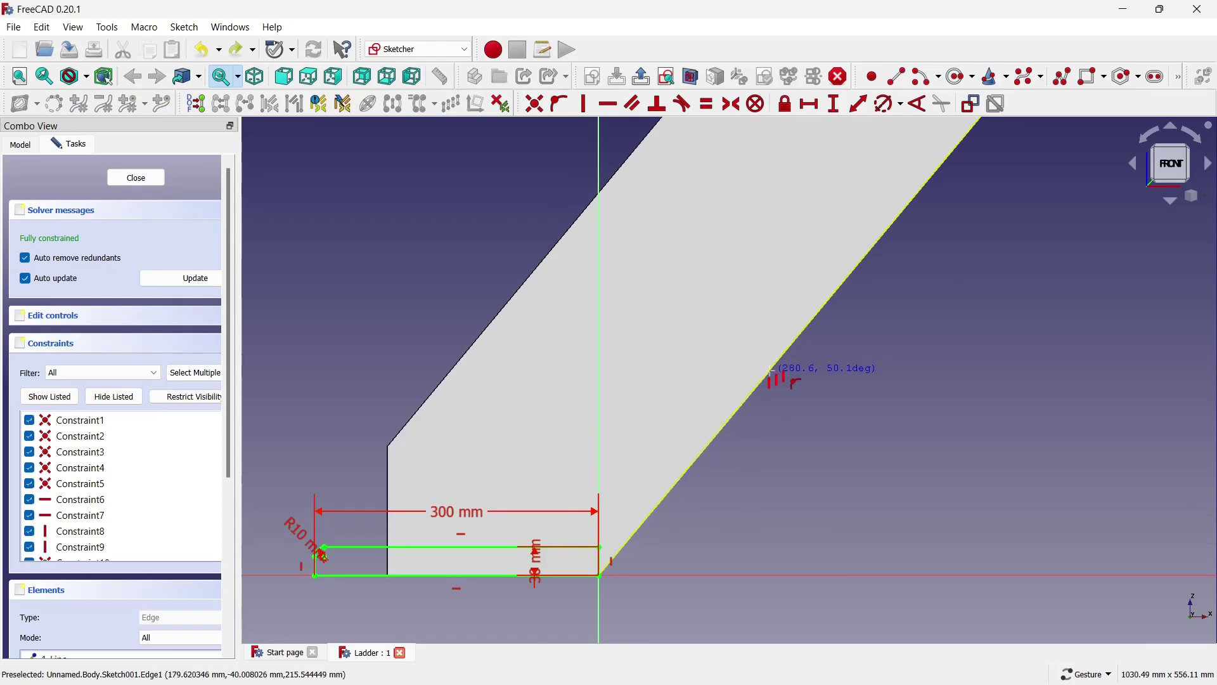
Place the step array along the slanted stringer and remove the conflicting edges near the top step
left_click(770, 369)
scroll(687, 398, "down", 2)
scroll(686, 397, "down", 3)
scroll(800, 254, "down", 2)
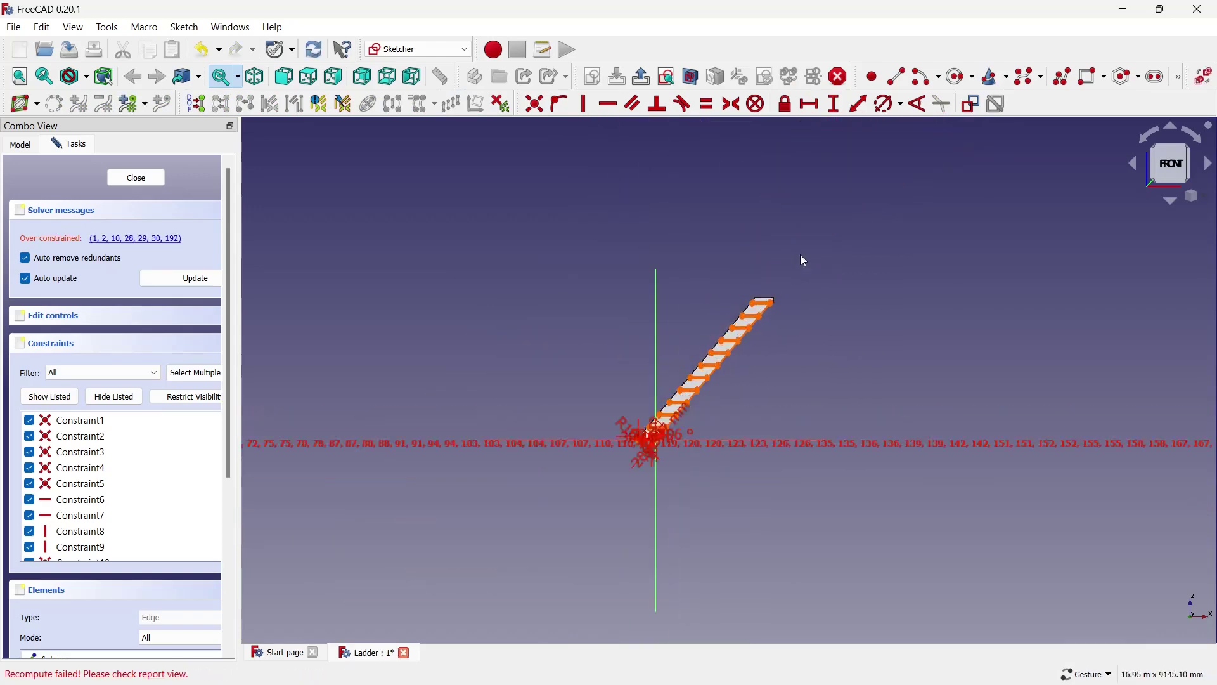
scroll(764, 315, "up", 2)
scroll(761, 317, "up", 2)
scroll(759, 370, "up", 2)
scroll(759, 370, "up", 2)
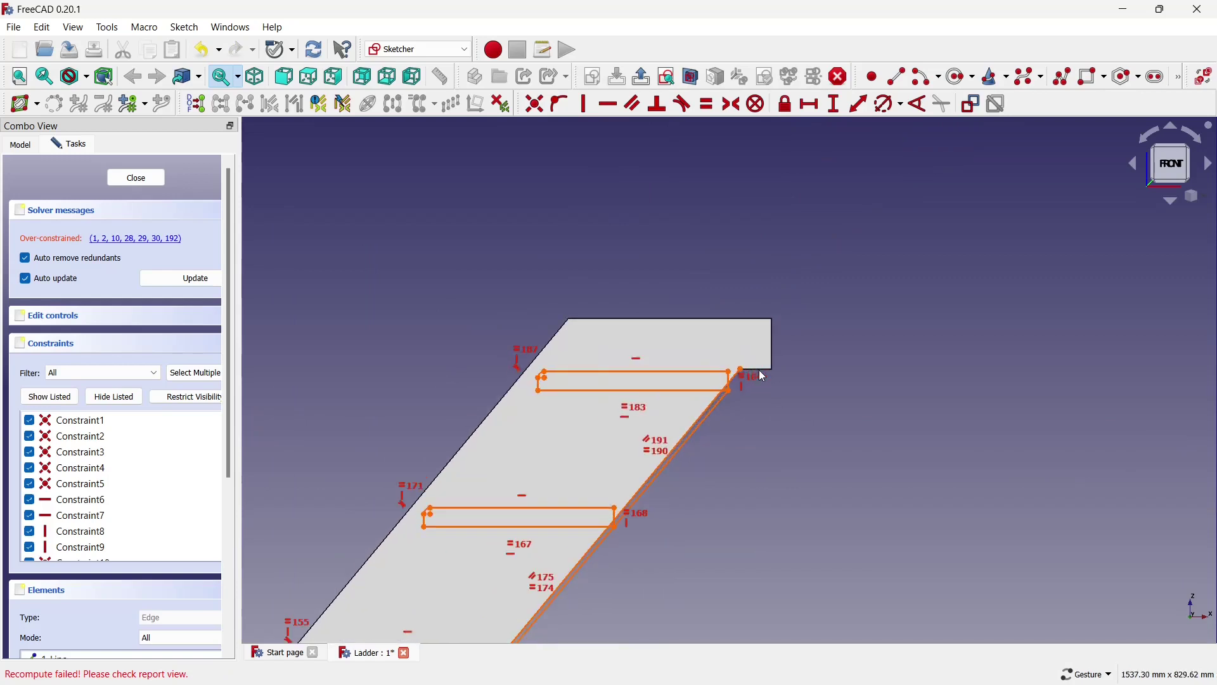
scroll(755, 406, "up", 2)
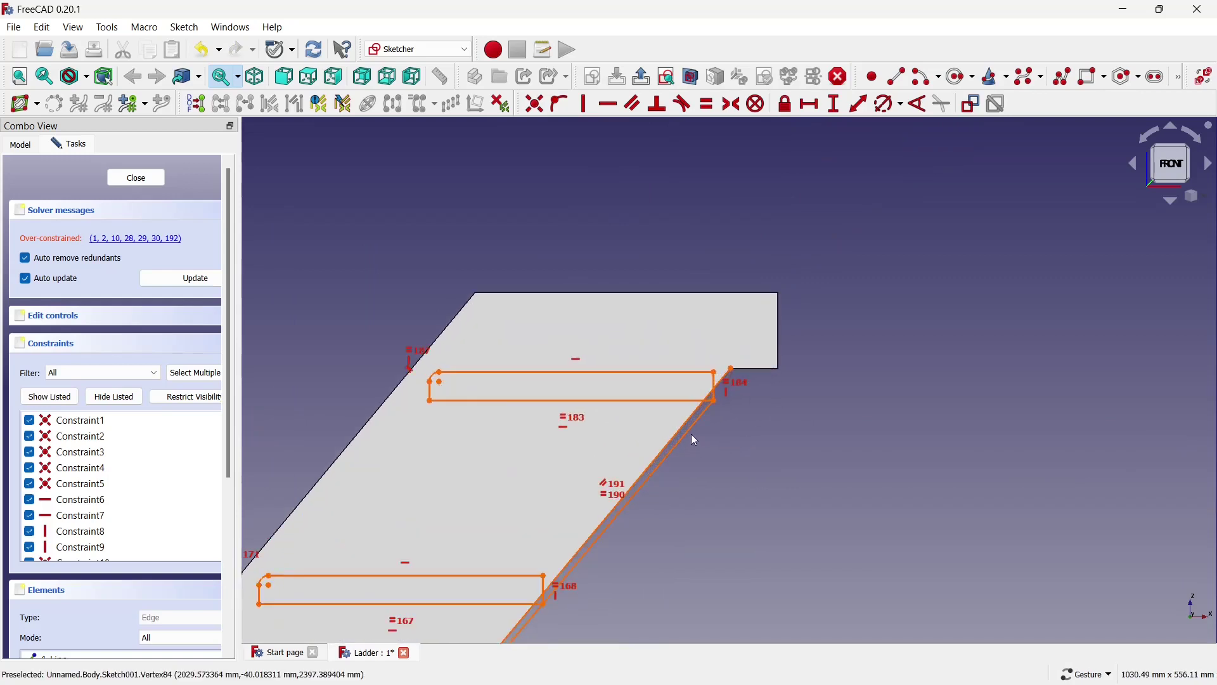
left_click_drag(696, 458, 664, 434)
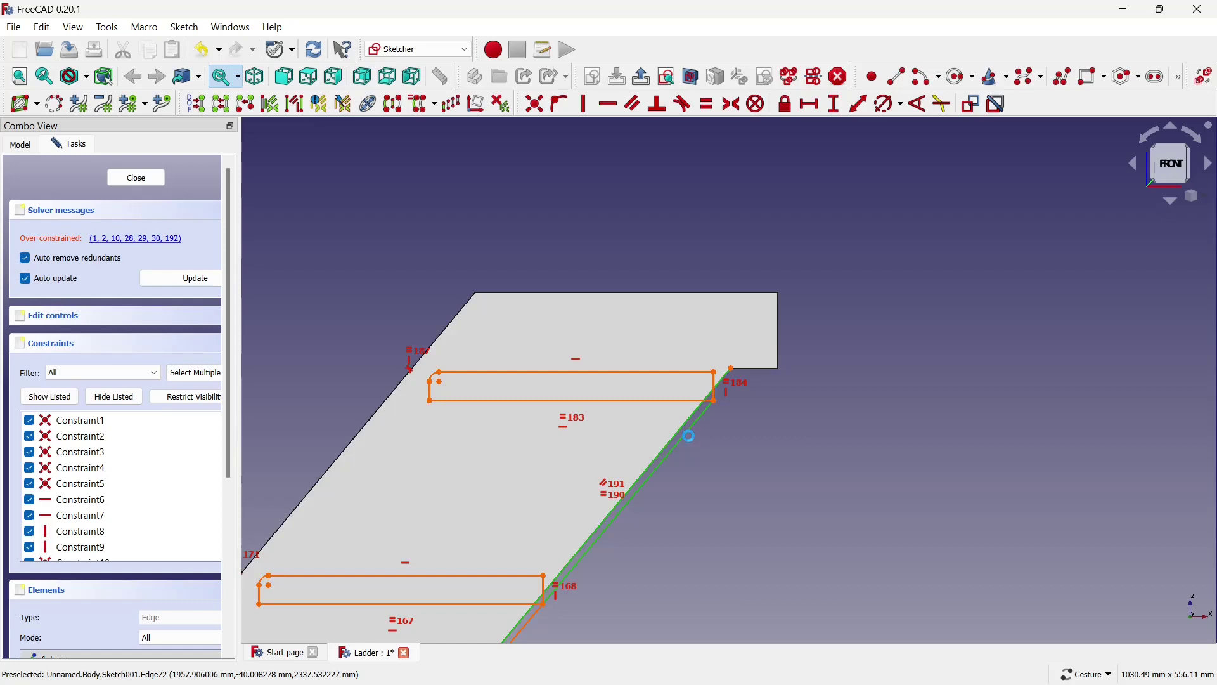
key("ctrl+z")
Delete the rail edge segments lying between the arrayed steps
scroll(695, 381, "down", 5)
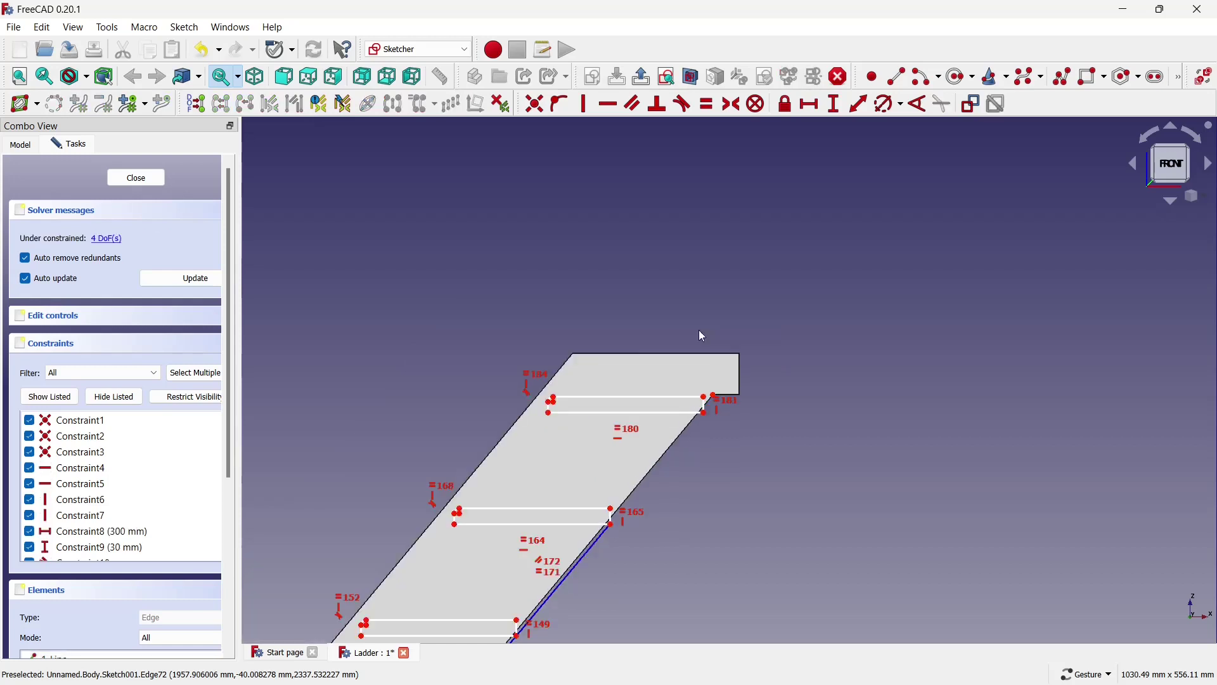
scroll(643, 418, "up", 1)
scroll(681, 390, "up", 4)
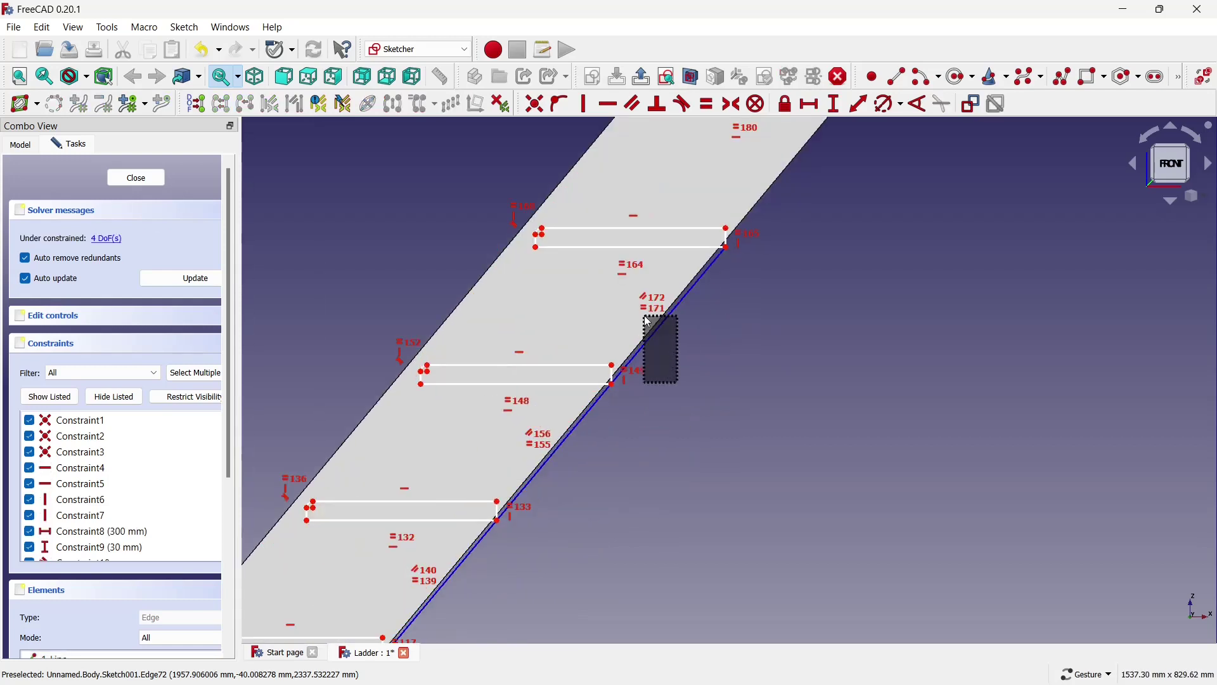
left_click_drag(648, 322, 648, 323)
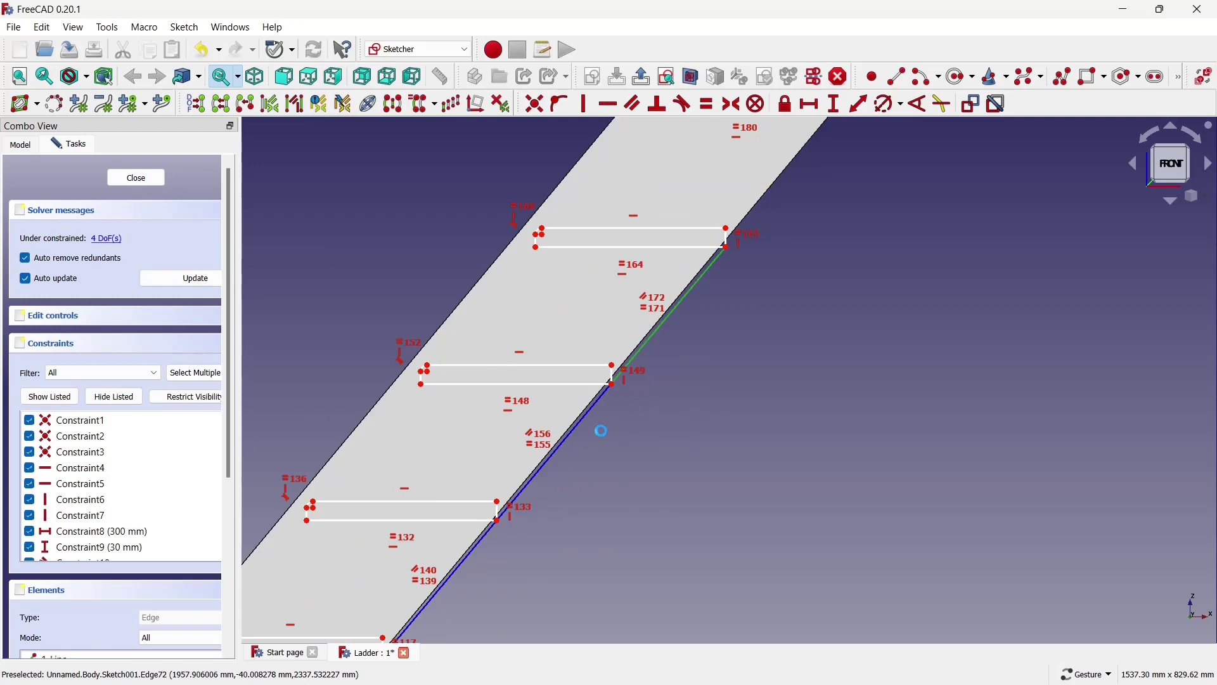
key("Delete")
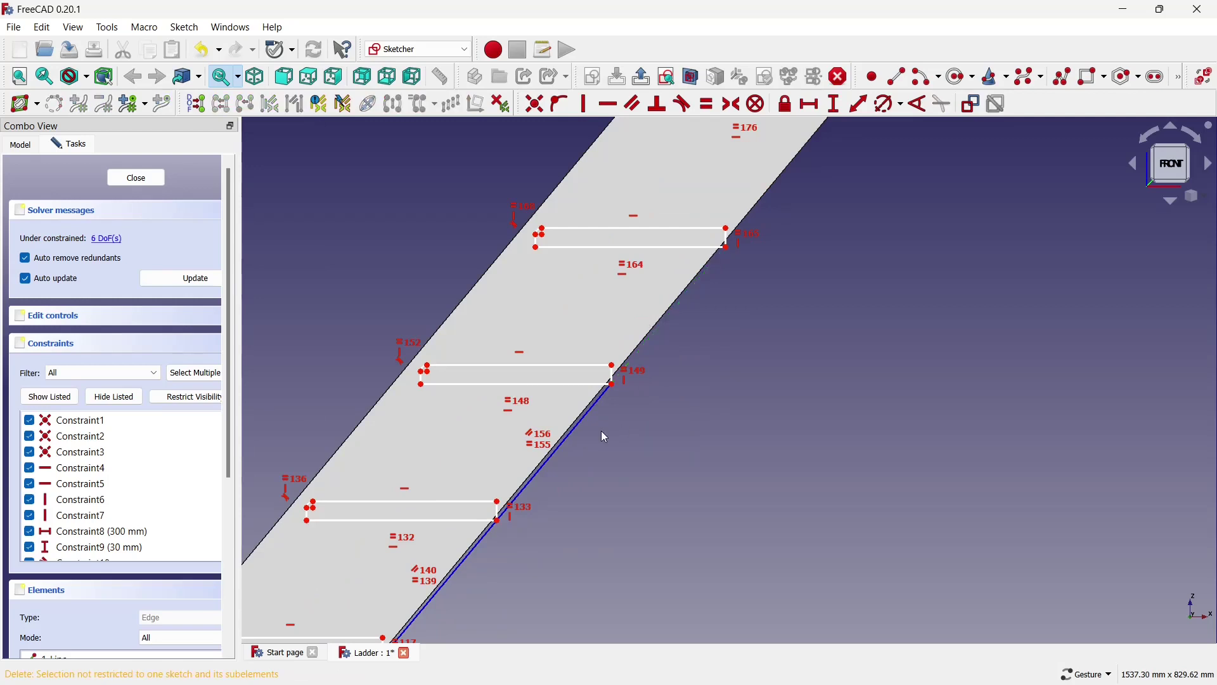
left_click_drag(602, 434, 552, 403)
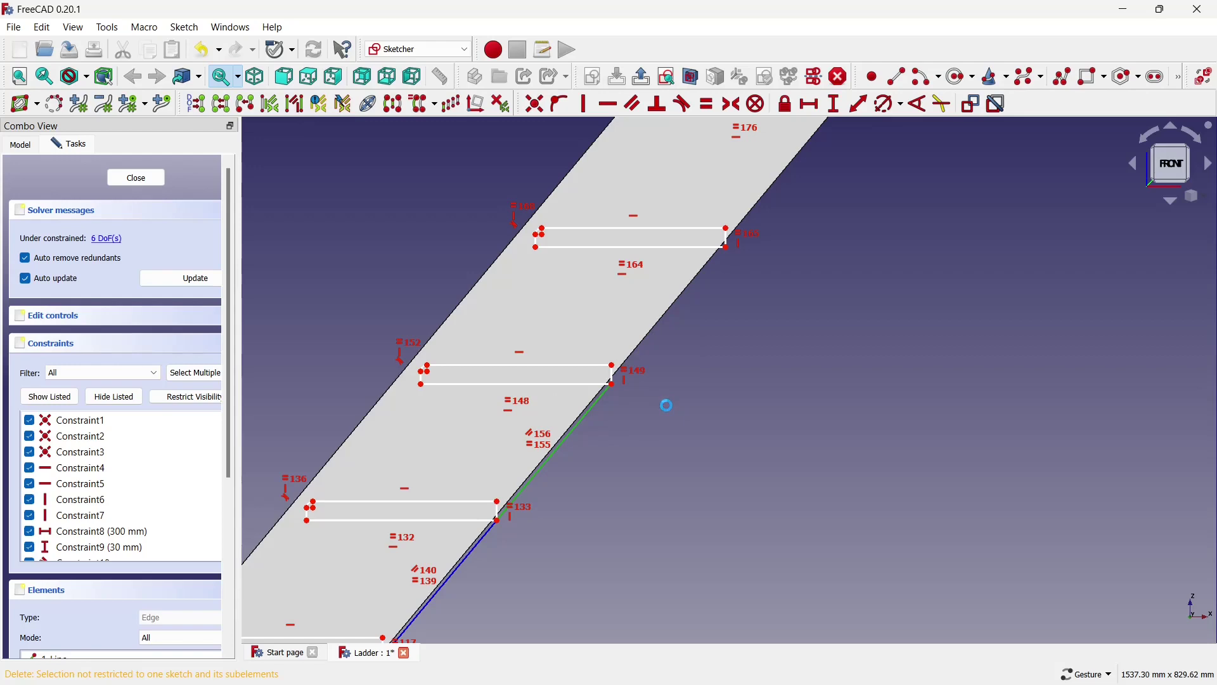
scroll(664, 397, "down", 2)
scroll(666, 391, "down", 3)
Select stray slanted-edge segments between the upper and lower steps
scroll(666, 391, "down", 2)
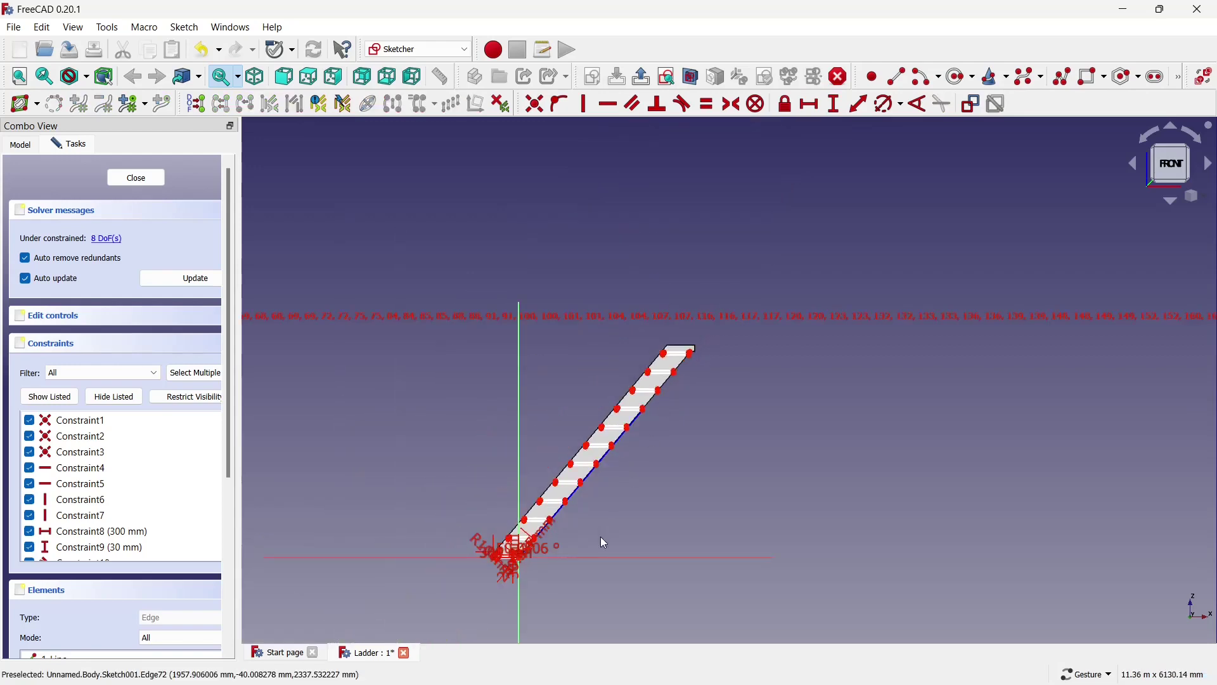
scroll(687, 340, "up", 3)
scroll(698, 323, "up", 2)
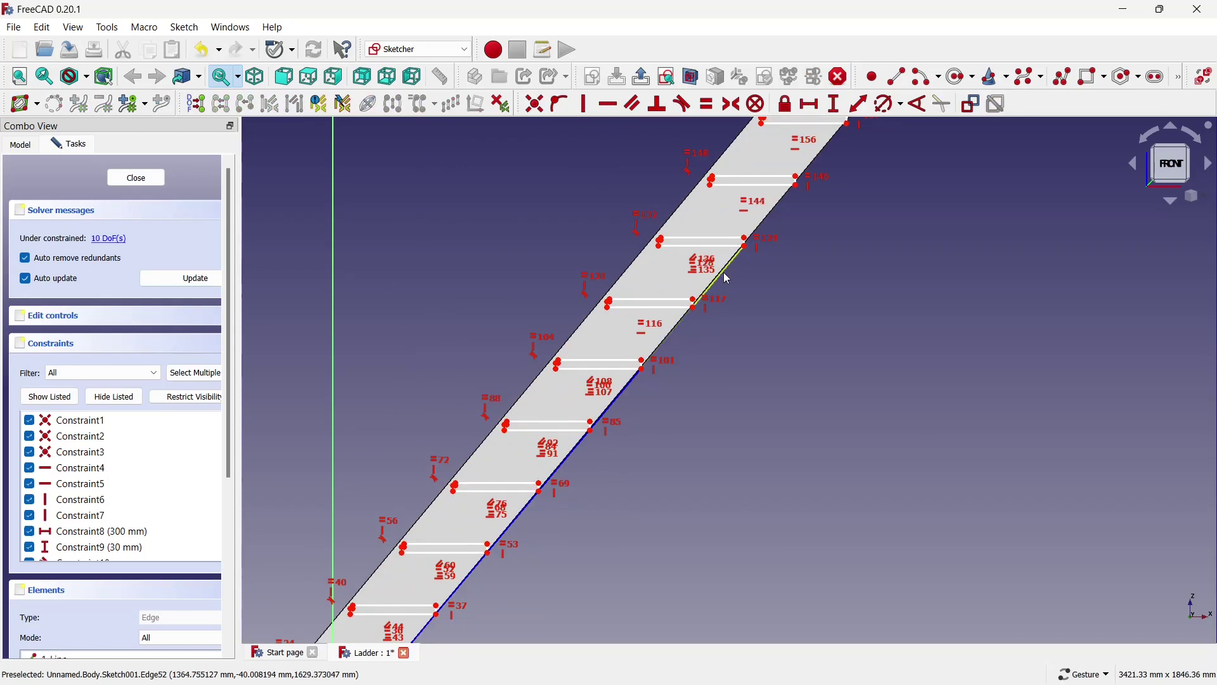
left_click(729, 277)
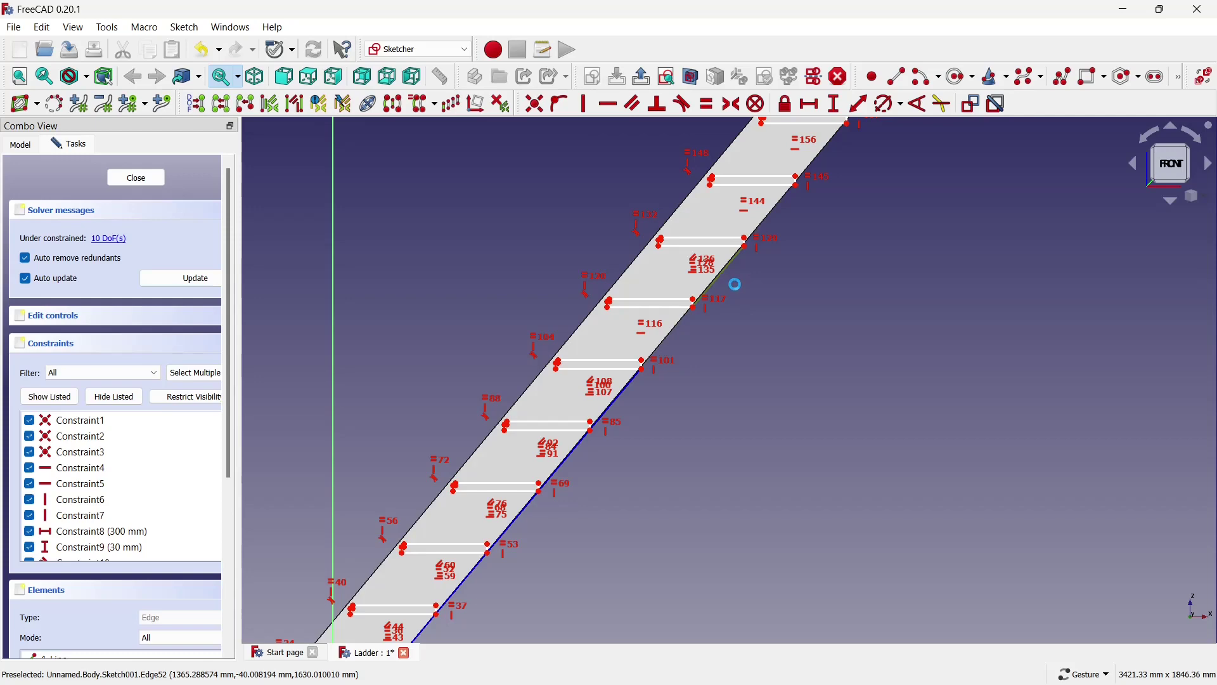
scroll(404, 376, "down", 3)
scroll(476, 375, "down", 2)
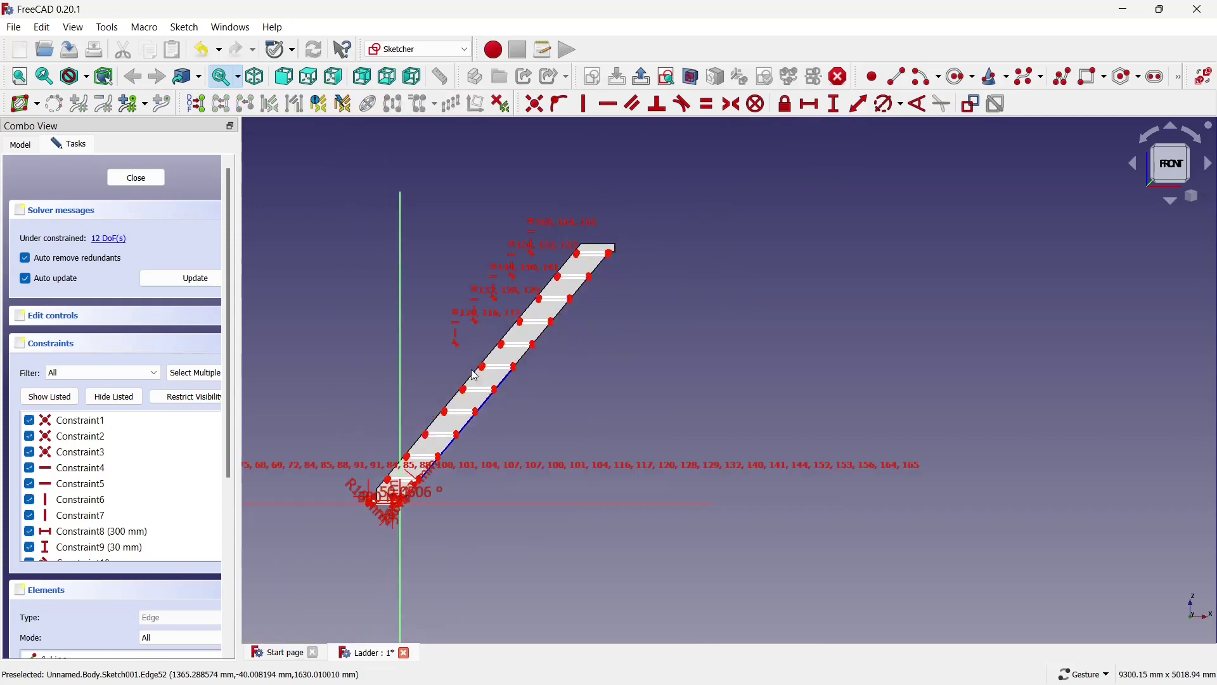
scroll(380, 485, "up", 2)
scroll(388, 496, "up", 3)
scroll(405, 501, "up", 3)
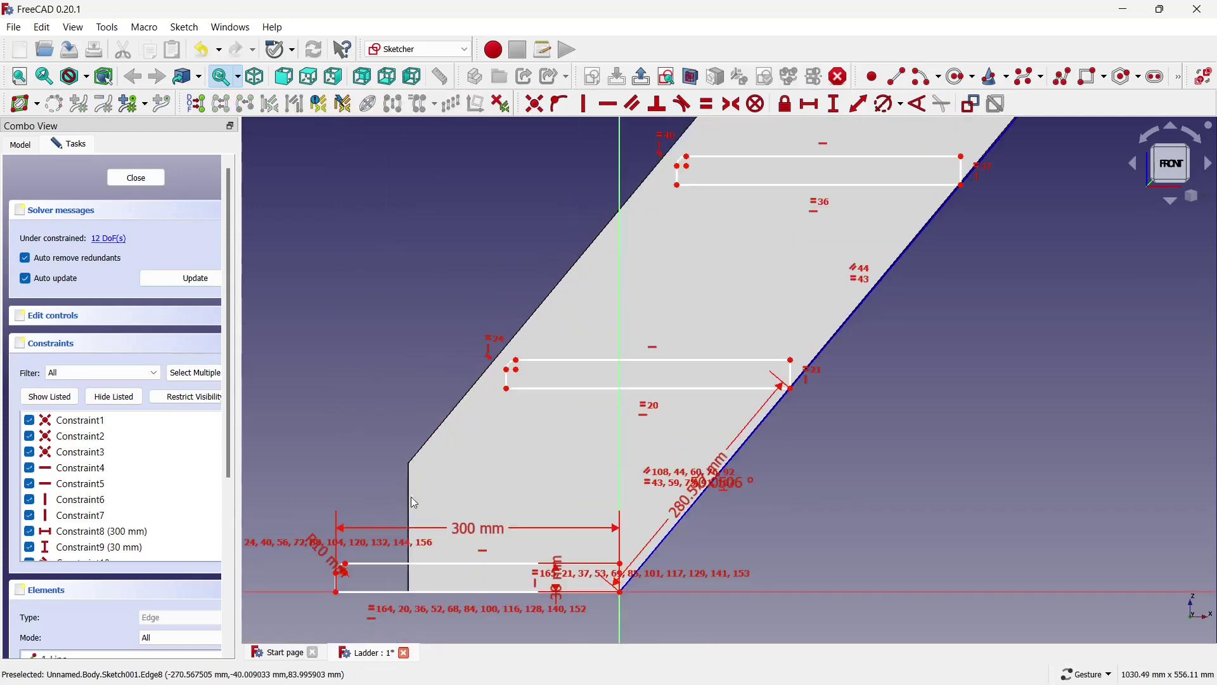
left_click(748, 442)
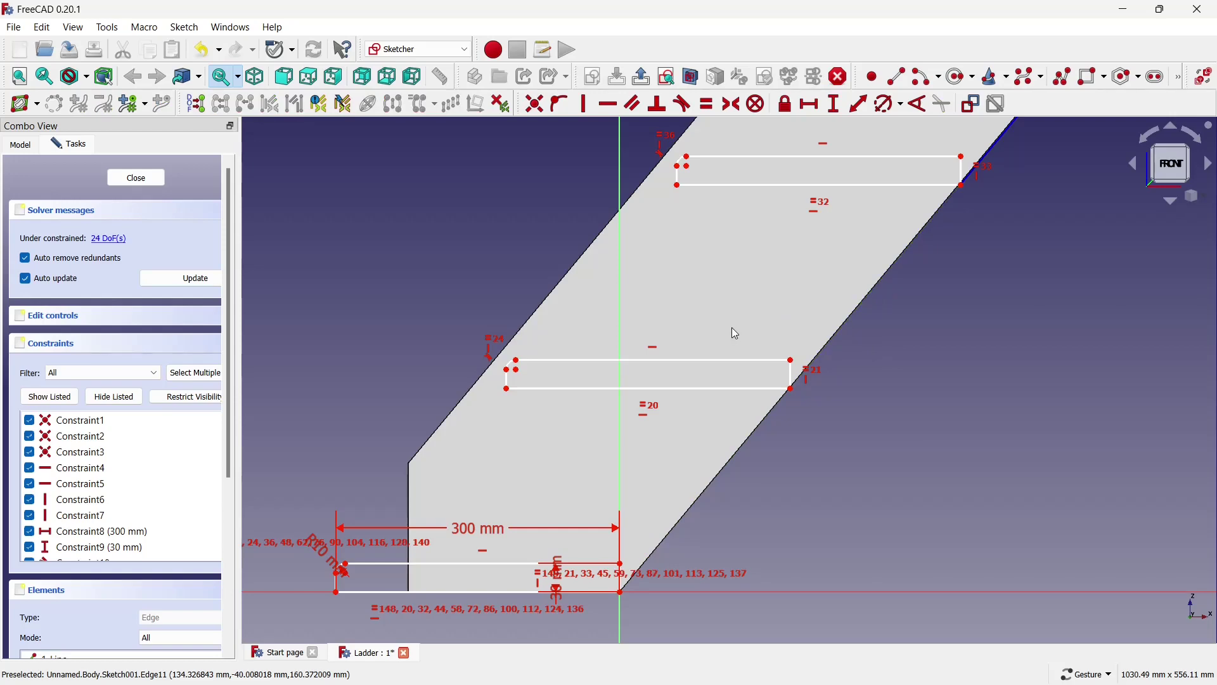
Delete the leftover pieces of the slanted right edge and zoom out to check the sketch
scroll(731, 327, "down", 2)
scroll(729, 328, "down", 2)
scroll(870, 139, "up", 2)
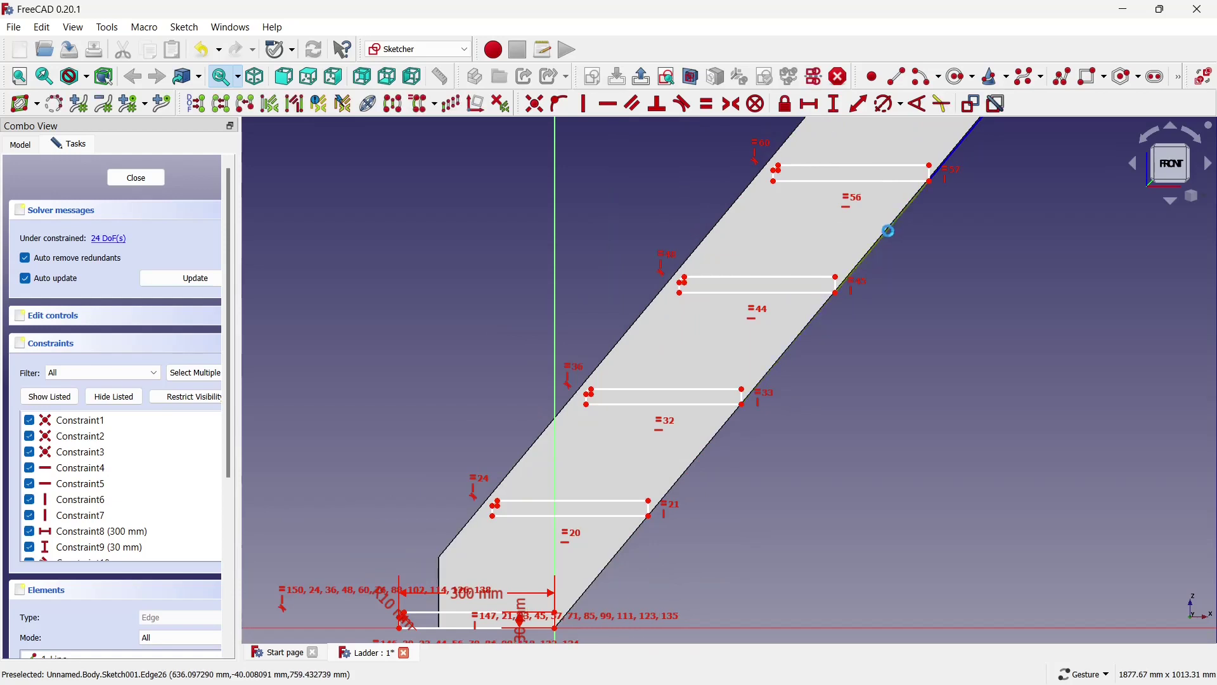
scroll(734, 320, "down", 3)
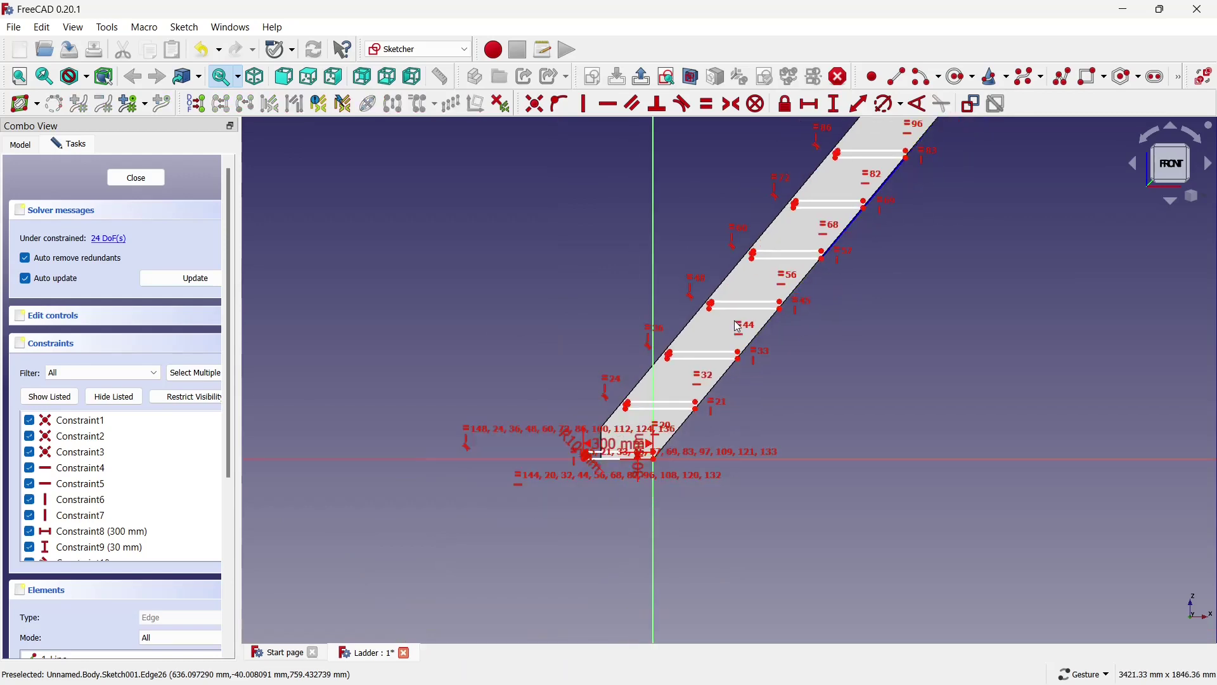
scroll(874, 190, "up", 2)
scroll(837, 244, "up", 2)
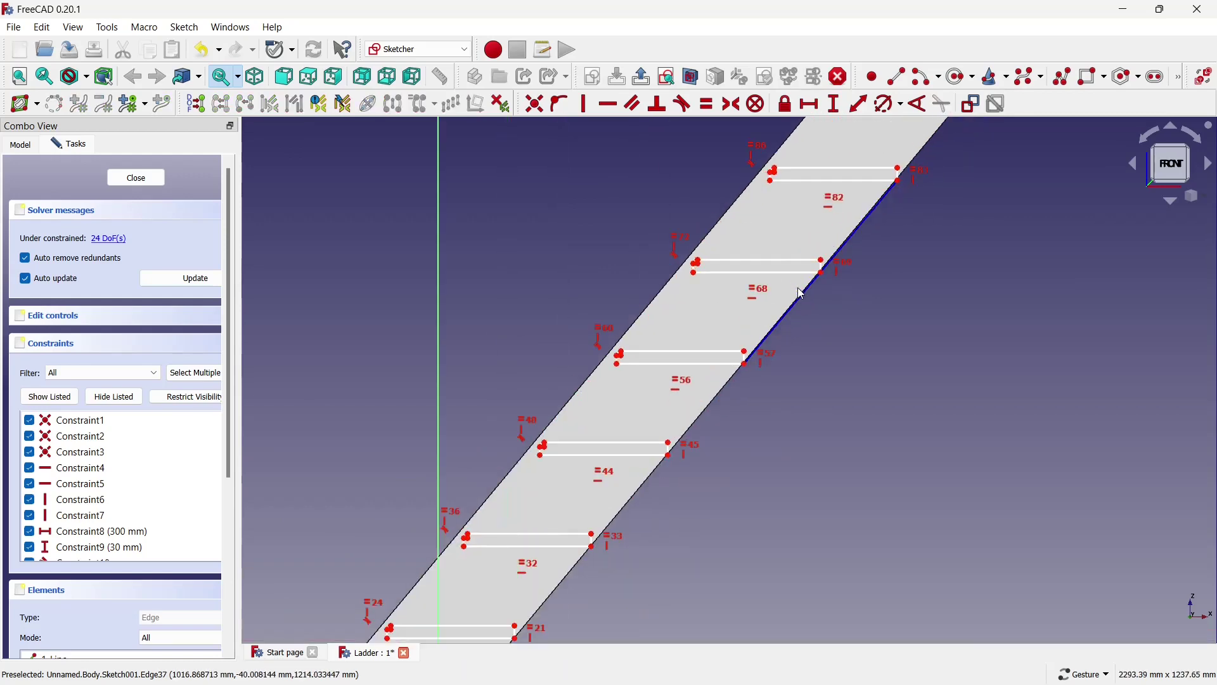
left_click(804, 300)
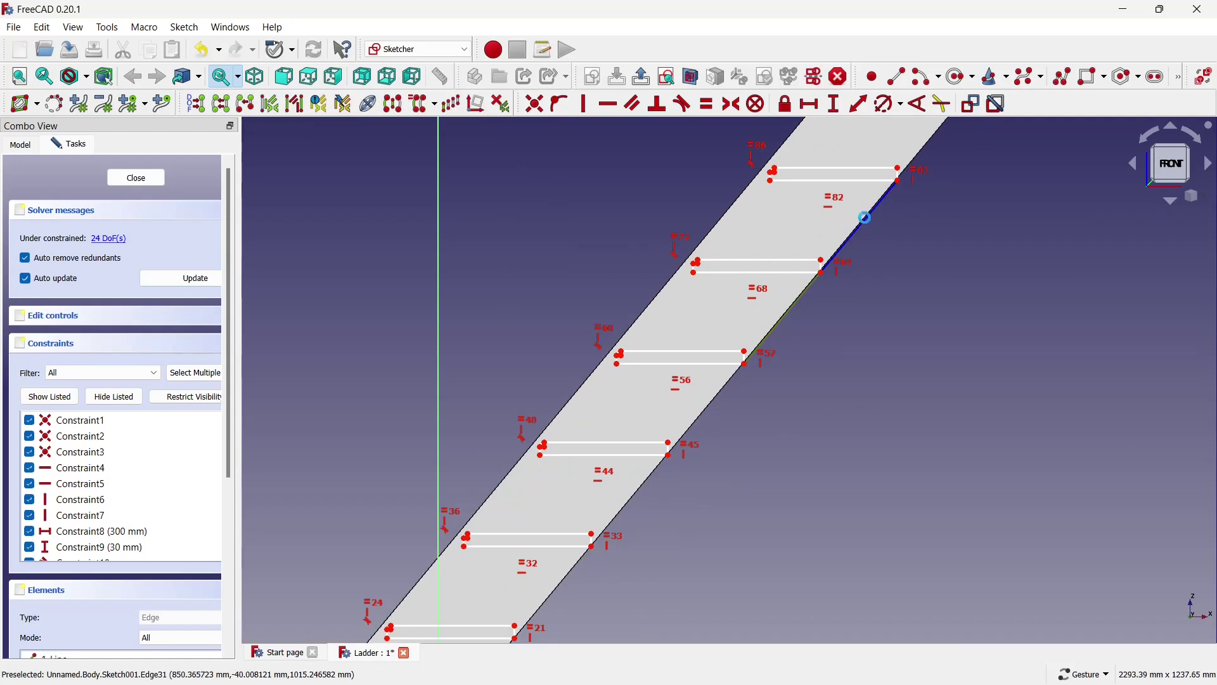
key("Delete")
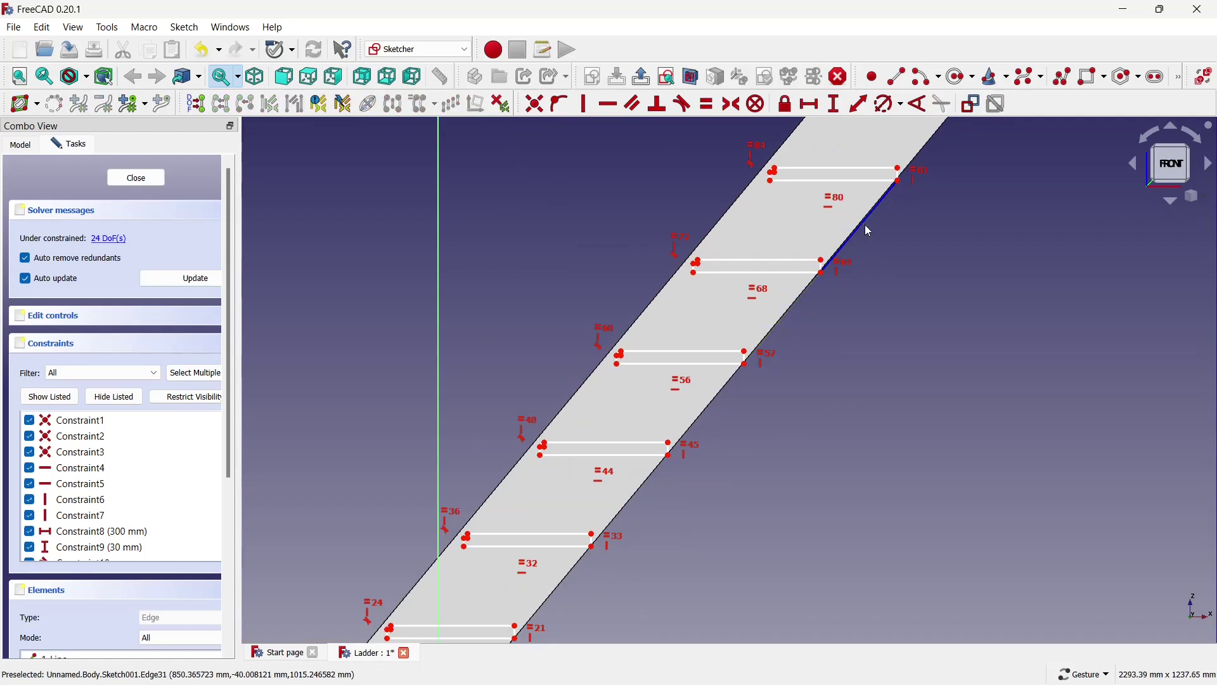
left_click(869, 227)
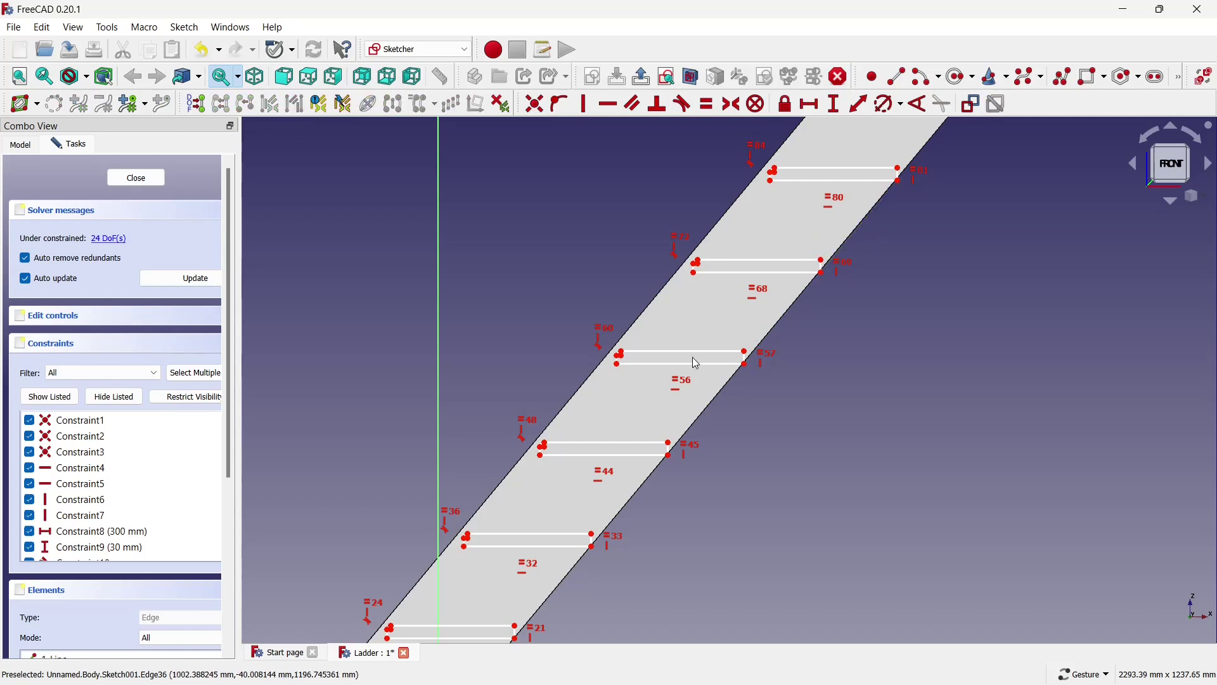
scroll(694, 359, "down", 6)
scroll(702, 314, "down", 1)
scroll(702, 314, "up", 1)
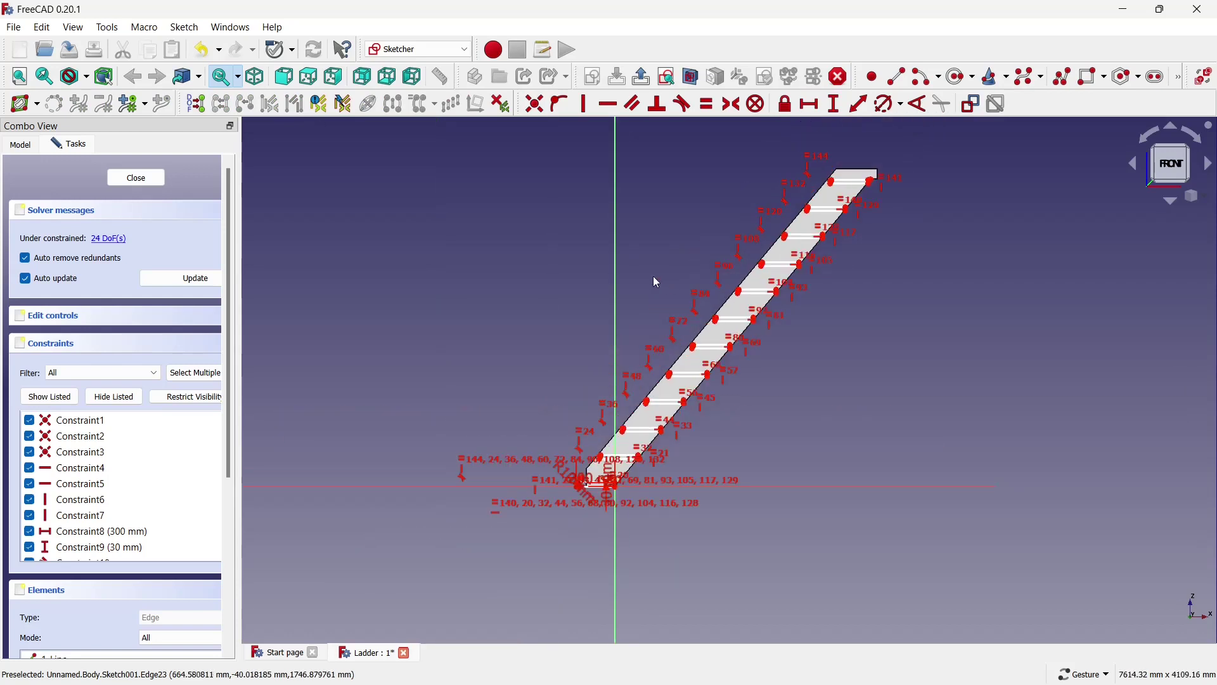
Close the step sketch and save the ladder document
left_click(138, 176)
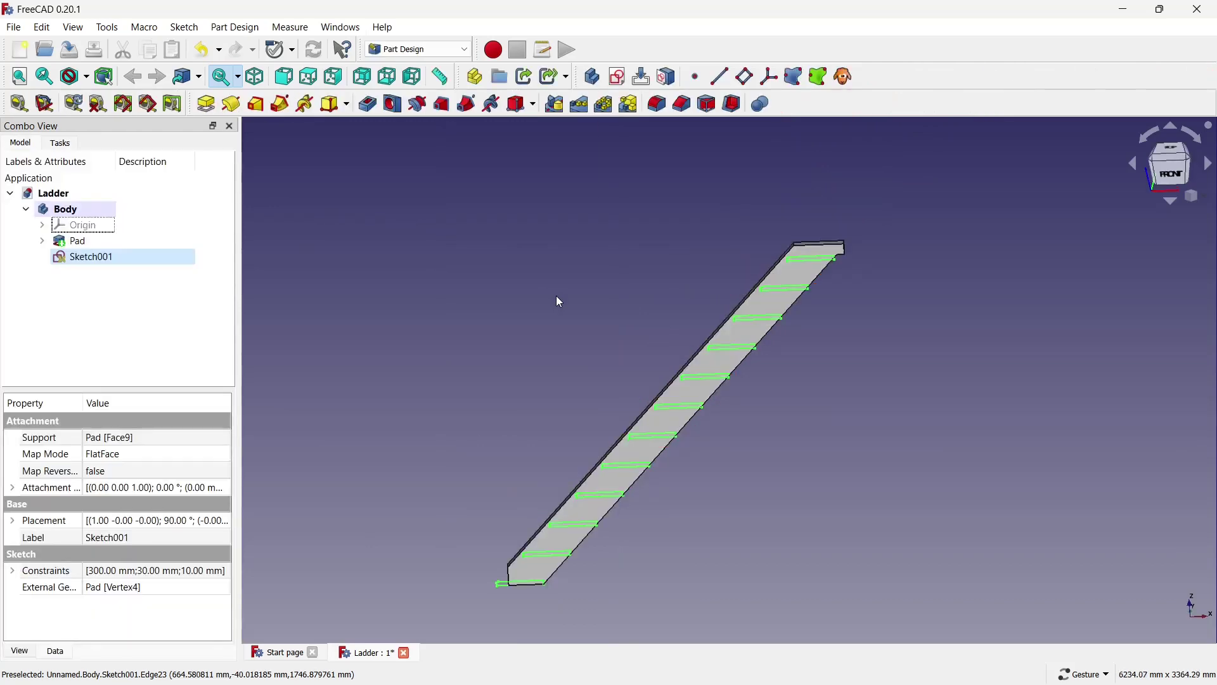
left_click(557, 296)
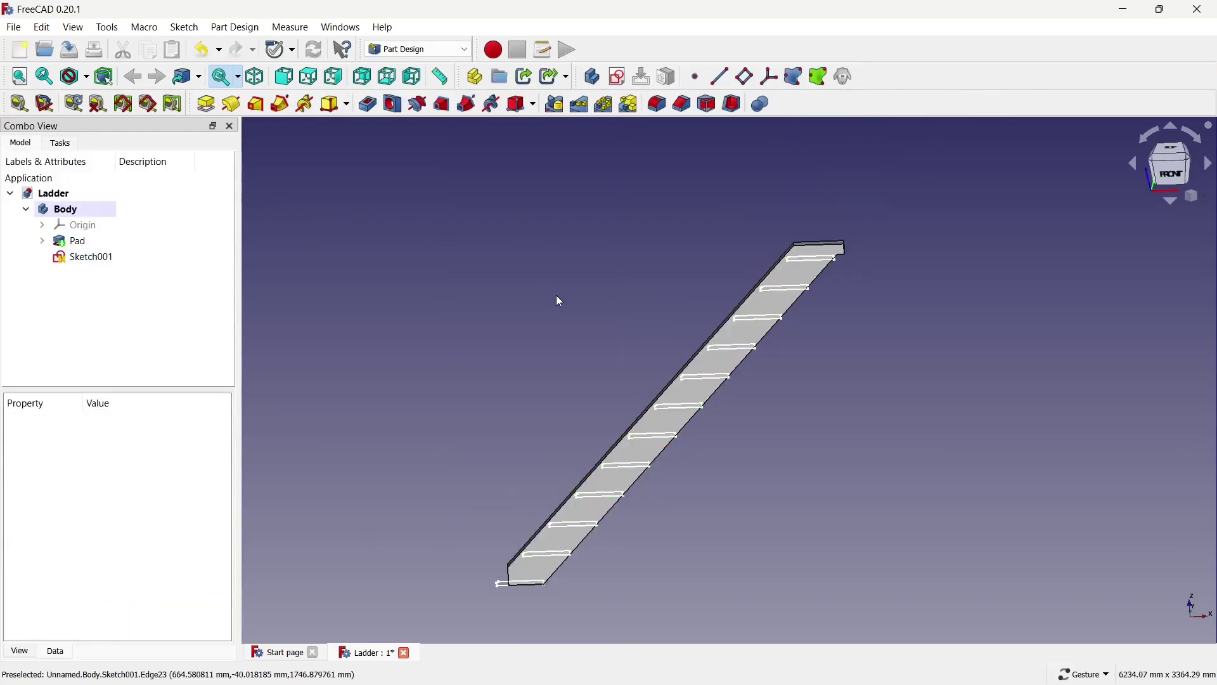
key("ctrl+s")
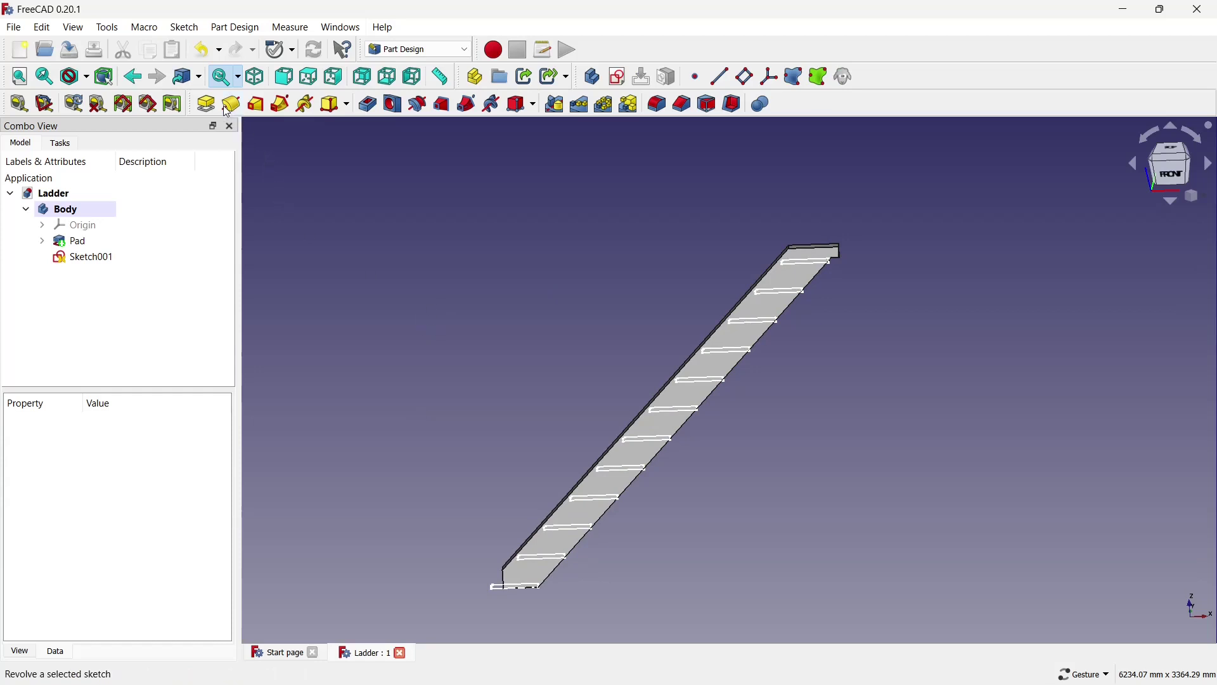
Pad Sketch001 with a length of 400 mm into solid steps
left_click(206, 104)
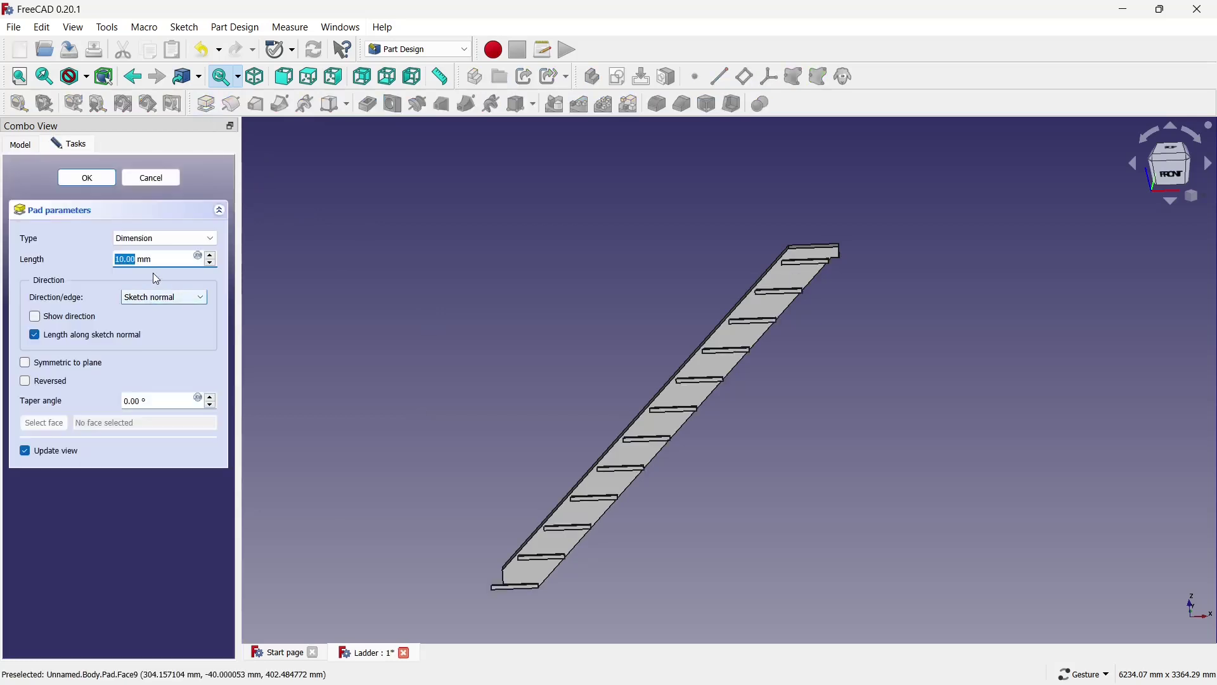
left_click(119, 259)
triple_click(119, 259)
type("400")
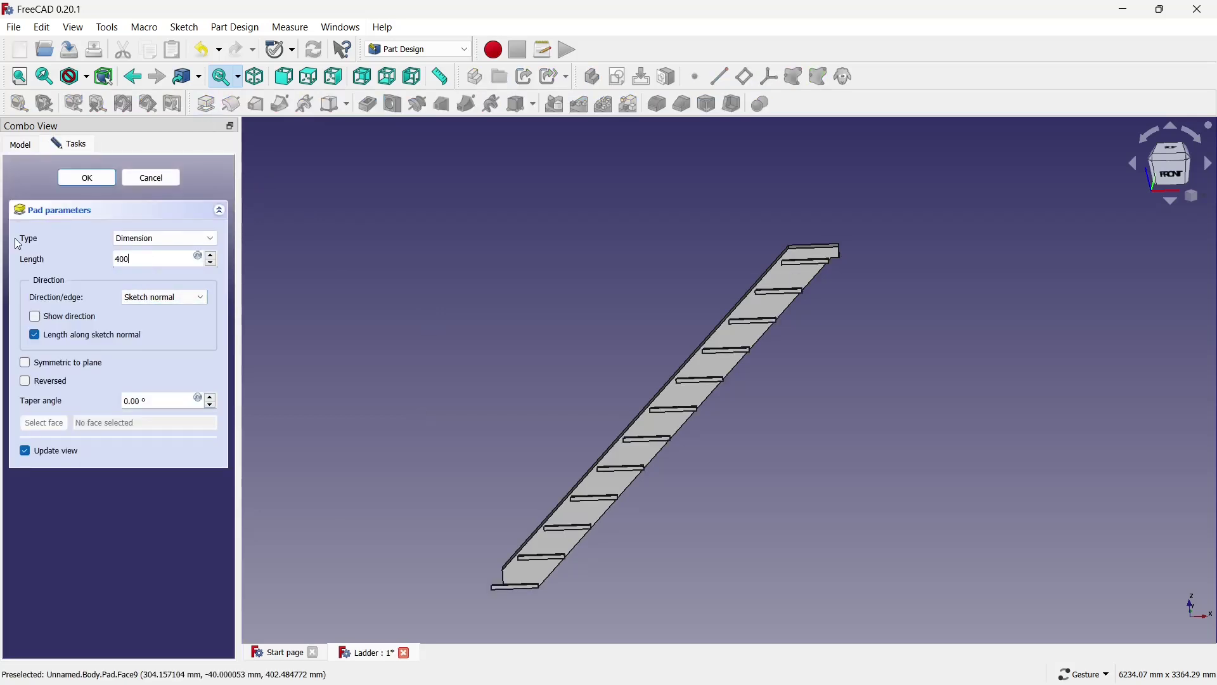
left_click(399, 317)
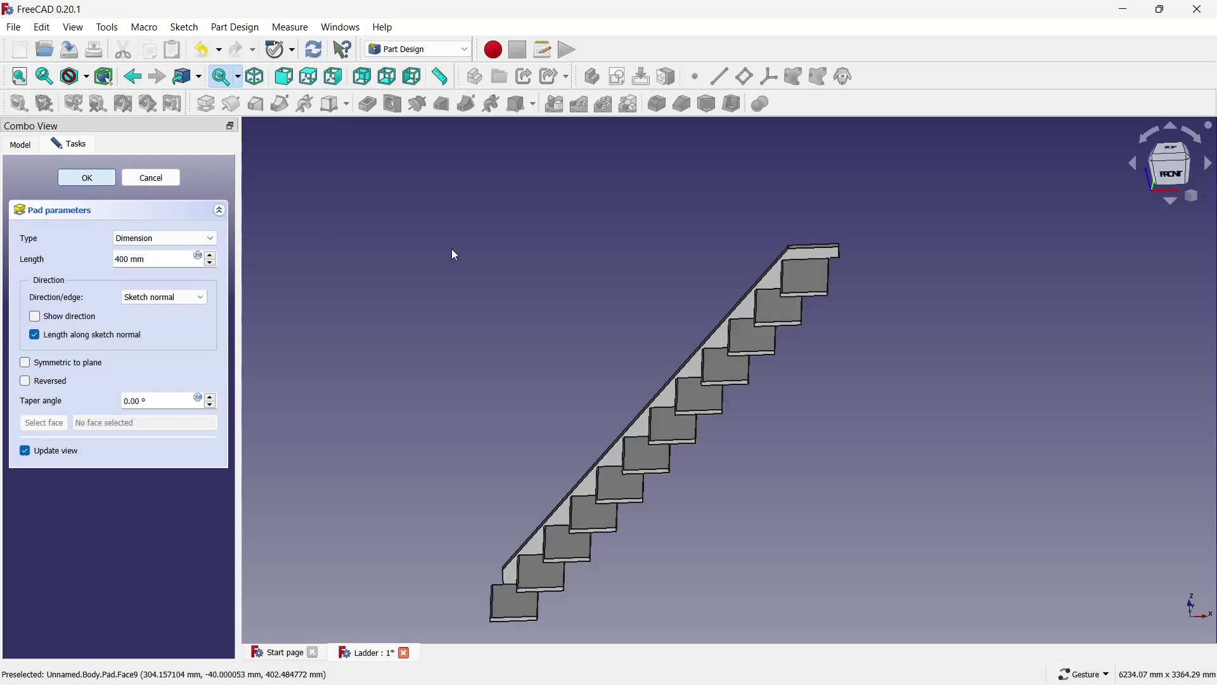
key("Return")
mouse_move(454, 248)
left_mouse_down()
mouse_move(695, 371)
mouse_move(755, 447)
left_mouse_up()
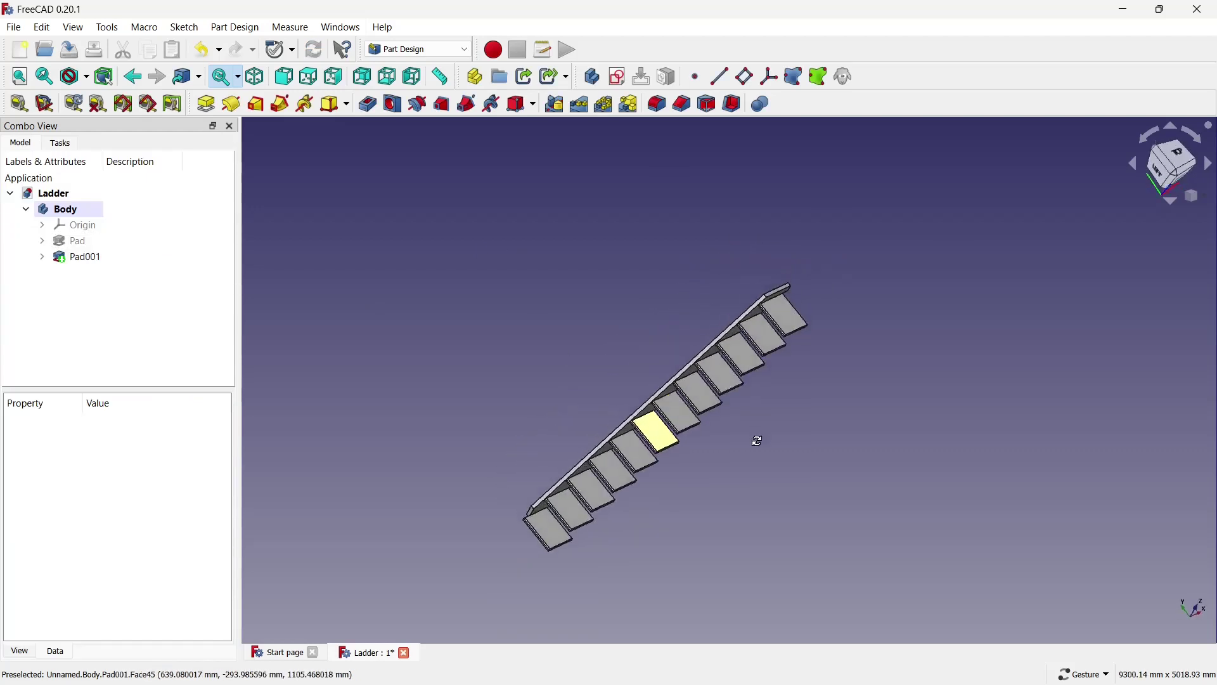
left_click_drag(754, 447, 794, 353)
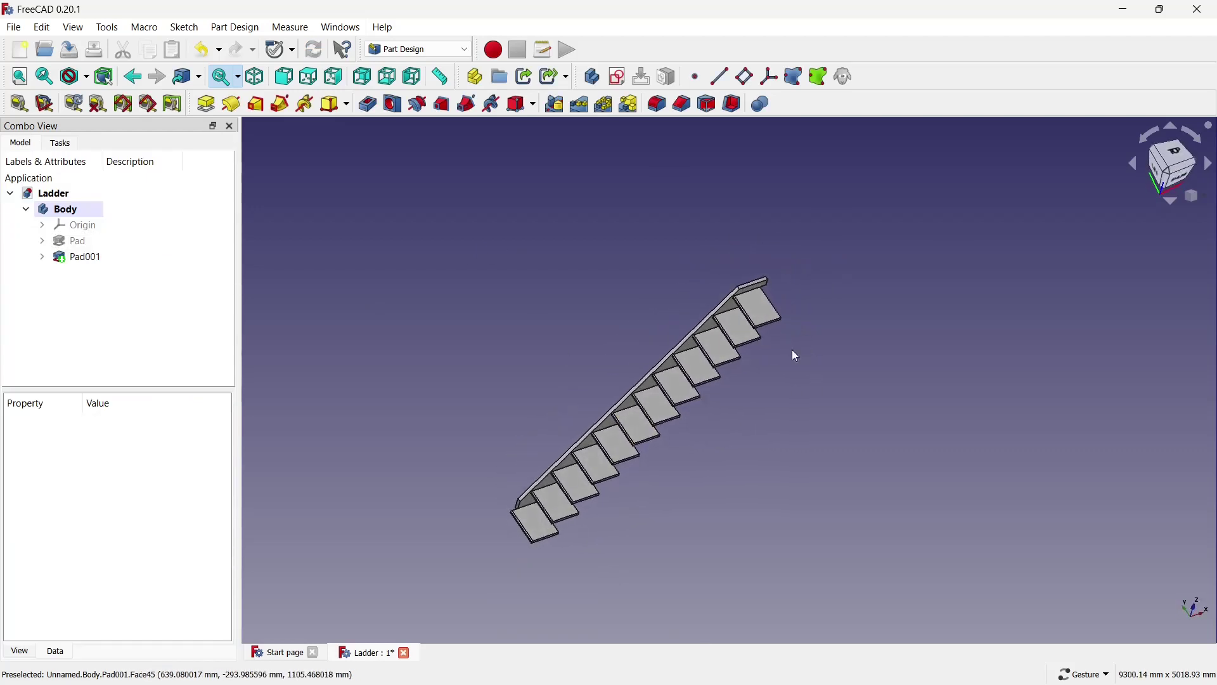
Edit Pad001 and change its length to 800 mm
left_click(101, 260)
right_click(103, 263)
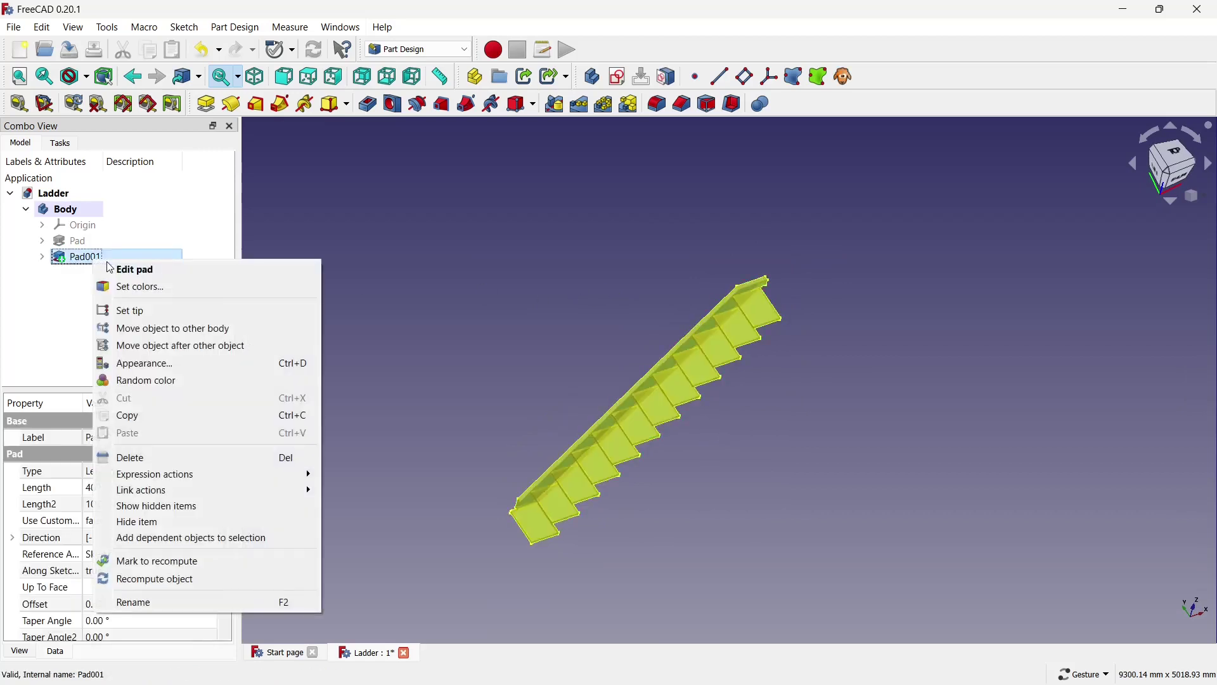
key("Escape")
double_click(111, 266)
type("800")
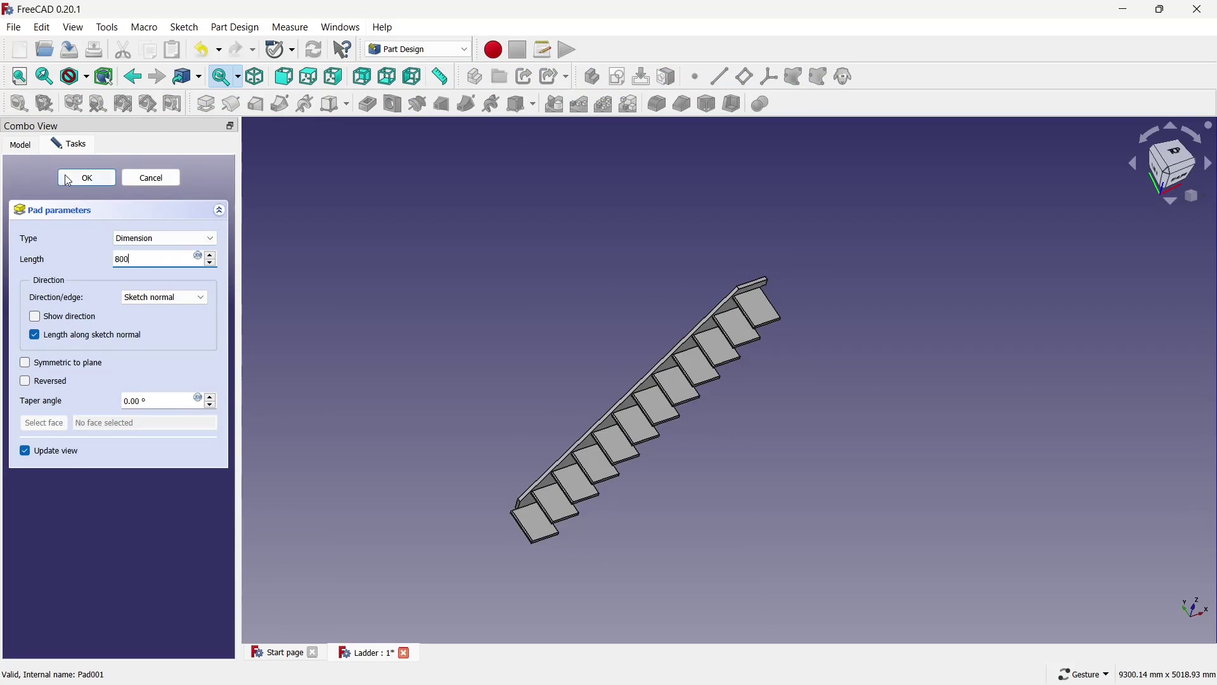
key("Return")
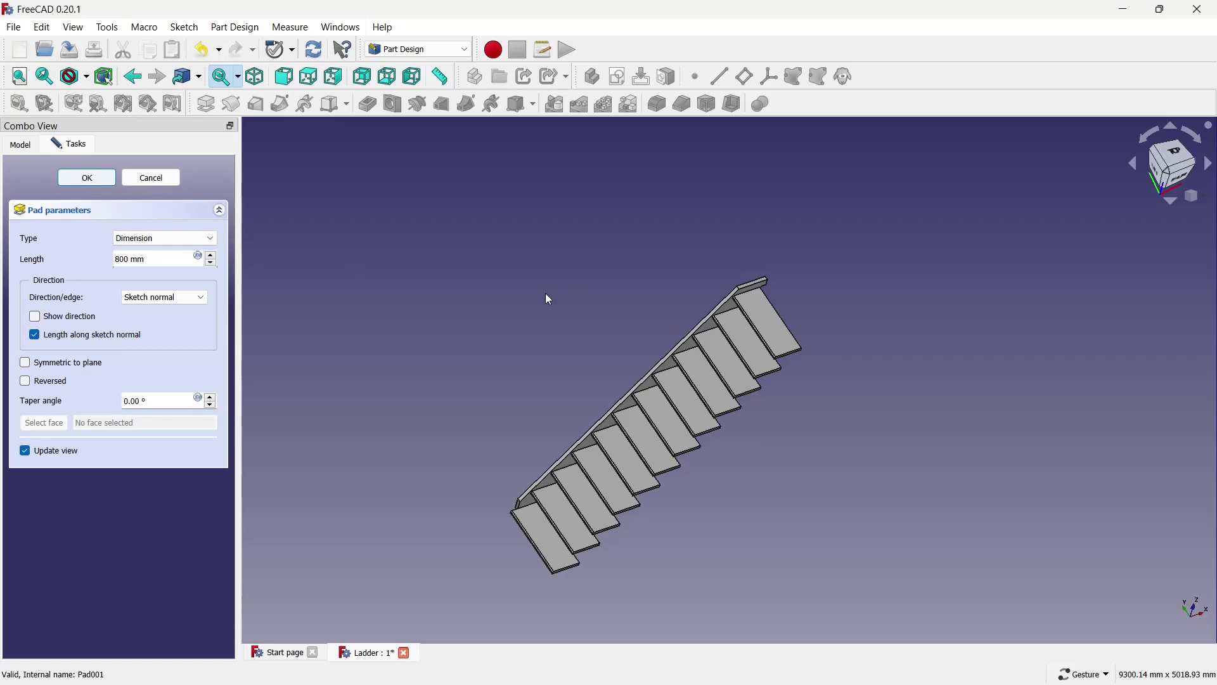
left_click(109, 180)
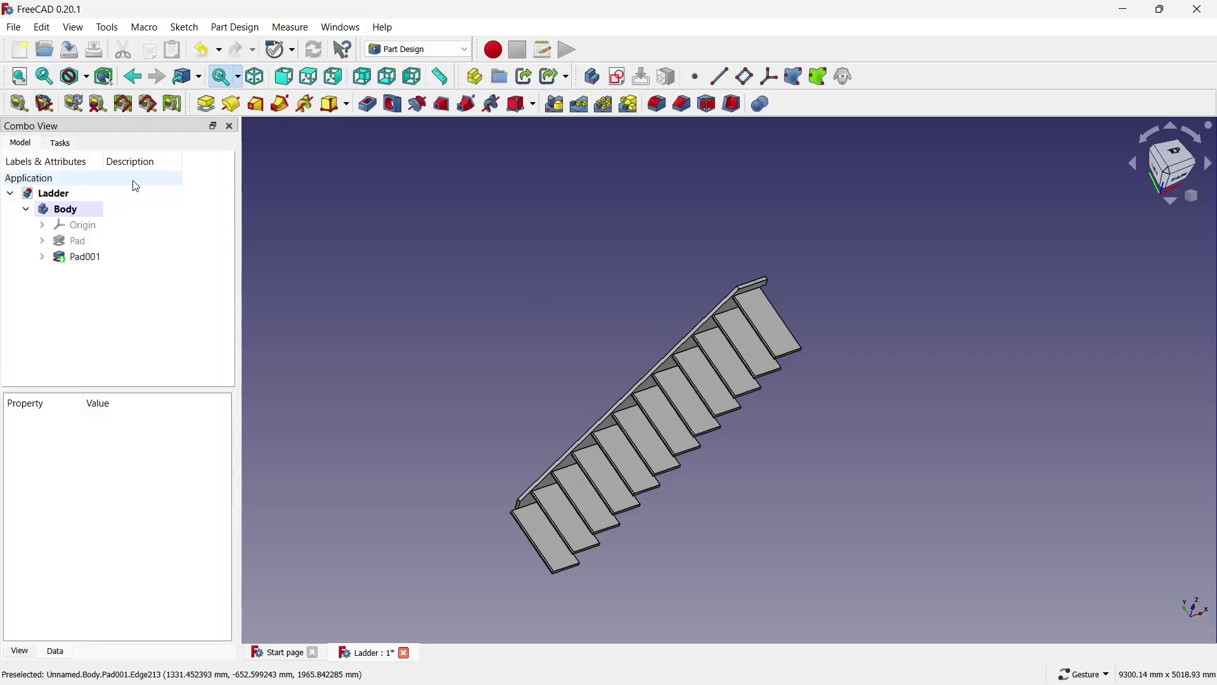
mouse_move(554, 279)
left_mouse_down()
mouse_move(764, 300)
mouse_move(790, 319)
left_mouse_up()
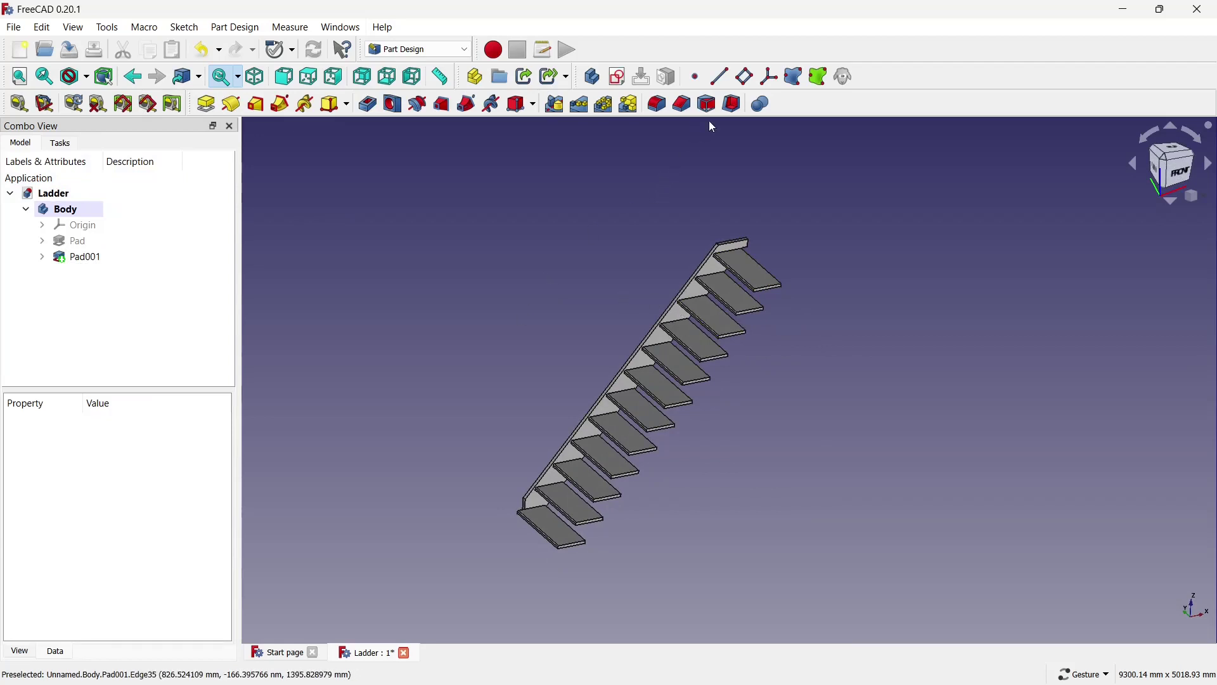
Create a datum plane on the stringer's side face with a -20 mm z offset and save
left_click(683, 299)
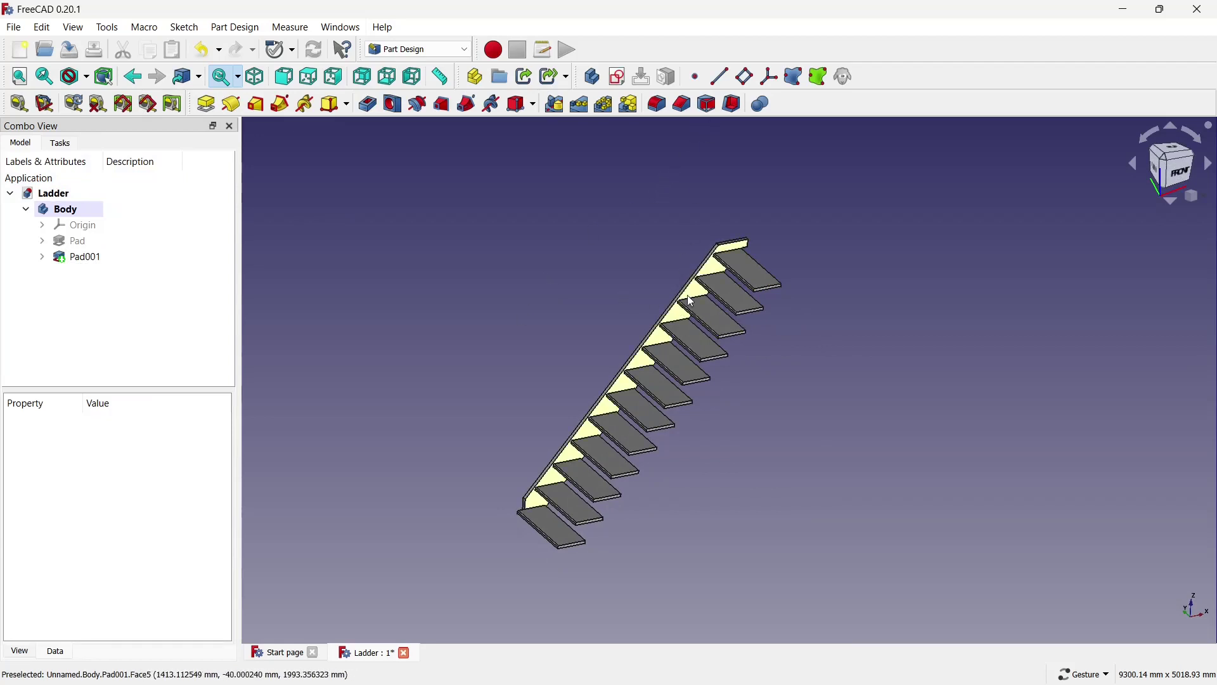
left_click(746, 78)
left_click(127, 579)
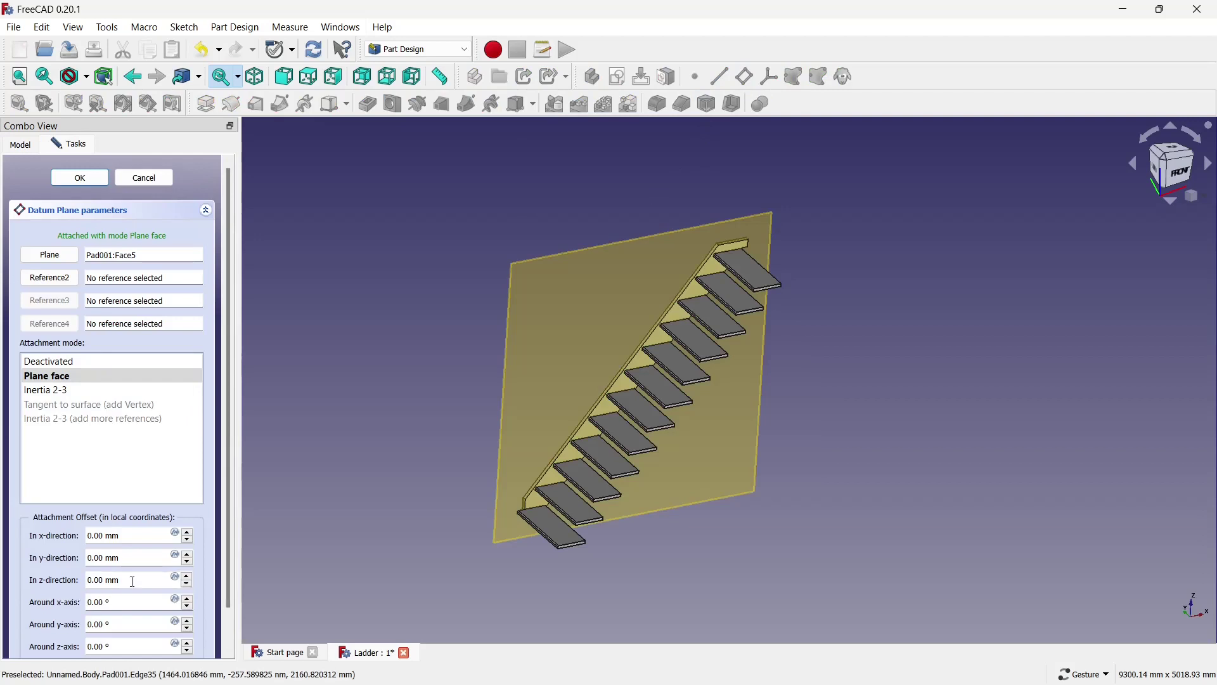
key("ctrl+a")
type("-")
left_click(80, 177)
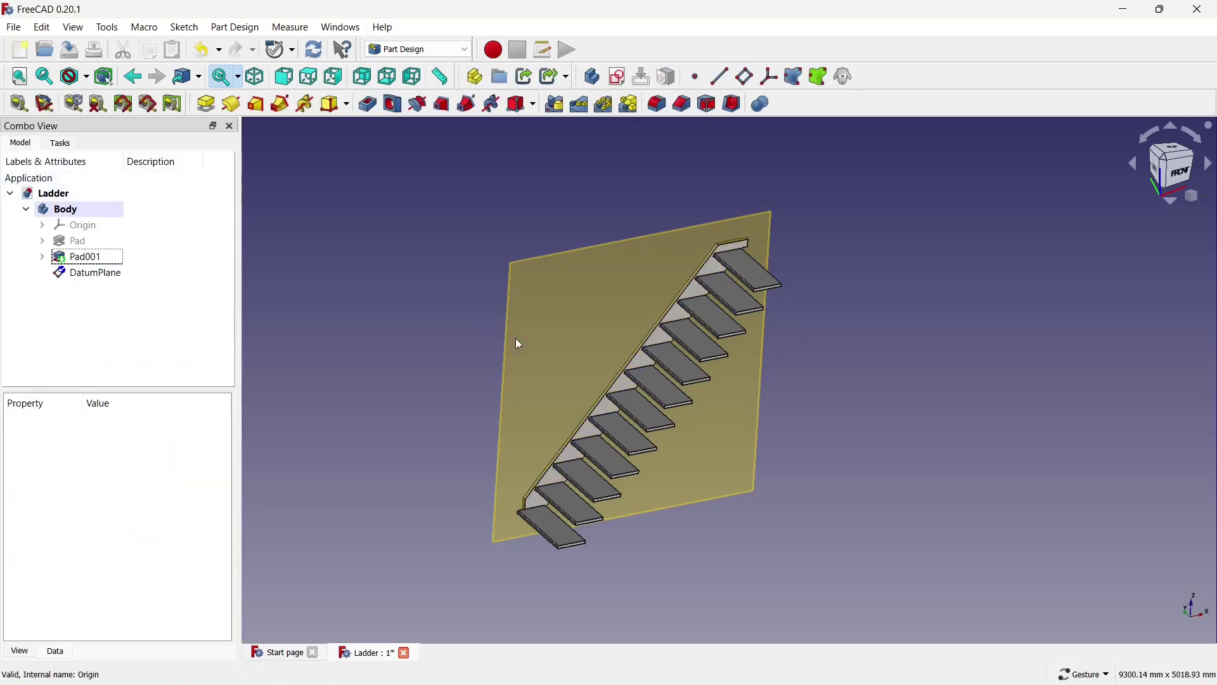
mouse_move(518, 344)
left_mouse_down()
mouse_move(716, 487)
mouse_move(400, 392)
left_mouse_up()
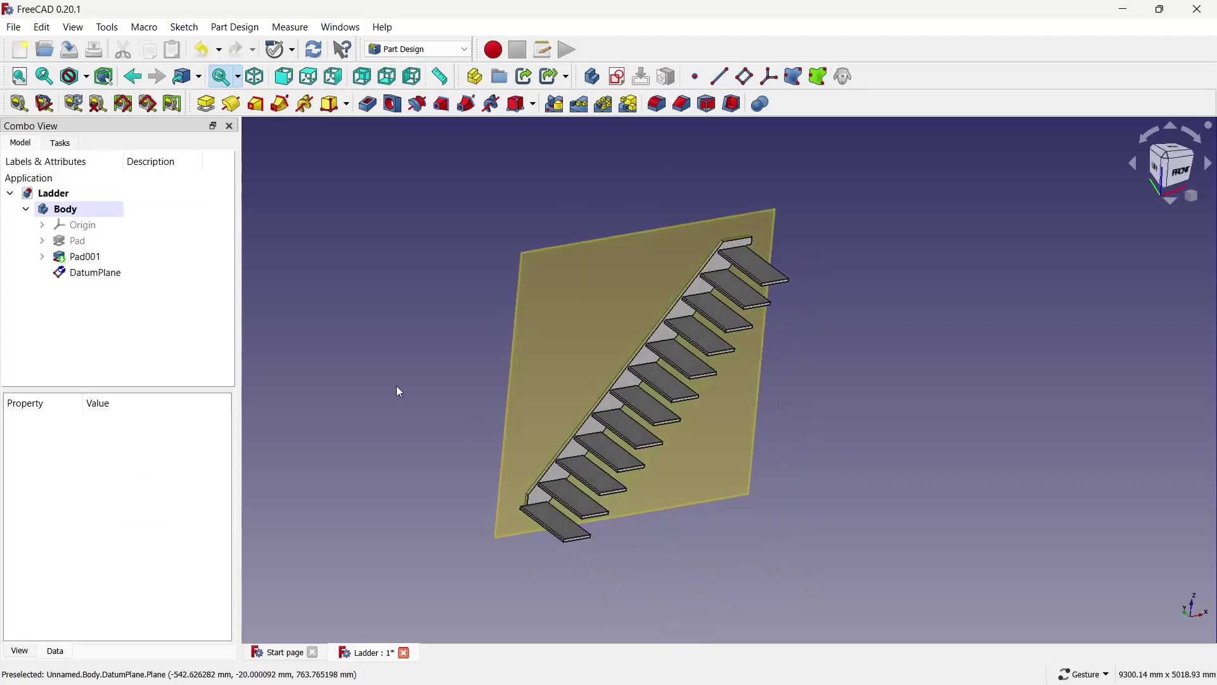
key("ctrl+s")
Open a new sketch on the datum plane
left_click(554, 316)
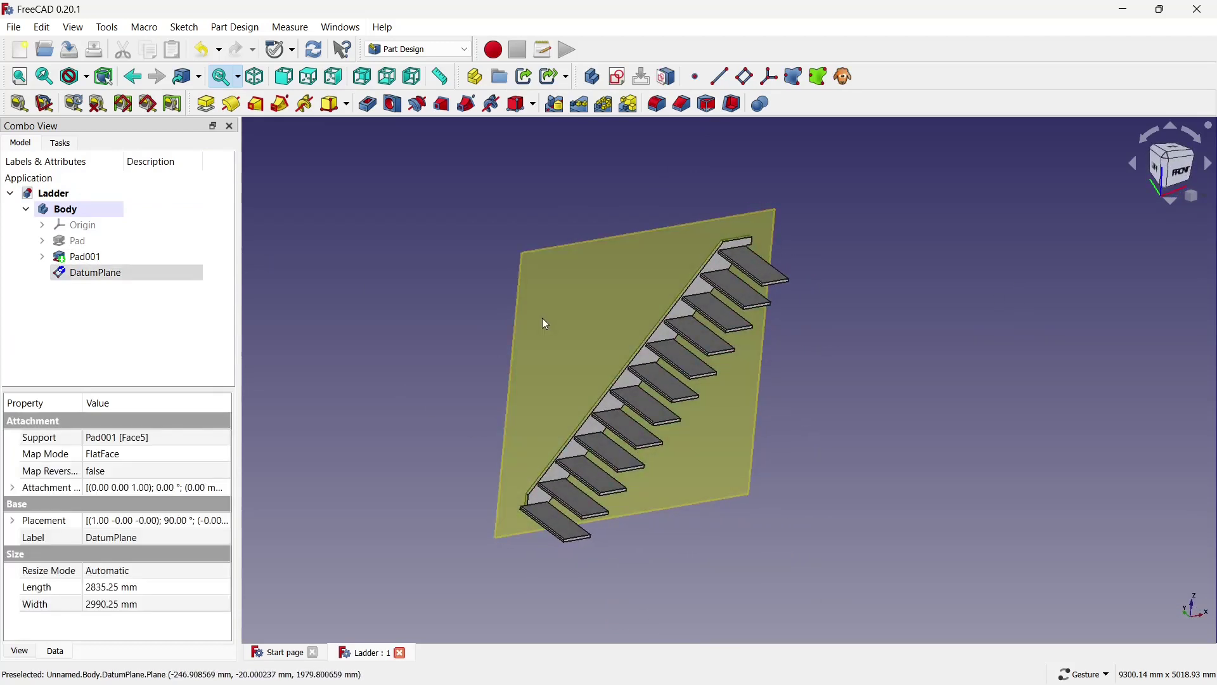
left_click(618, 77)
scroll(695, 186, "up", 3)
Hide the datum plane and reference the ladder's top corner in Sketch002
scroll(695, 187, "up", 2)
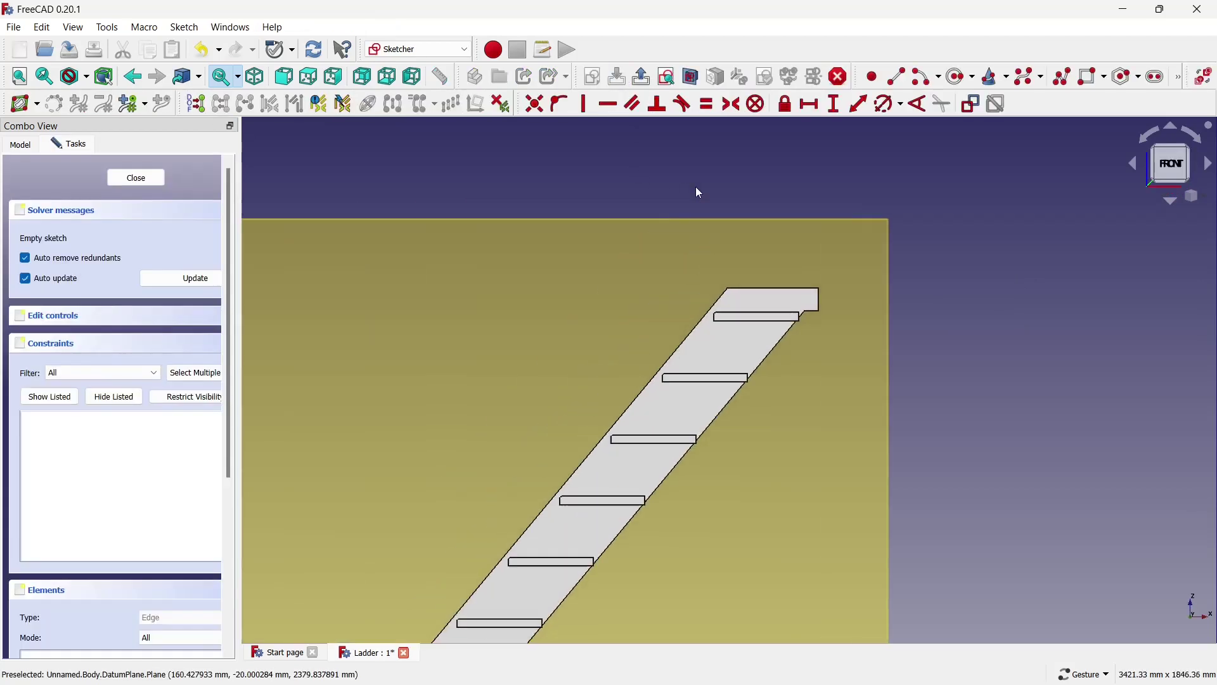
left_click(21, 144)
left_click(98, 275)
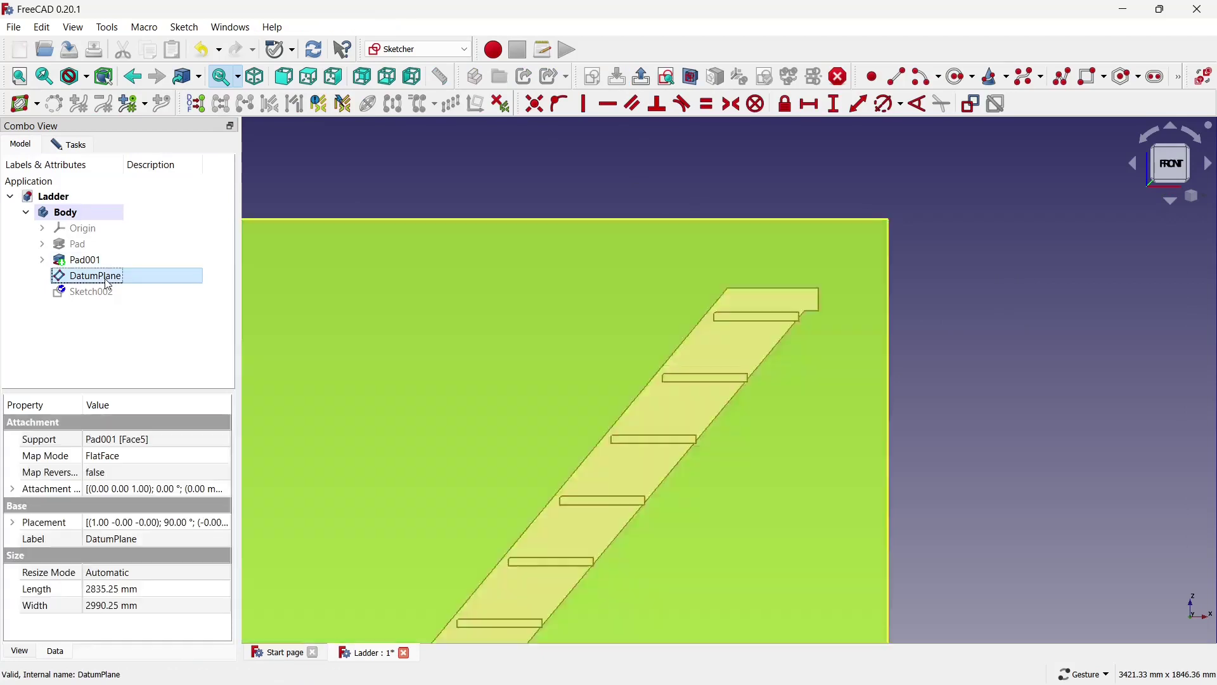
key("space")
left_click(519, 273)
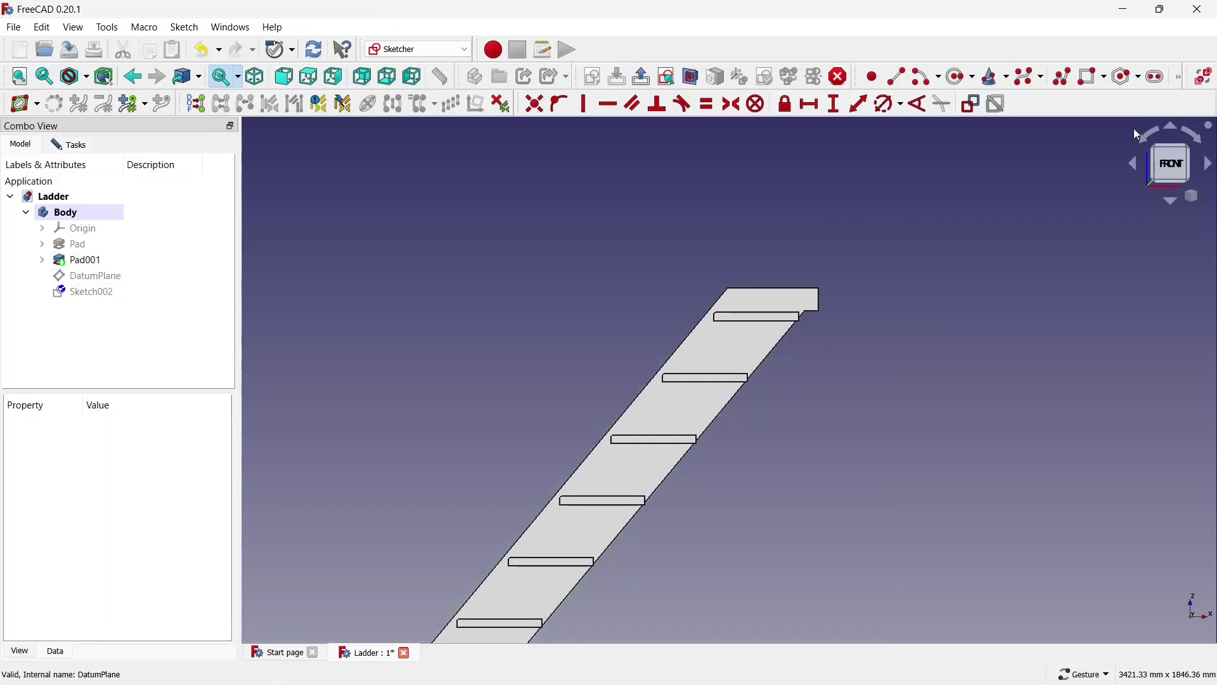
left_click(1178, 84)
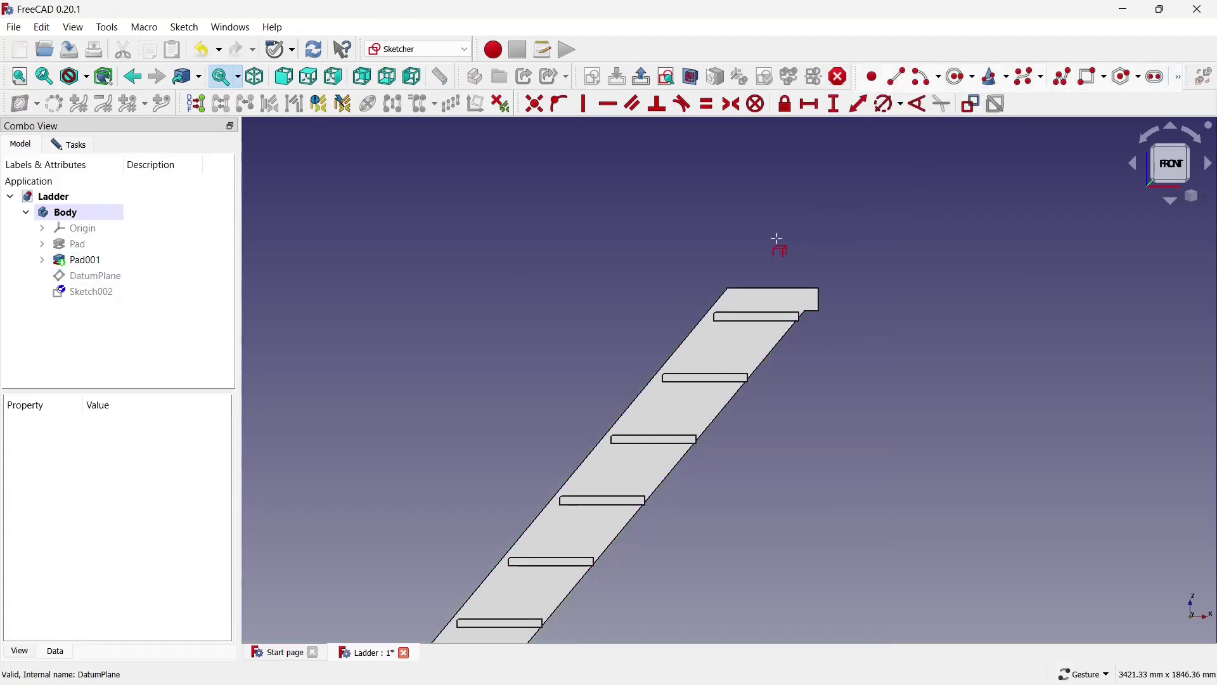
left_click(729, 287)
Draw a 1000 mm vertical line up from the top corner and close the sketch
left_click(898, 78)
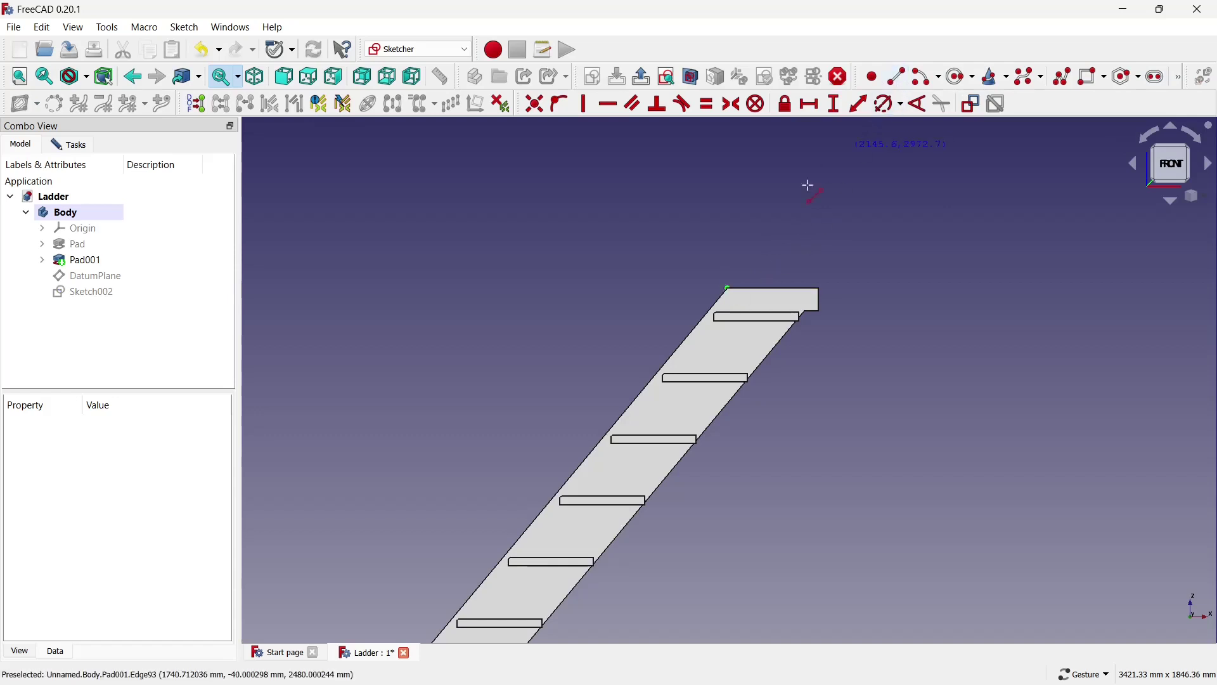
left_click(729, 286)
scroll(729, 289, "down", 3)
scroll(729, 292, "down", 2)
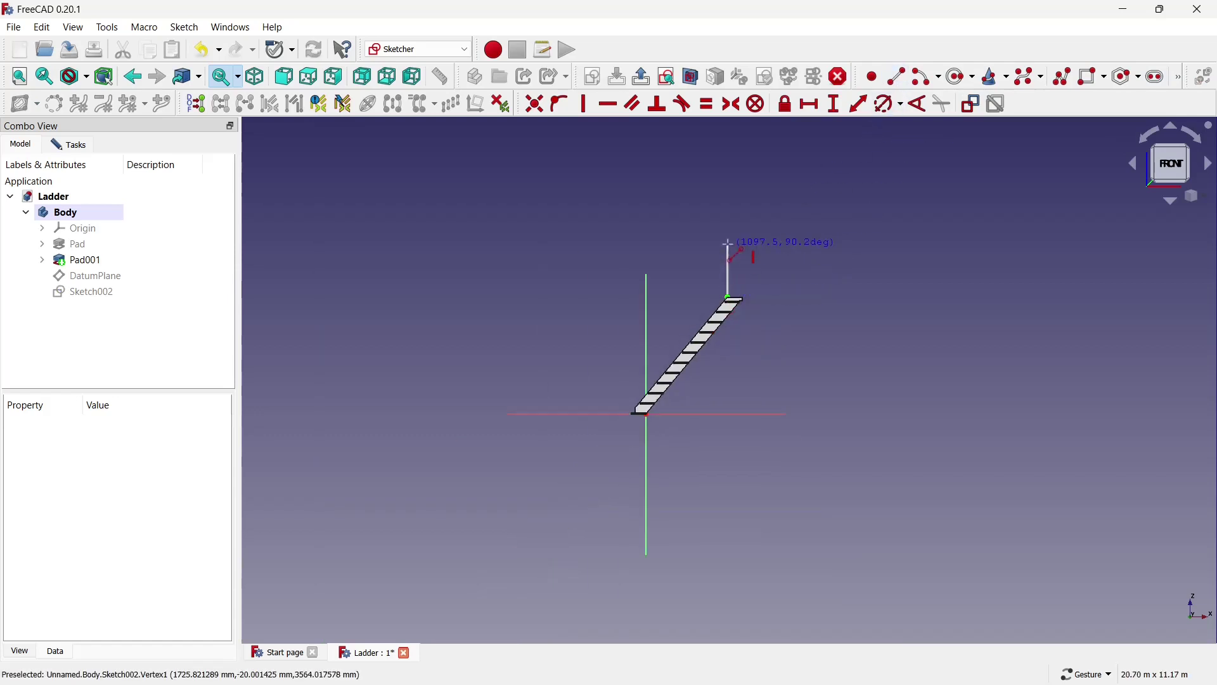
left_click(836, 104)
left_click(730, 265)
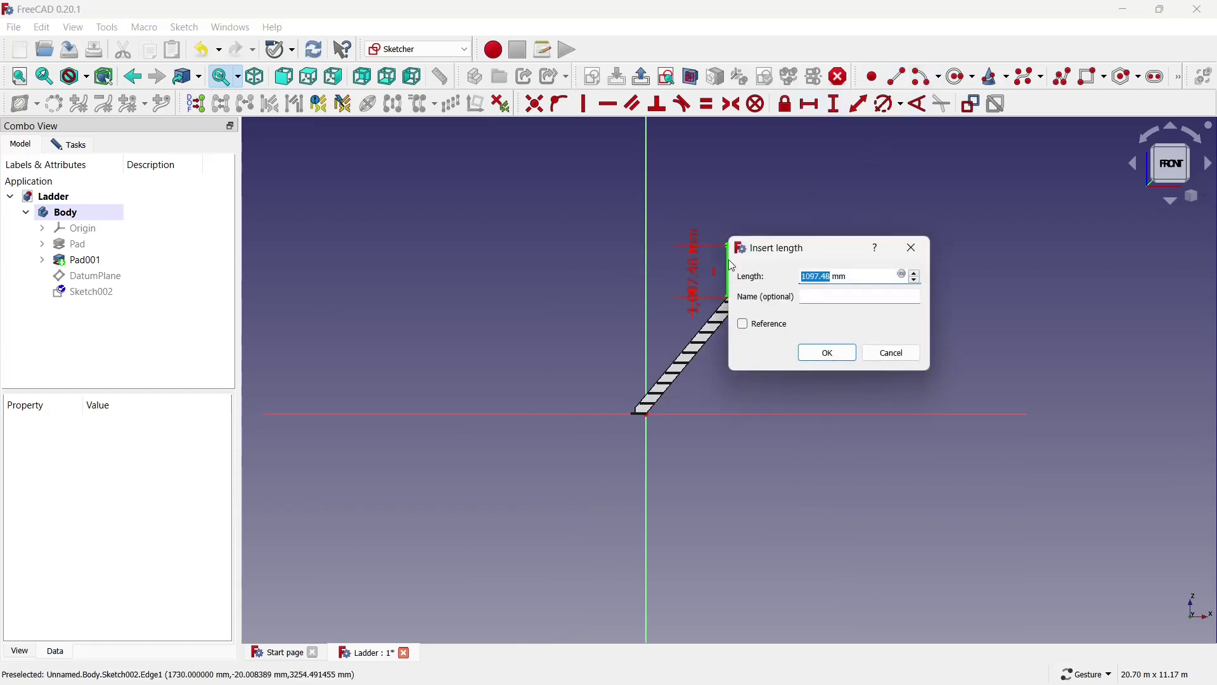
type("1000")
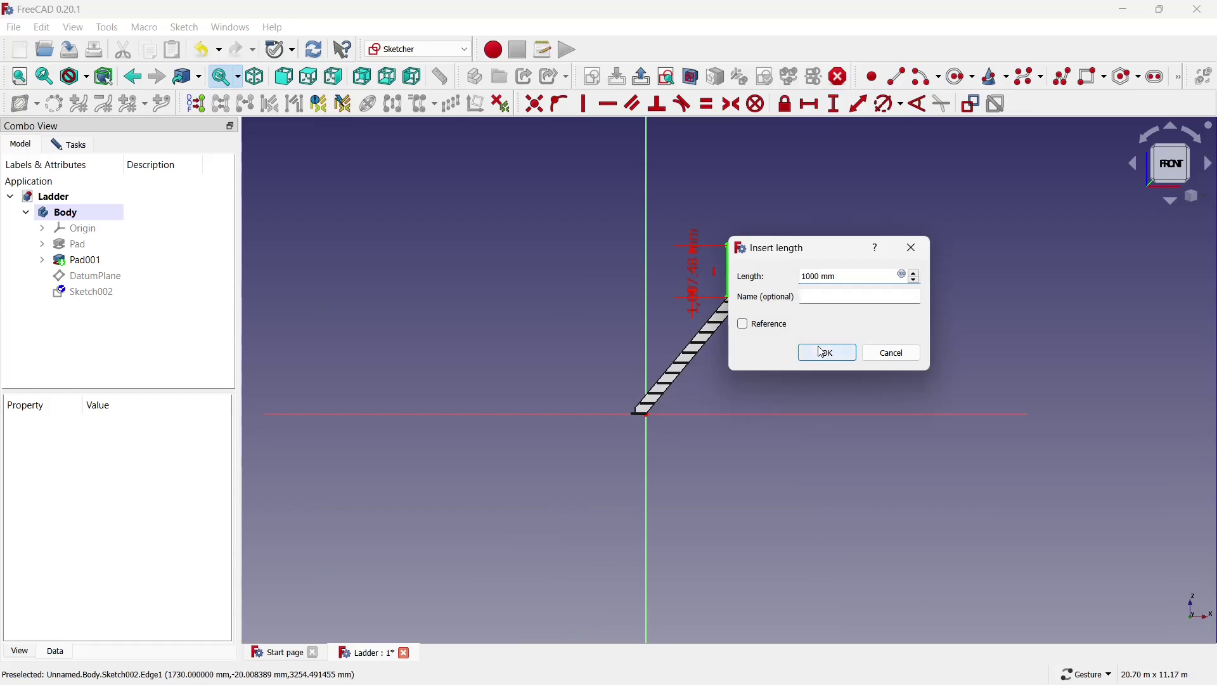
left_click(825, 353)
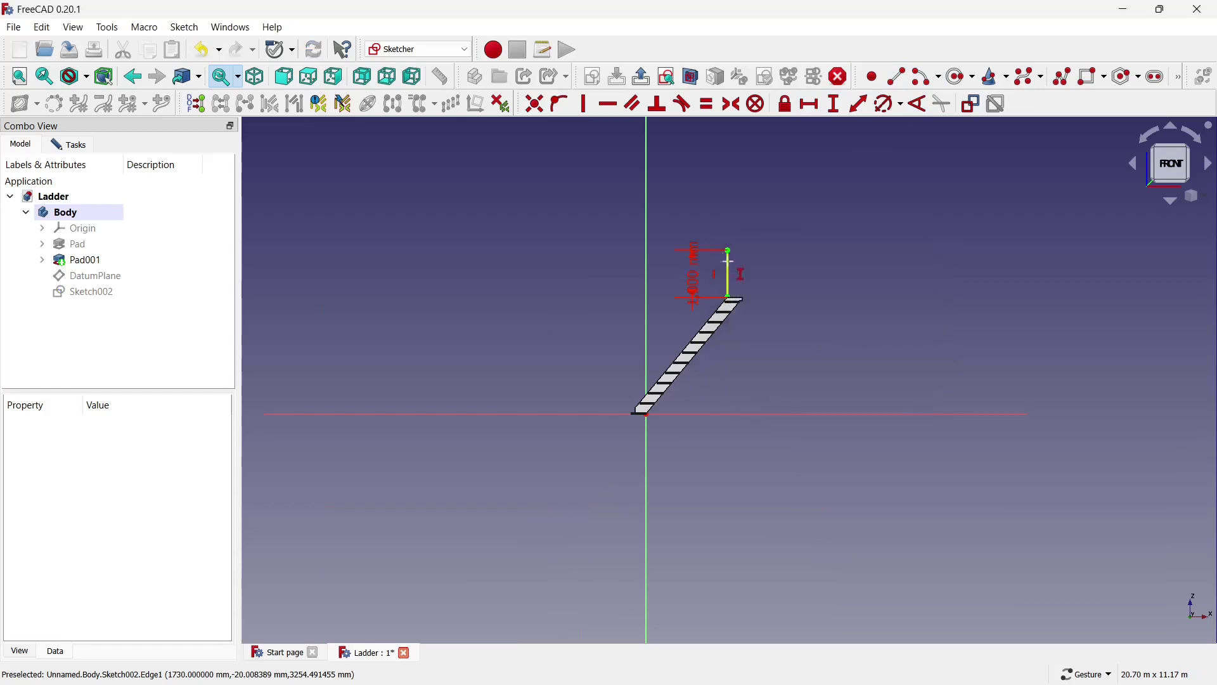
left_click(64, 145)
left_click(135, 177)
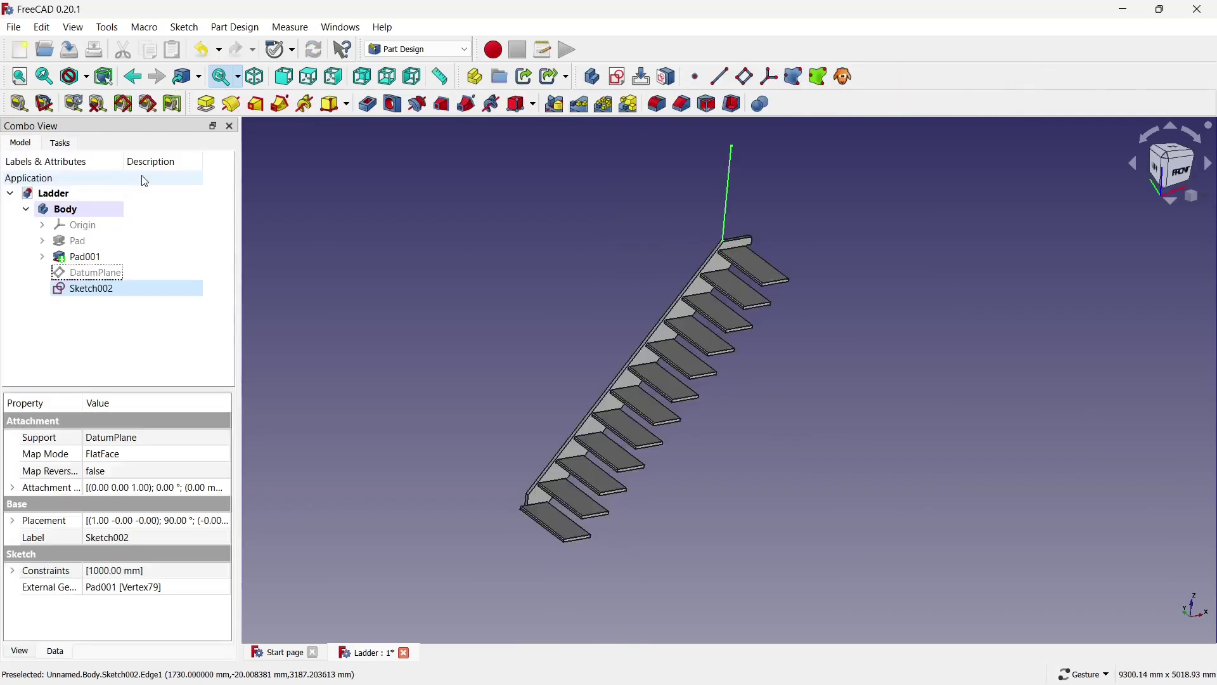
Start a new sketch on the upper face of the top step
left_click(323, 219)
scroll(491, 299, "down", 3)
scroll(465, 246, "up", 2)
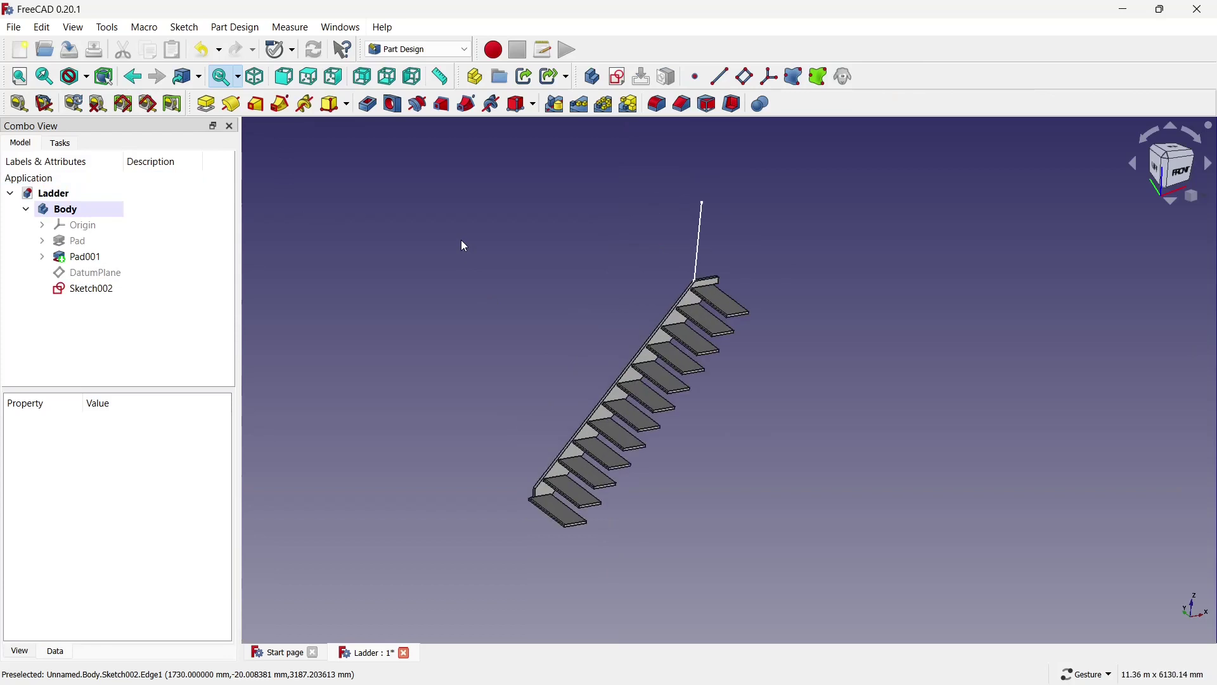
scroll(517, 329, "up", 1)
scroll(703, 290, "up", 3)
left_click(705, 298)
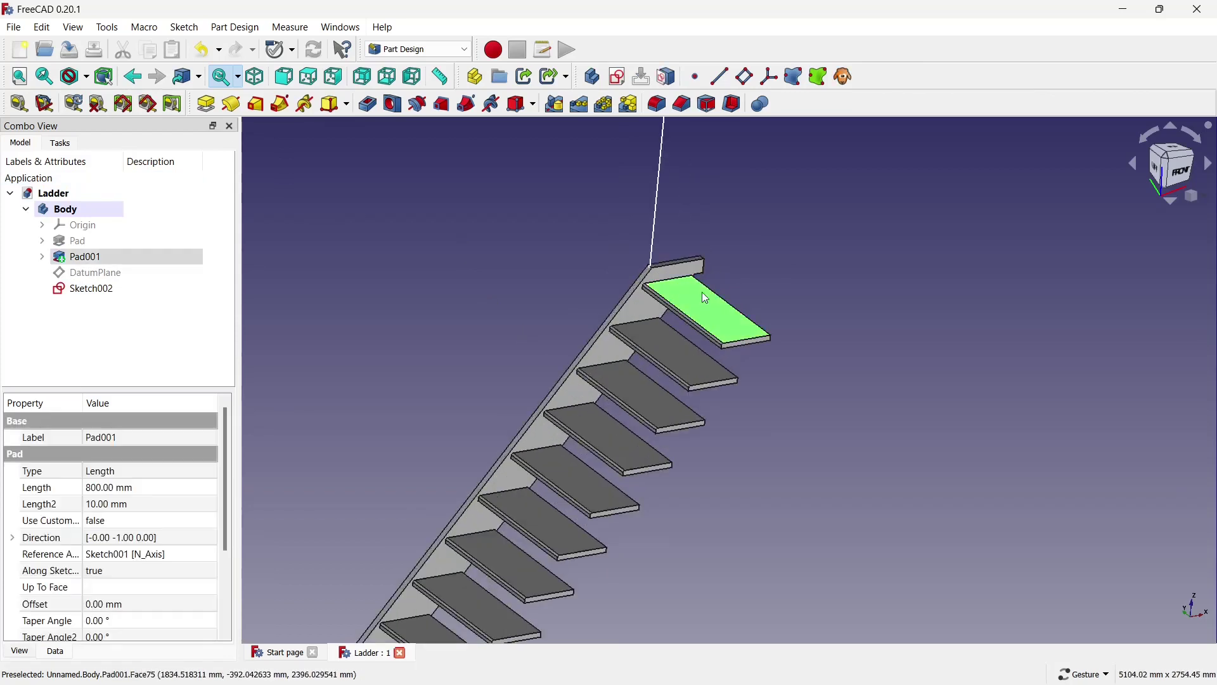
left_click(618, 76)
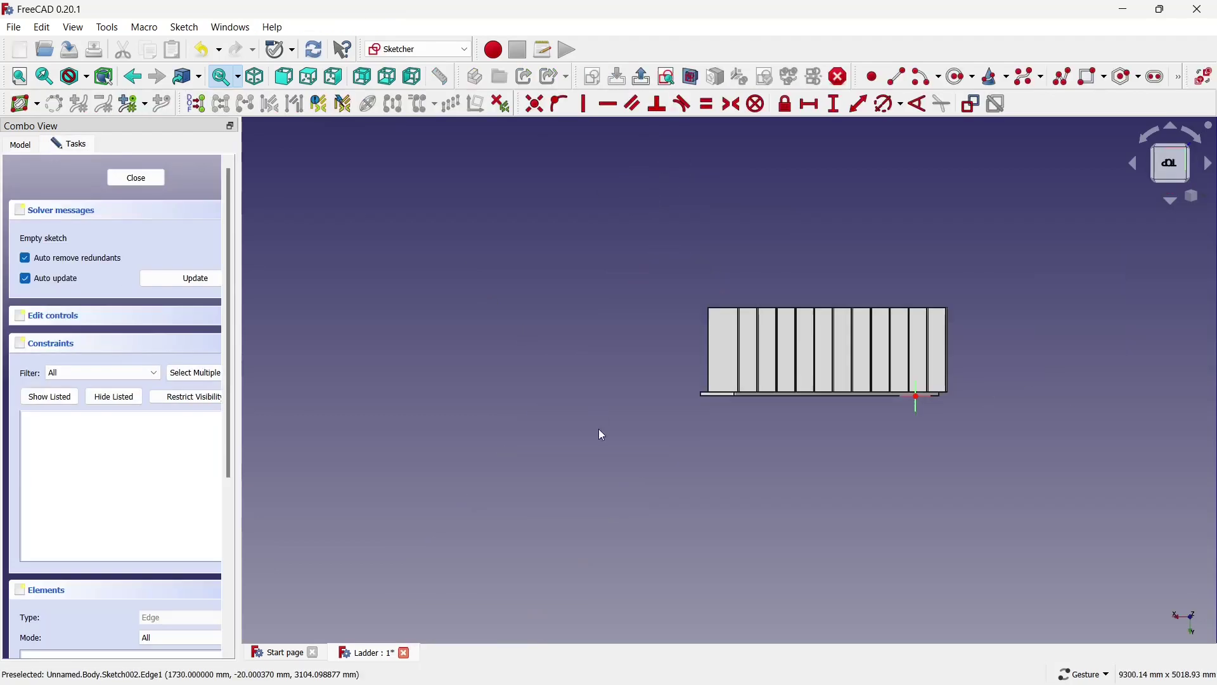
Check the sketch in isometric and top views, close it empty, and select Sketch003
scroll(1082, 403, "up", 2)
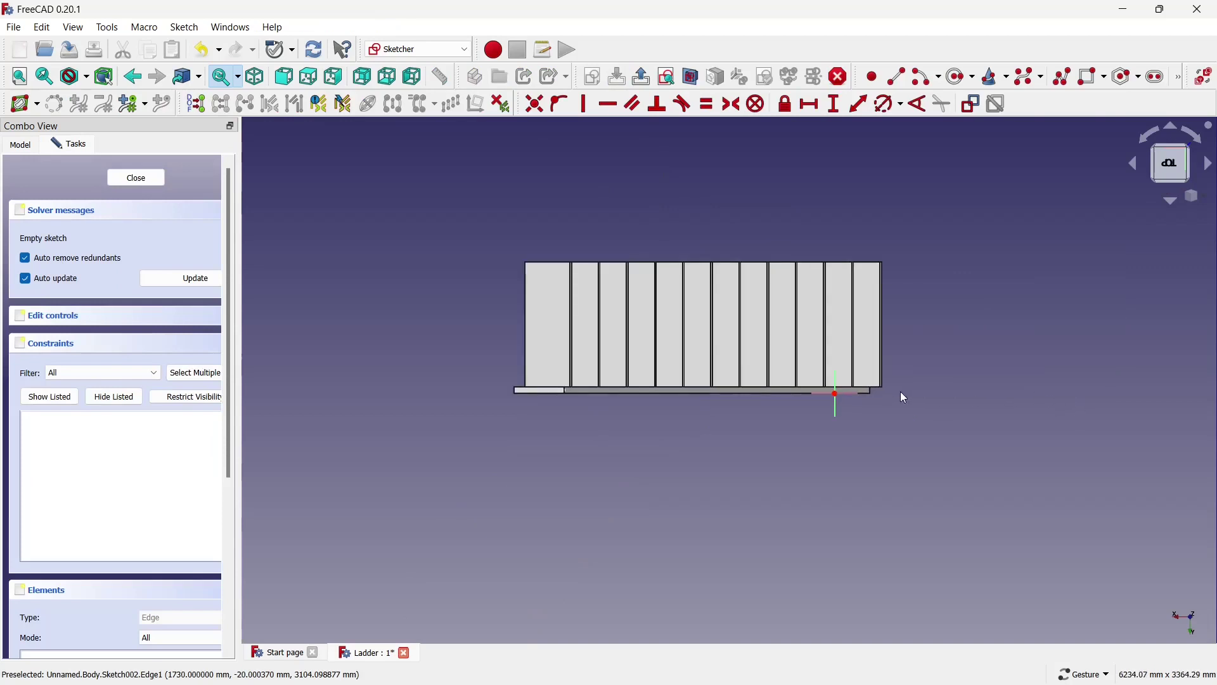
scroll(901, 392, "up", 2)
scroll(906, 379, "down", 1)
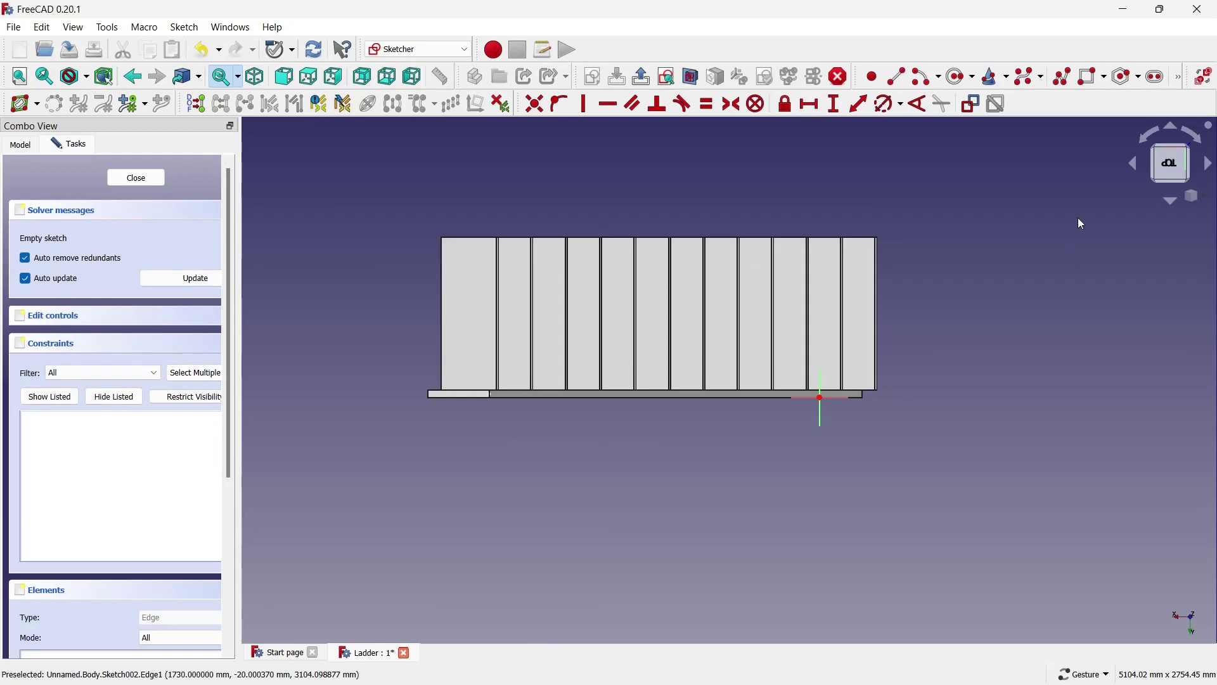
left_click(1154, 179)
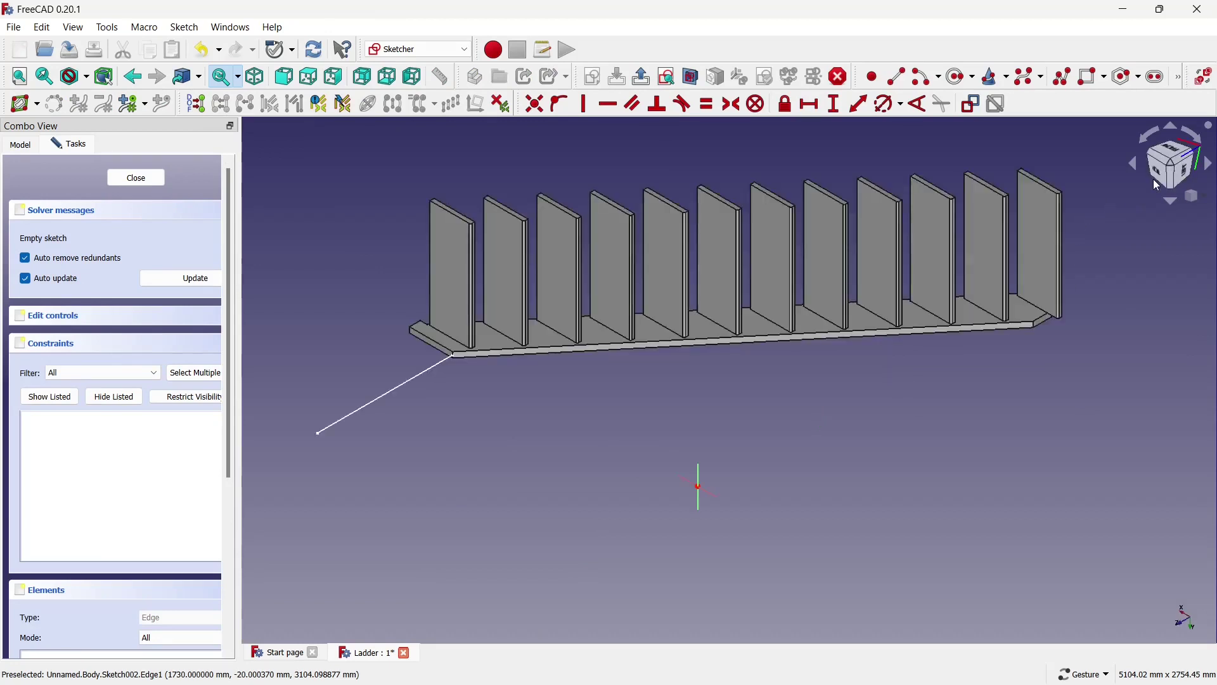
left_click(1181, 155)
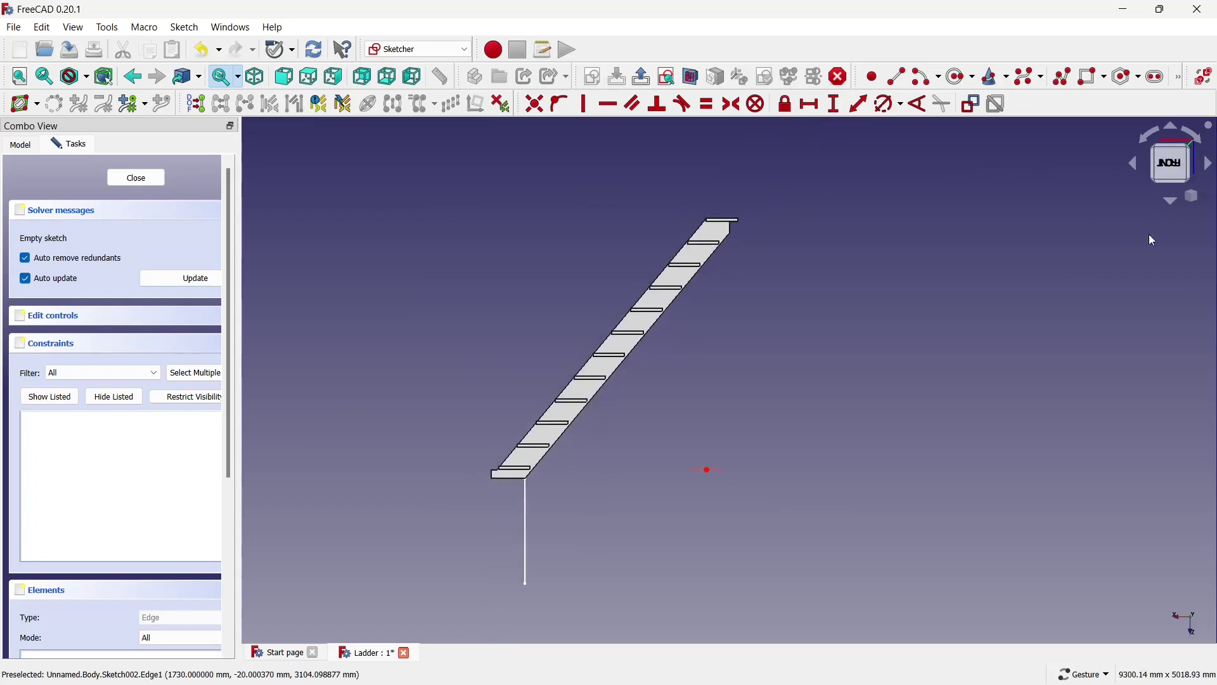
left_click(151, 181)
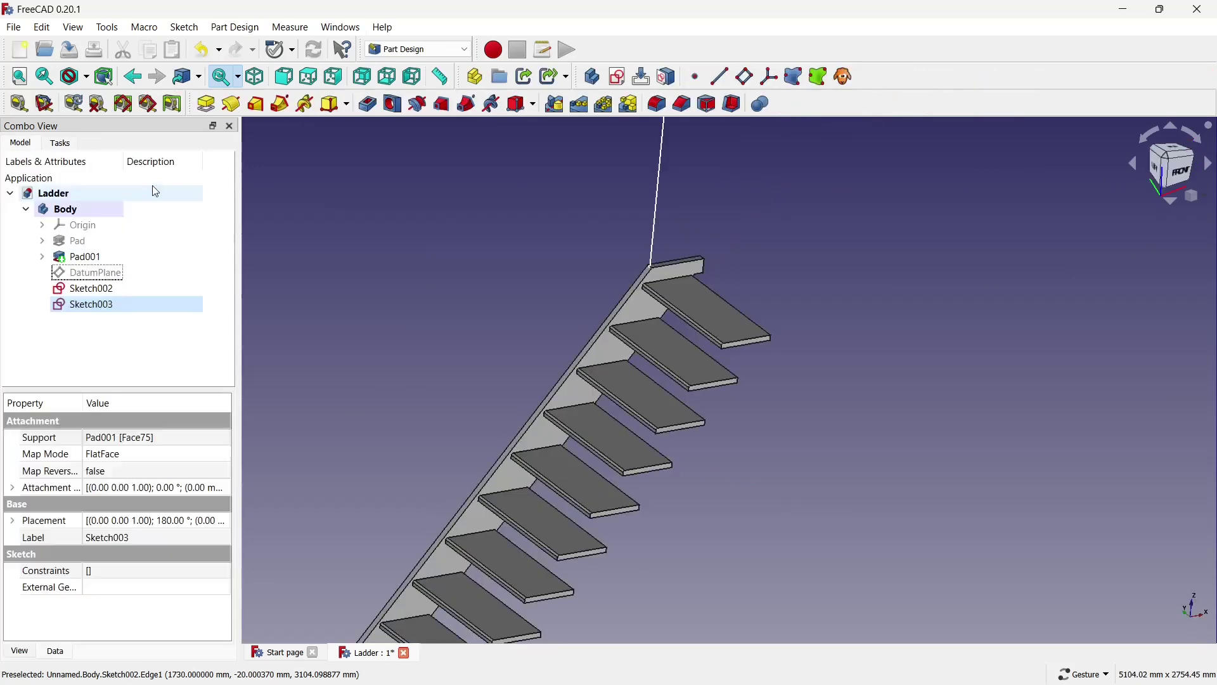
scroll(896, 379, "down", 2)
scroll(892, 371, "up", 1)
scroll(886, 362, "up", 1)
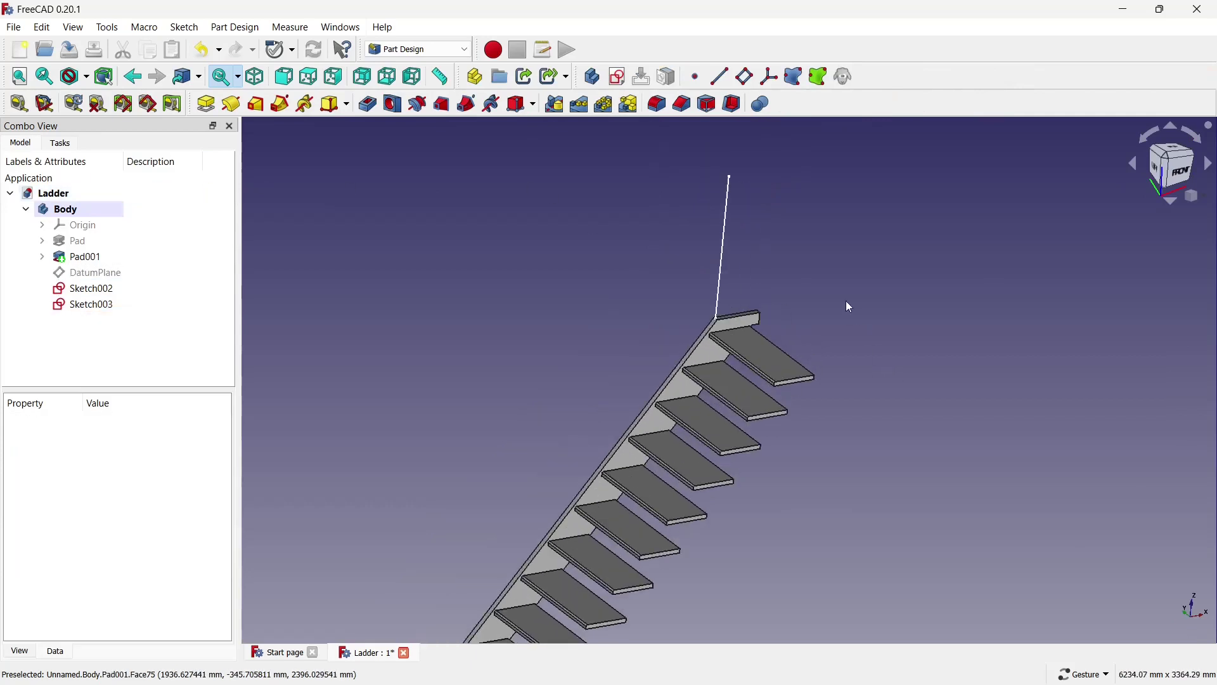
left_click(81, 309)
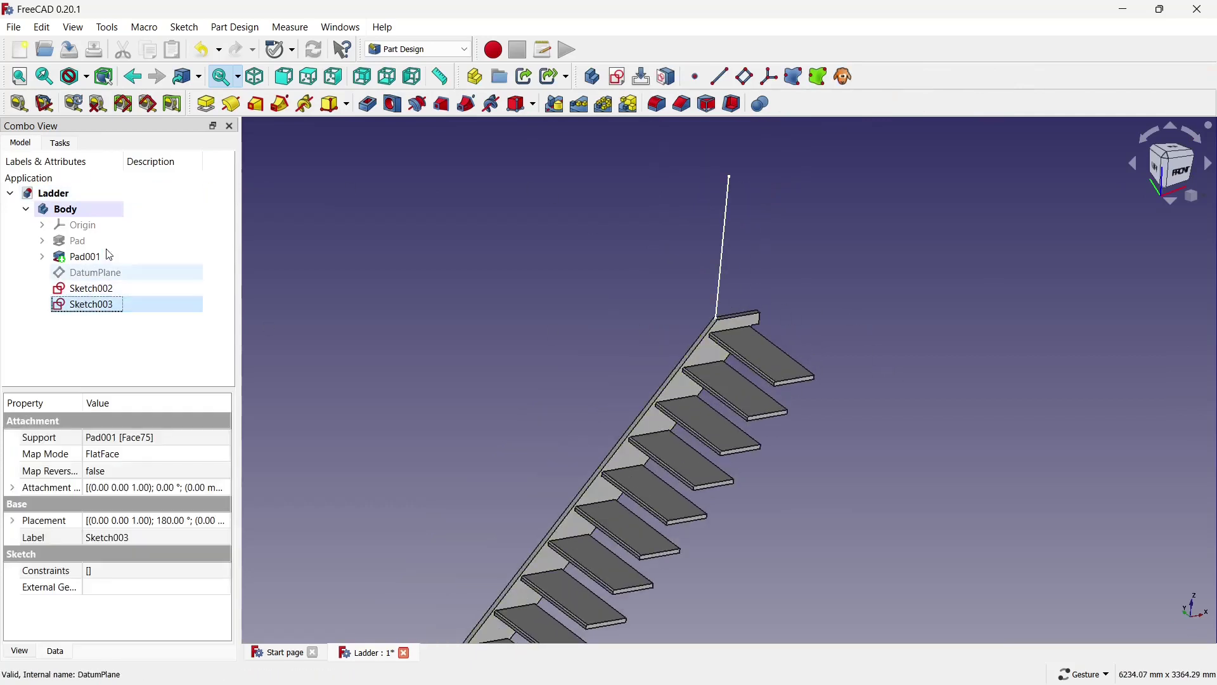
Reopen Sketch003 for editing
right_click(110, 302)
left_click(152, 308)
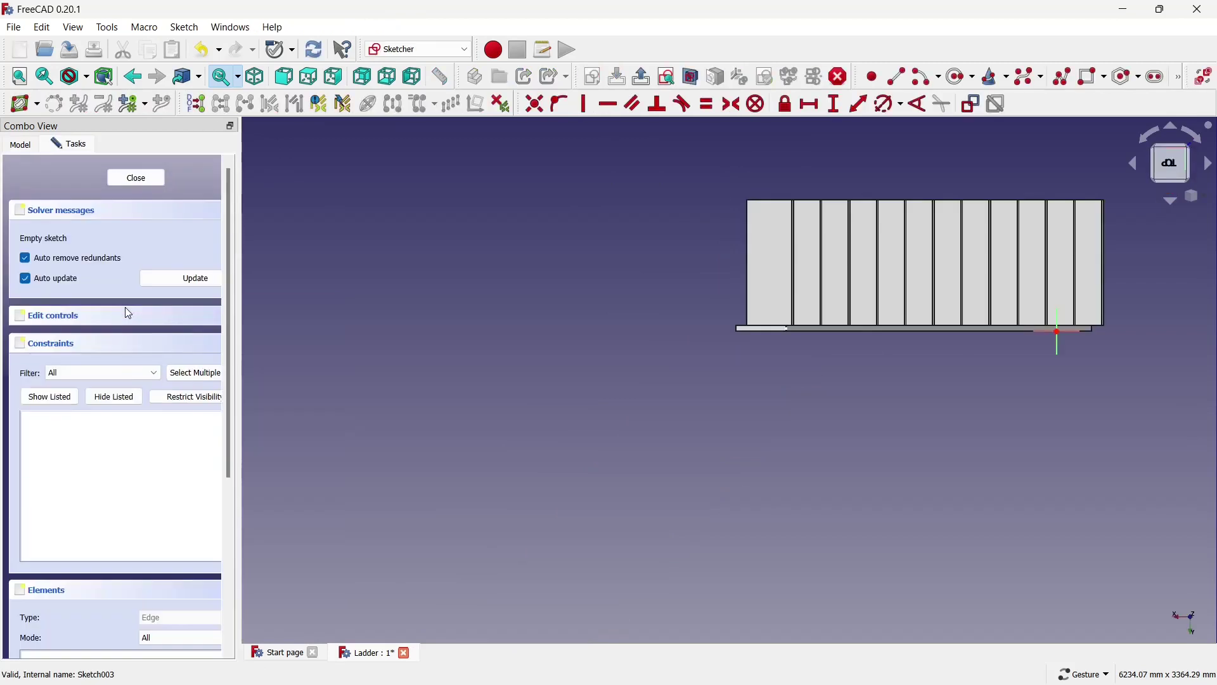
scroll(994, 207, "up", 1)
scroll(1005, 263, "up", 2)
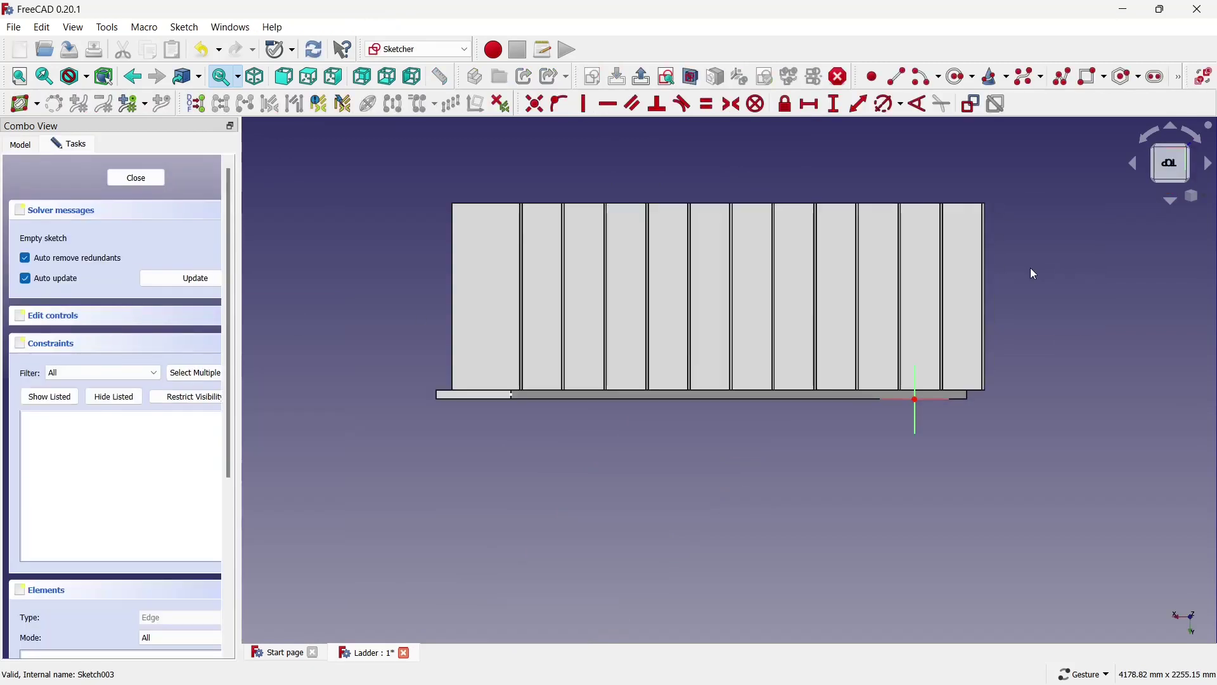
scroll(397, 367, "up", 1)
scroll(397, 366, "up", 1)
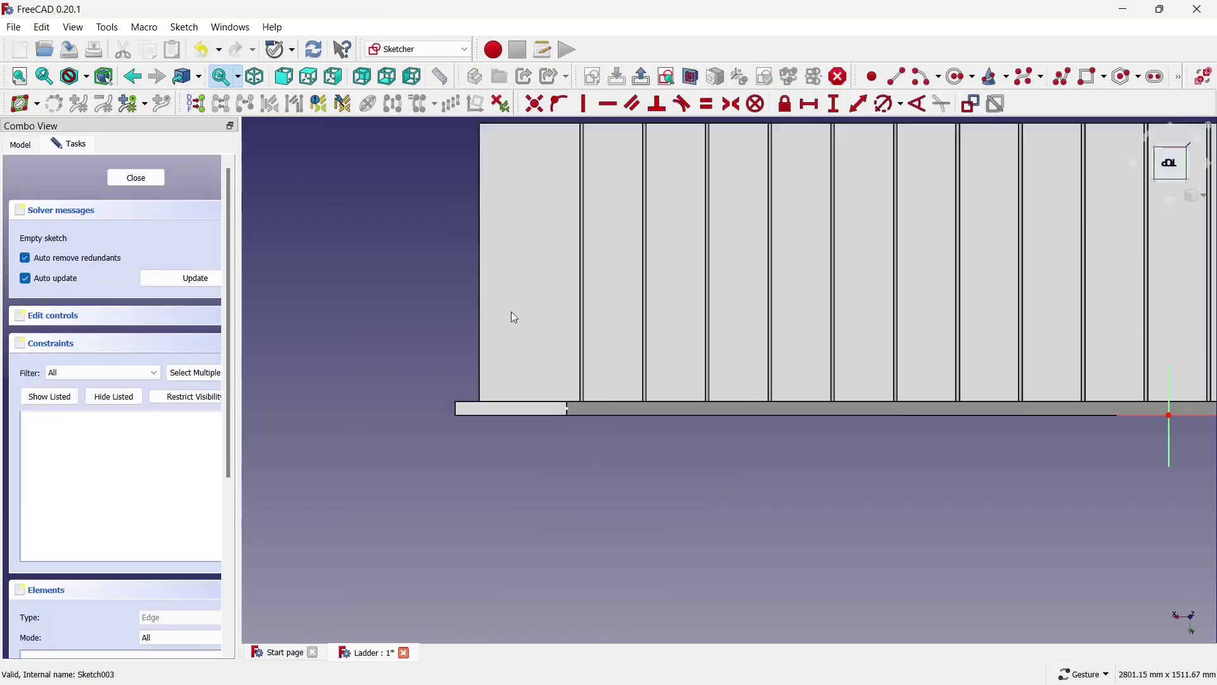
left_click(960, 81)
scroll(571, 389, "up", 2)
scroll(581, 435, "up", 1)
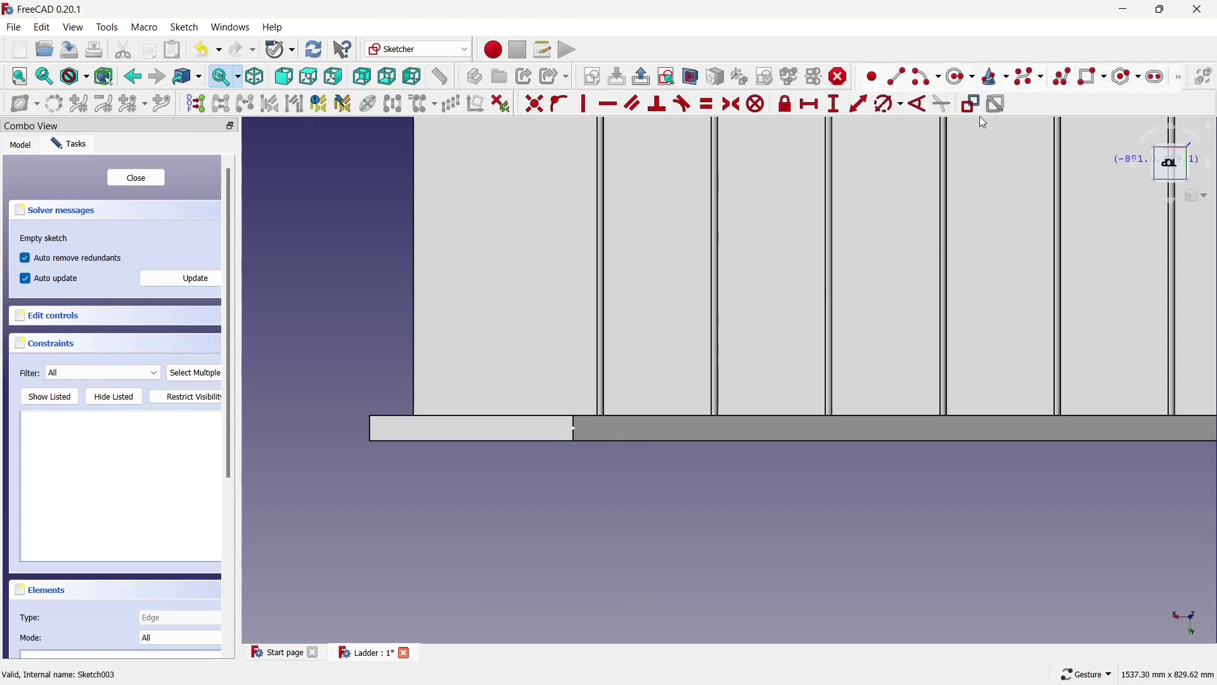
Reference Sketch002's vertical-line end point and draw a circle centred on it
left_click(1177, 76)
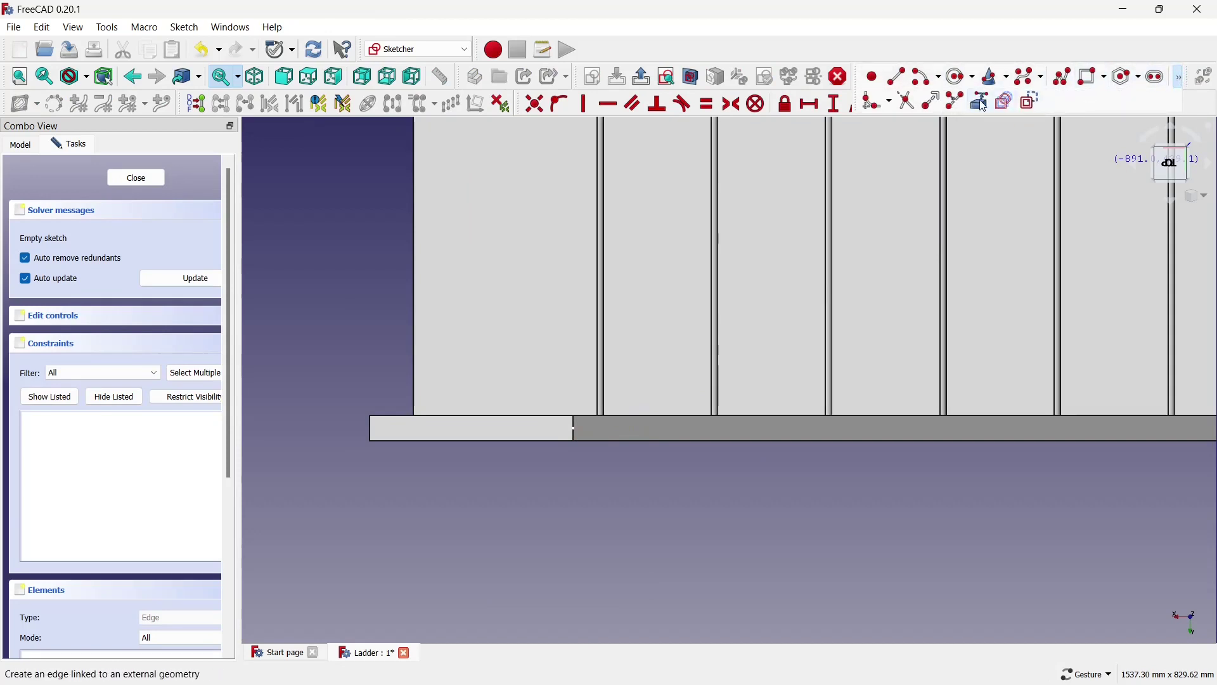
left_click(982, 105)
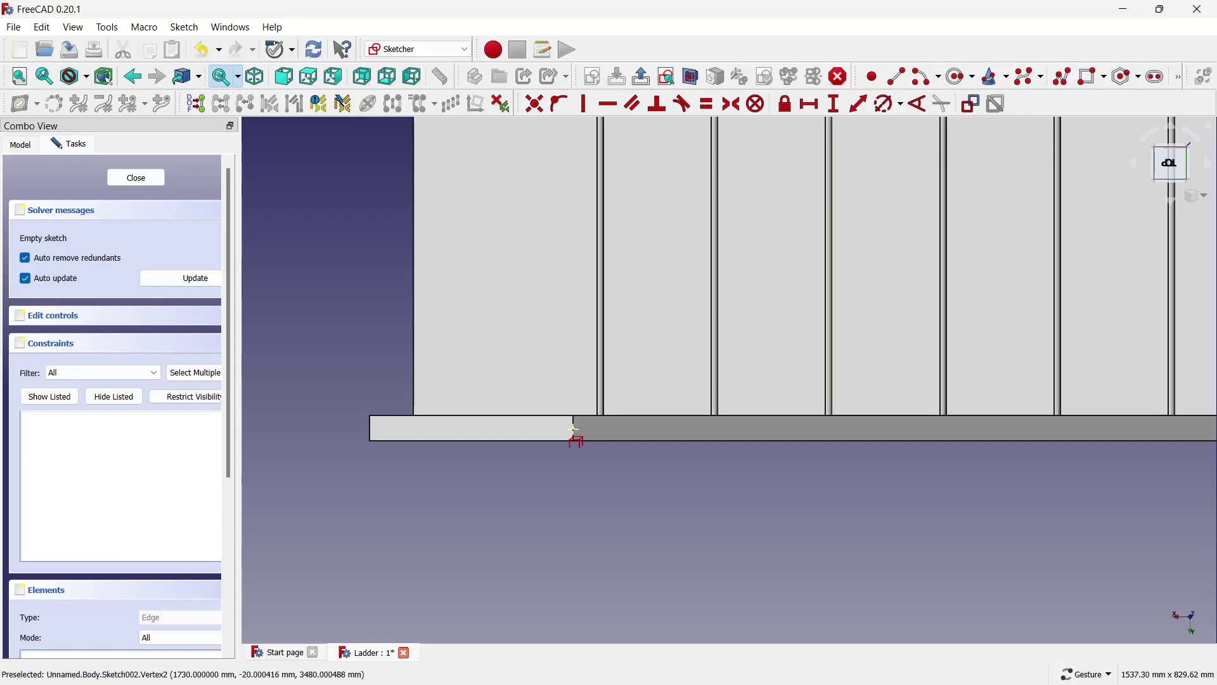
left_click(588, 441)
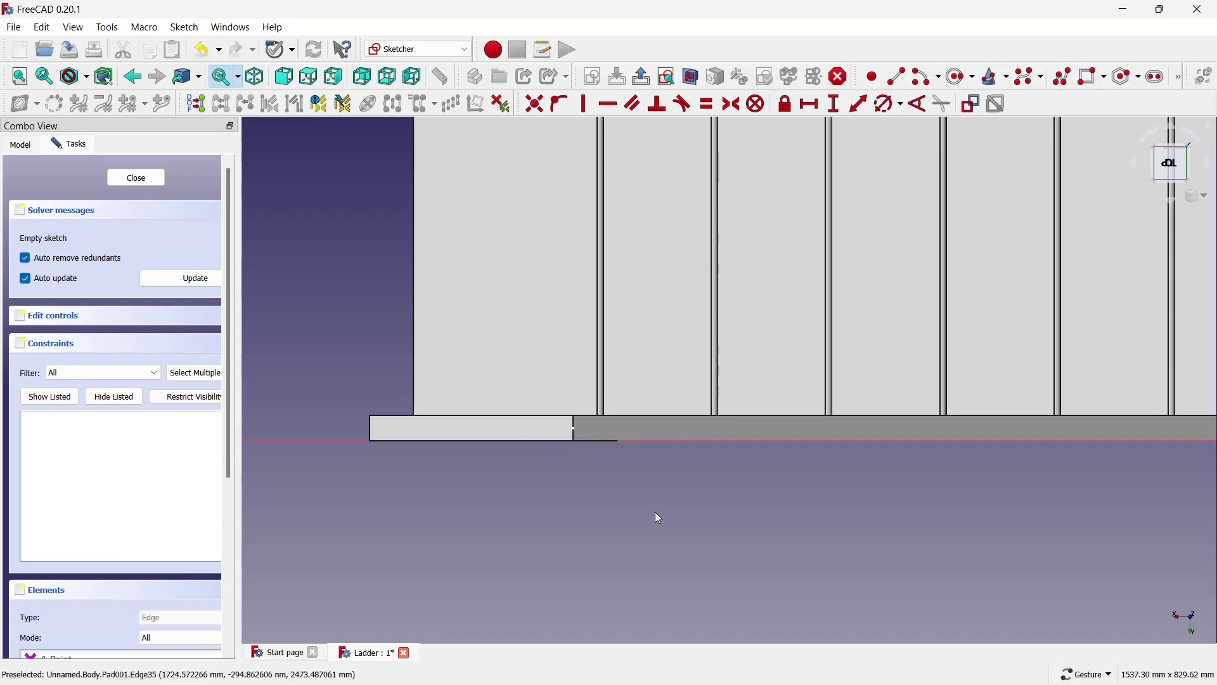
left_click(961, 87)
scroll(557, 380, "up", 3)
scroll(561, 387, "up", 2)
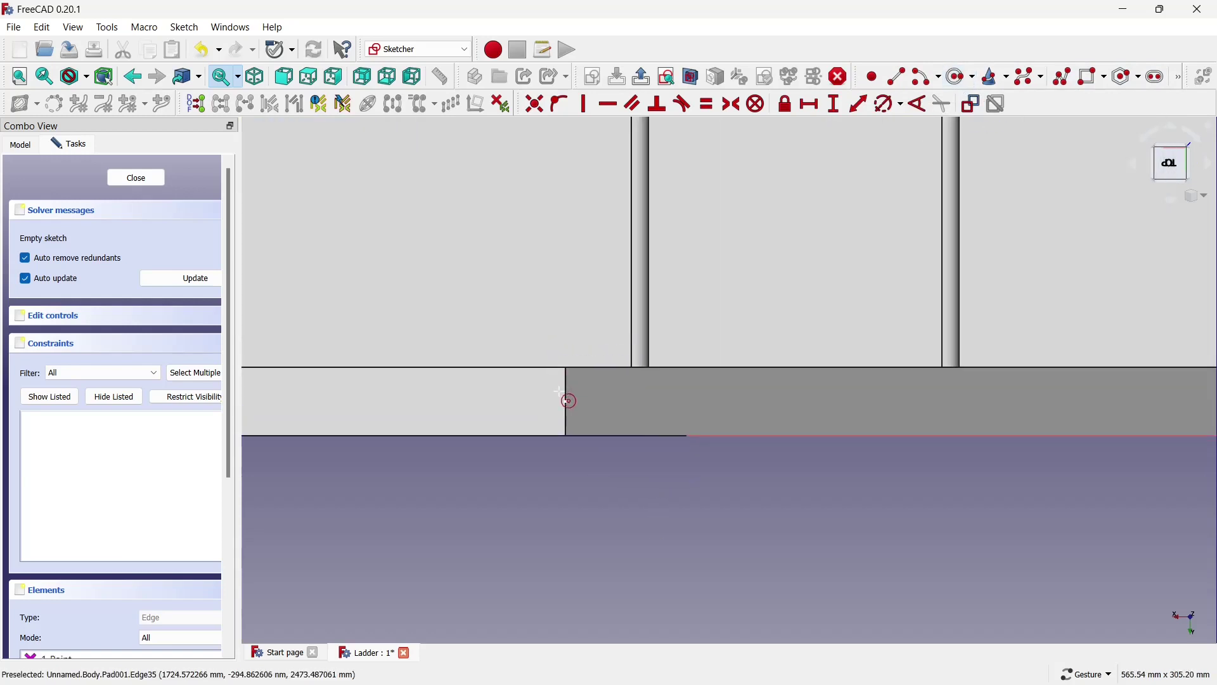
left_click(566, 374)
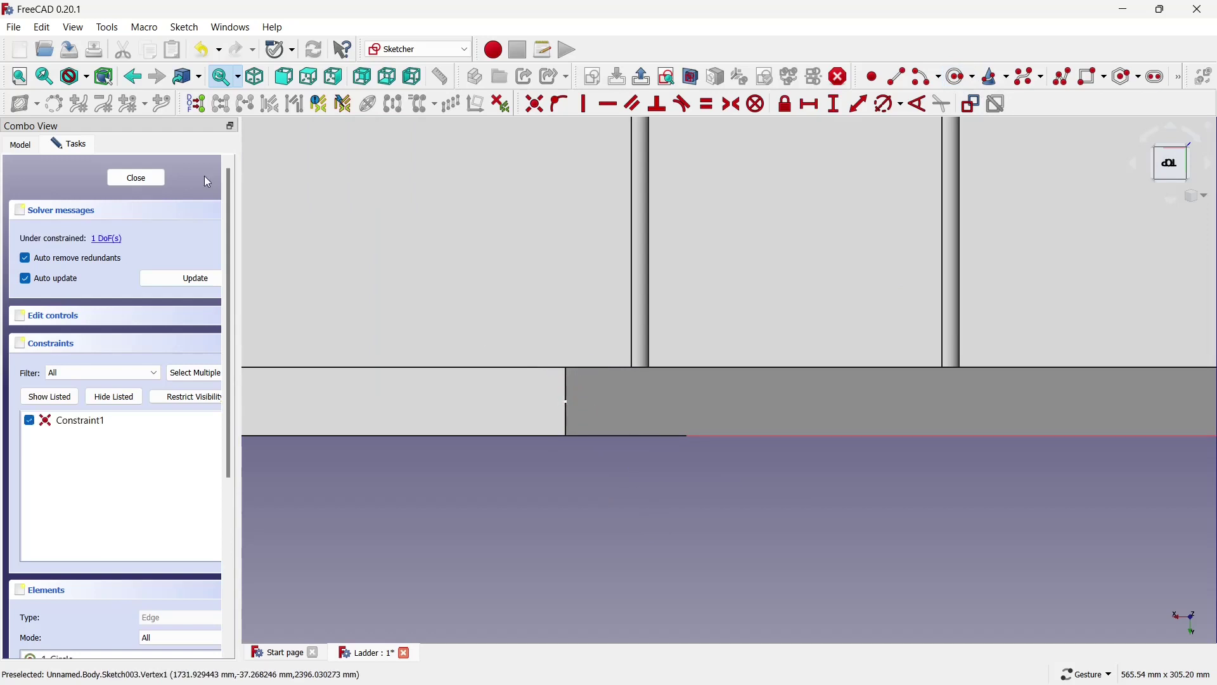
left_click(161, 176)
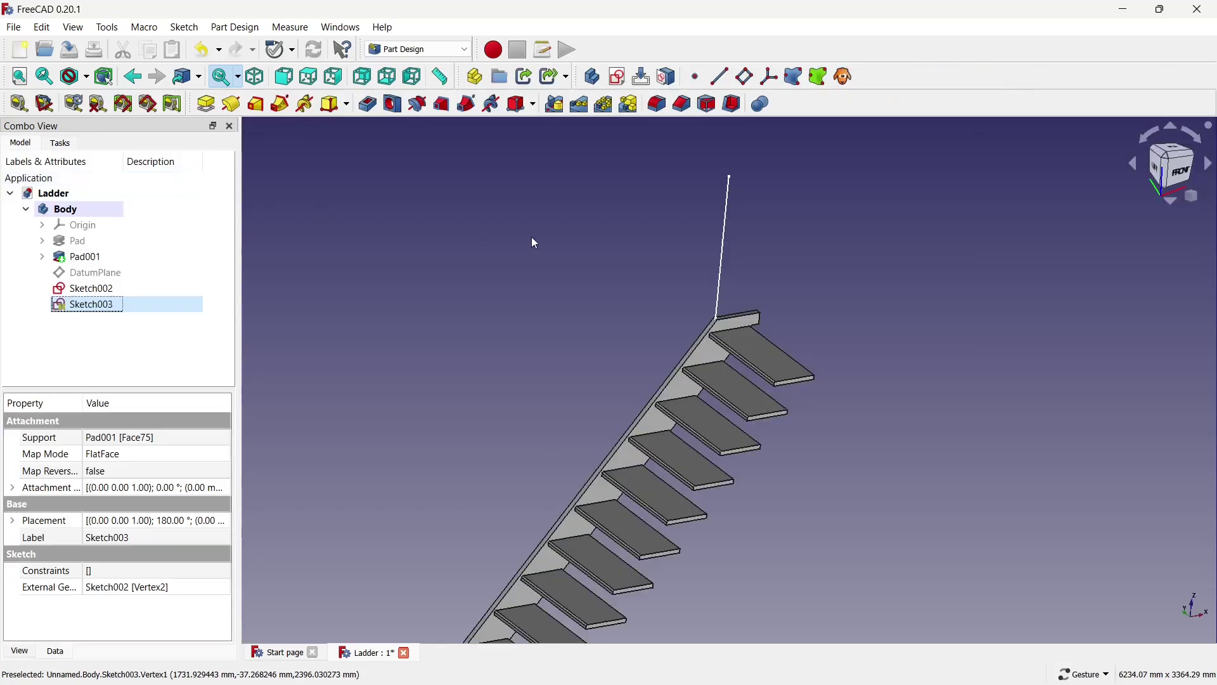
Switch the model display to wireframe and clear the selection
scroll(534, 243, "down", 3)
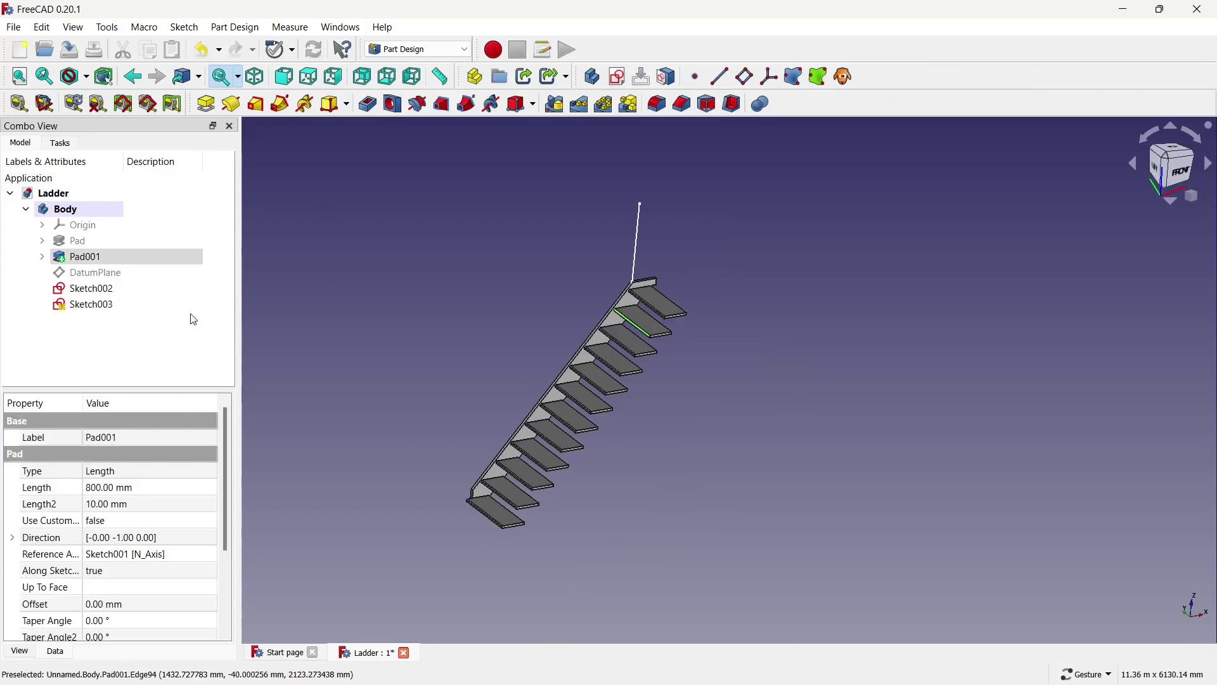
double_click(128, 306)
scroll(545, 287, "up", 5)
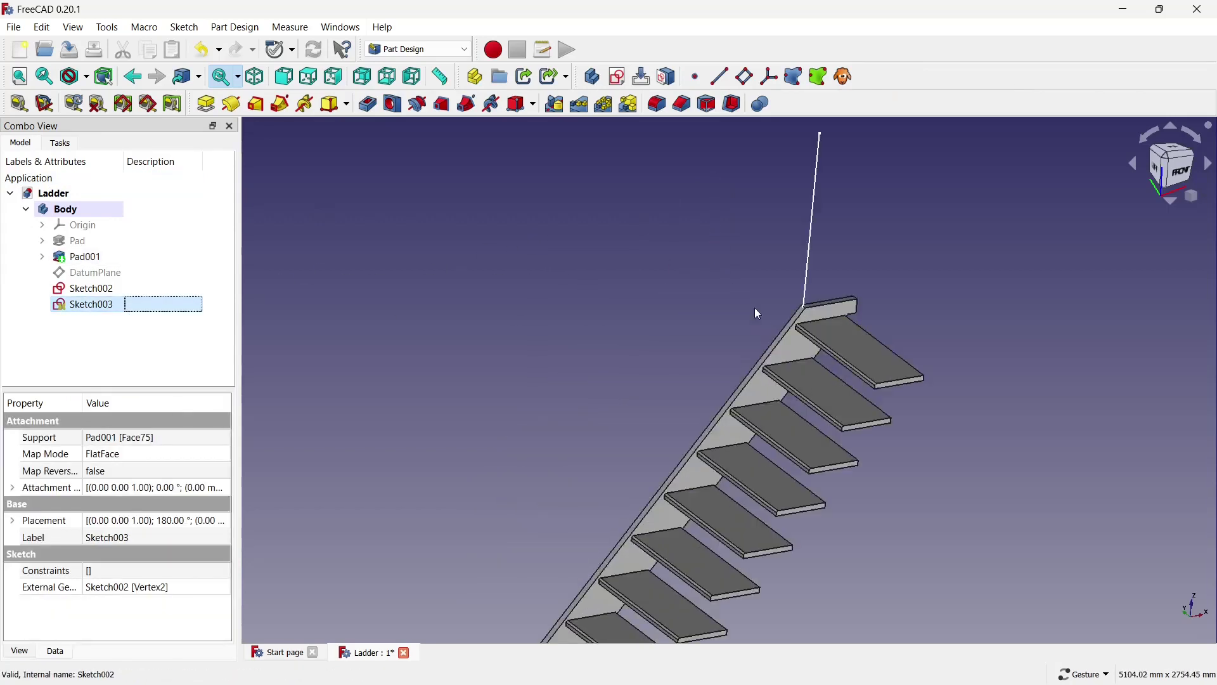
scroll(876, 267, "up", 3)
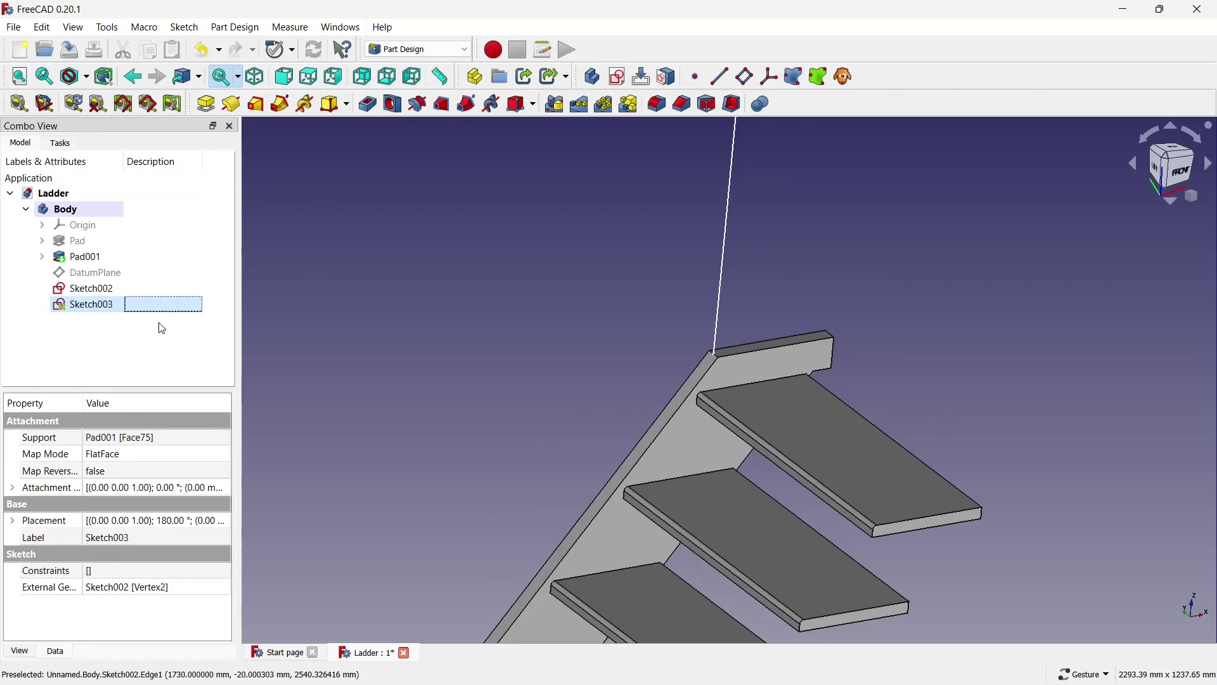
scroll(507, 253, "down", 1)
left_click(88, 77)
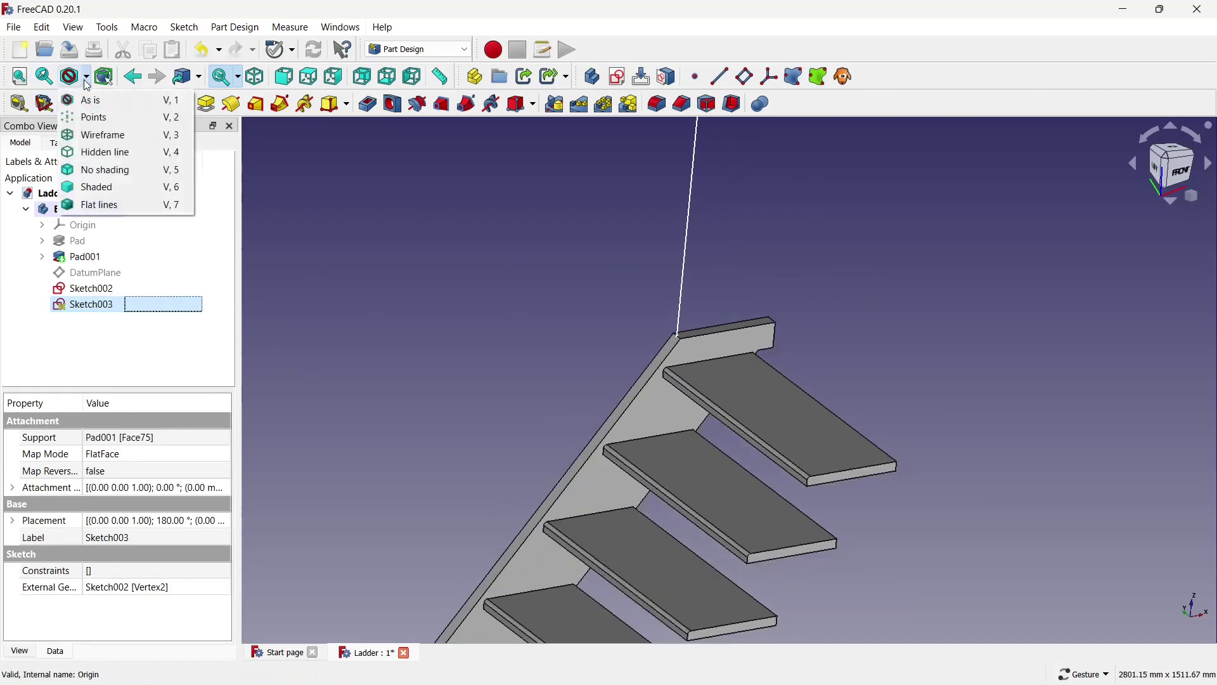
left_click(95, 135)
left_click(708, 318)
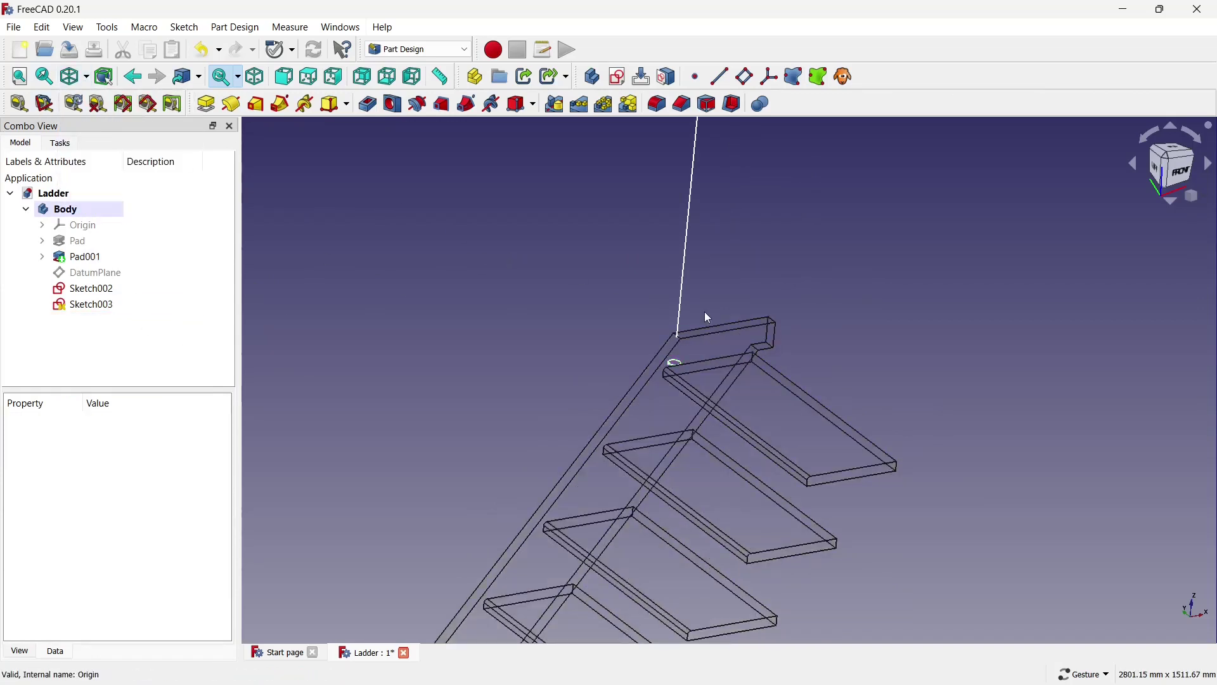
scroll(709, 318, "down", 3)
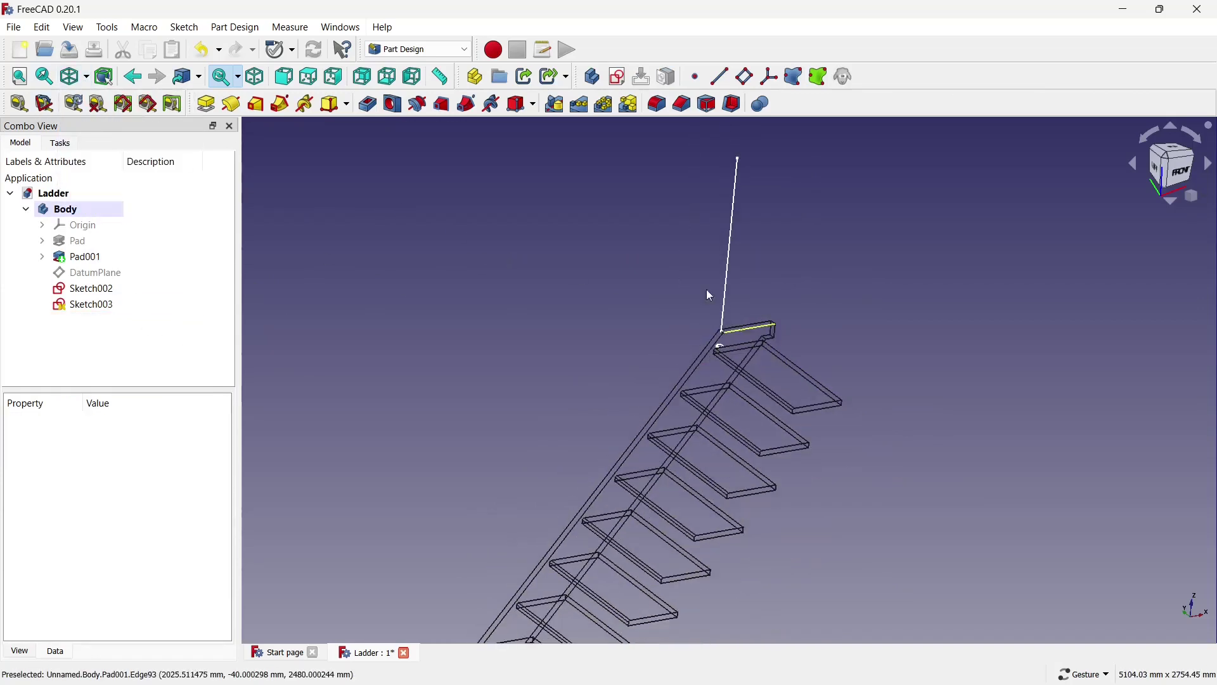
Sweep Sketch003's circle along Sketch002's vertical line as an AdditivePipe
left_click(280, 105)
left_click(121, 243)
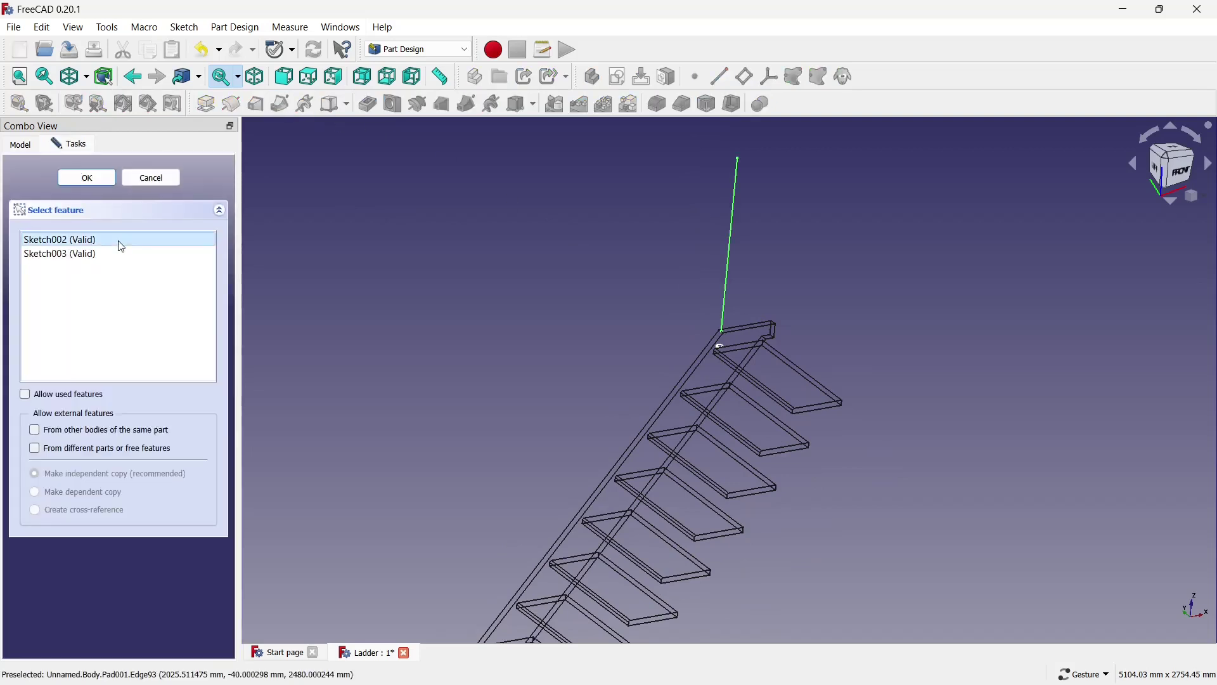
left_click(114, 254)
left_click(101, 182)
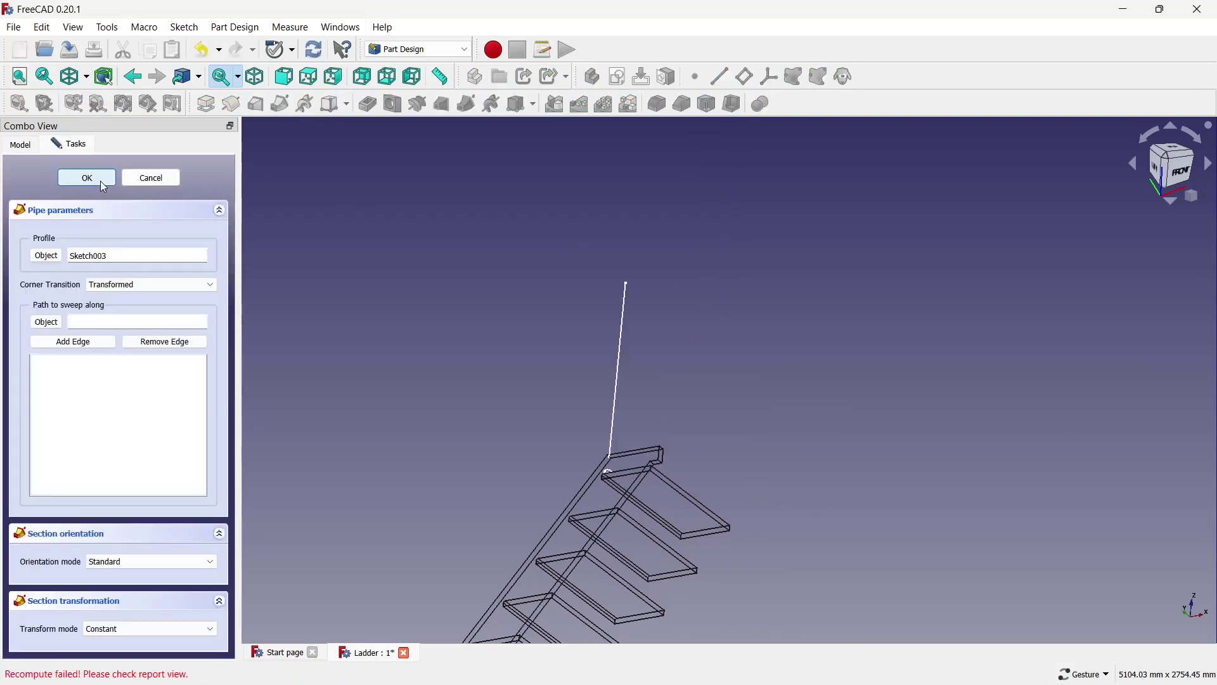
left_click(46, 322)
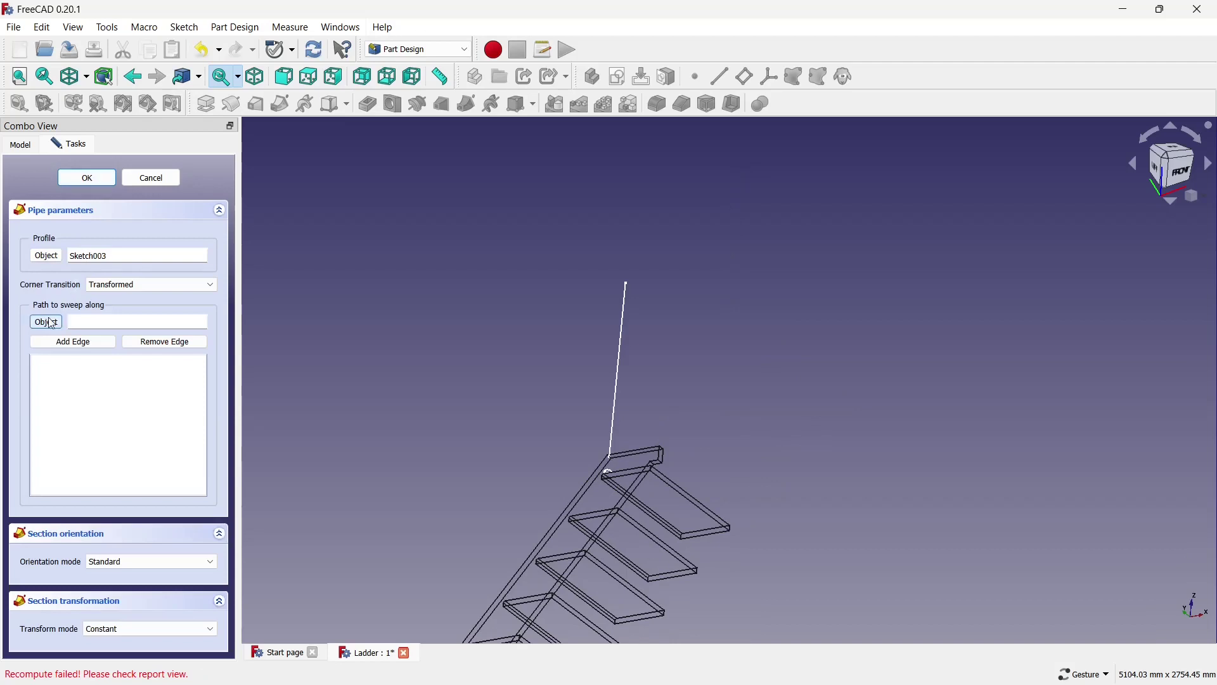
left_click(622, 332)
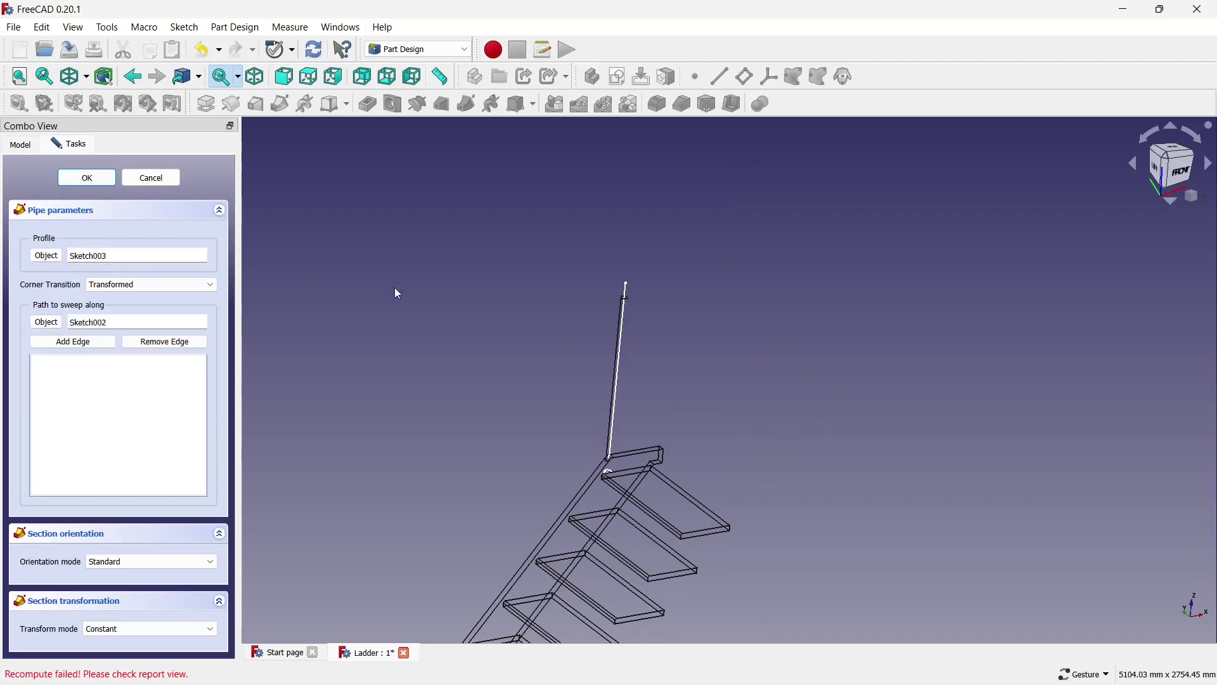
left_click(84, 182)
Switch the model display back to Shaded
scroll(595, 202, "down", 1)
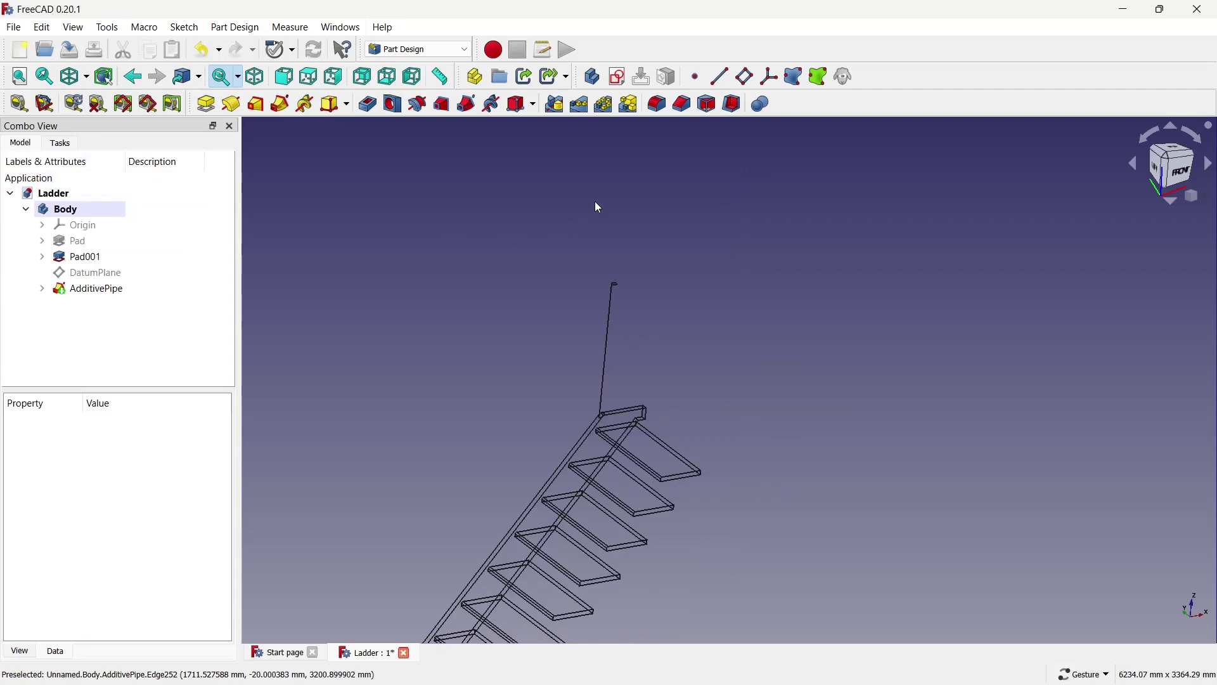
left_click(86, 77)
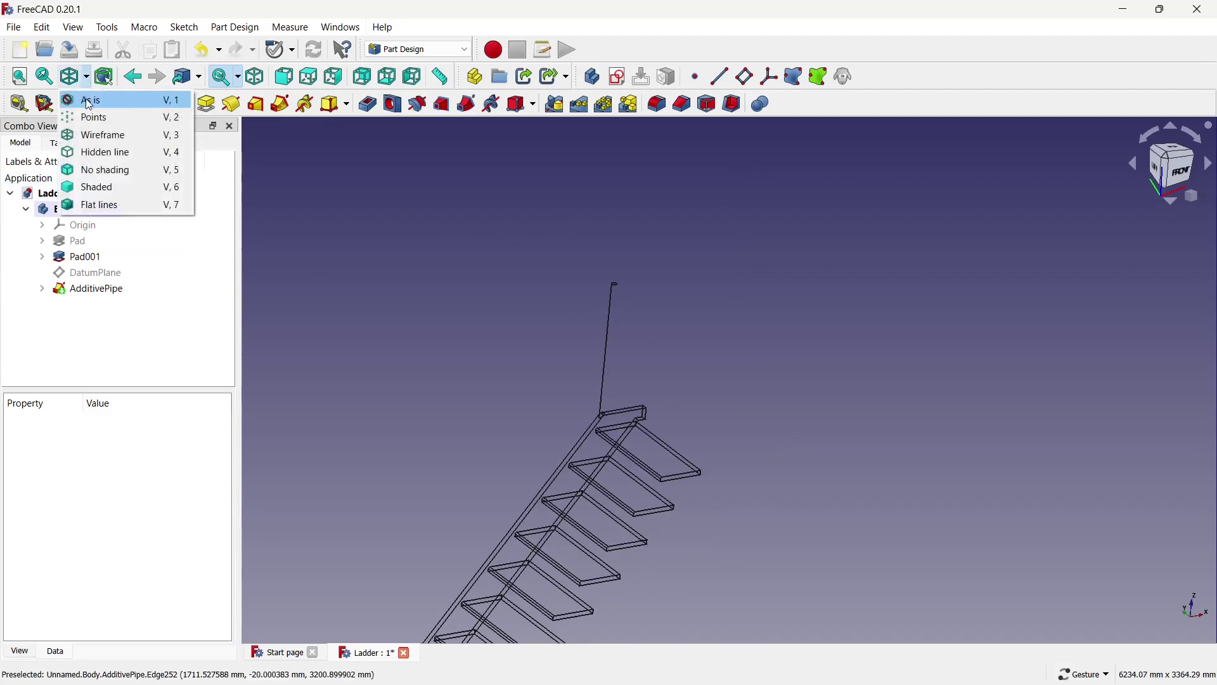
left_click(96, 101)
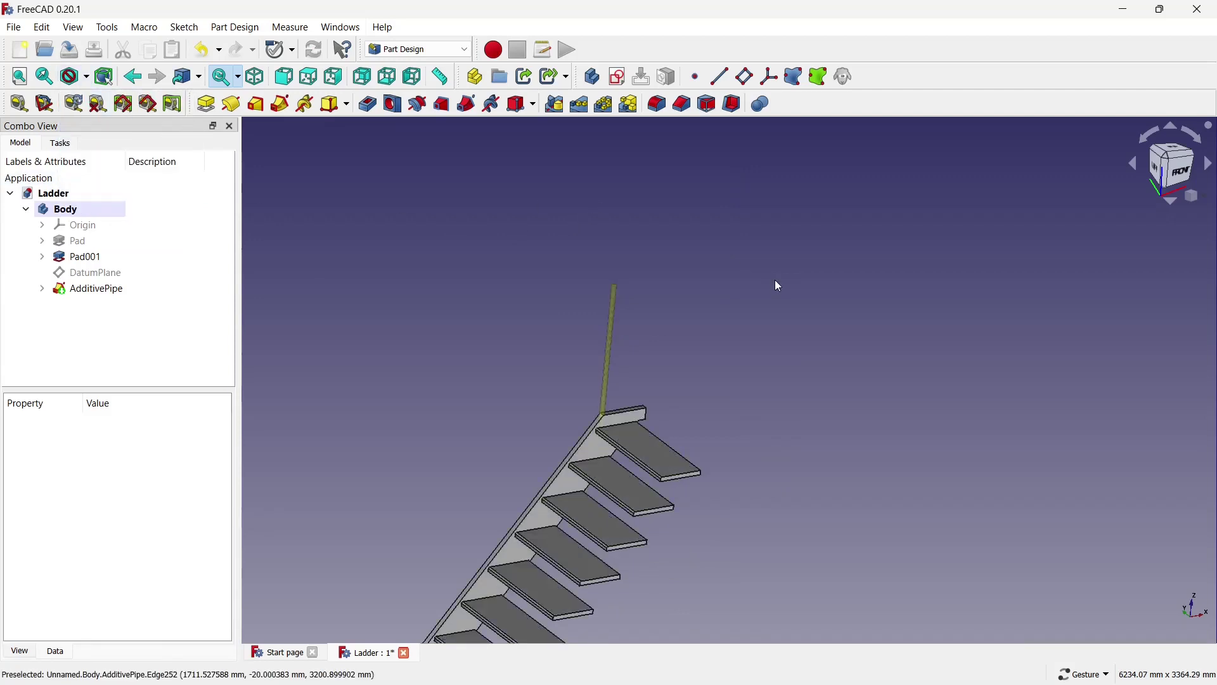
scroll(774, 279, "down", 1)
scroll(595, 364, "up", 2)
scroll(817, 315, "up", 3)
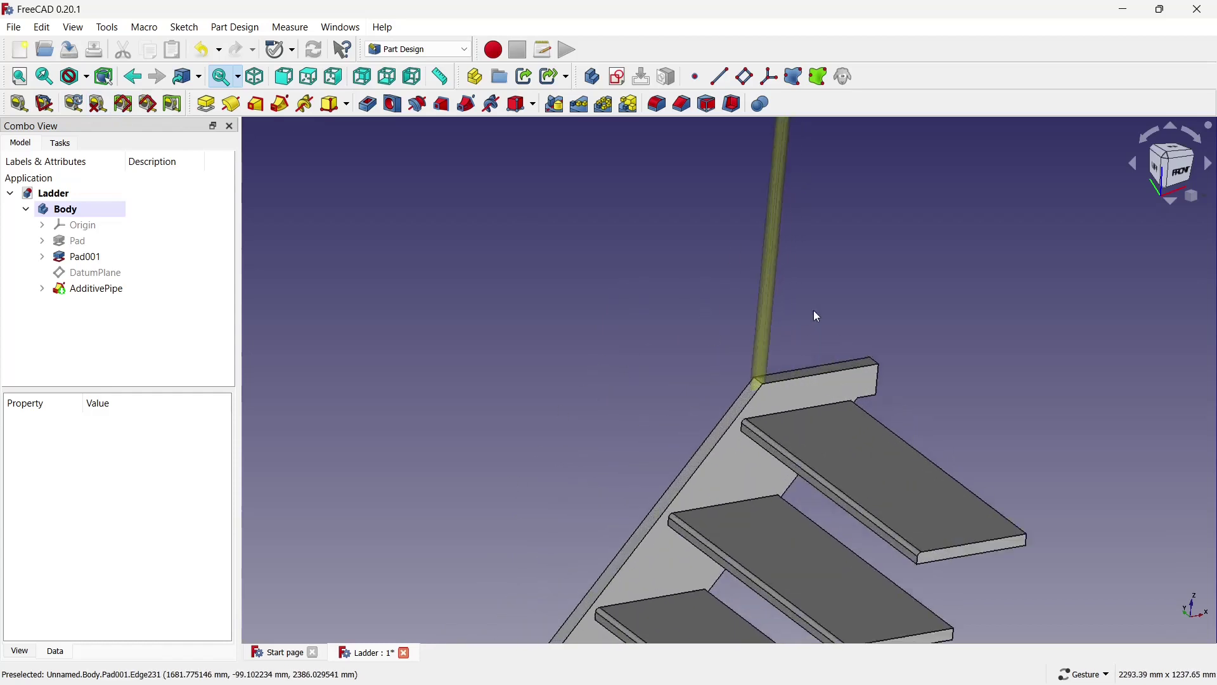
scroll(817, 315, "down", 2)
scroll(748, 325, "down", 2)
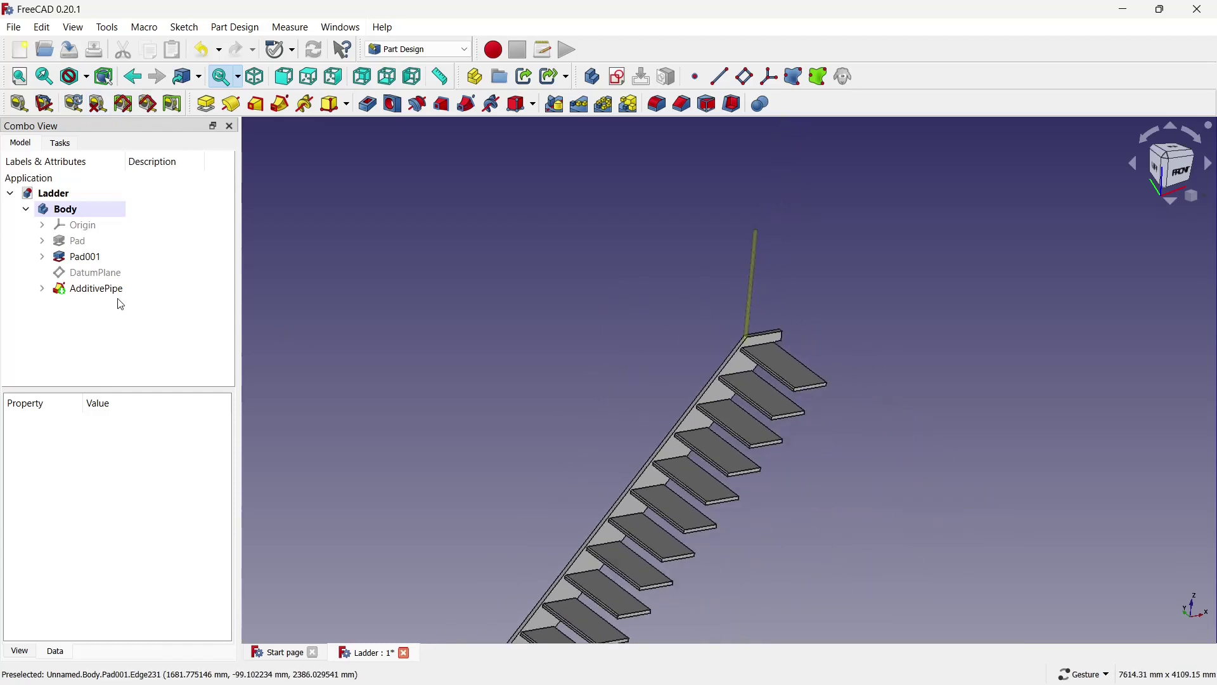
scroll(643, 341, "down", 2)
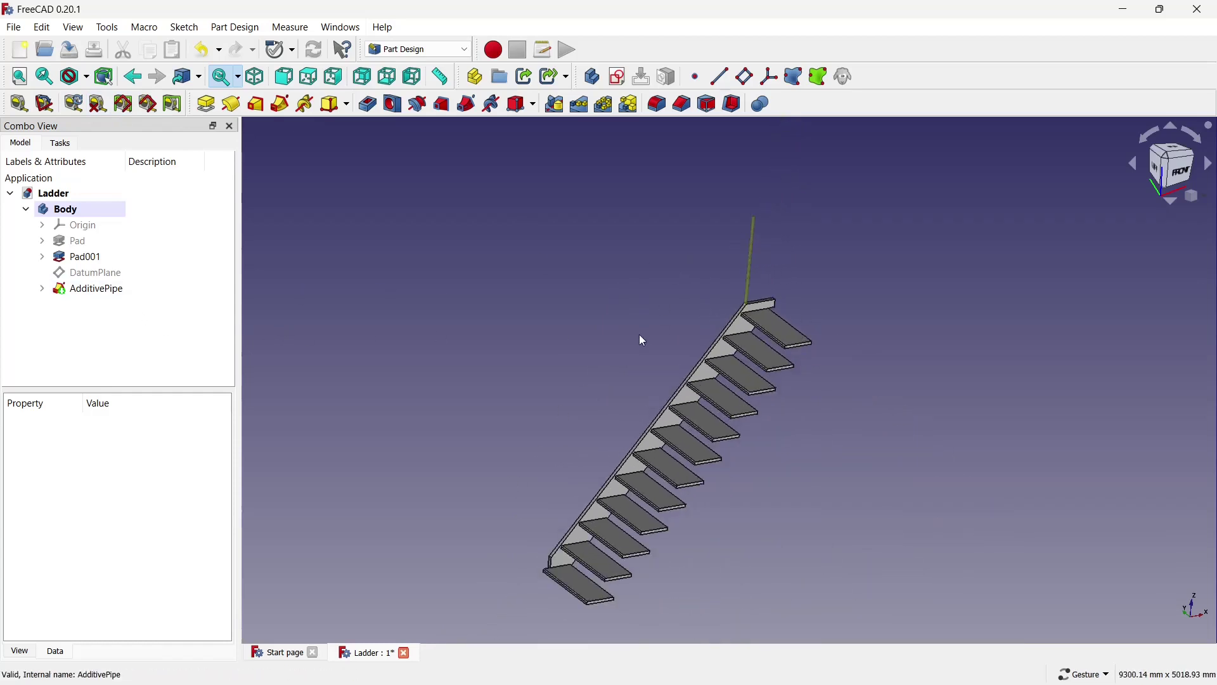
left_click(643, 340)
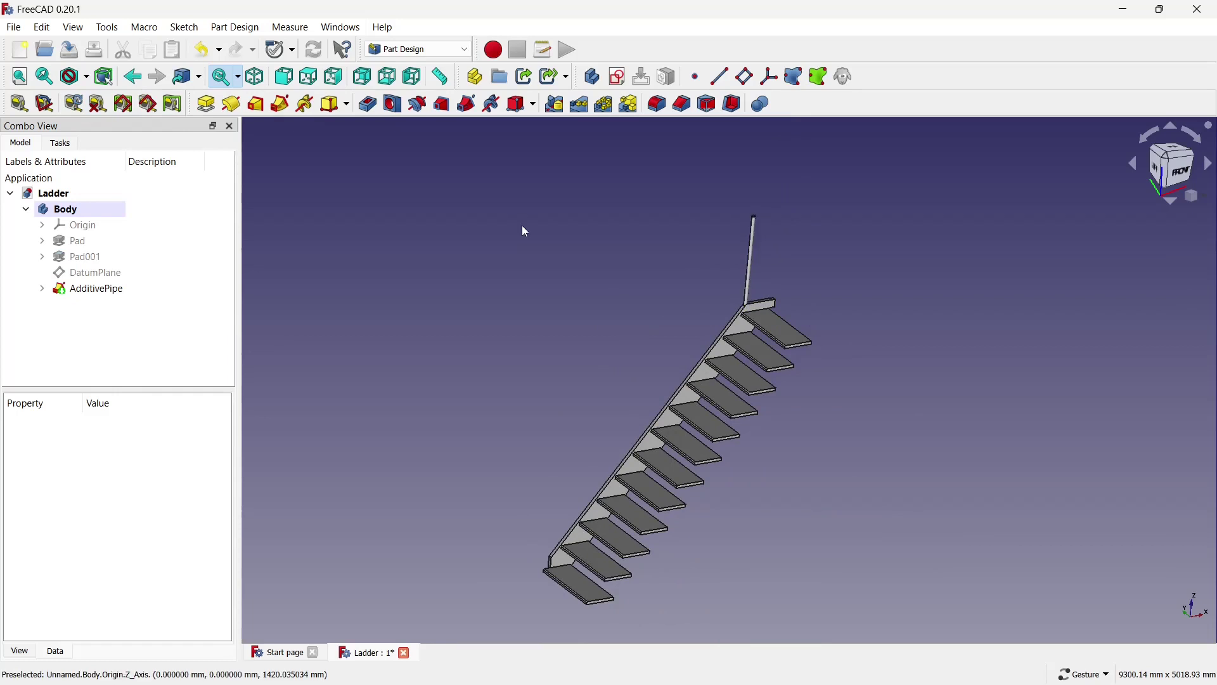
Linear-pattern AdditivePipe along the reversed stair edge: 3 occurrences over 3000 mm
left_click(579, 105)
left_click(136, 267)
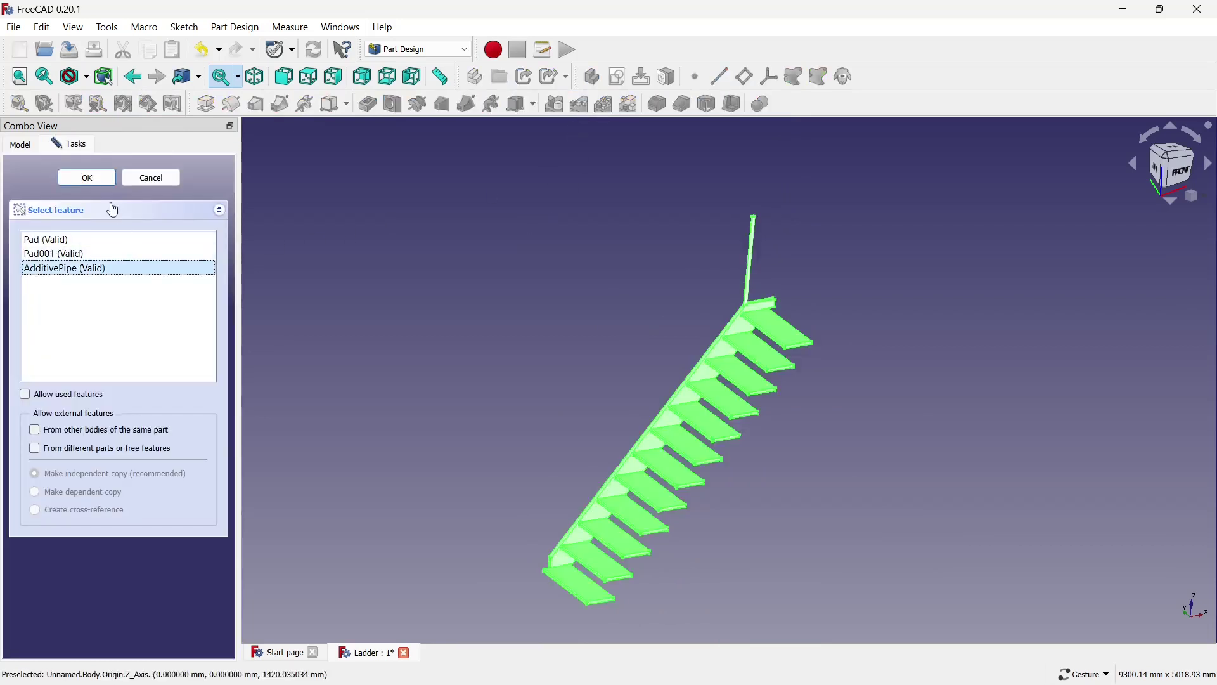
double_click(110, 267)
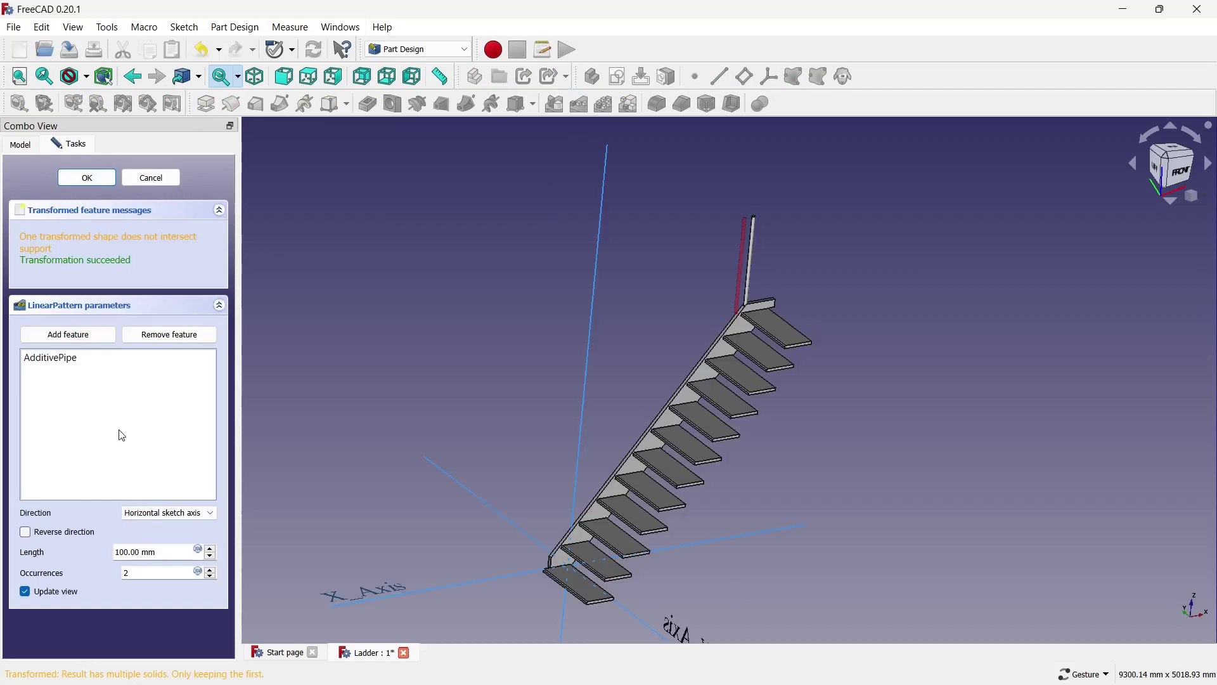
left_click(136, 511)
left_click(152, 589)
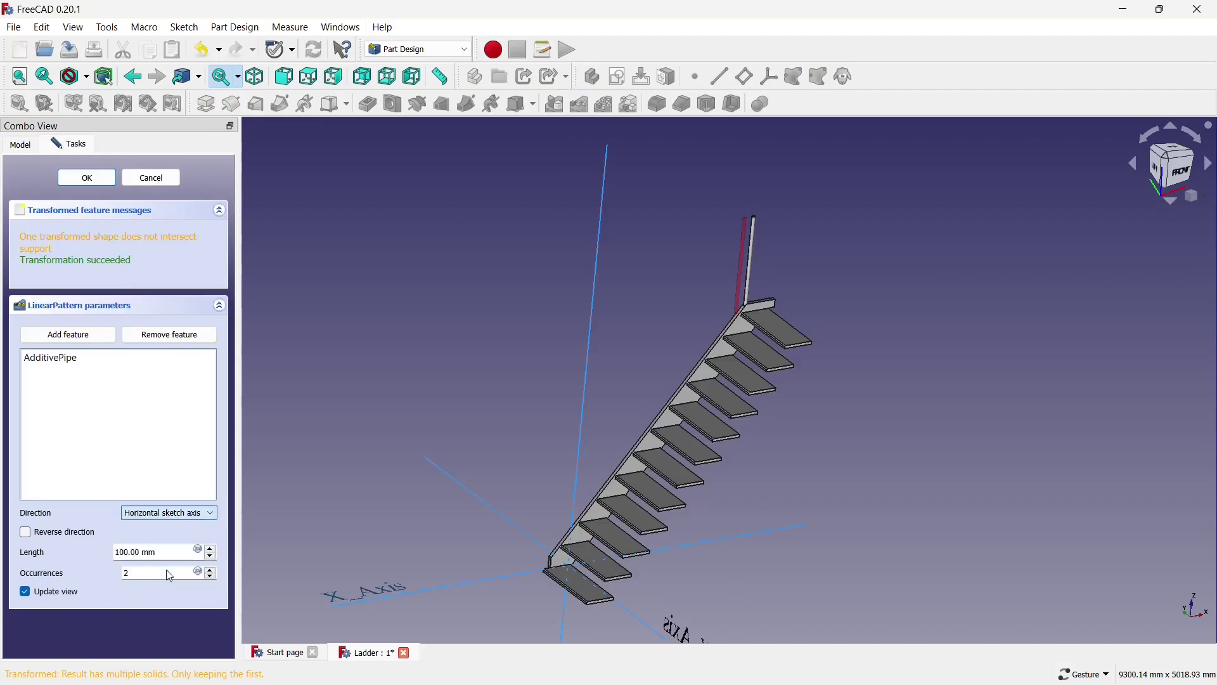
left_click(624, 468)
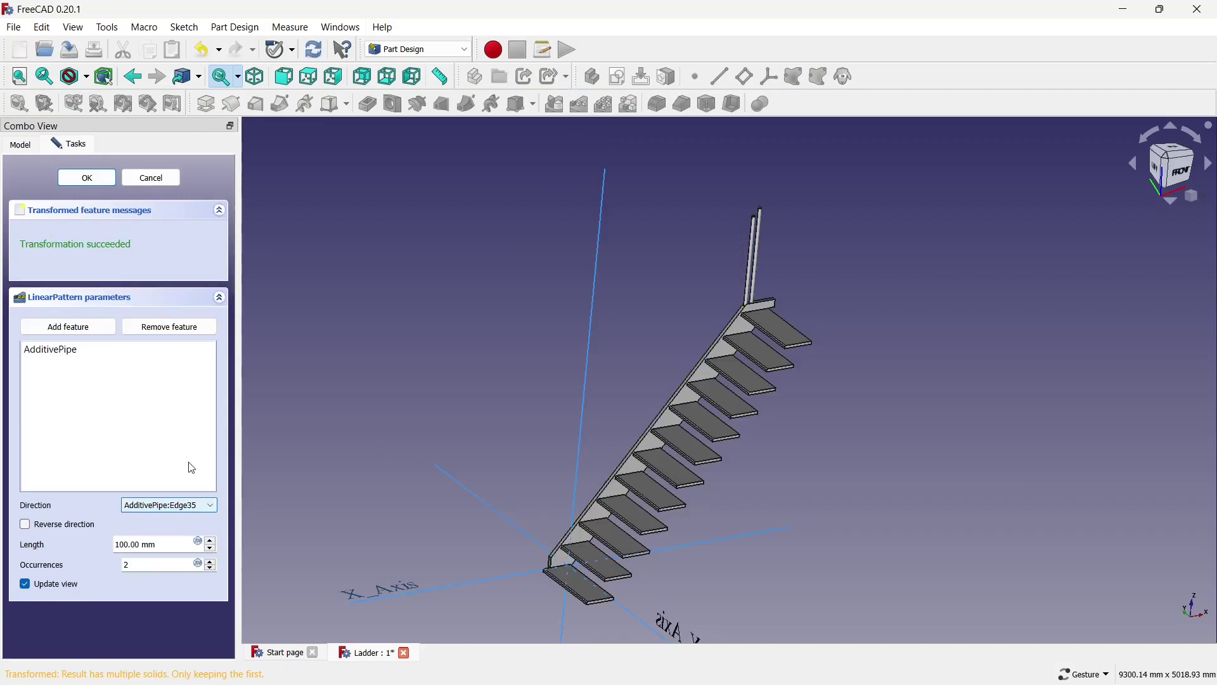
left_click(94, 525)
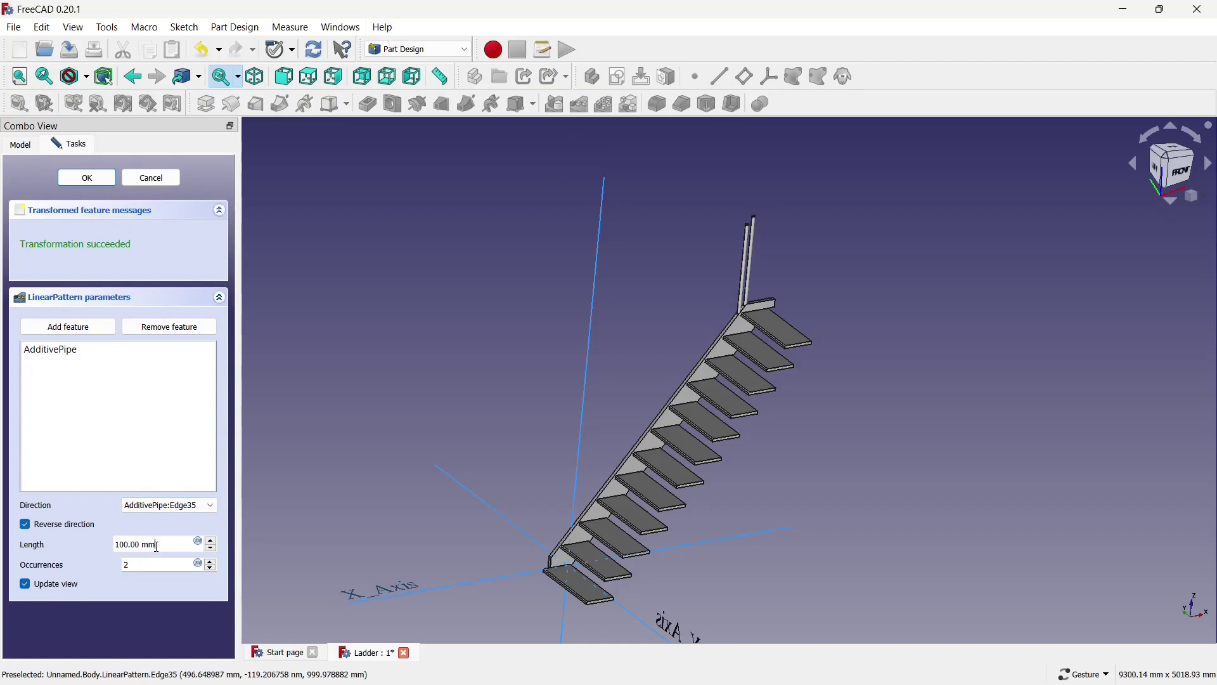
key("Tab")
key("Up")
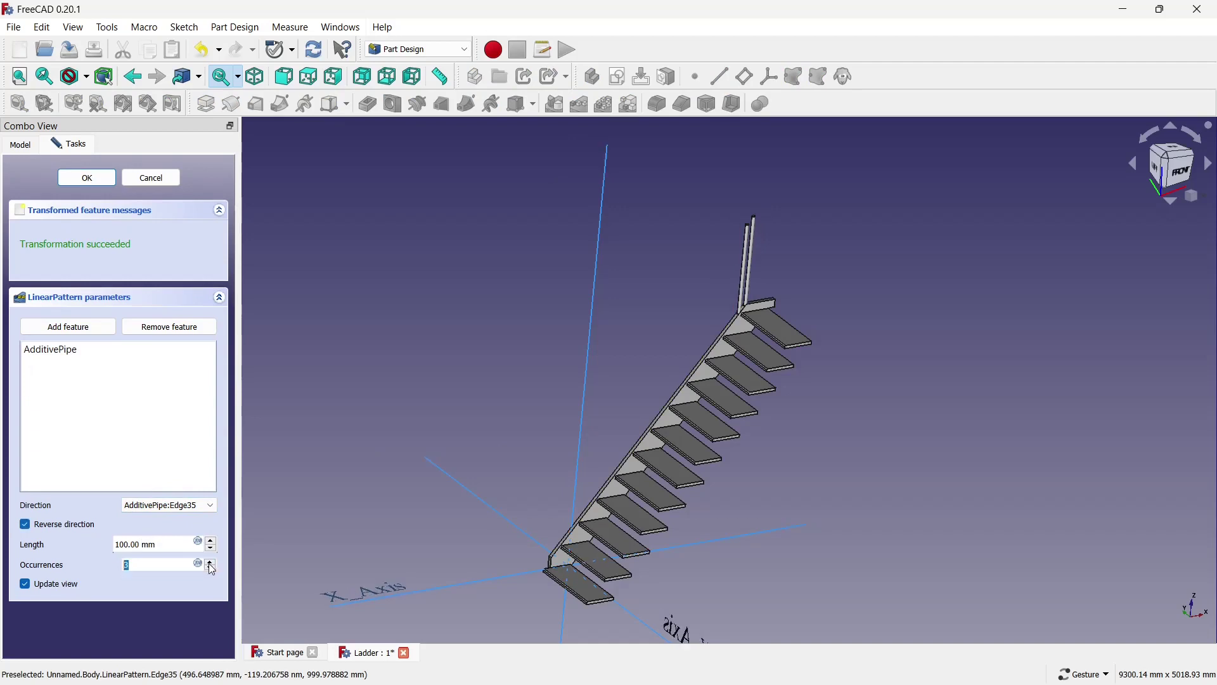
triple_click(178, 543)
type("3")
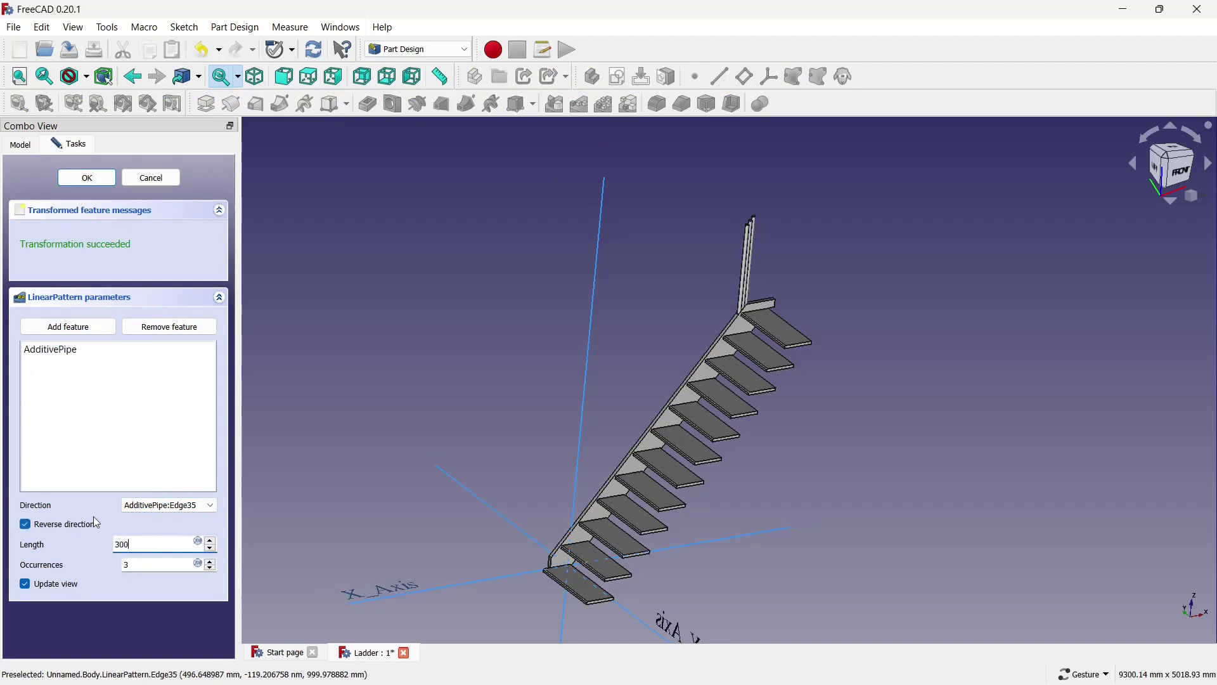
type("0")
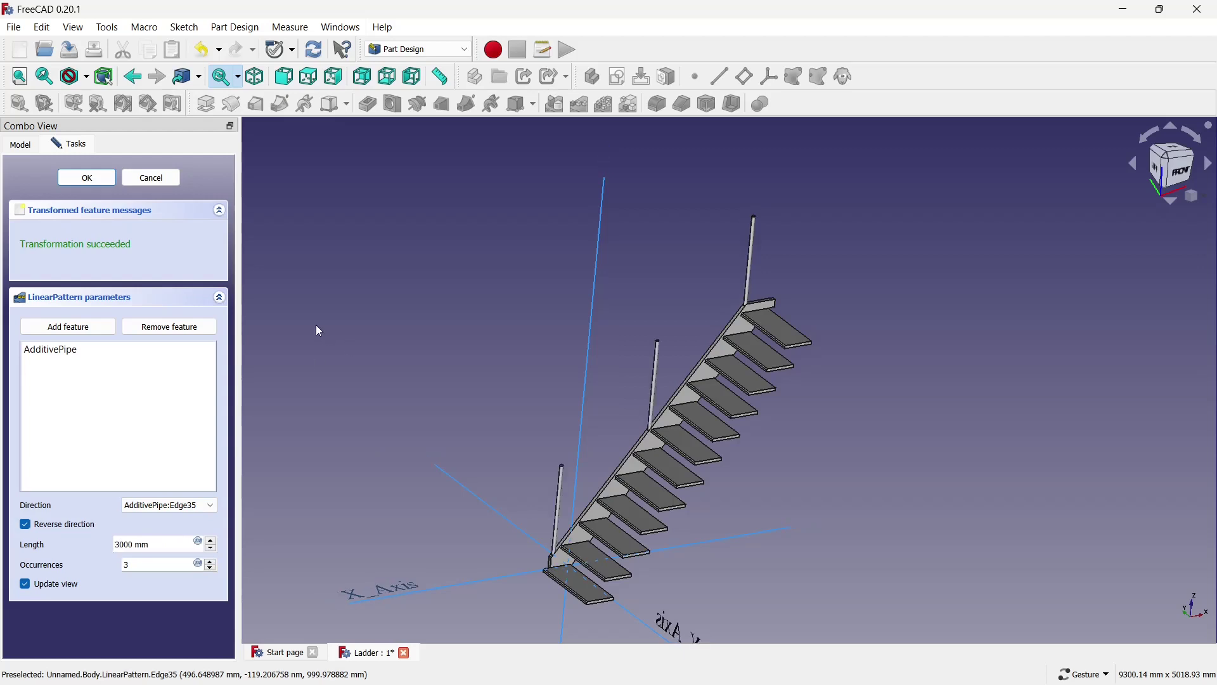
left_click(101, 181)
scroll(634, 298, "down", 2)
scroll(643, 302, "up", 2)
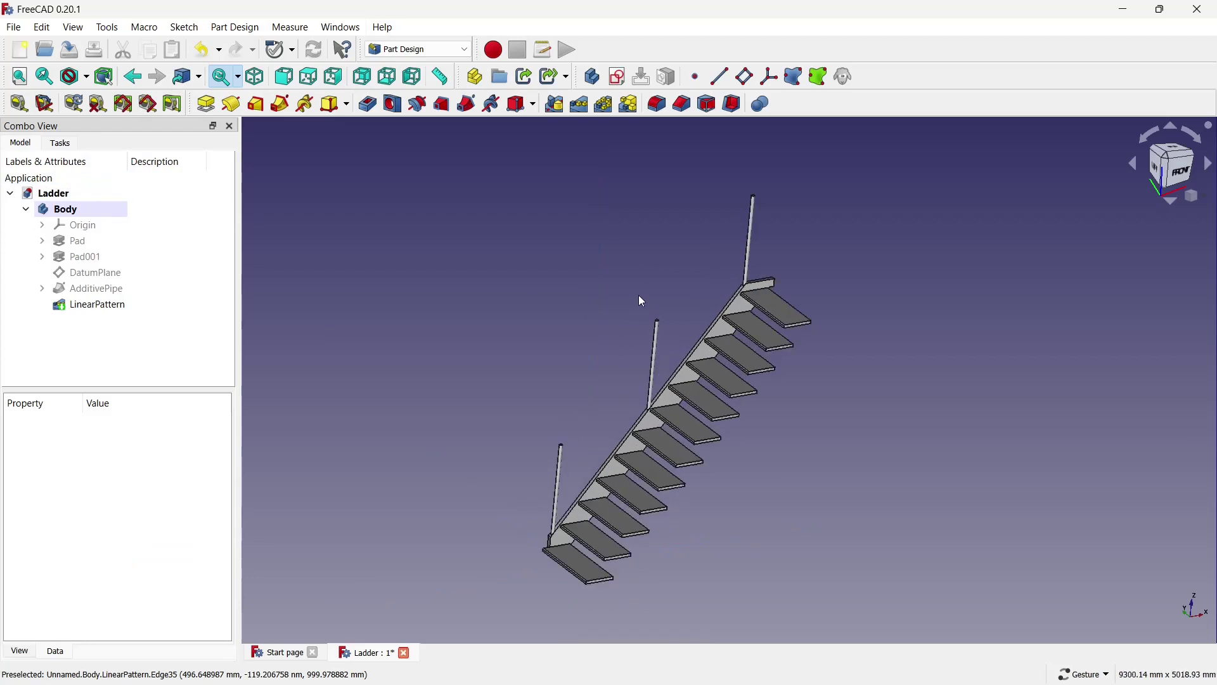
Create Sketch004 on the datum plane, then hide the datum plane
left_click(88, 273)
key("space")
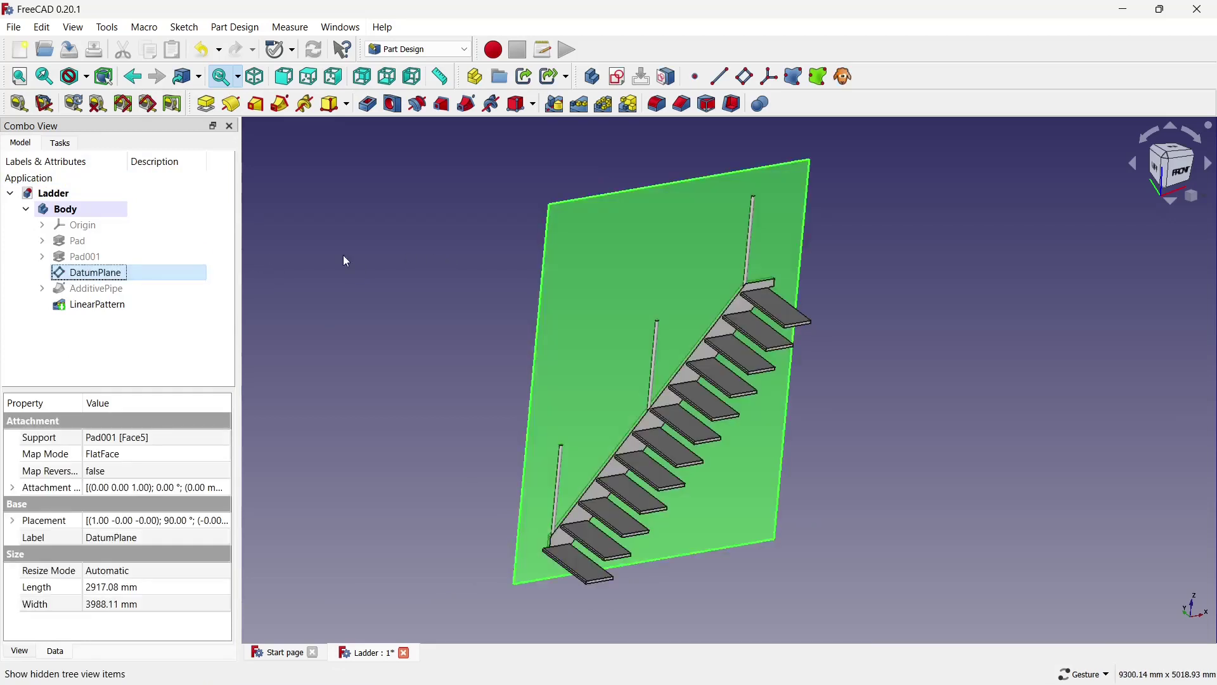
left_click(380, 257)
left_click(564, 254)
left_click(618, 77)
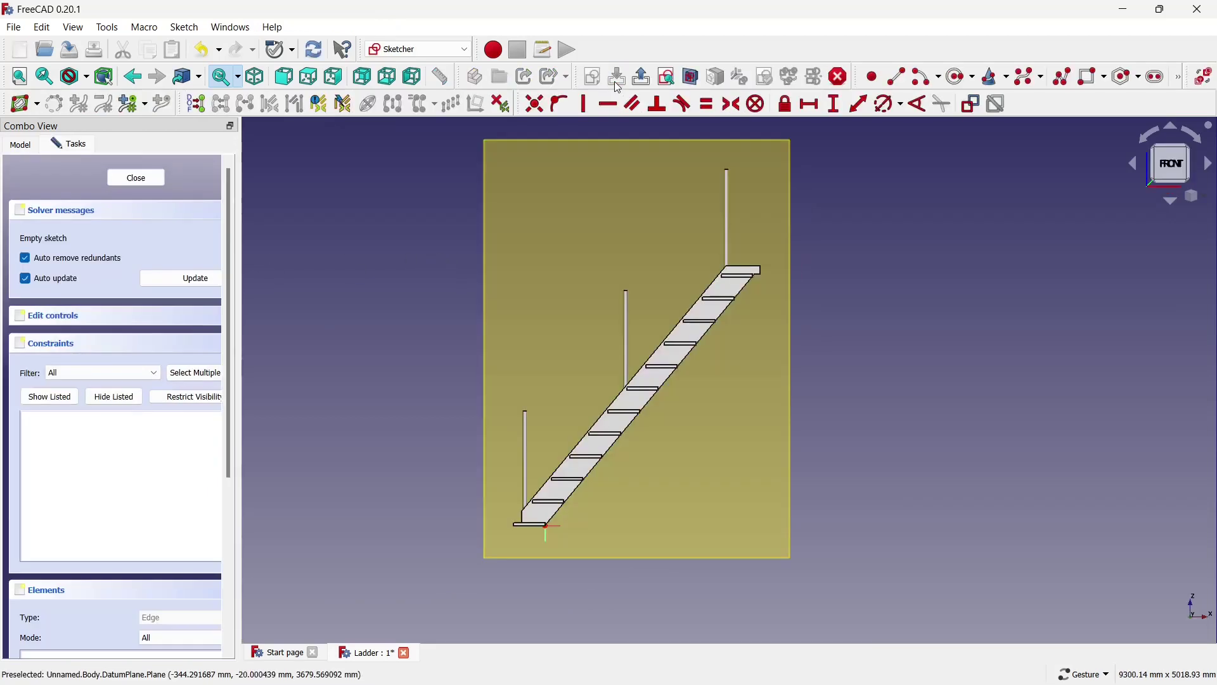
left_click(20, 145)
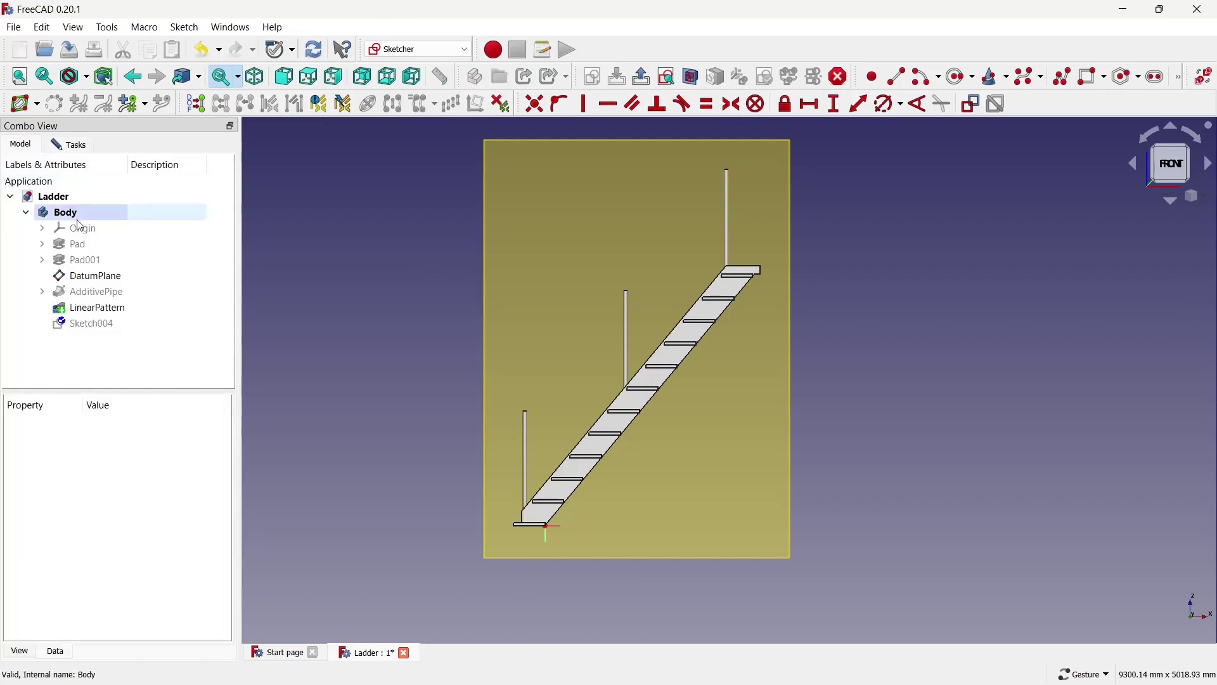
left_click(88, 276)
key("space")
left_click(457, 290)
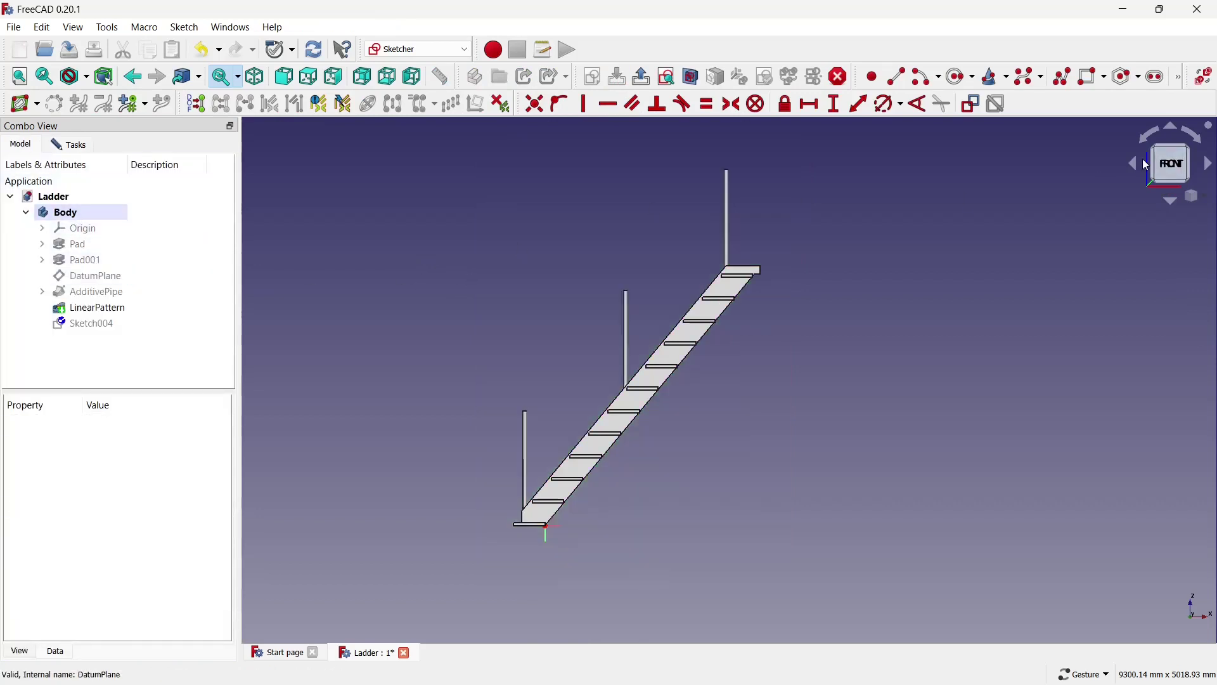
Link the stair stringer edge into the sketch as external geometry
left_click(1179, 77)
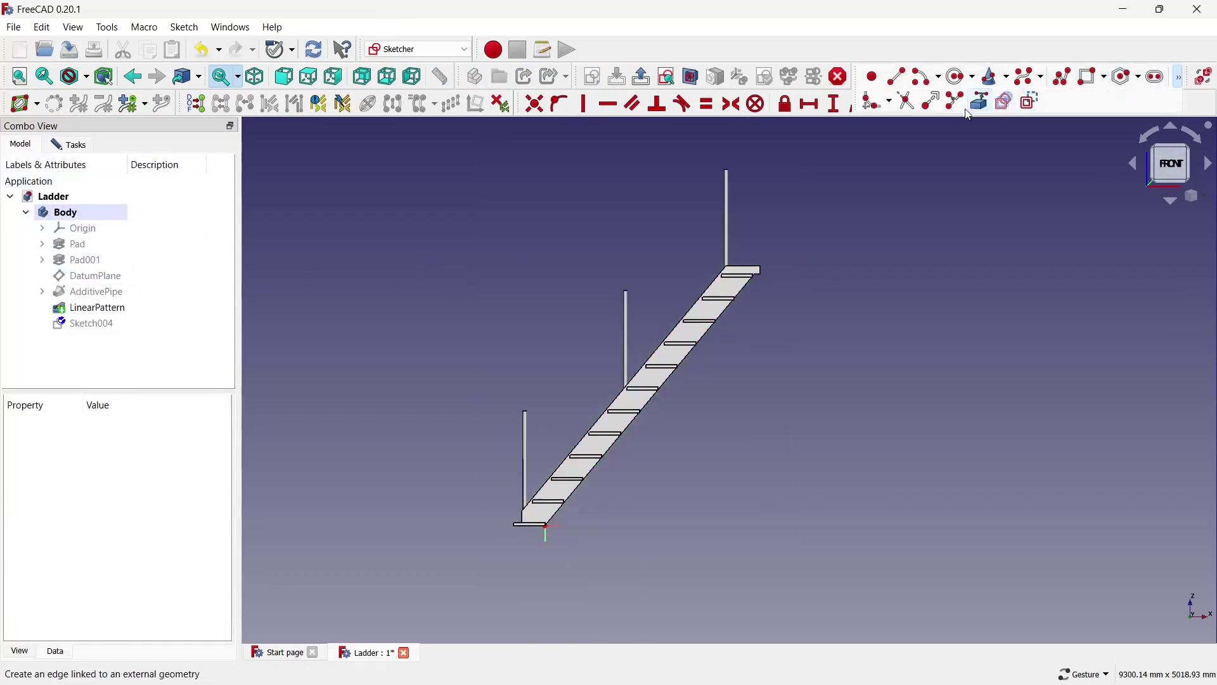
left_click(979, 103)
left_click(712, 291)
right_click(658, 257)
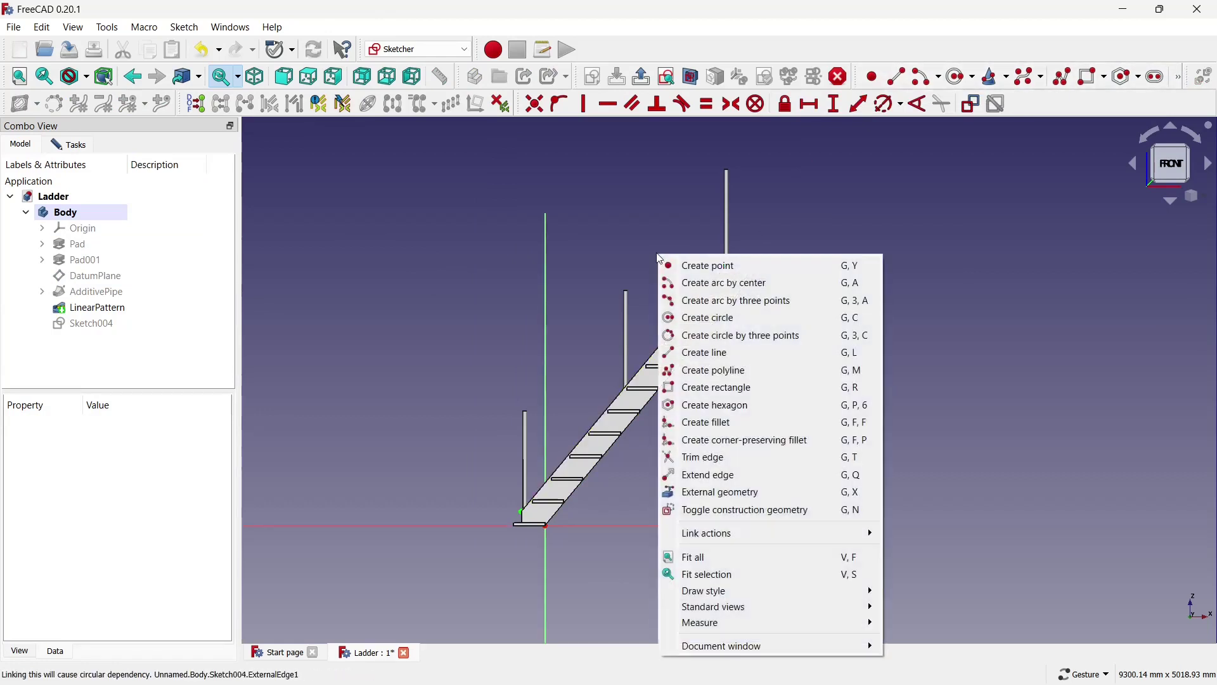
left_click(650, 236)
Draw the handrail line from the top post down to the lowest post, parallel to the stairs
left_click(897, 77)
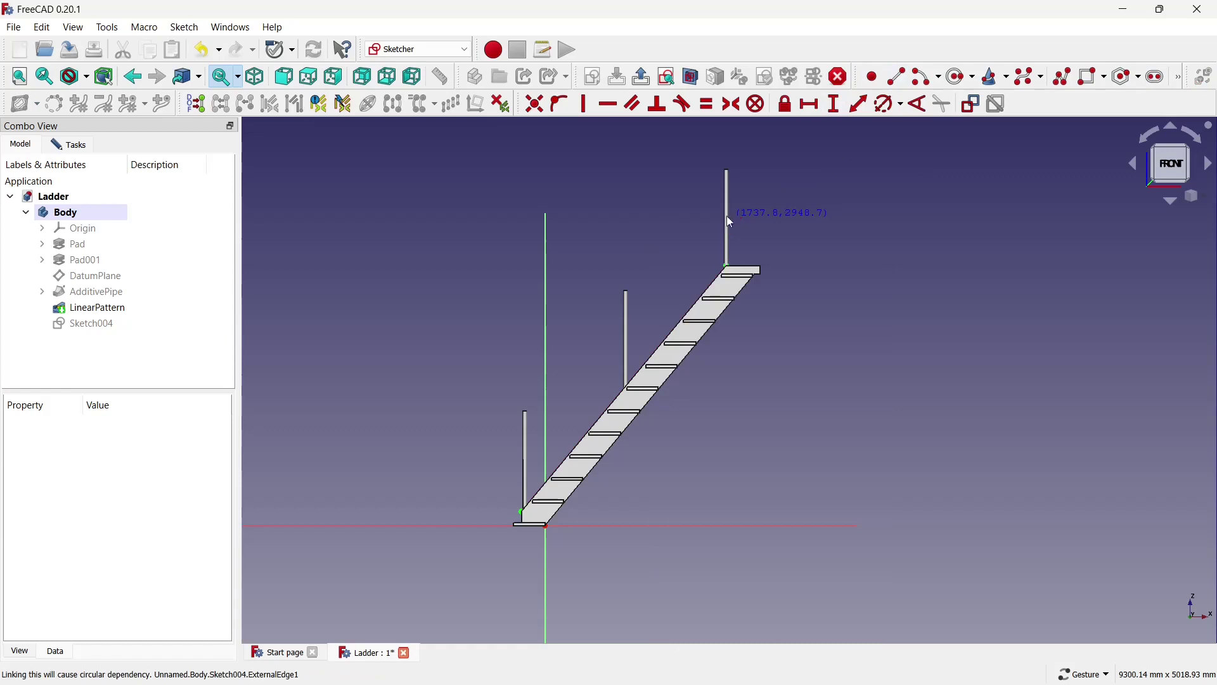
left_click(727, 220)
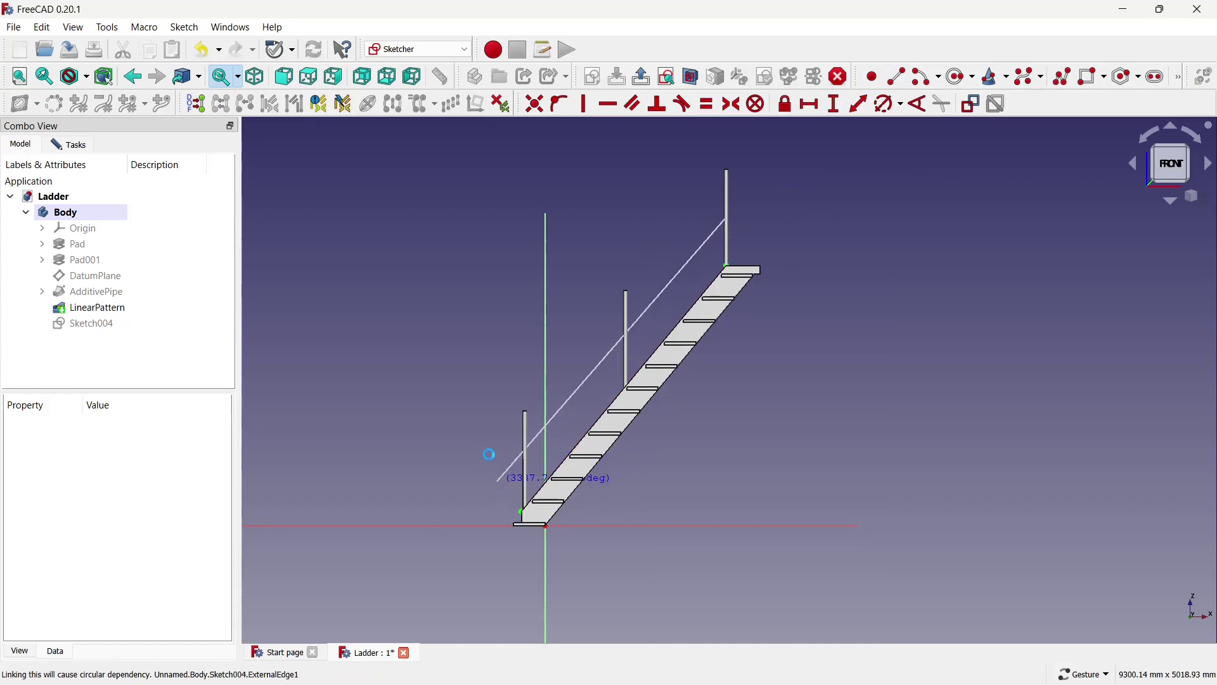
left_click(498, 480)
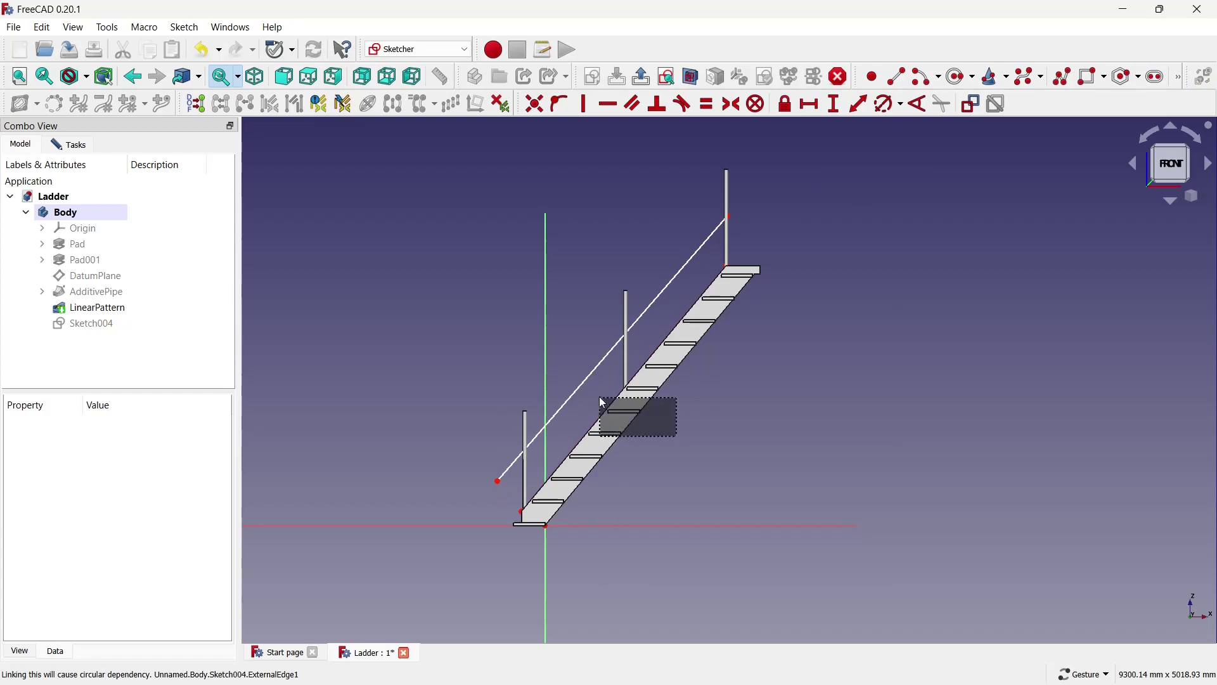
left_click_drag(599, 397, 599, 397)
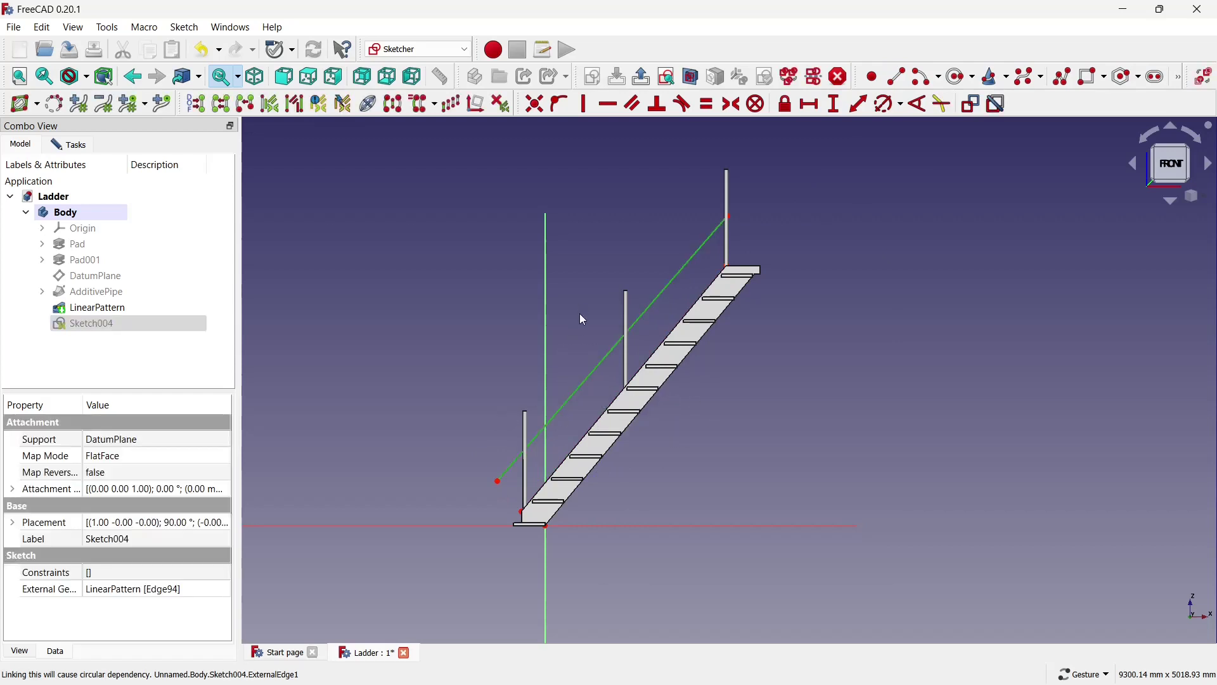
left_click(634, 104)
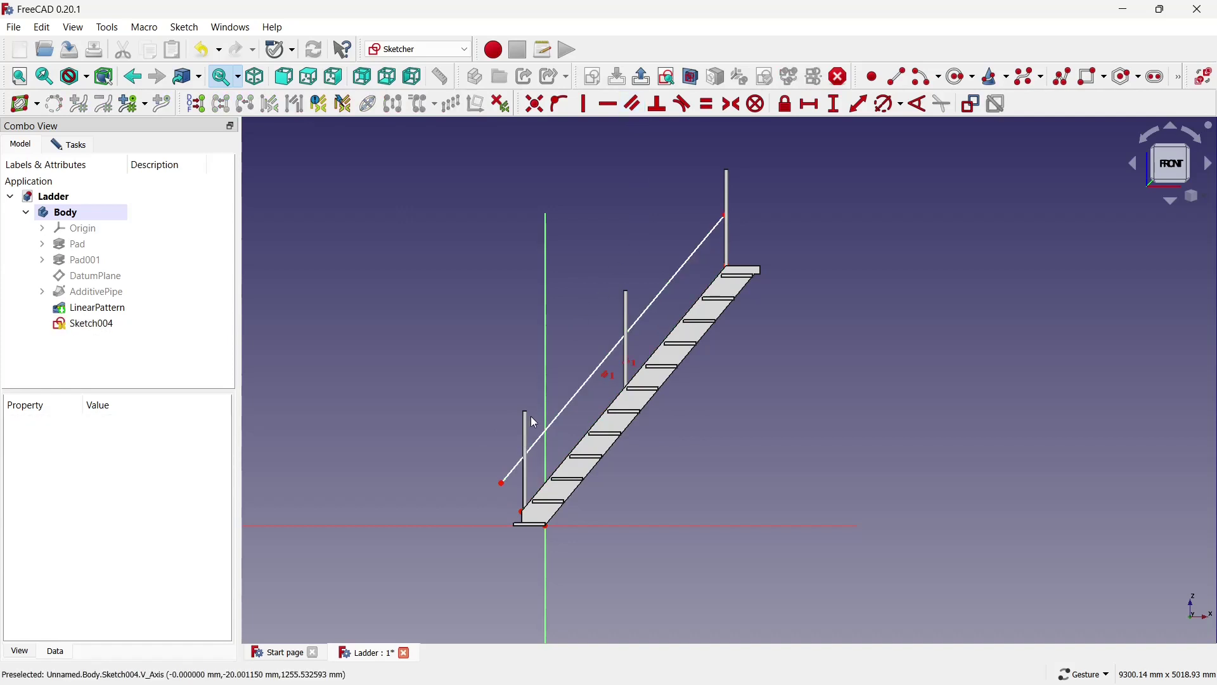
Draw a vertical line up from the diagonal's lower end, adjusting the upper endpoint in wireframe
left_click(900, 77)
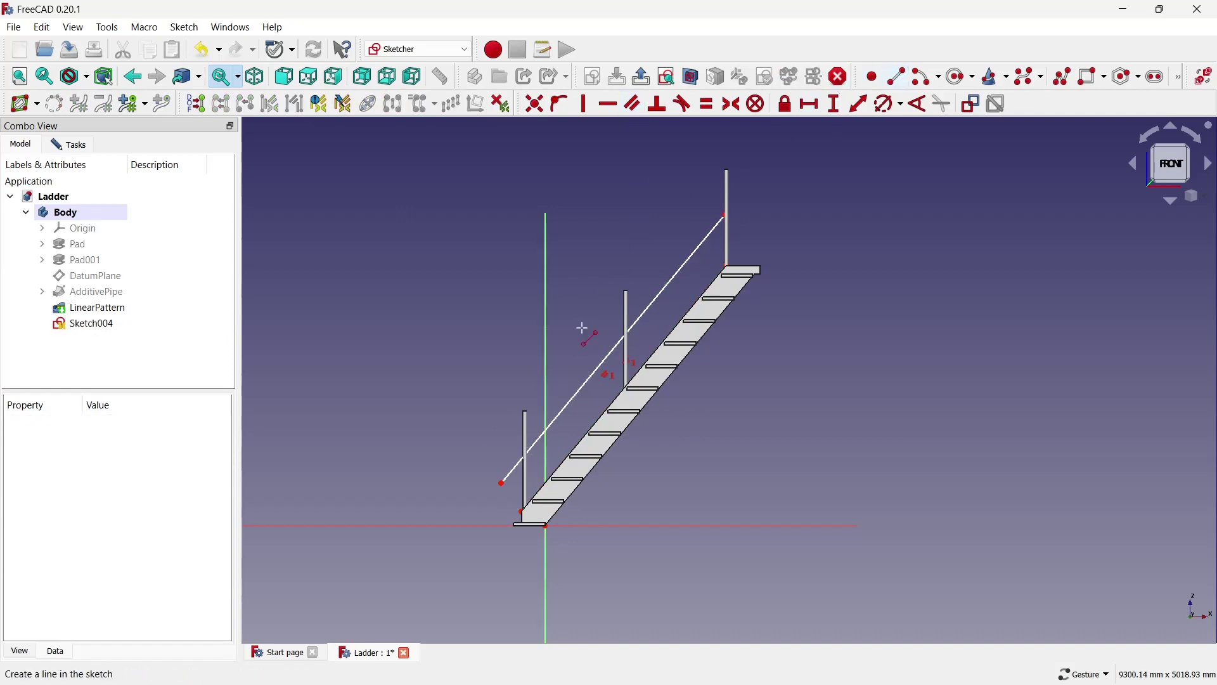
left_click(501, 483)
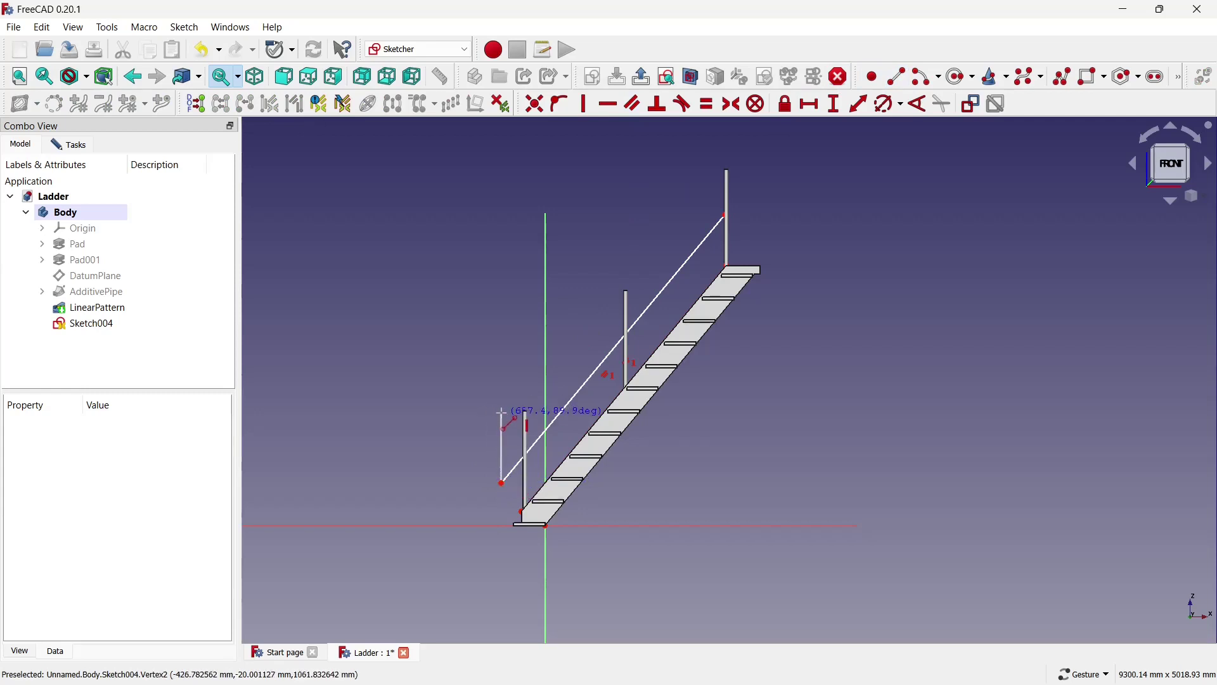
left_click(566, 393)
scroll(731, 201, "up", 2)
scroll(732, 200, "up", 3)
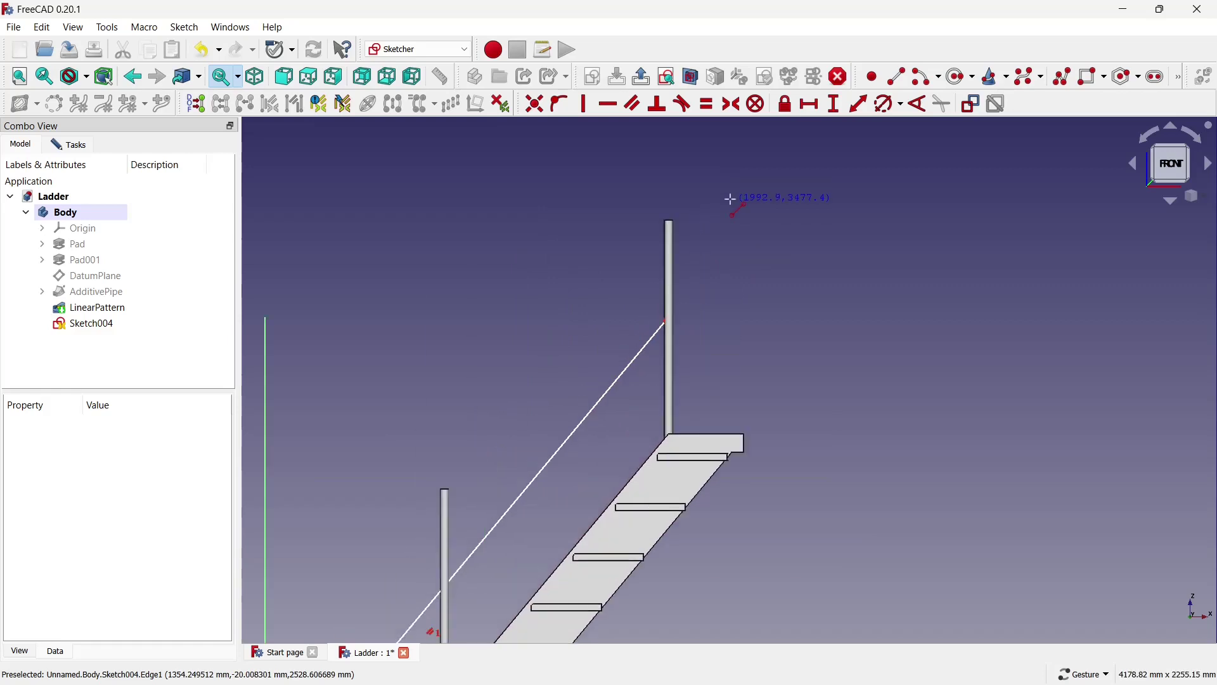
left_click(93, 83)
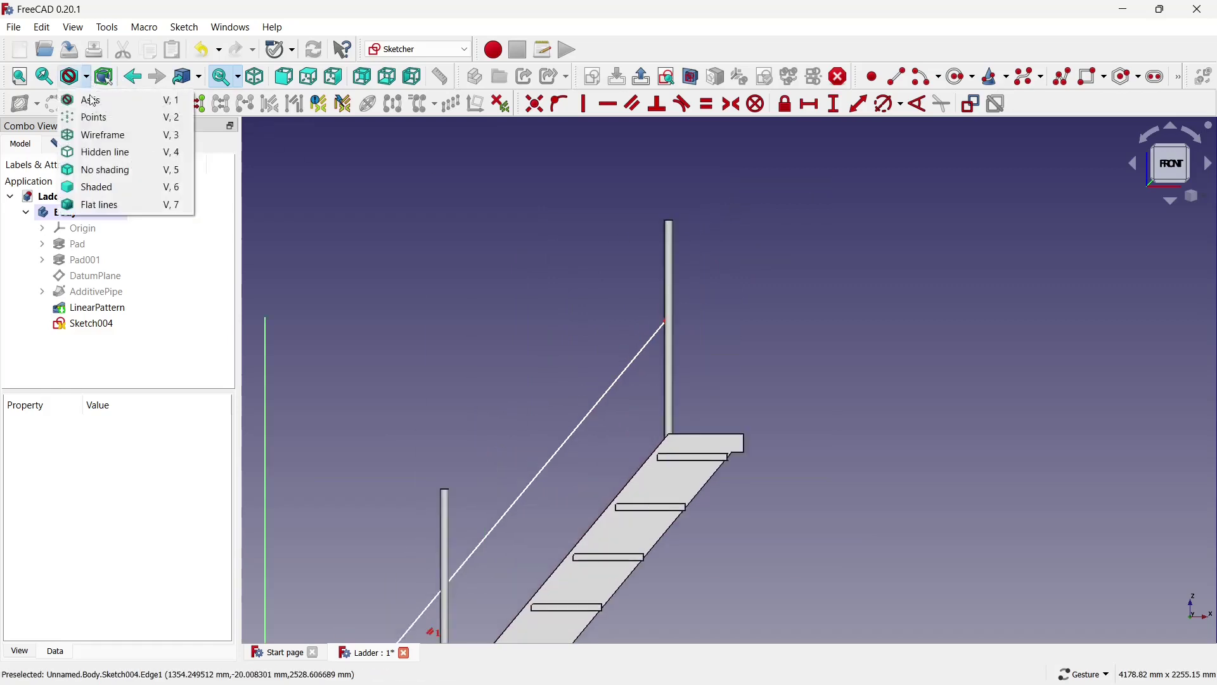
left_click(93, 135)
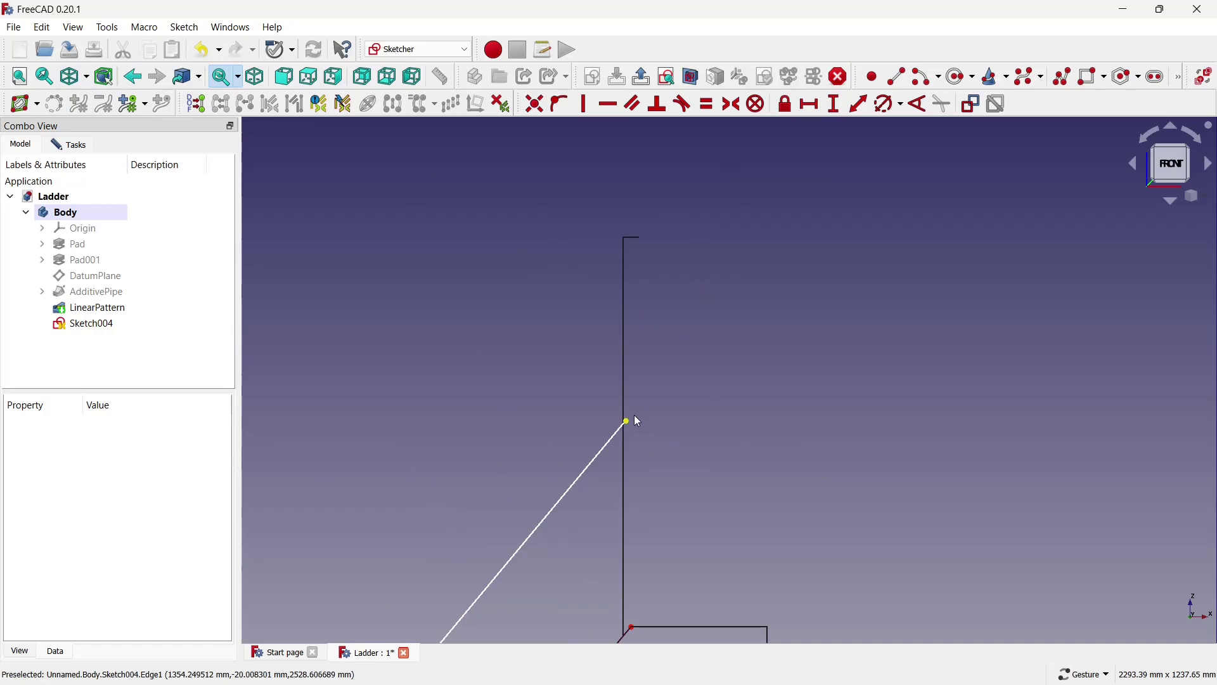
right_click(638, 421)
left_click_drag(638, 421, 637, 419)
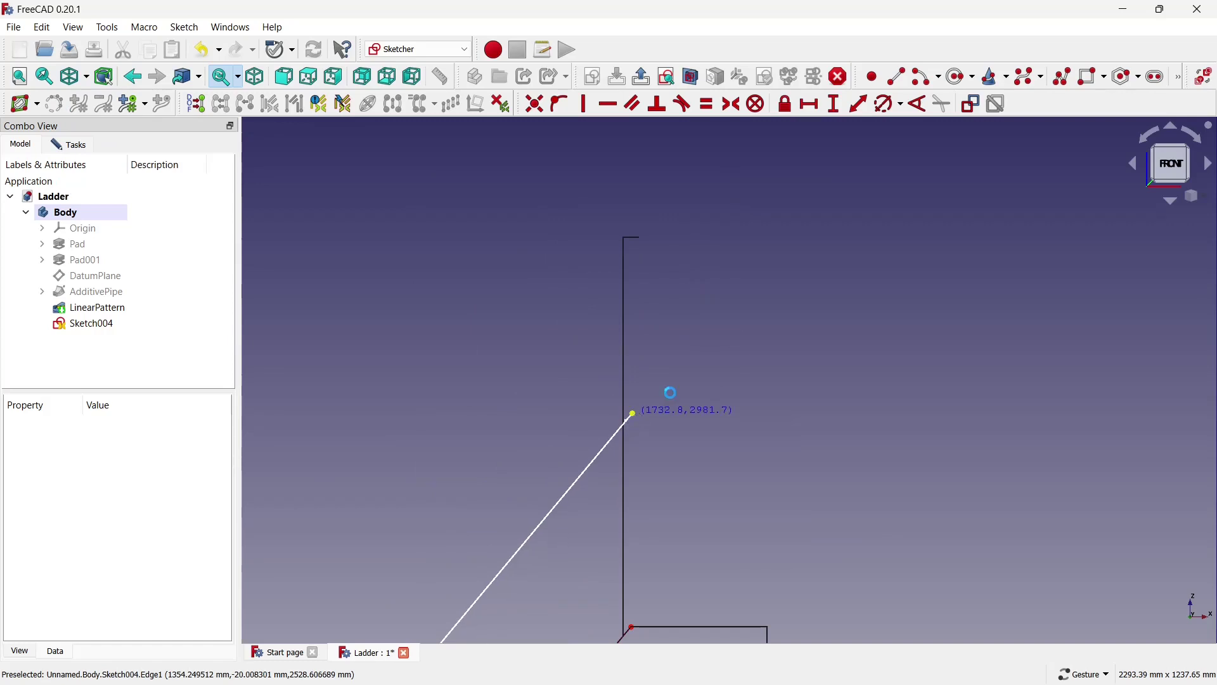
left_click(86, 79)
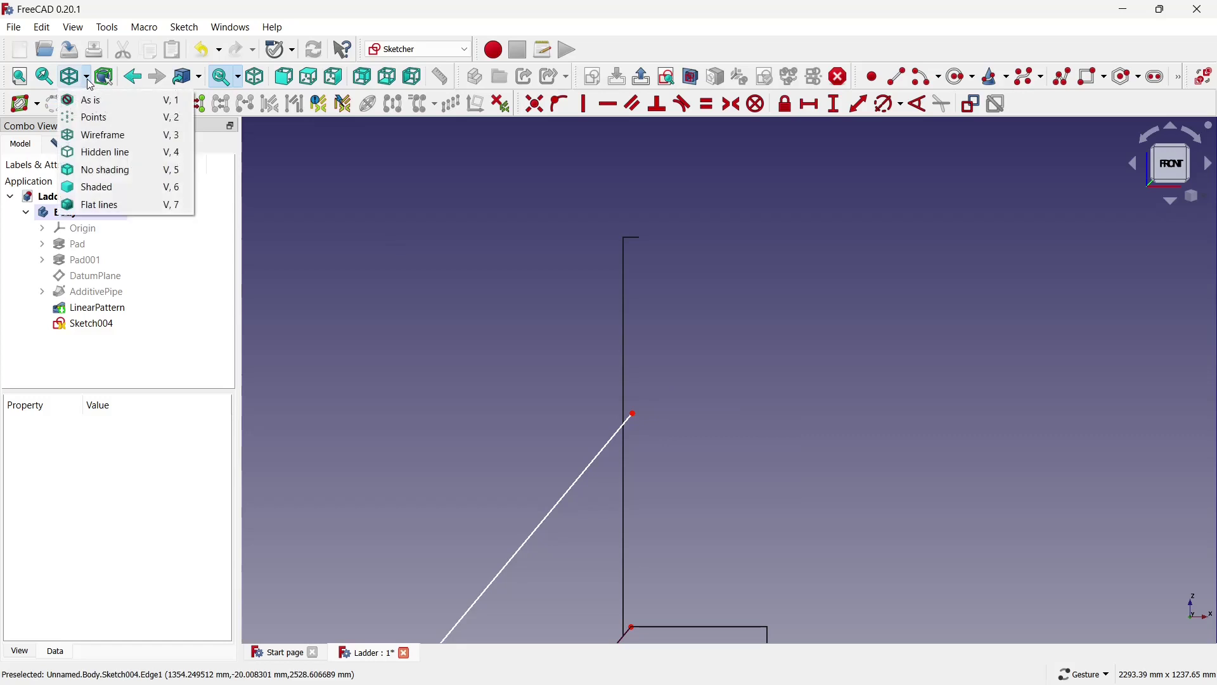
left_click(597, 349)
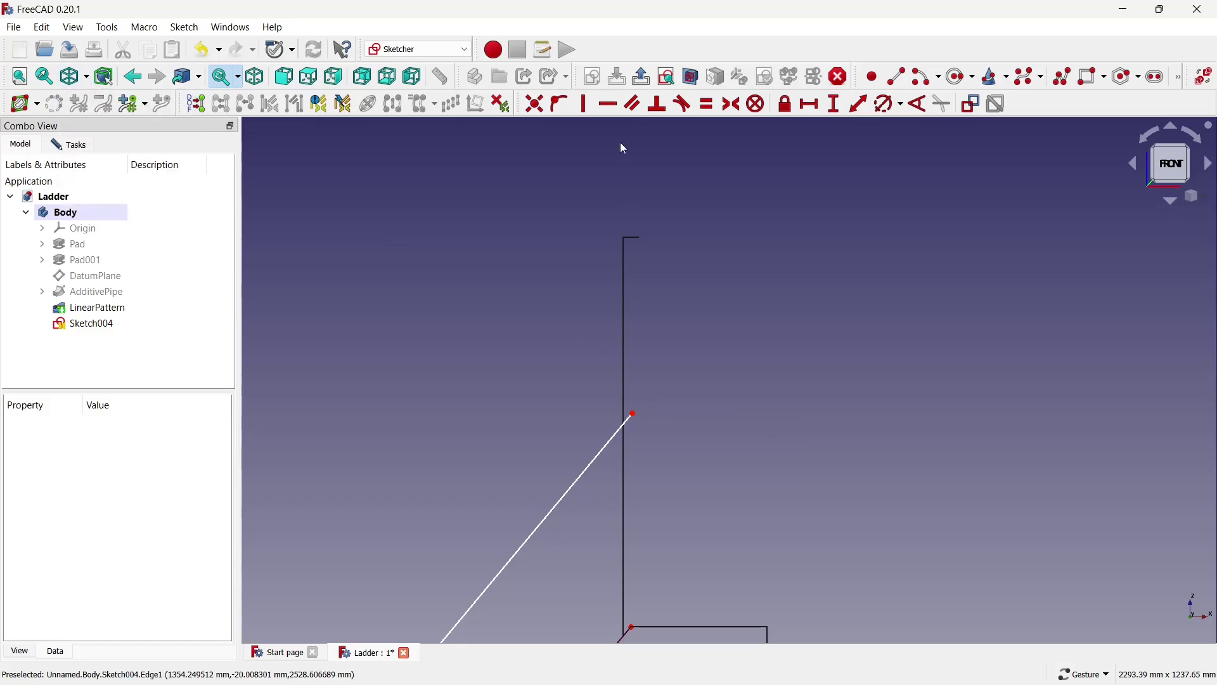
Draw a vertical line up from the diagonal's upper end and restore the solid draw style
left_click(889, 85)
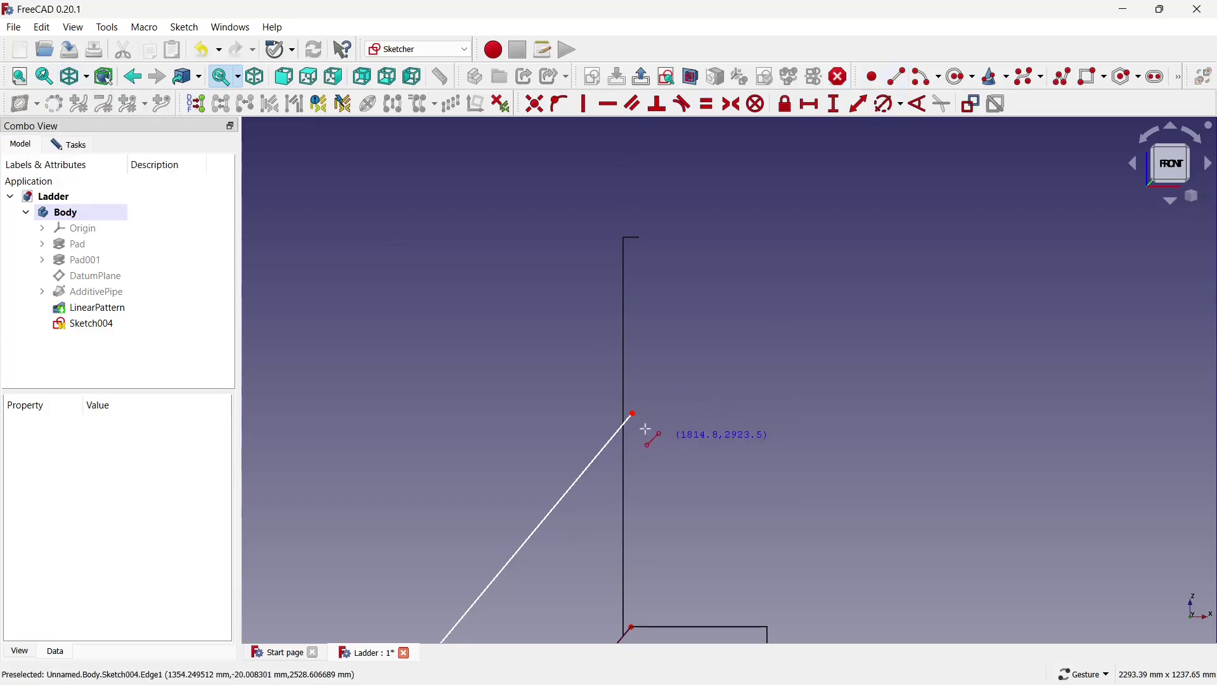
left_click(632, 413)
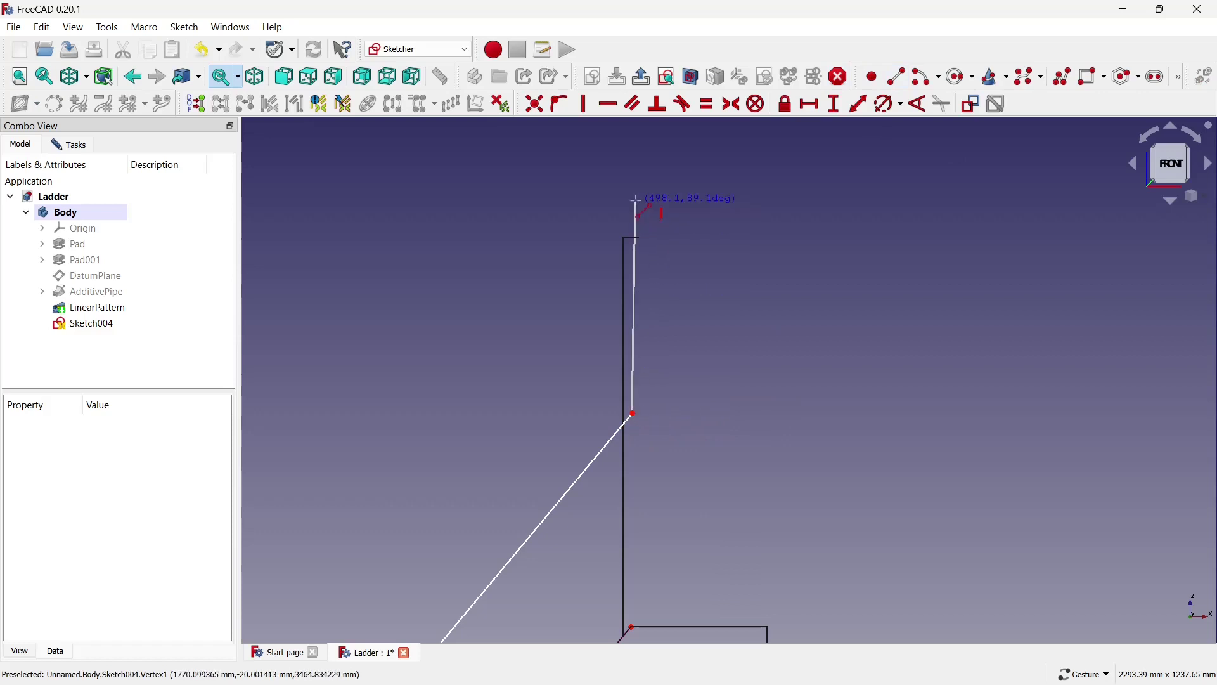
left_click(636, 200)
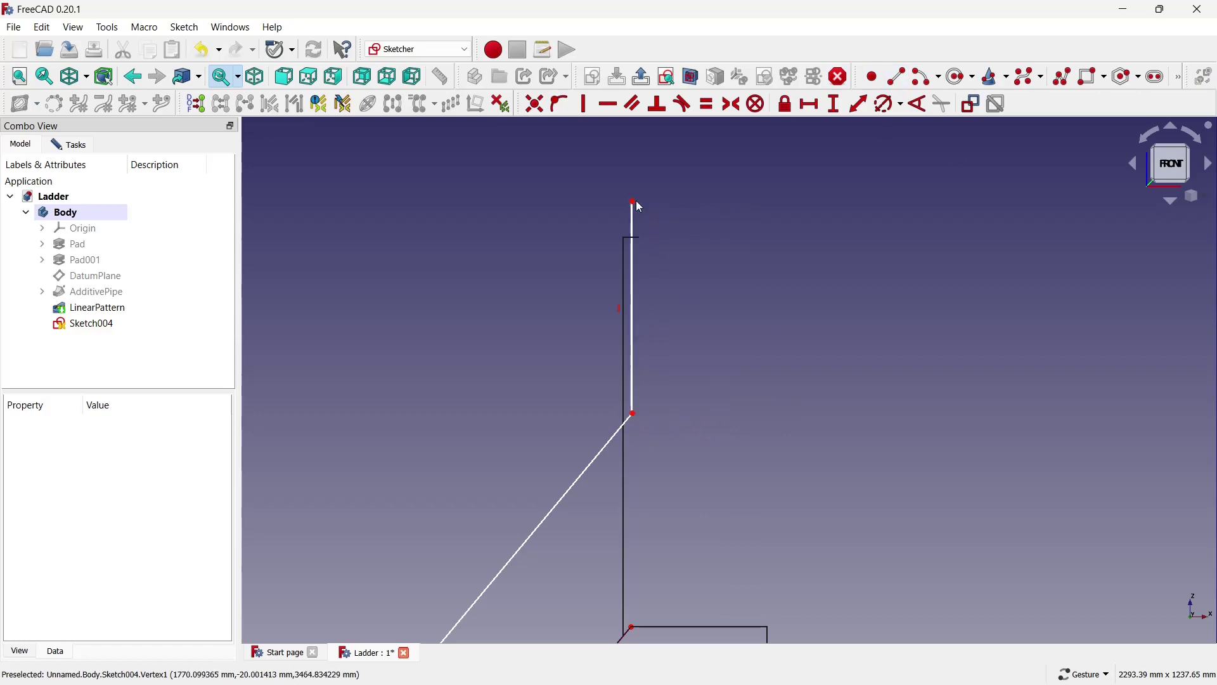
left_click(87, 77)
left_click(95, 98)
scroll(797, 293, "down", 4)
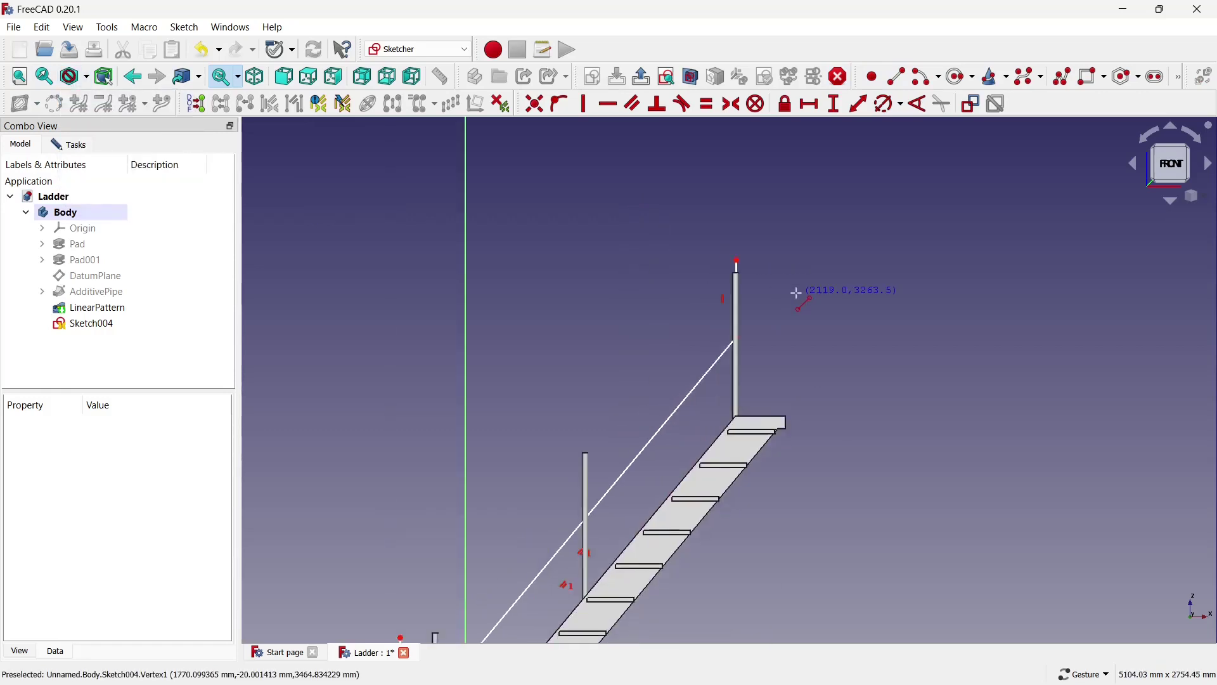
scroll(797, 293, "down", 1)
scroll(555, 263, "down", 3)
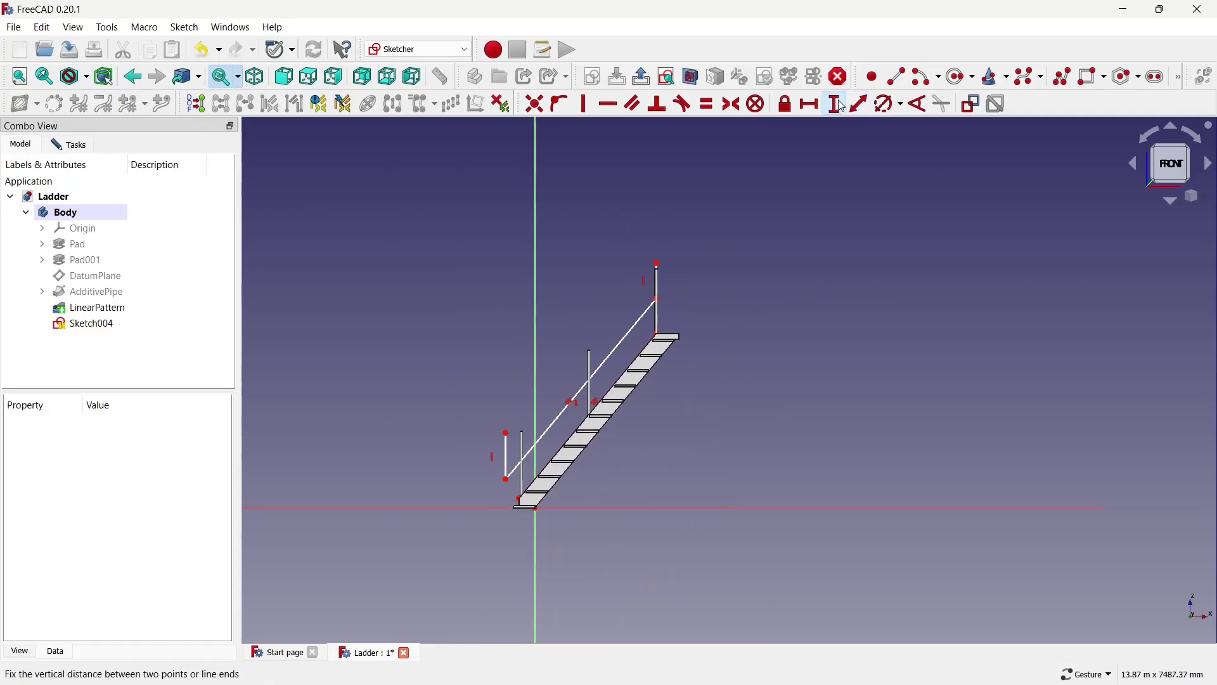
Constrain the left vertical line to a 600 mm height
scroll(457, 437, "up", 2)
scroll(448, 436, "up", 3)
left_click(521, 445)
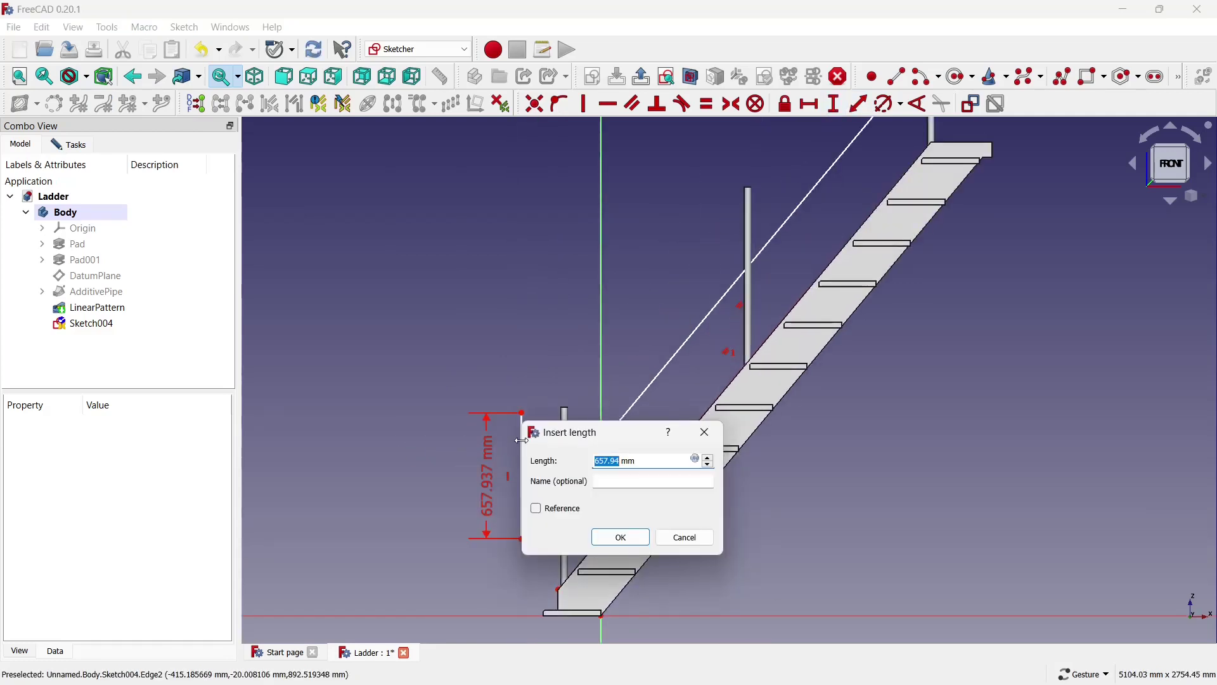
type("600")
key("Return")
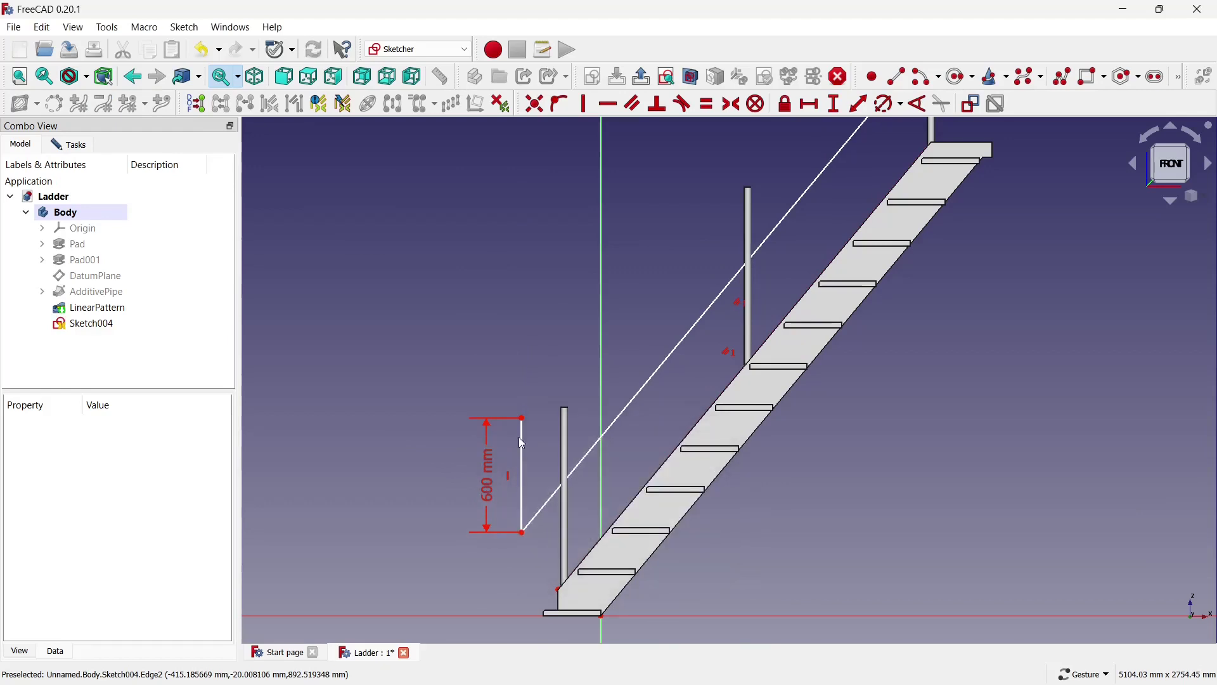
scroll(547, 462, "down", 2)
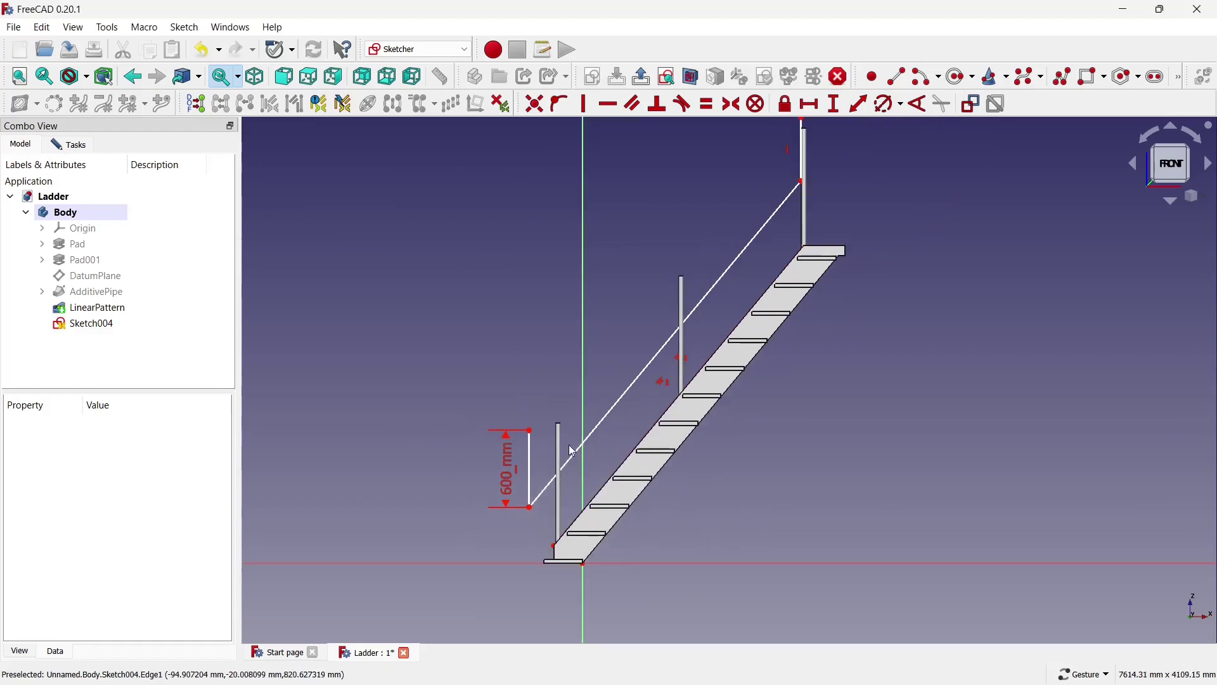
scroll(776, 328, "down", 3)
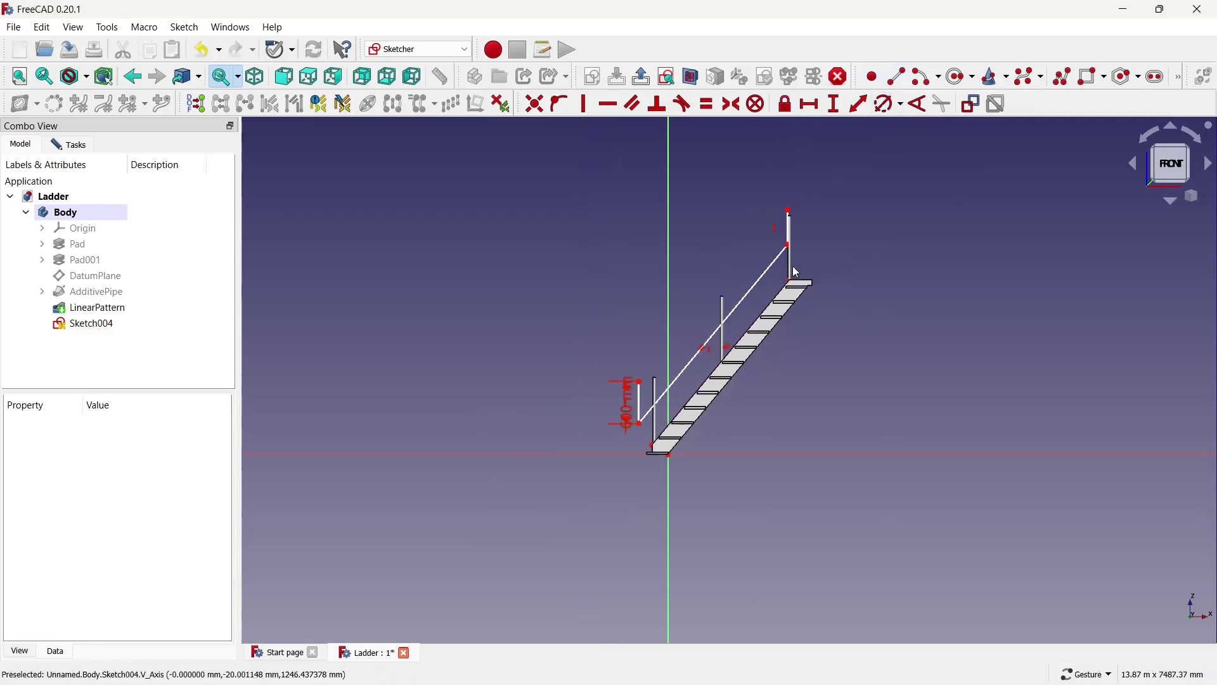
scroll(836, 209, "up", 3)
Constrain the right vertical line to a 600 mm height
left_click(835, 104)
scroll(776, 206, "up", 1)
scroll(777, 207, "up", 2)
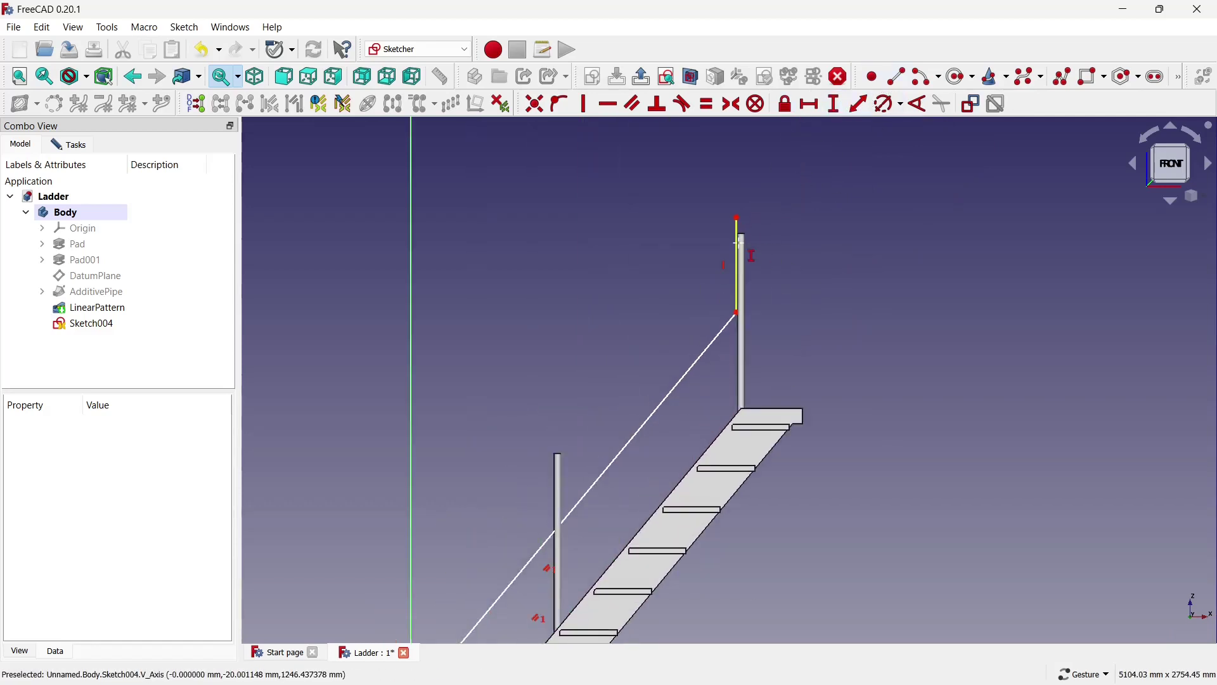
left_click(737, 241)
type("600")
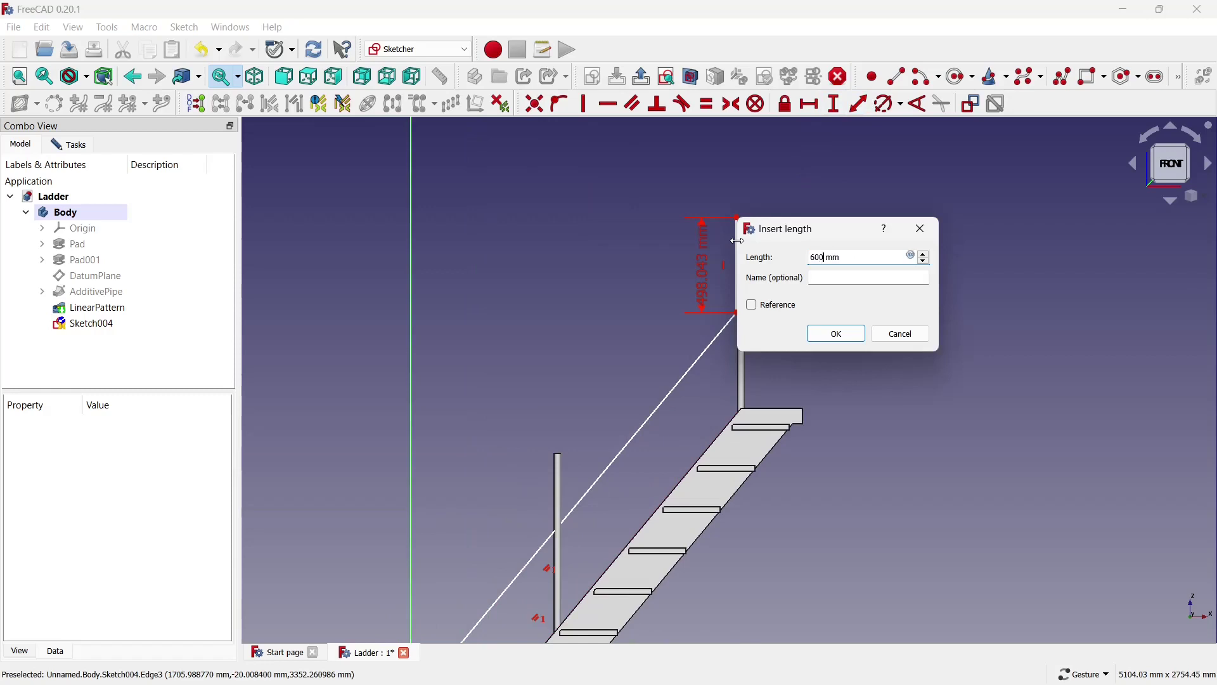
key("Return")
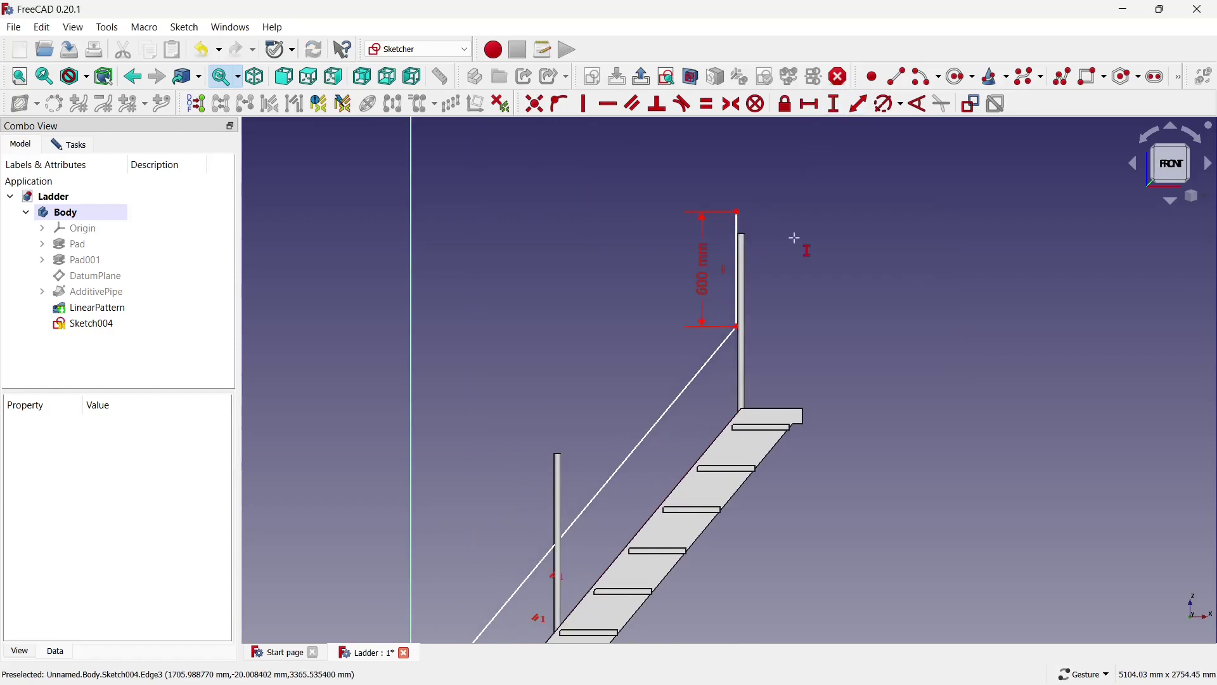
scroll(796, 240, "down", 2)
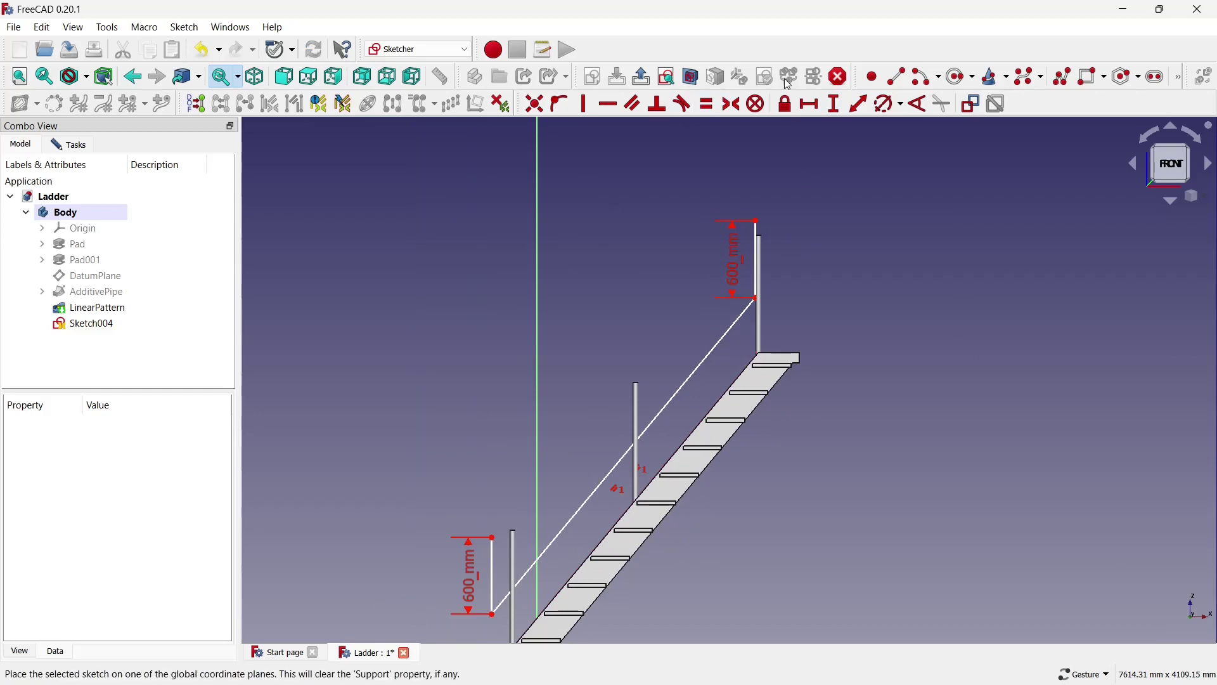
Draw a line from the left upright's top vertex to the right upright's top vertex
left_click(897, 77)
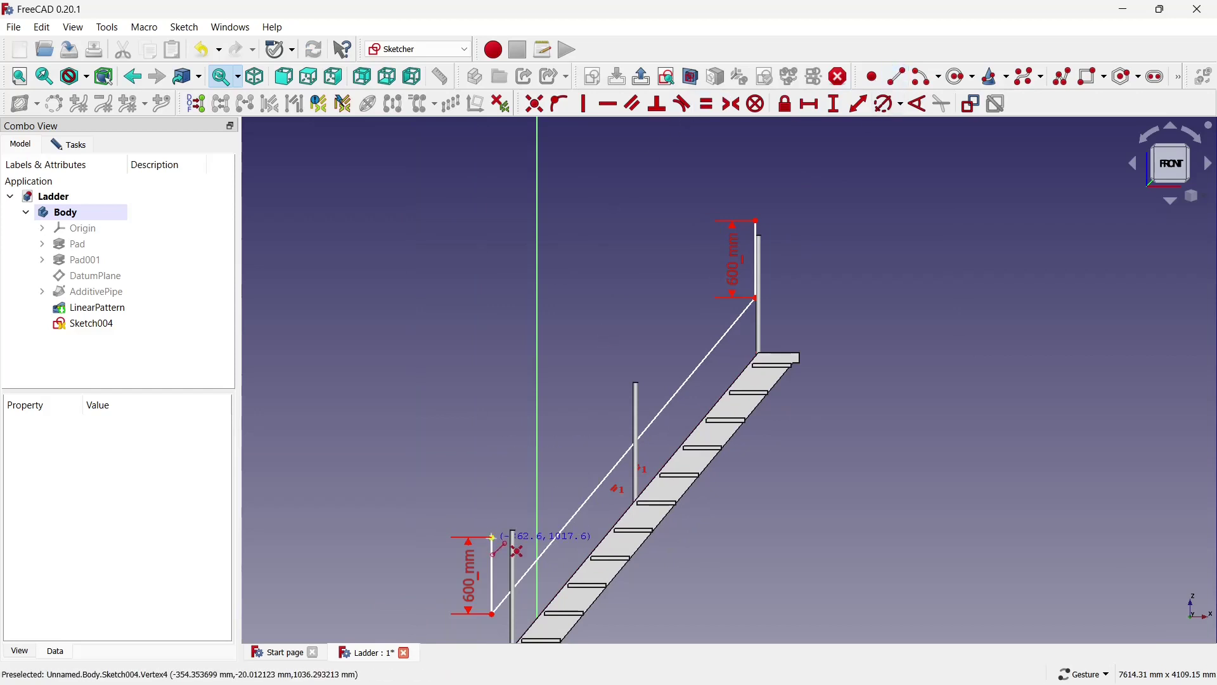
left_click(493, 537)
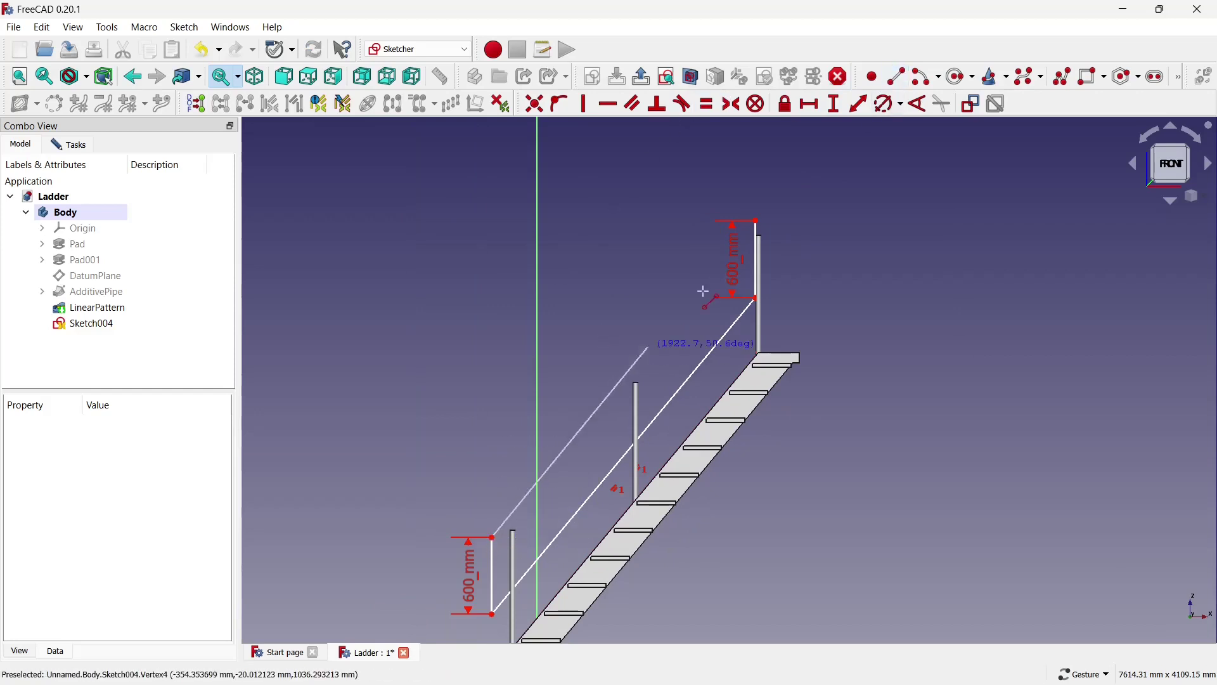
left_click(781, 223)
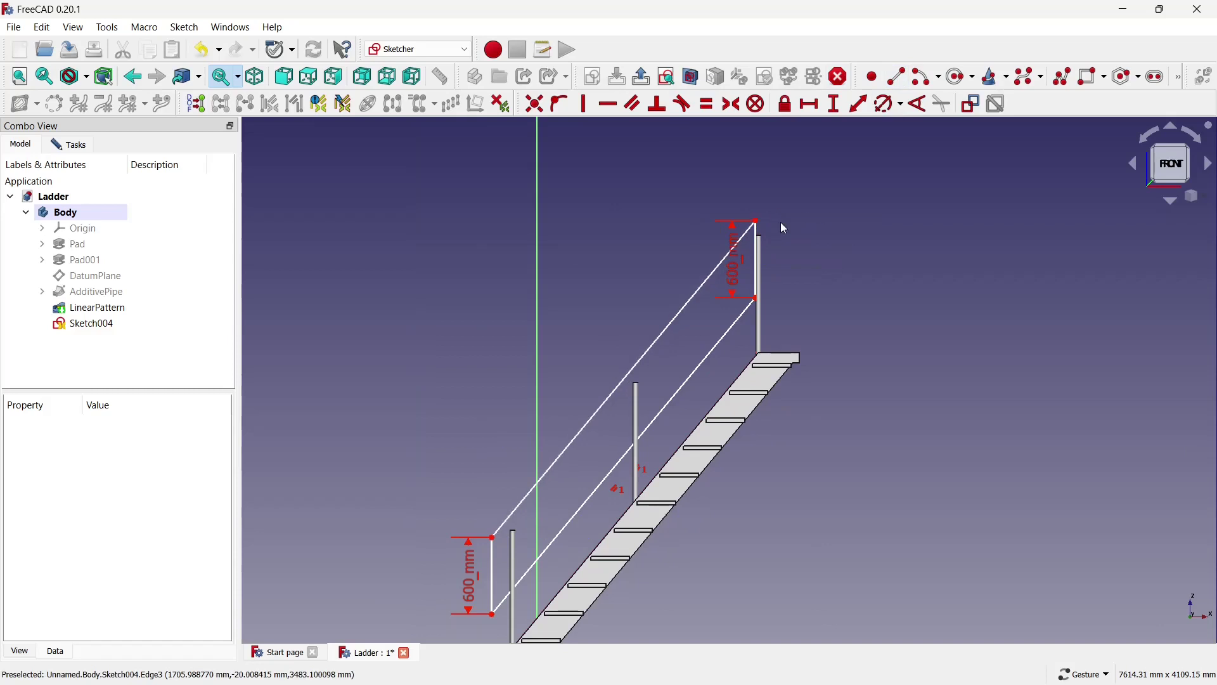
scroll(773, 250, "up", 2)
scroll(761, 266, "up", 2)
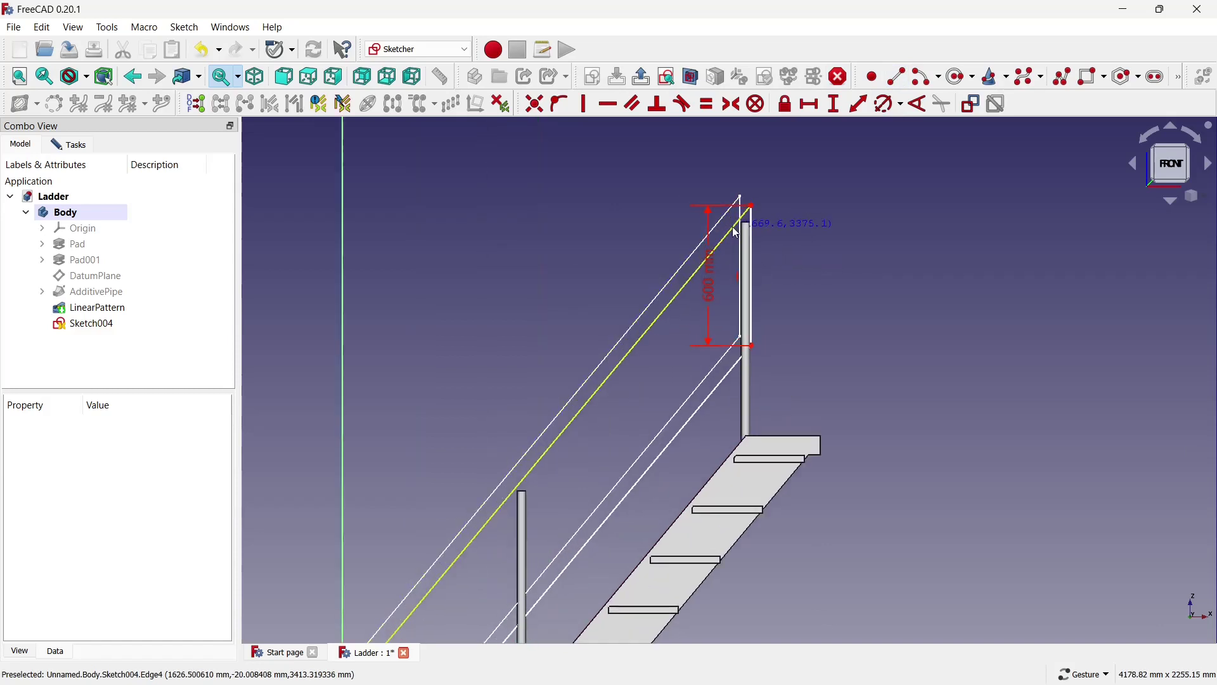
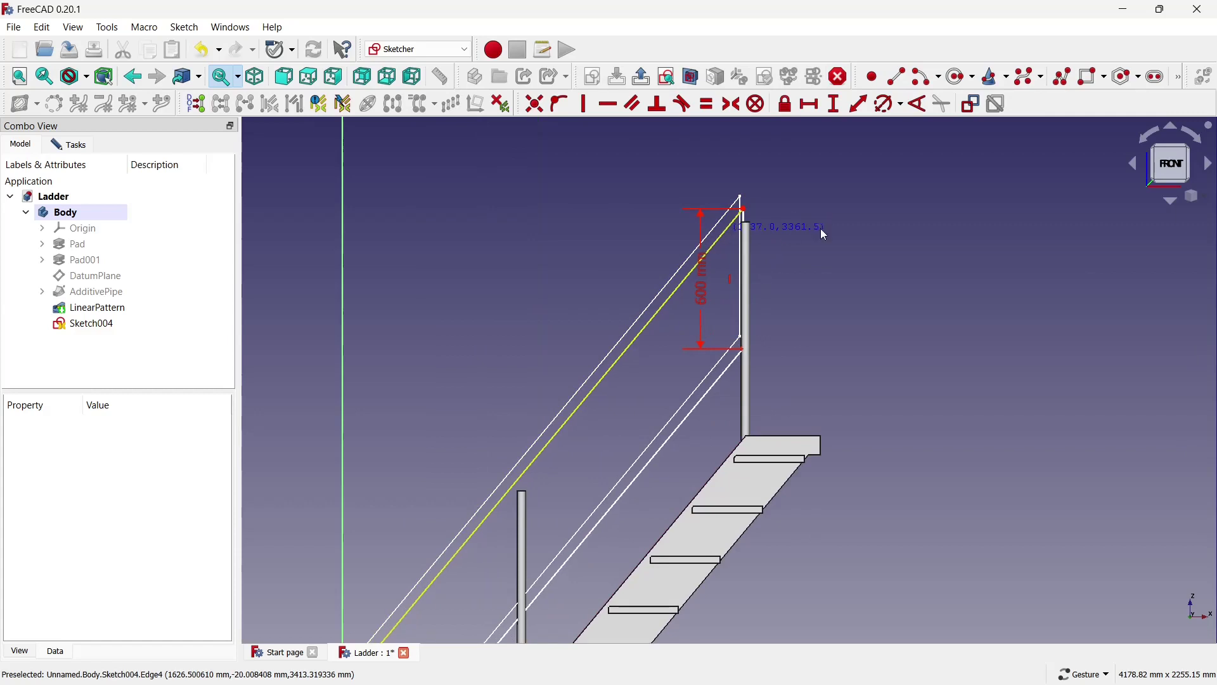
Draw a horizontal line rightward from the top of the 600 mm upright
scroll(822, 232, "down", 3)
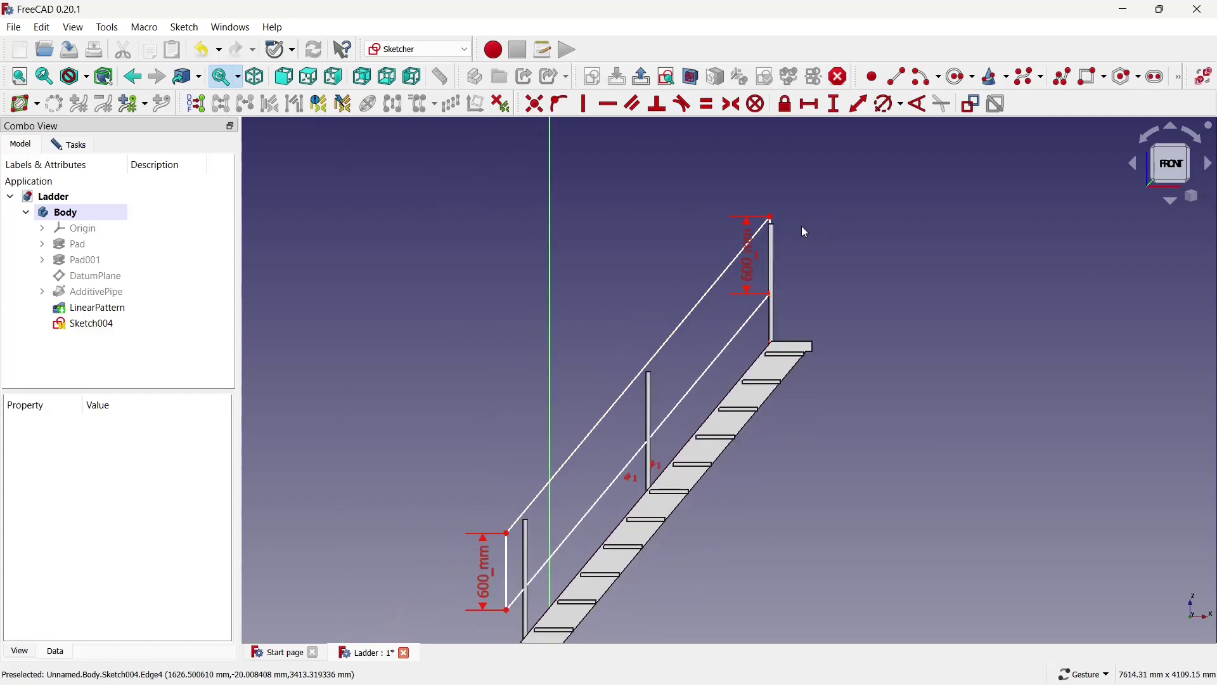
scroll(803, 229, "down", 2)
scroll(834, 208, "up", 3)
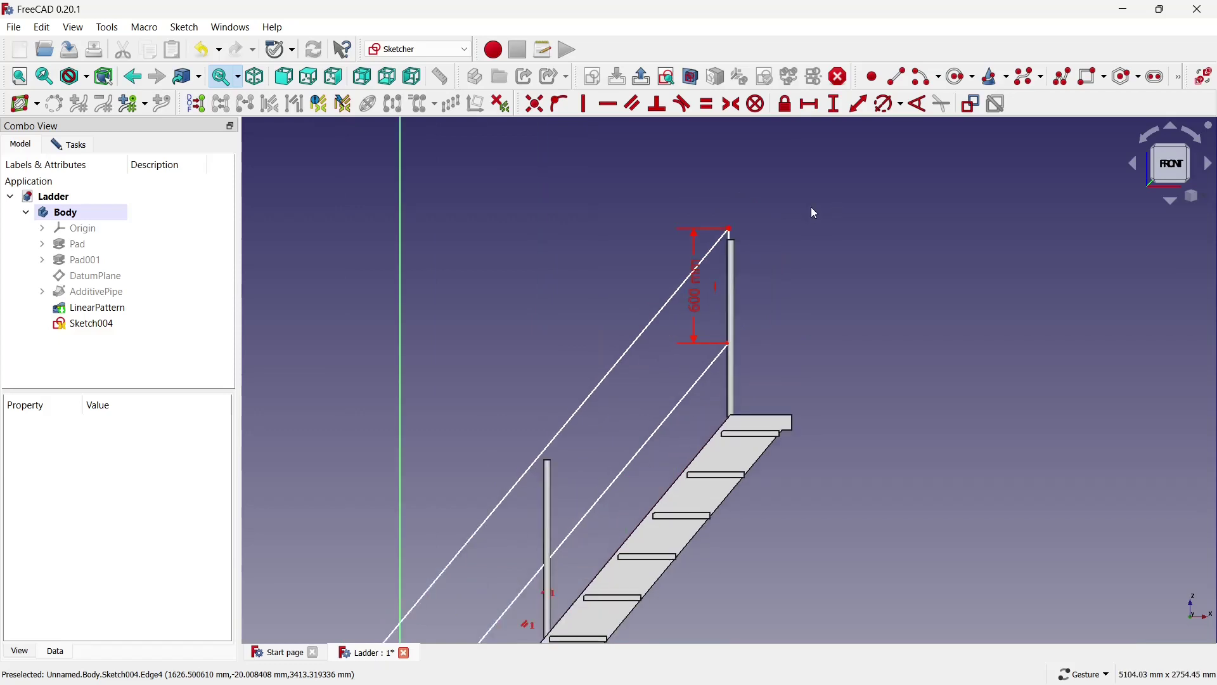
scroll(813, 209, "up", 2)
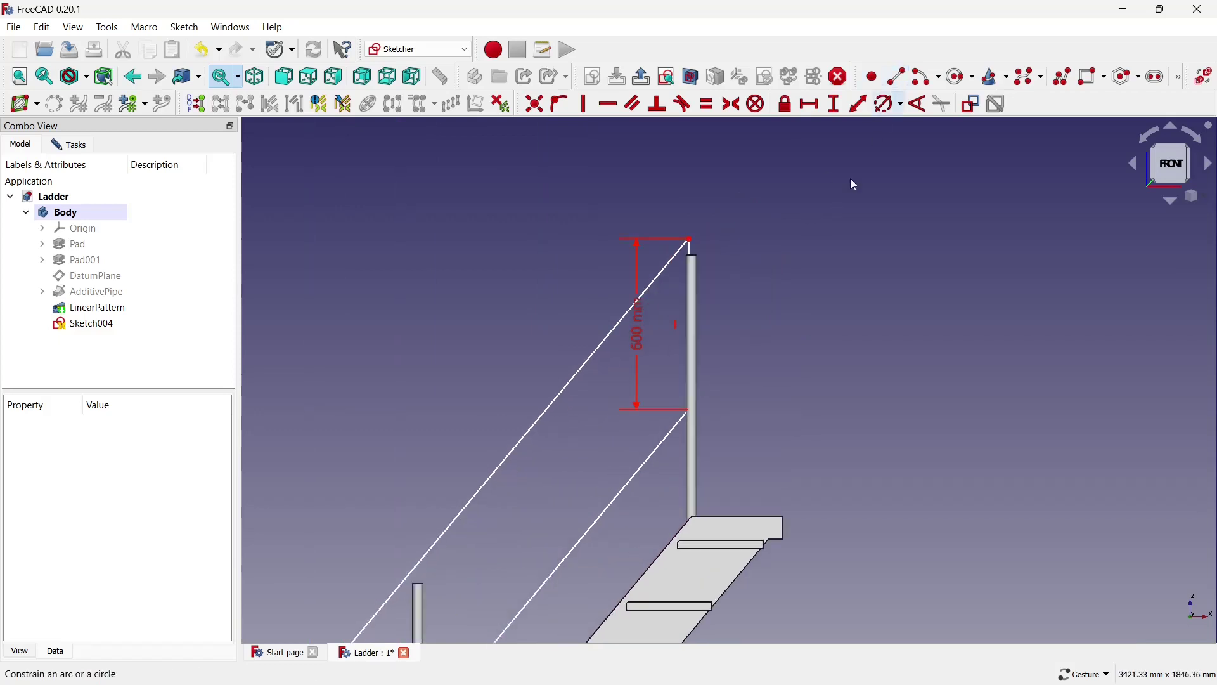
key("g")
key("l")
left_click(691, 239)
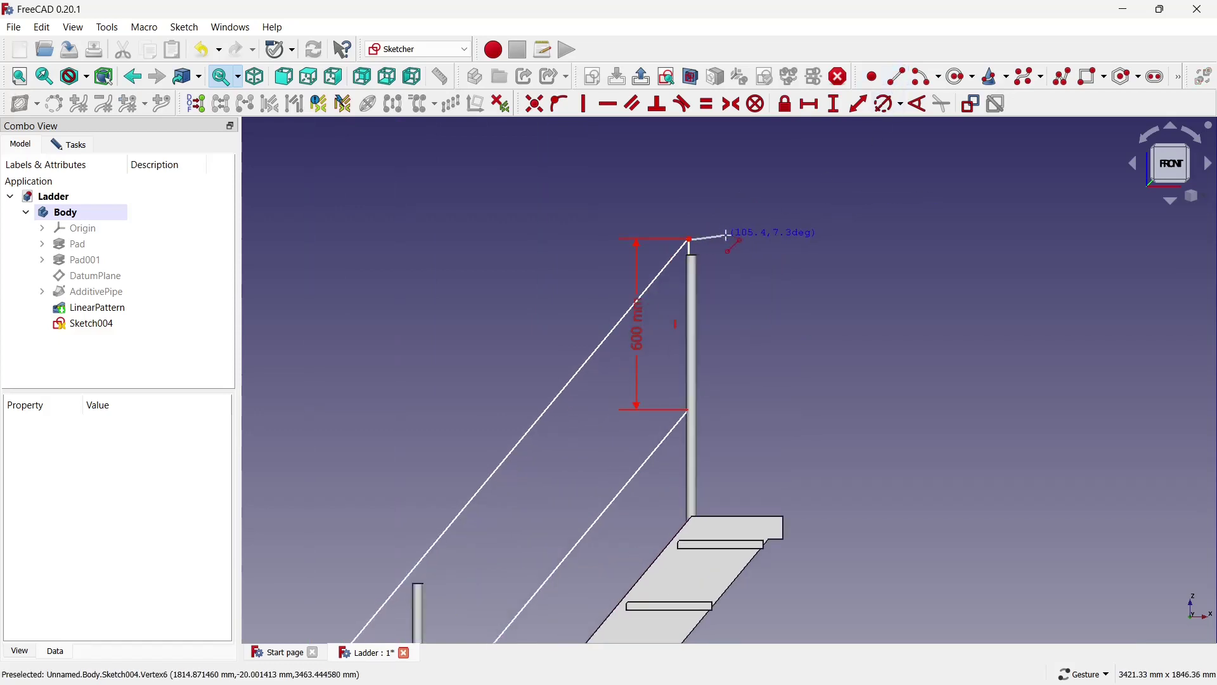
key("Escape")
left_click(897, 76)
left_click(690, 239)
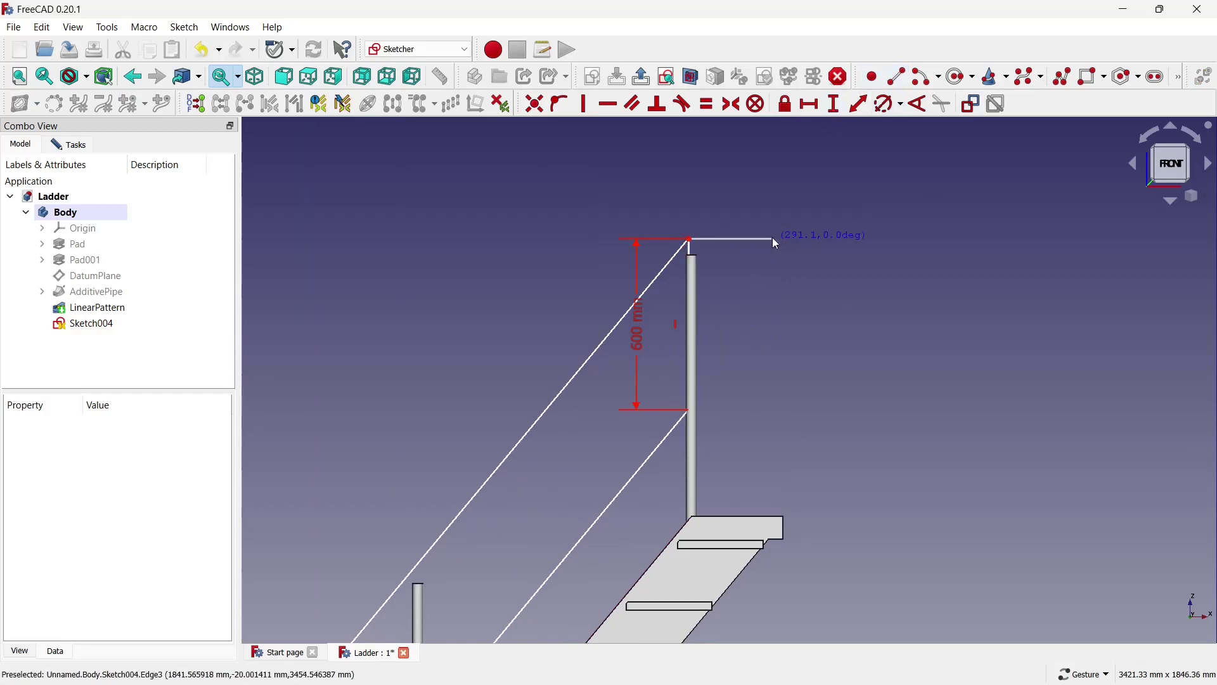
left_click(772, 239)
Constrain the new top line to a 320 mm horizontal length
left_click(810, 104)
left_click(743, 240)
type("300")
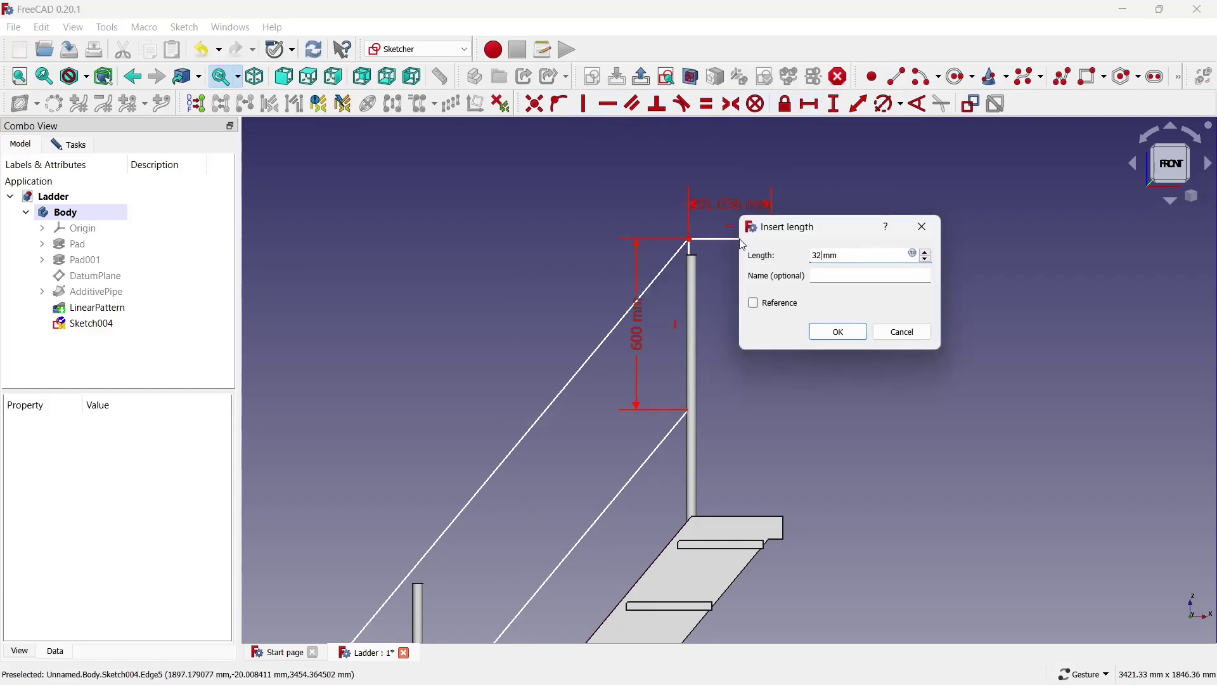
key("Return")
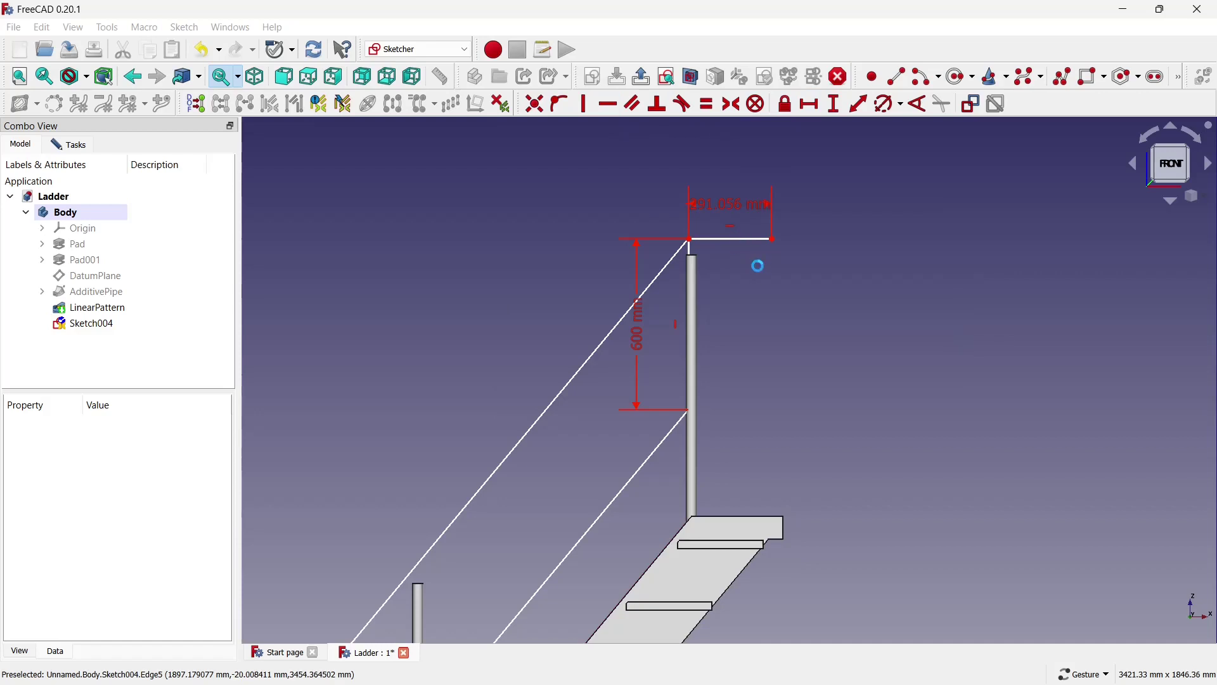
Pin the 600 mm upright to a 0 mm horizontal offset
left_click(688, 295)
key("l")
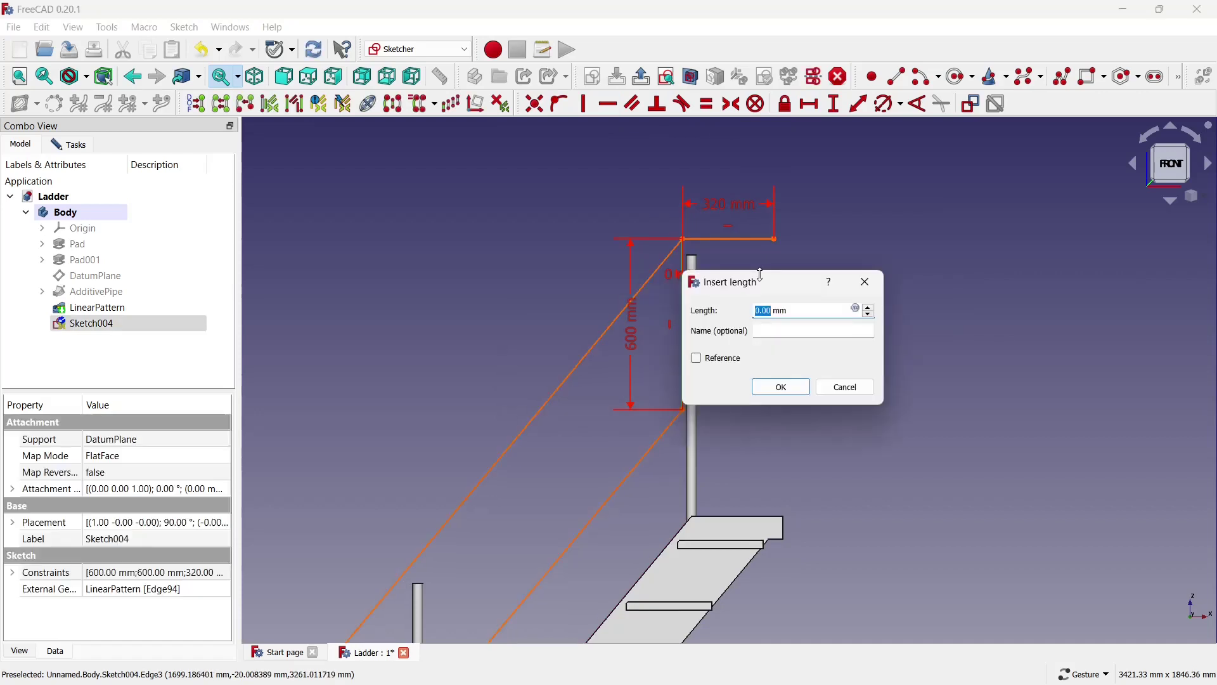
left_click(847, 387)
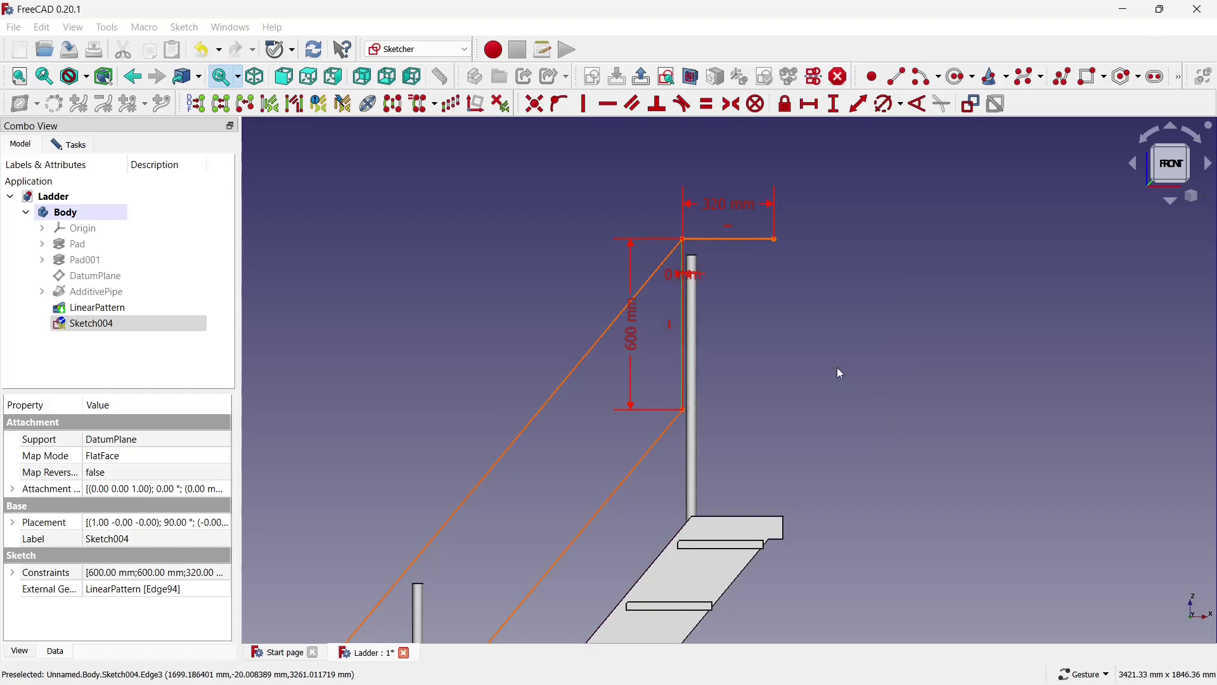
right_click(837, 367)
key("Escape")
left_click(681, 324)
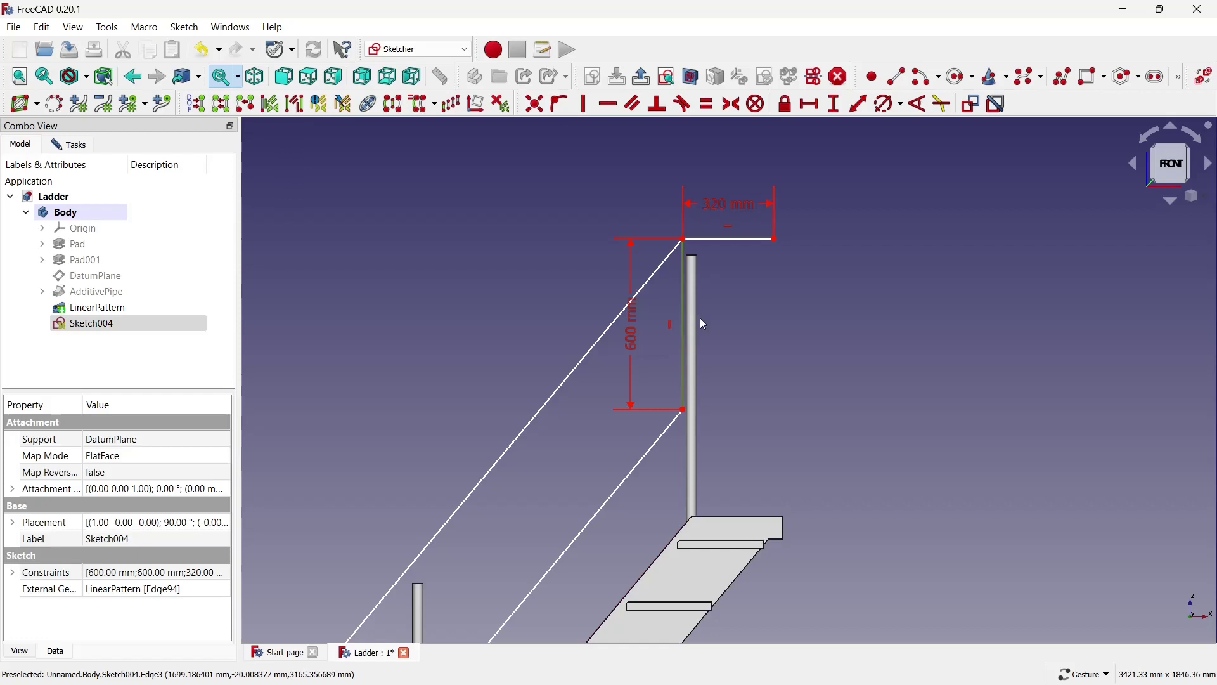
left_click(702, 323)
scroll(732, 286, "down", 3)
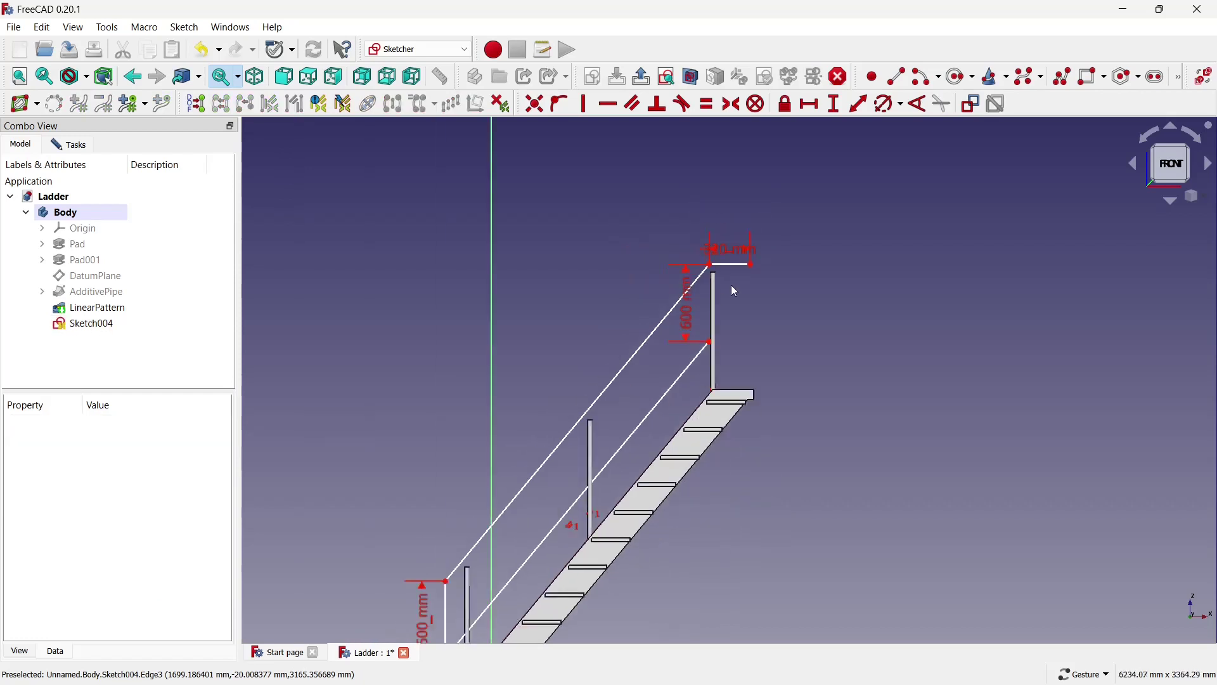
scroll(732, 286, "down", 2)
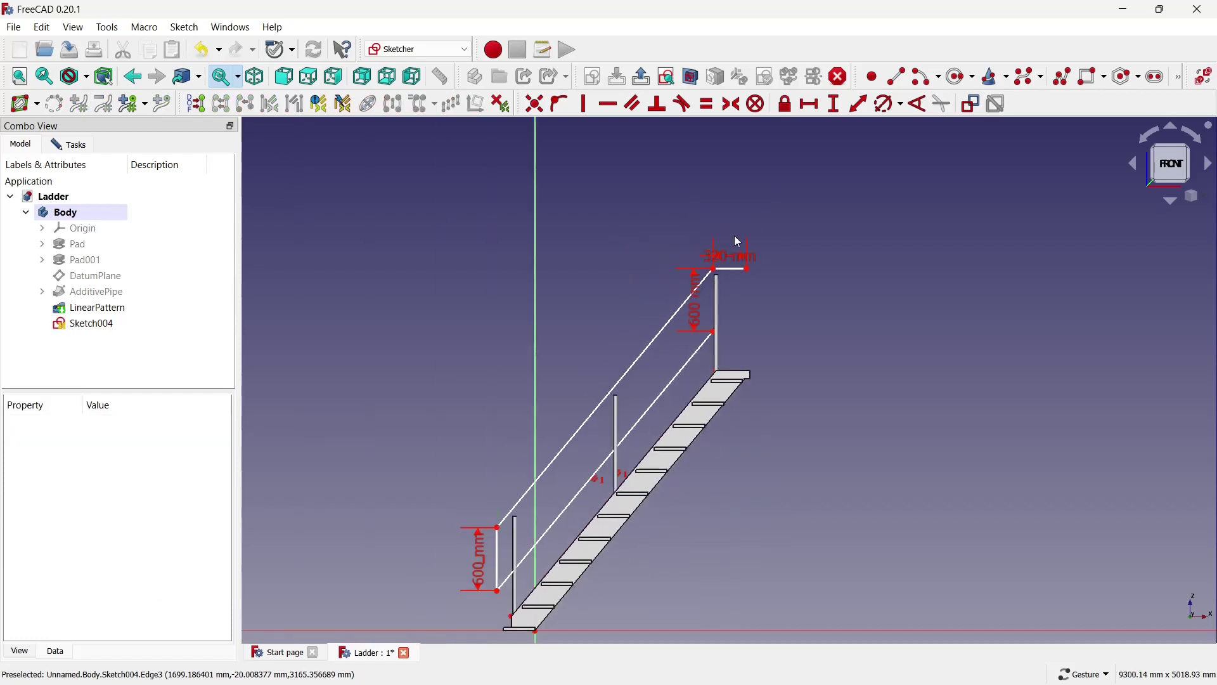
scroll(732, 285, "up", 2)
scroll(724, 275, "up", 2)
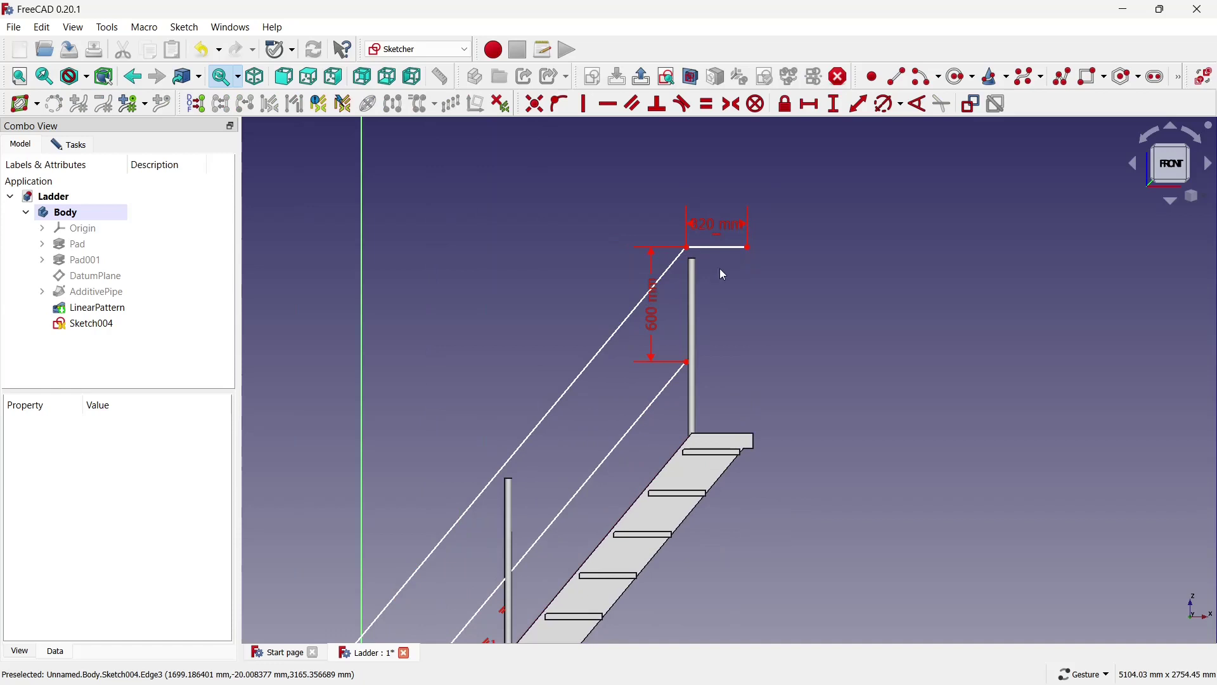
Draw a horizontal line from the upright's bottom, constrained to 320 mm
left_click(896, 77)
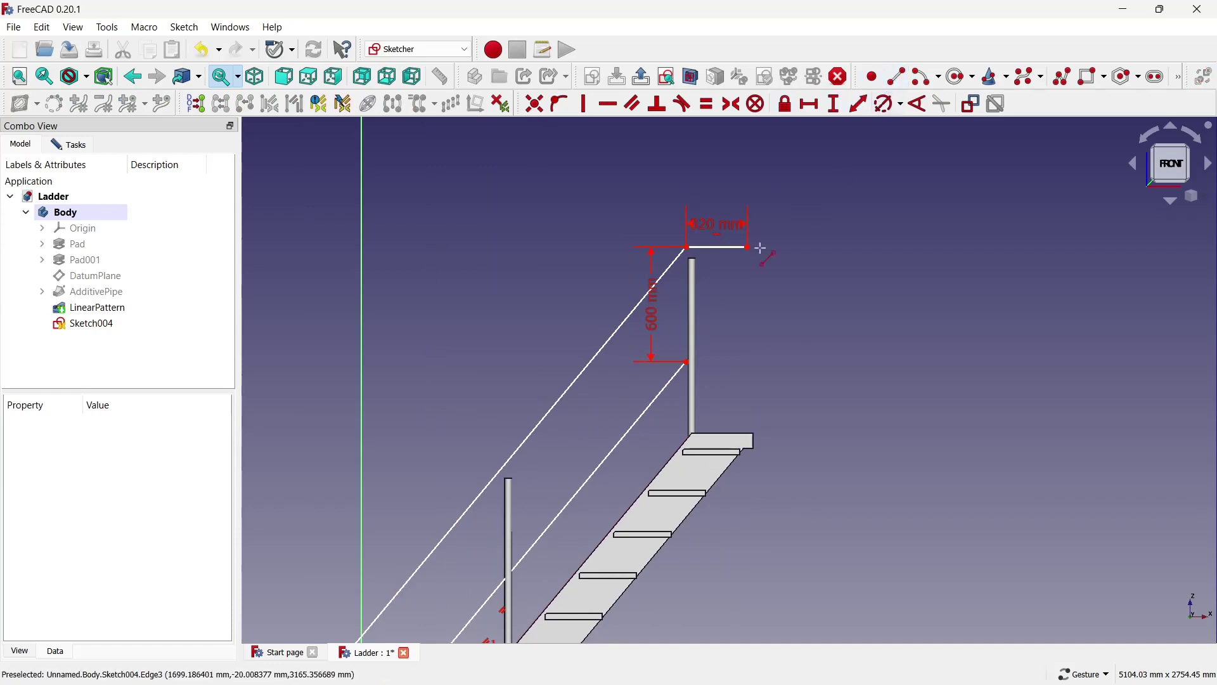
left_click(688, 362)
left_click(747, 361)
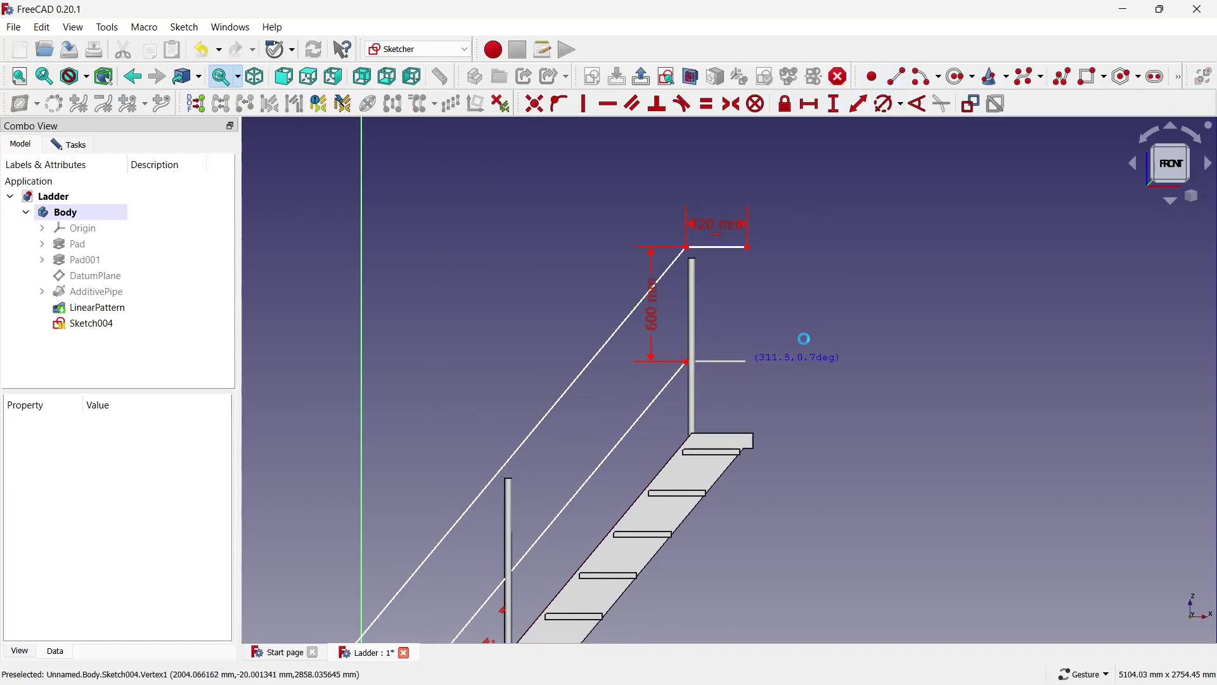
left_click(809, 106)
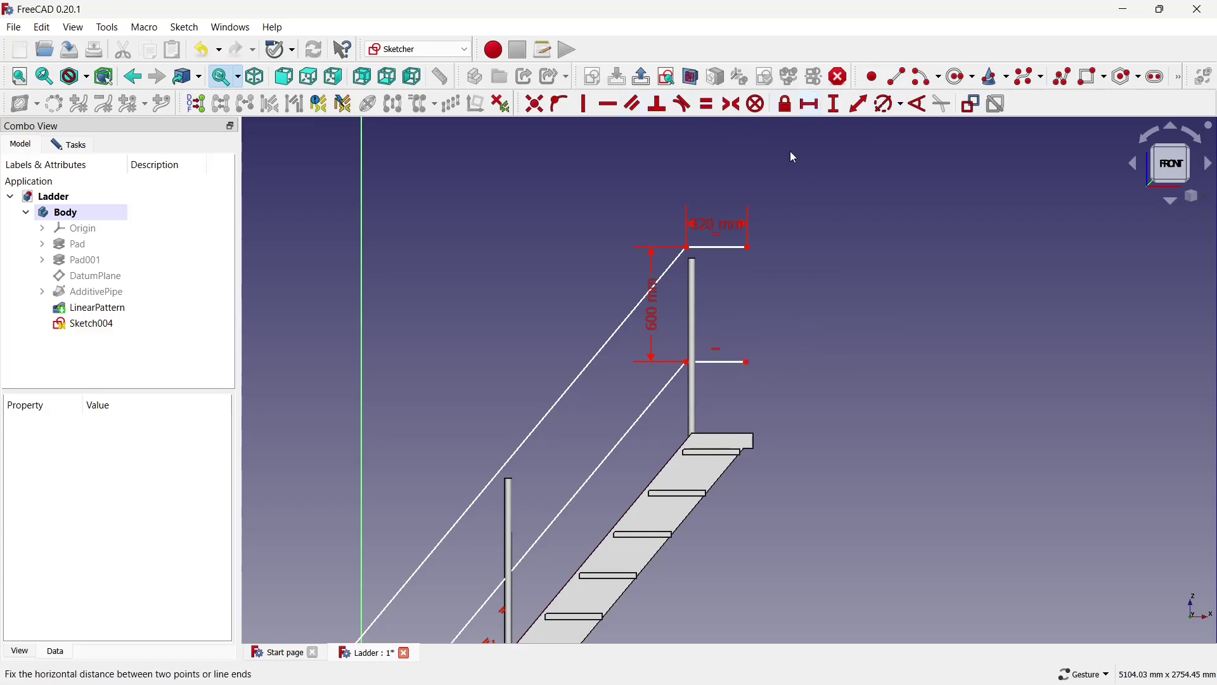
left_click(710, 366)
type("320")
key("Return")
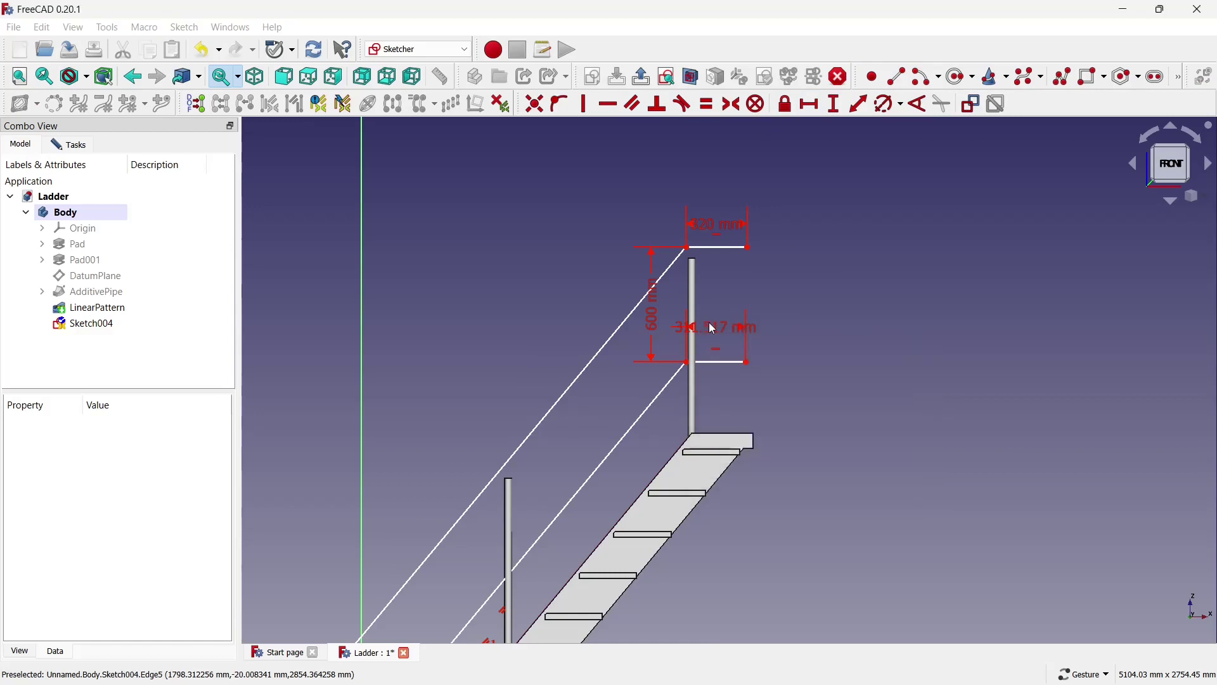
Rejoin the diagonal rail's top end to the top corner with a Coincident constraint
scroll(721, 302, "down", 1)
scroll(721, 302, "down", 2)
scroll(726, 273, "up", 1)
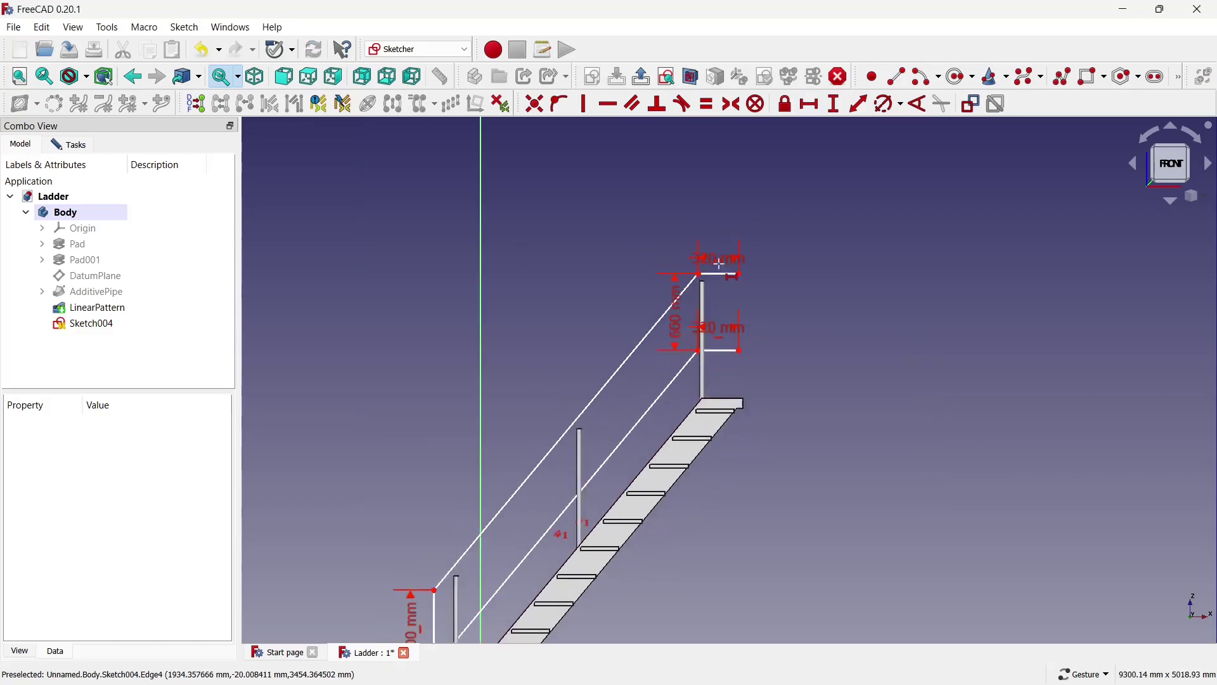
scroll(719, 263, "up", 6)
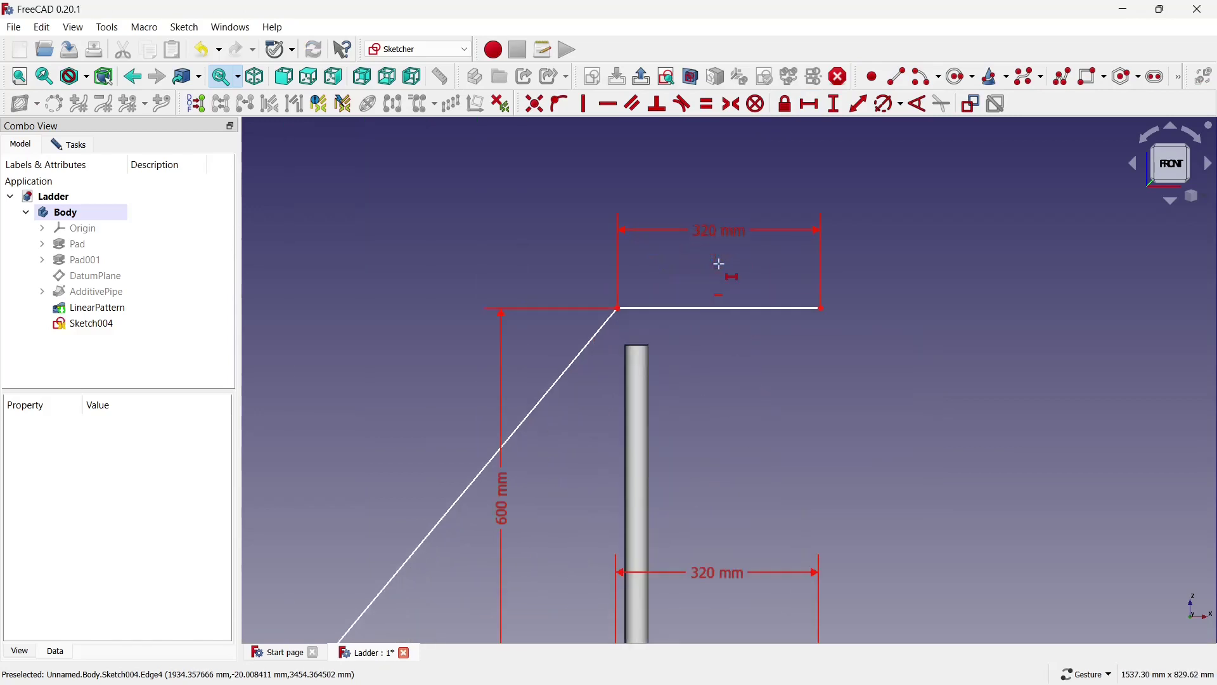
mouse_move(618, 312)
left_mouse_down()
mouse_move(641, 327)
mouse_move(695, 323)
left_mouse_up()
left_click(619, 309)
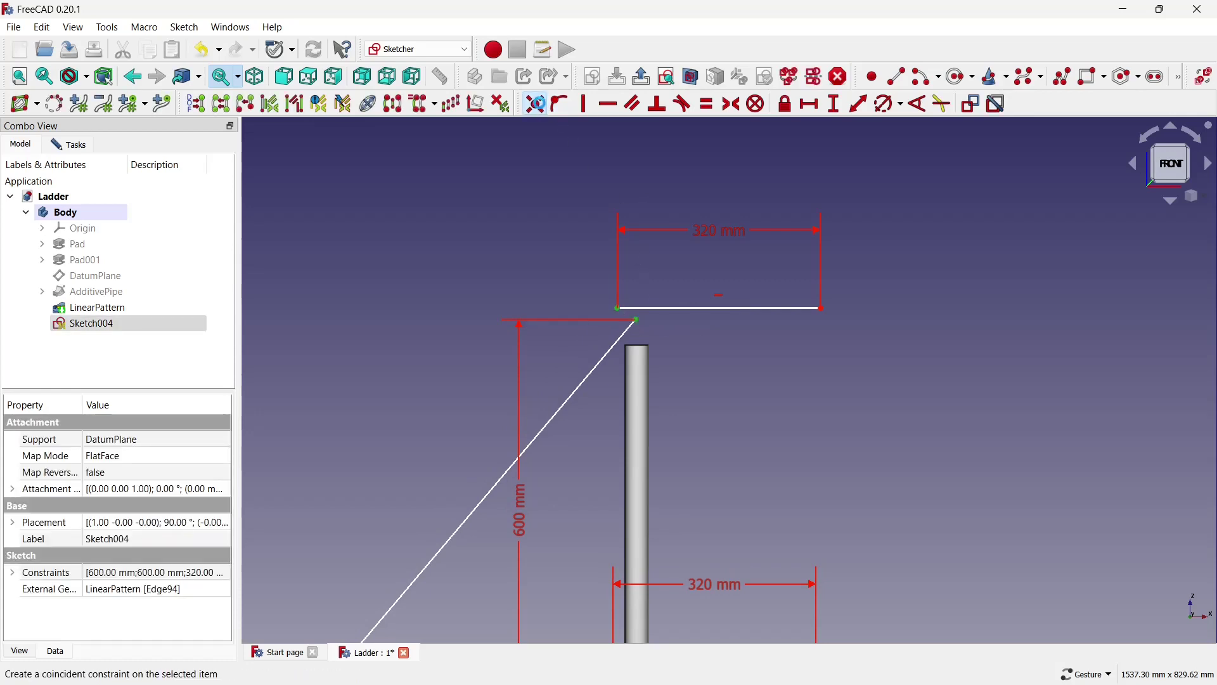
left_click(535, 103)
scroll(704, 276, "down", 3)
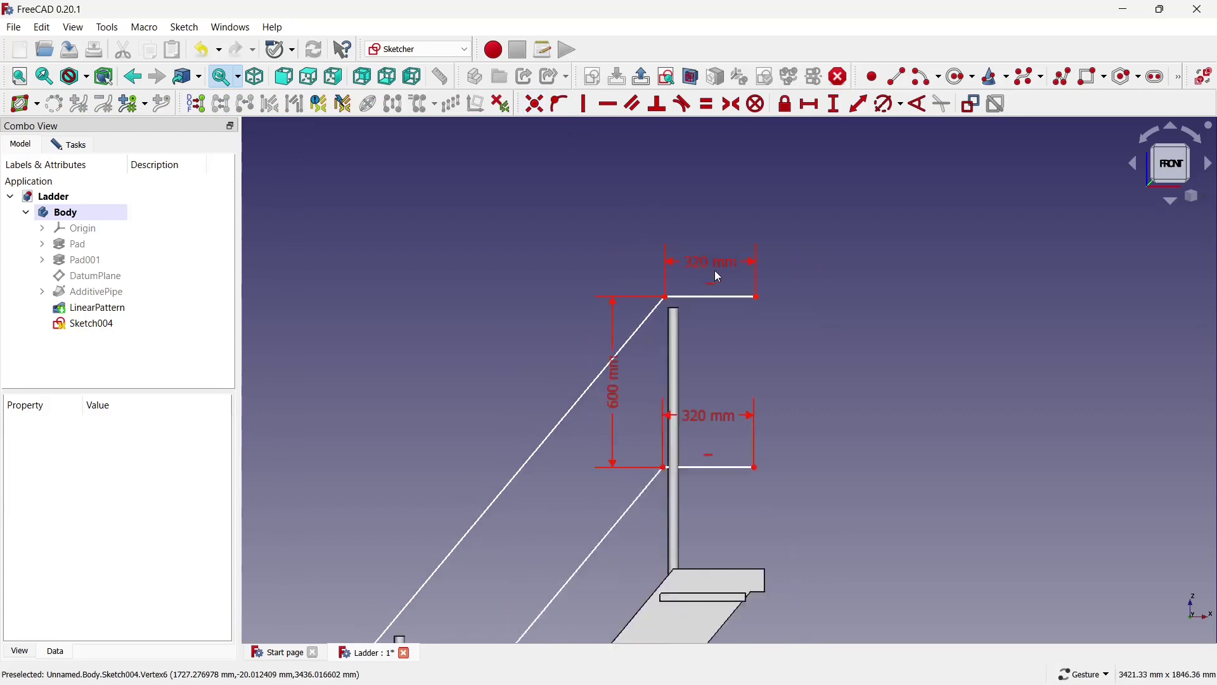
scroll(714, 270, "down", 5)
scroll(505, 514, "up", 3)
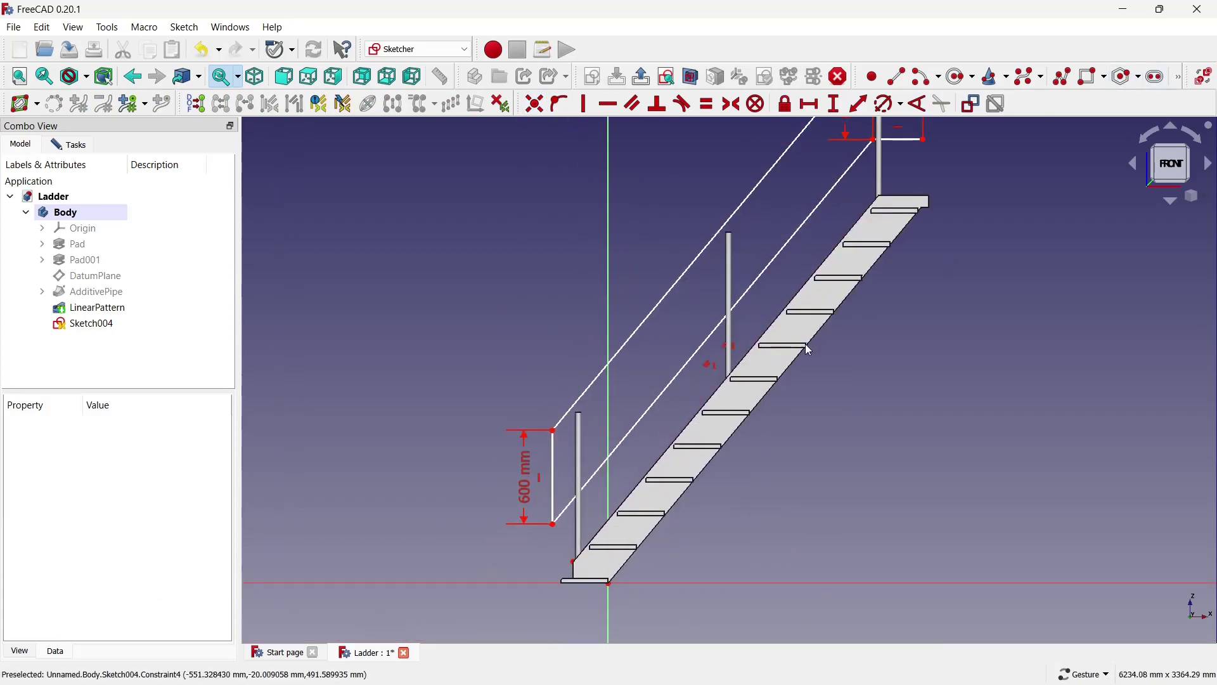
scroll(710, 350, "down", 1)
scroll(723, 337, "down", 2)
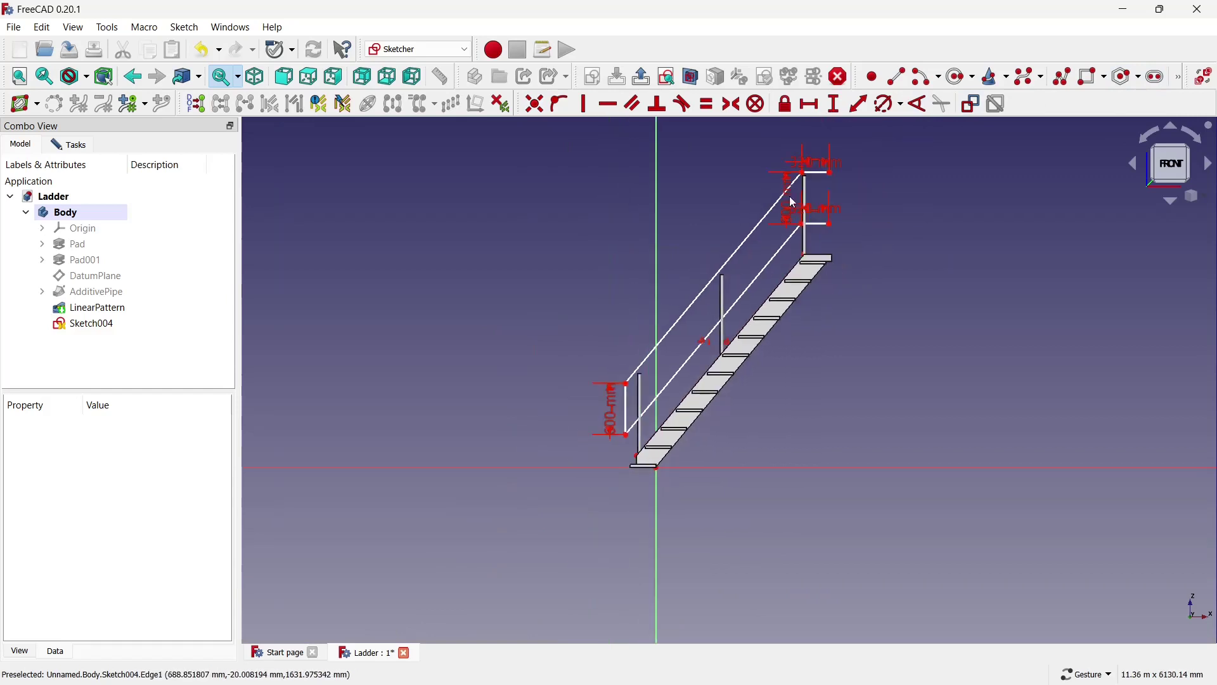
scroll(793, 201, "up", 2)
scroll(823, 161, "down", 1)
scroll(601, 394, "up", 1)
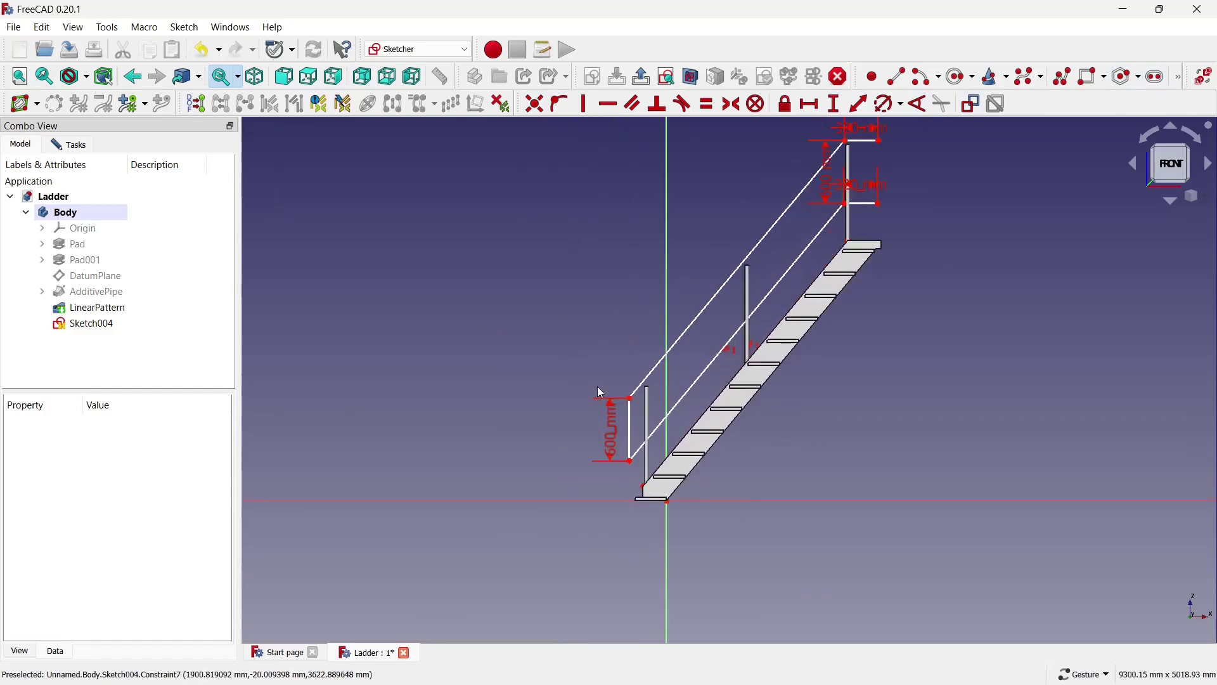
scroll(634, 406, "up", 1)
Round two corners of the railing with sketch fillets
scroll(657, 412, "up", 1)
left_click(1179, 78)
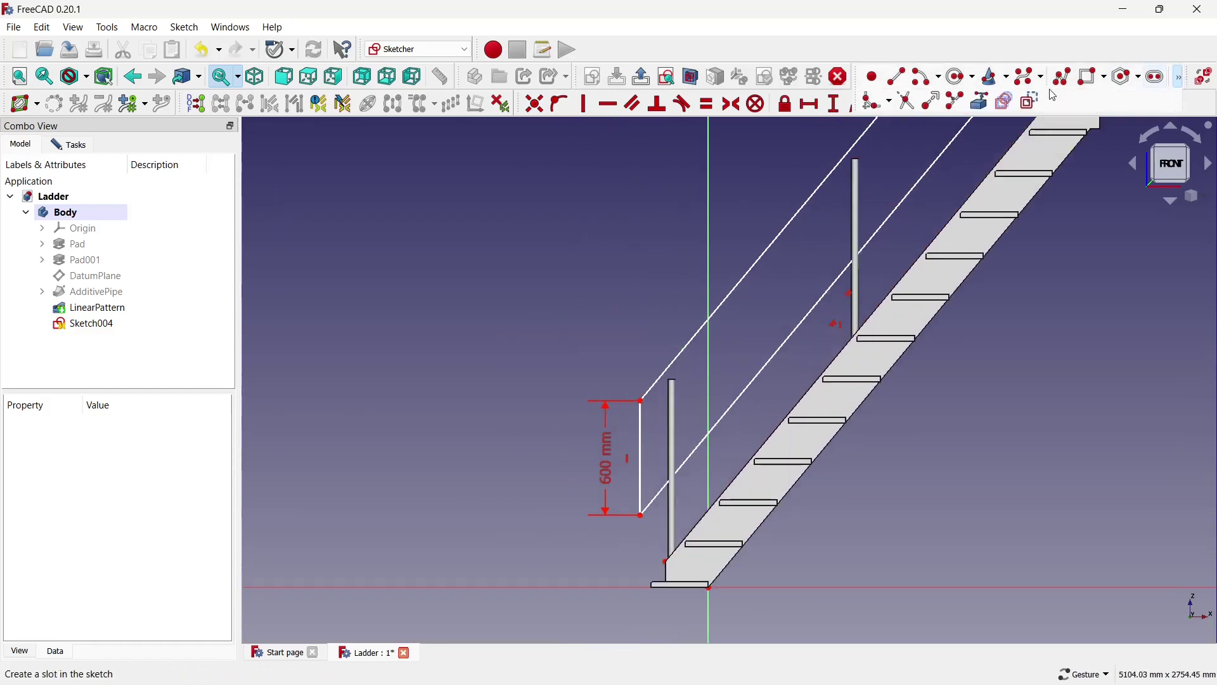
left_click(877, 109)
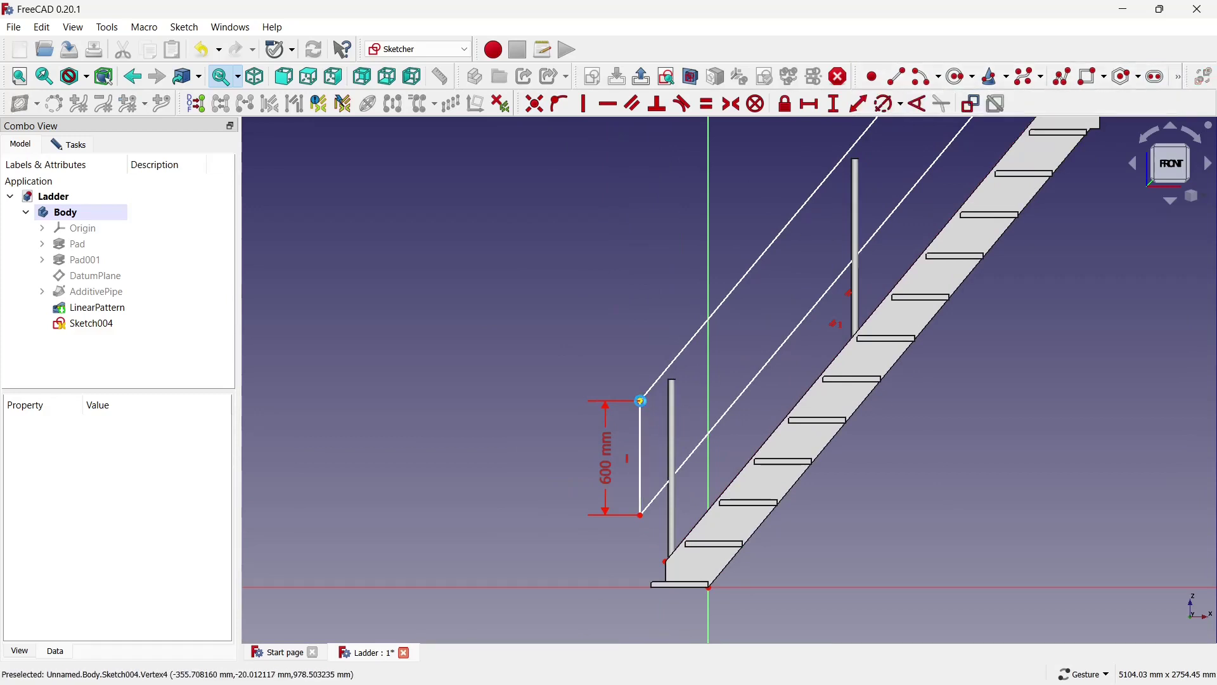
left_click(642, 401)
key("Escape")
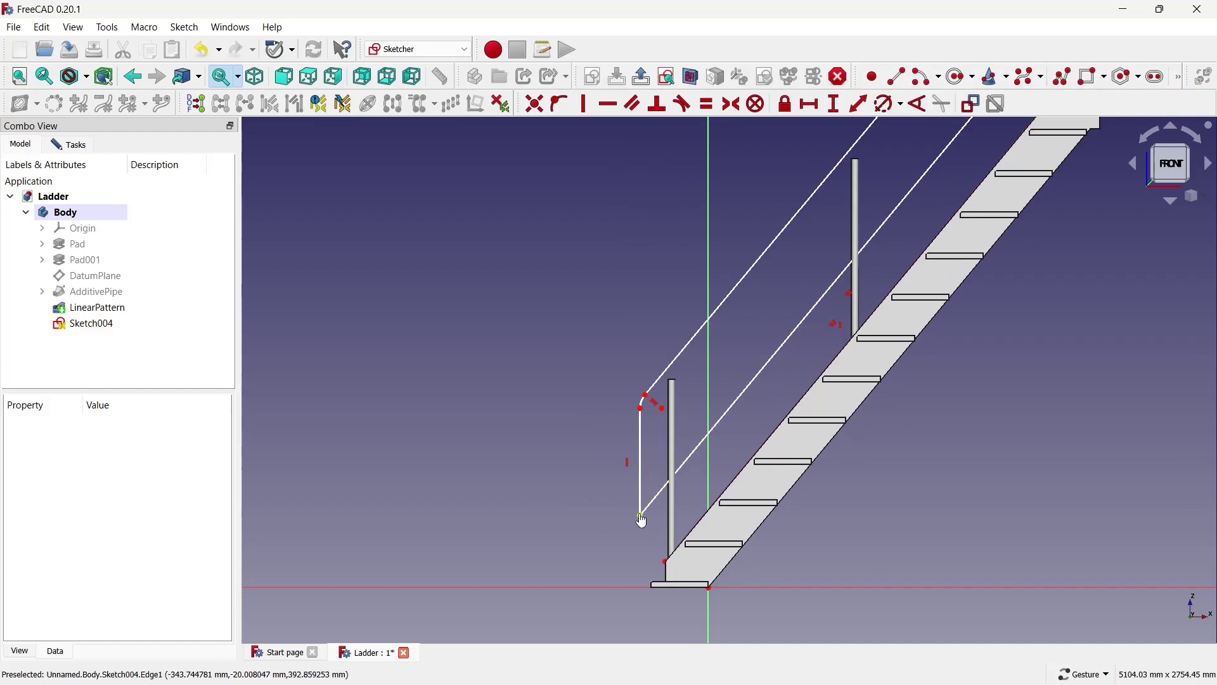
left_click(639, 514)
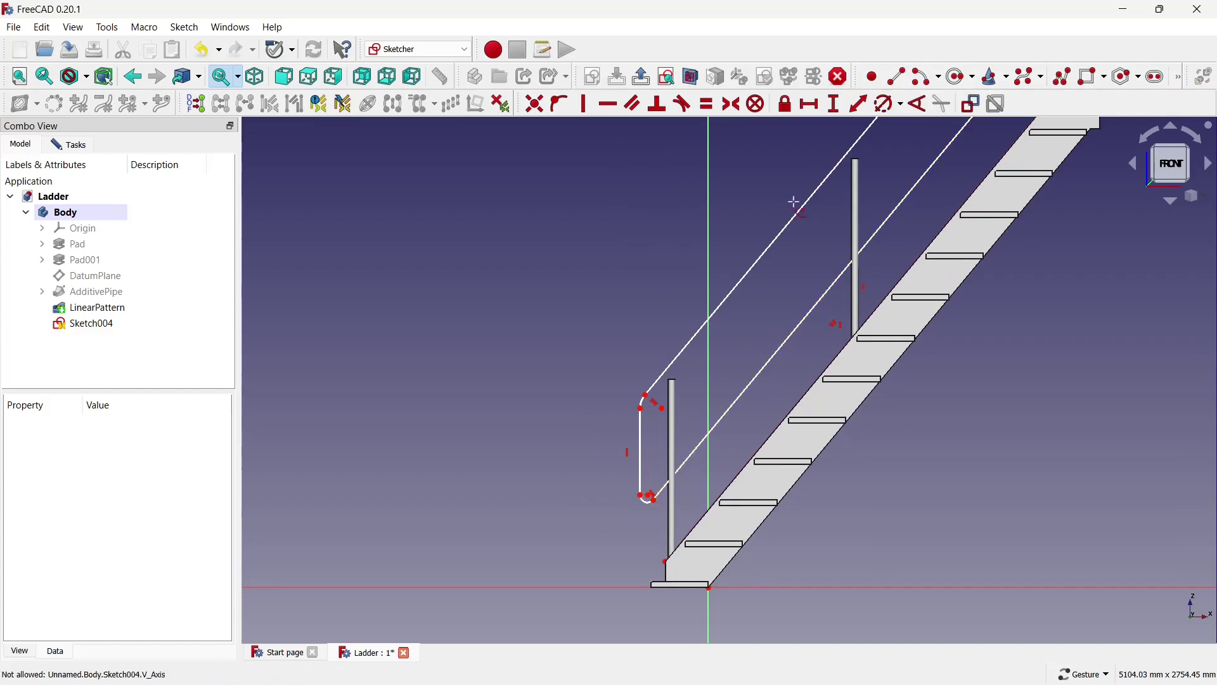
Constrain the upper bend's radius and change it from 50 mm to 100 mm
left_click(889, 104)
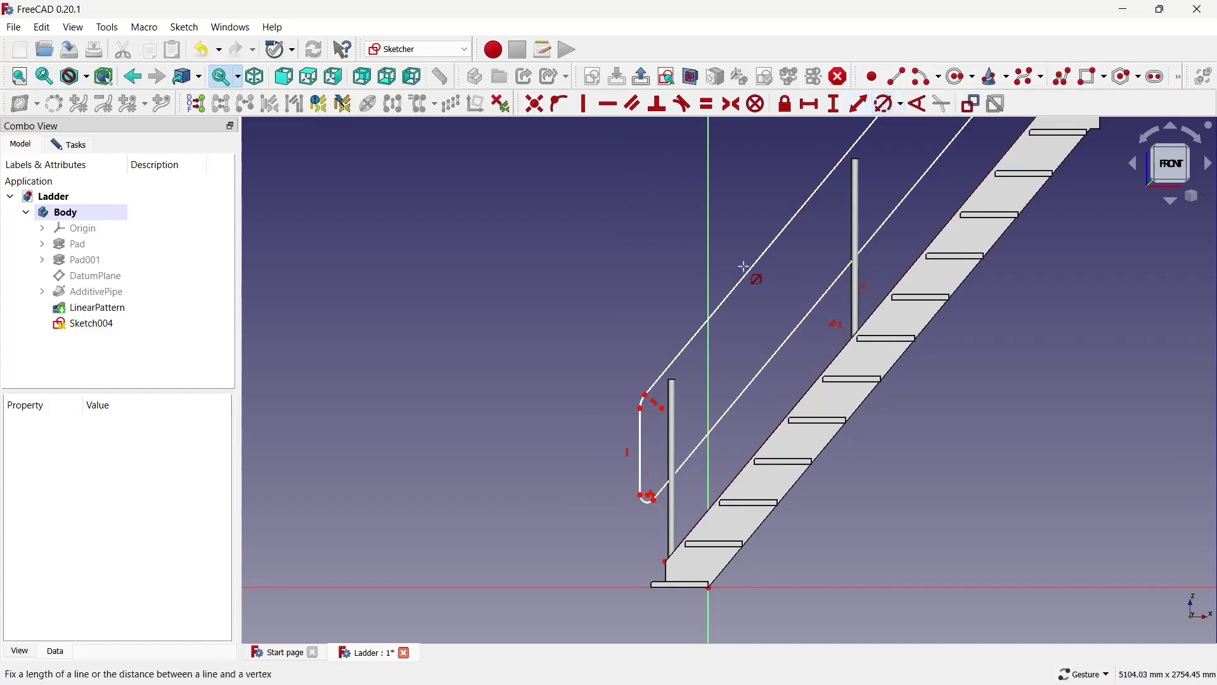
left_click(642, 405)
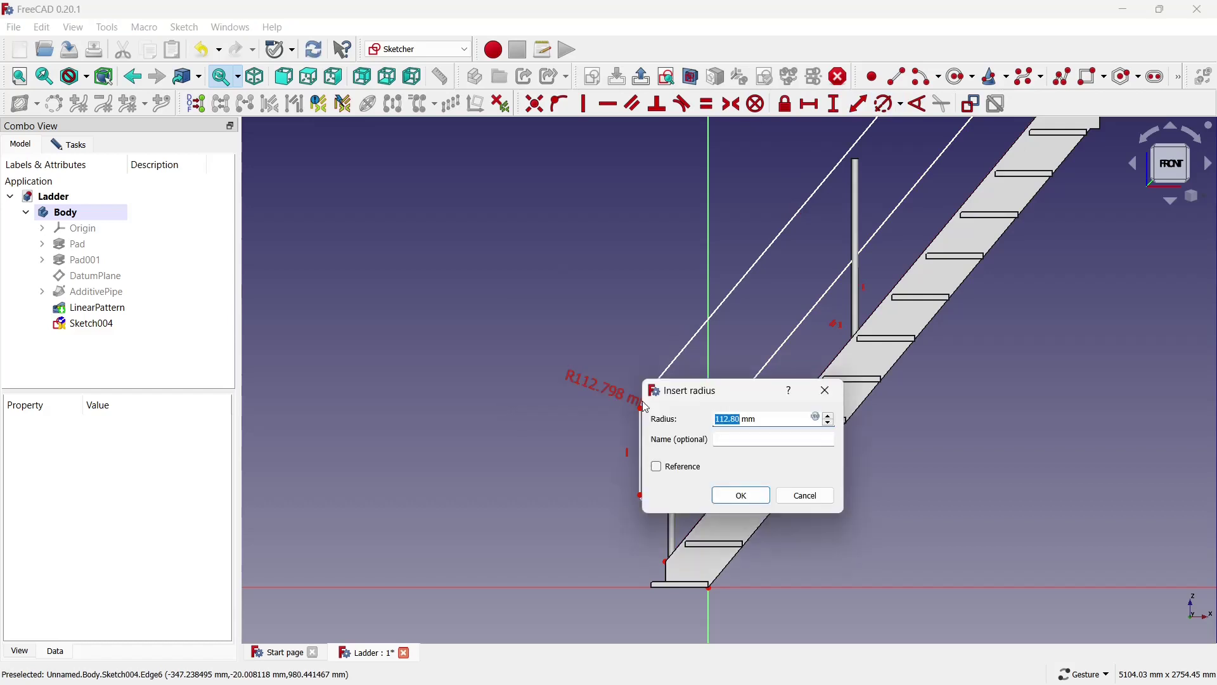
type("50")
key("Return")
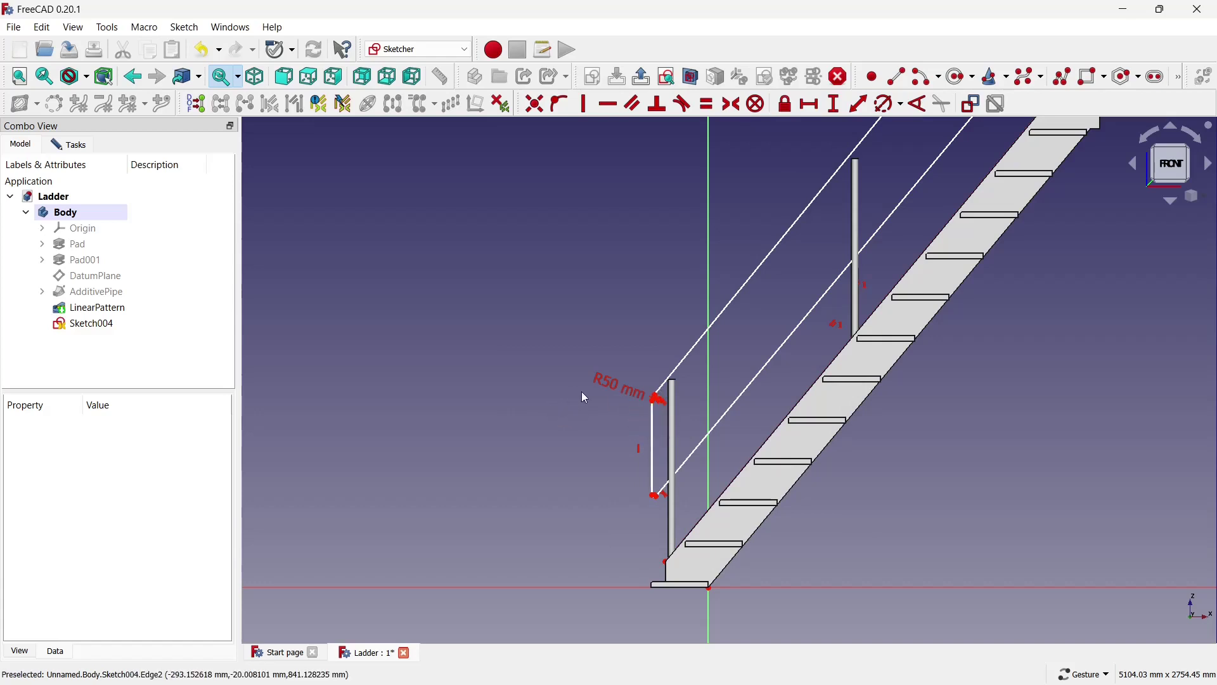
double_click(607, 380)
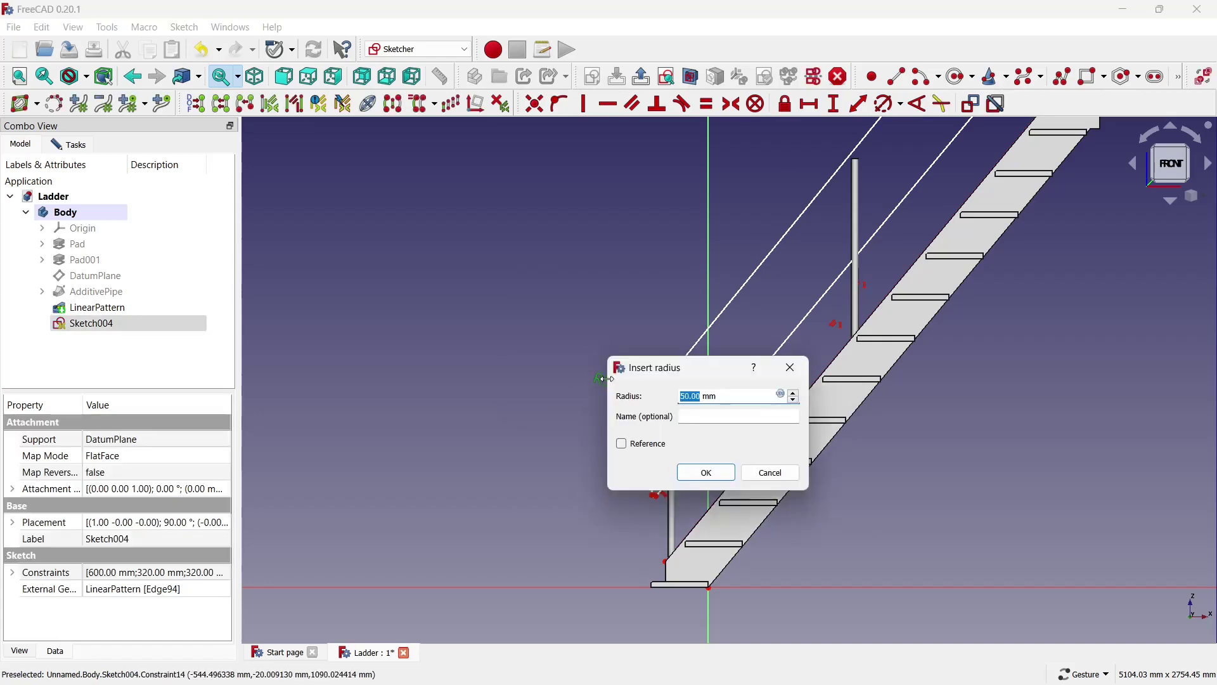
type("10")
key("Return")
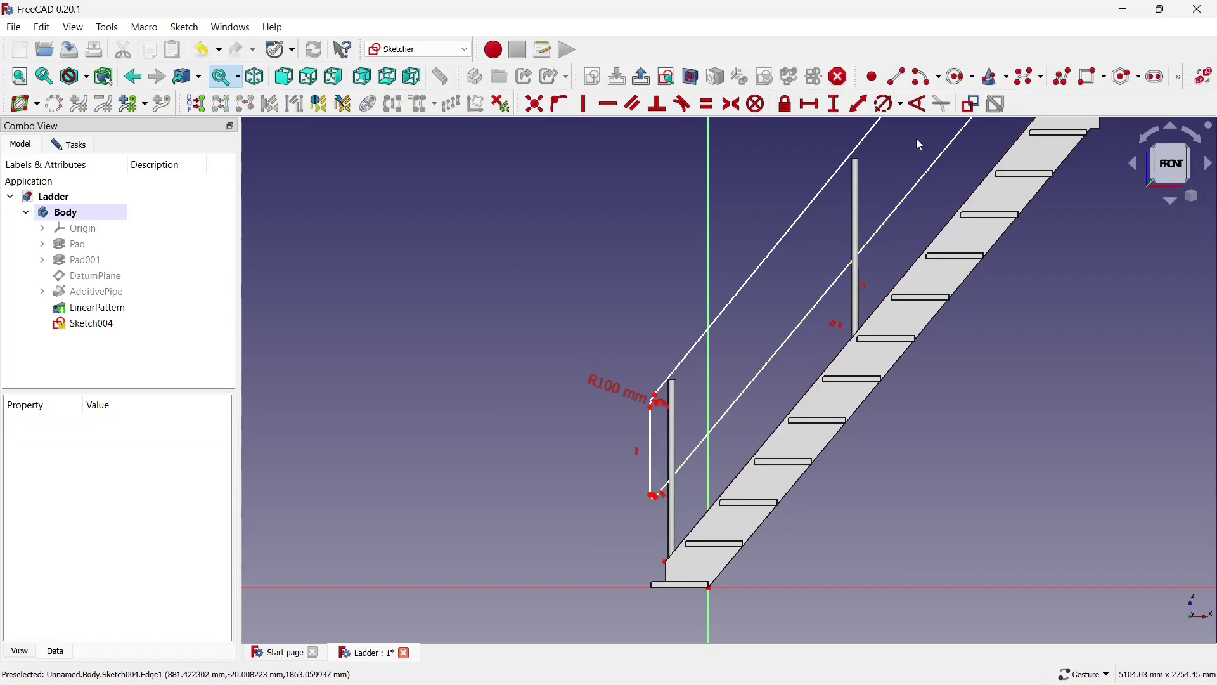
left_click(886, 103)
scroll(657, 512, "up", 5)
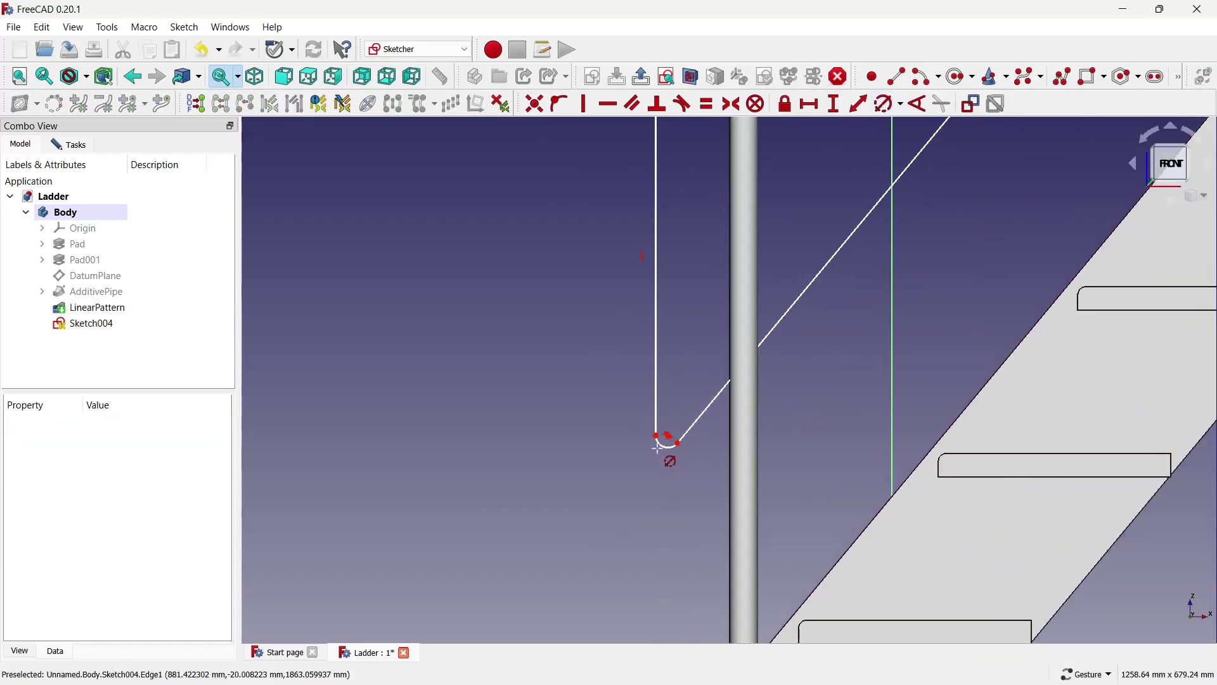
Constrain the lower bend's radius and change it from 200 mm to 100 mm
left_click(665, 447)
type("200")
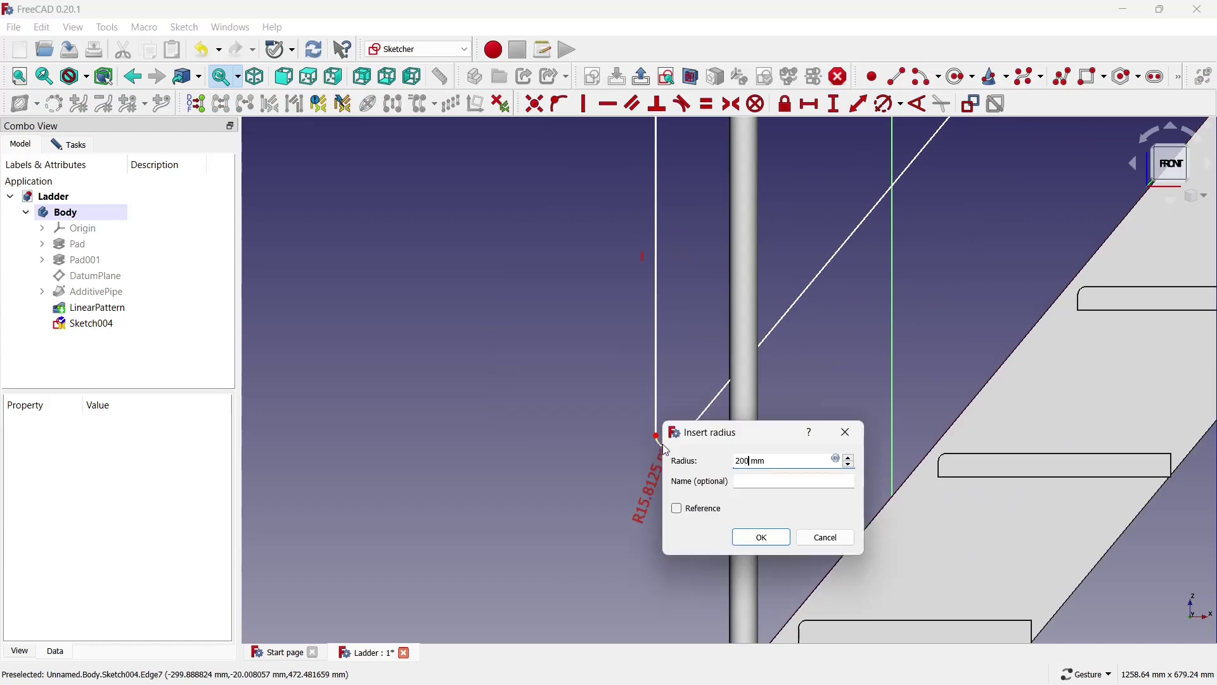
key("Return")
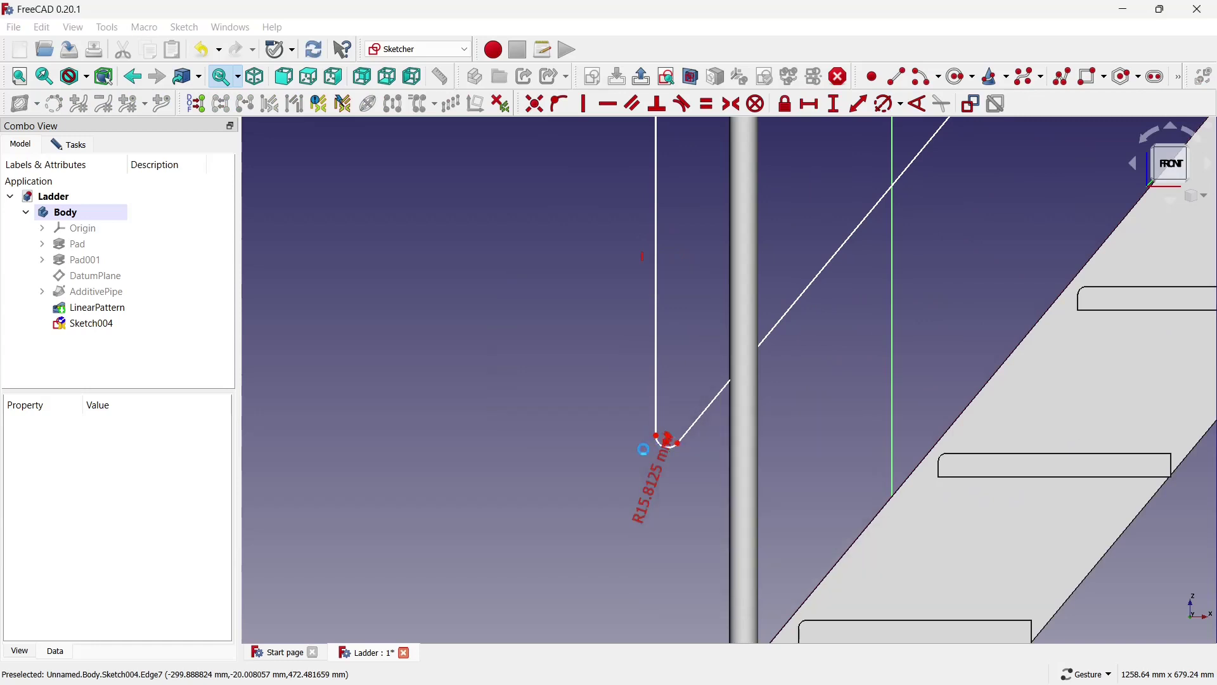
scroll(635, 452, "down", 3)
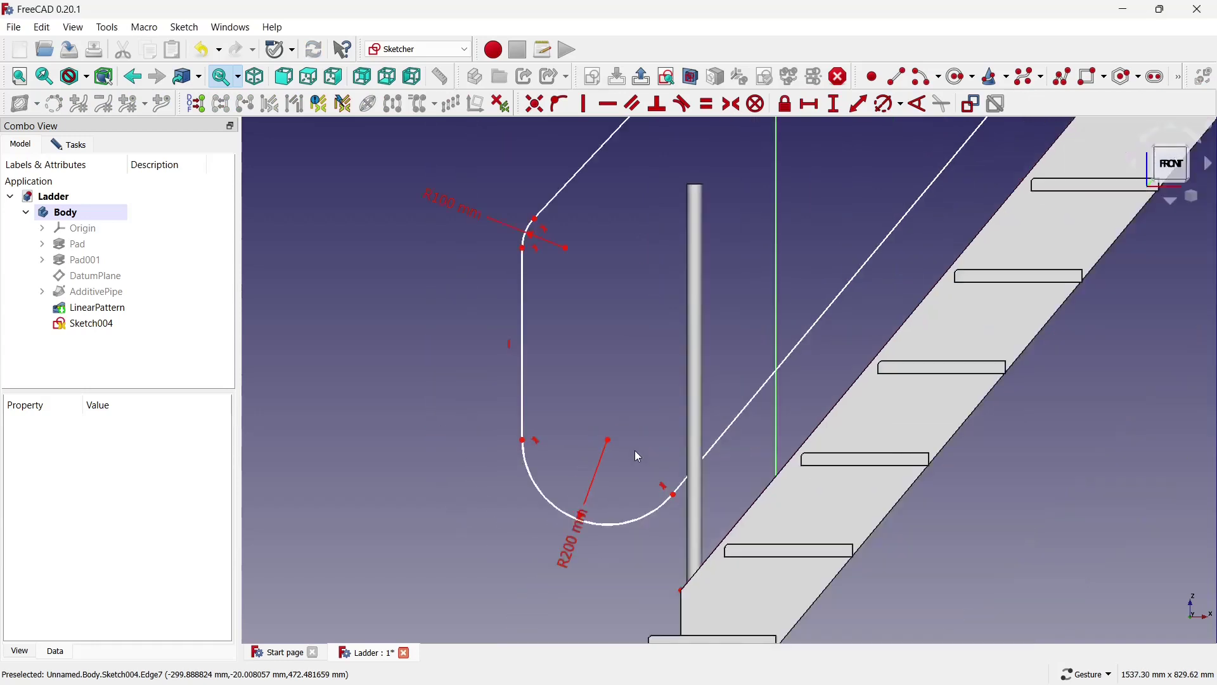
scroll(634, 451, "down", 2)
scroll(636, 452, "down", 2)
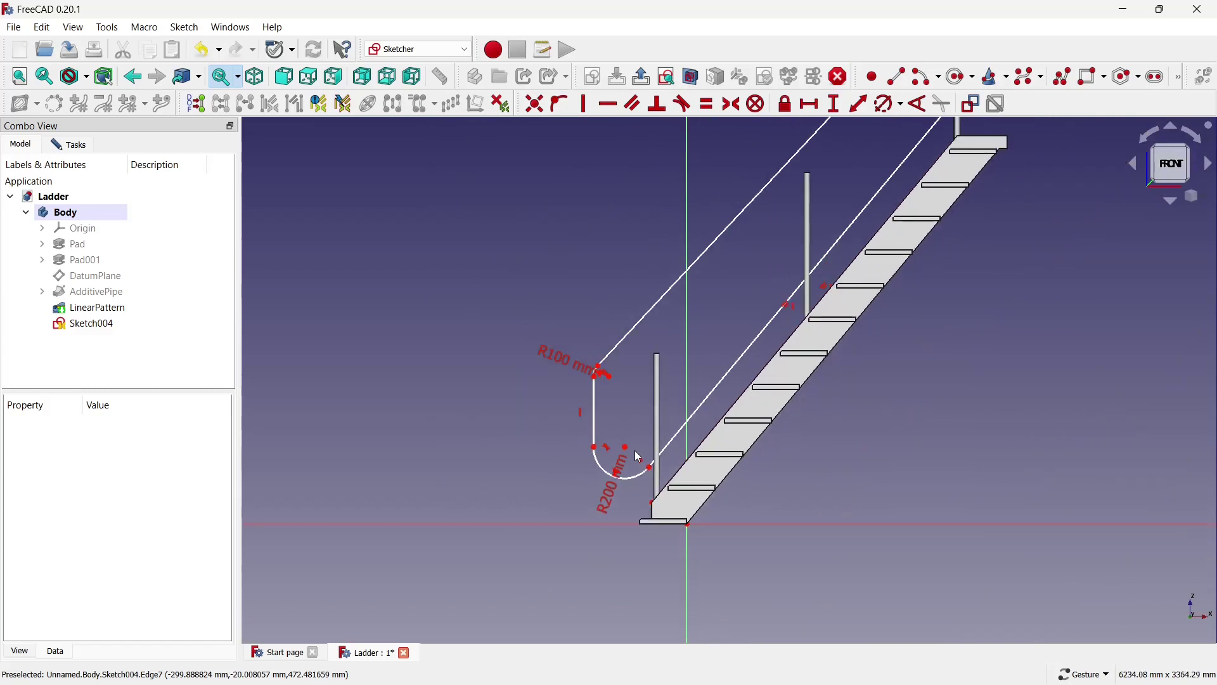
double_click(606, 496)
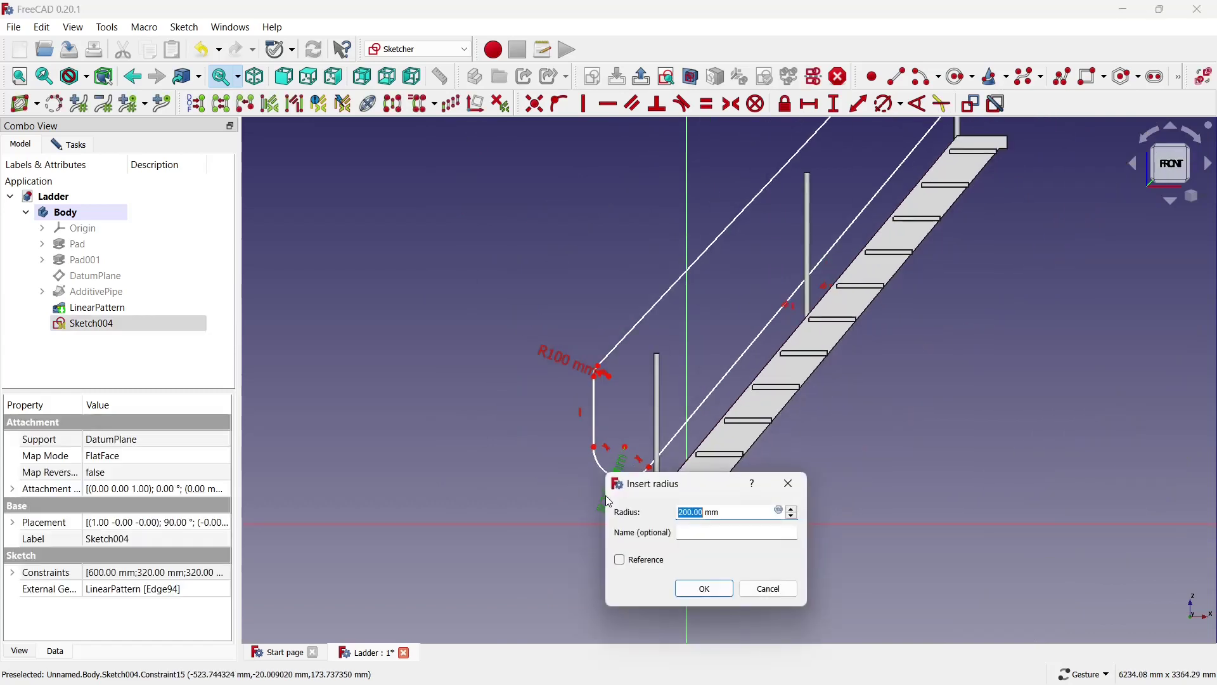
type("100")
key("Return")
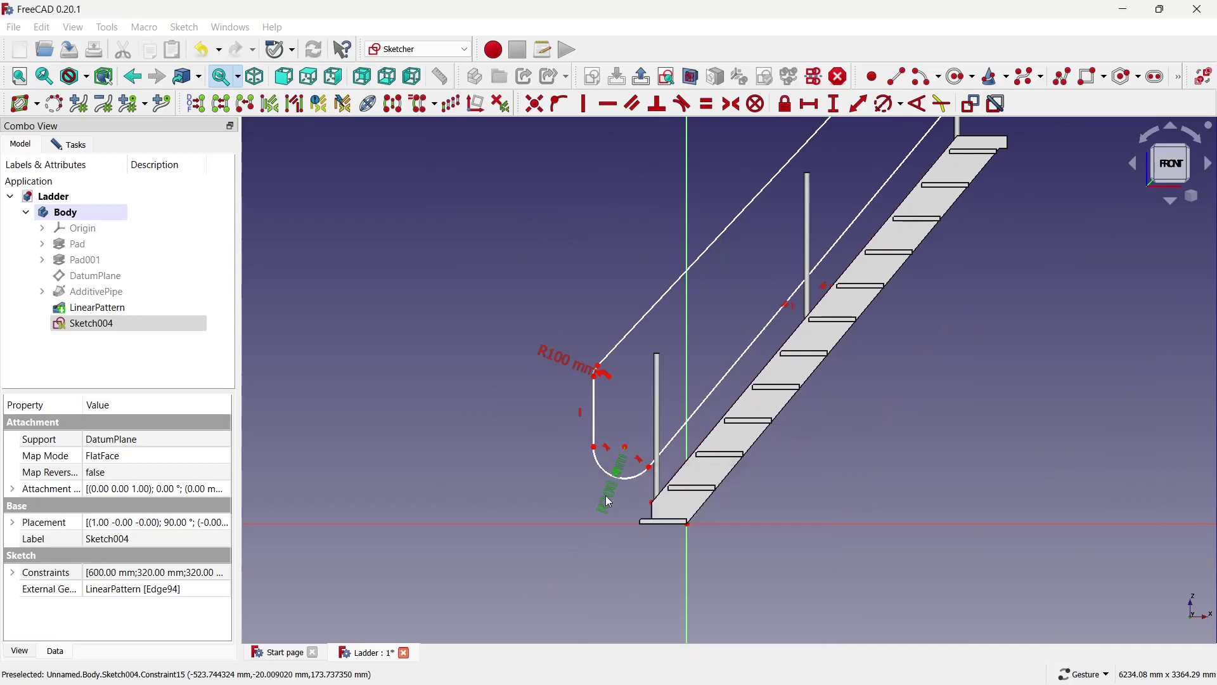
left_click(609, 501)
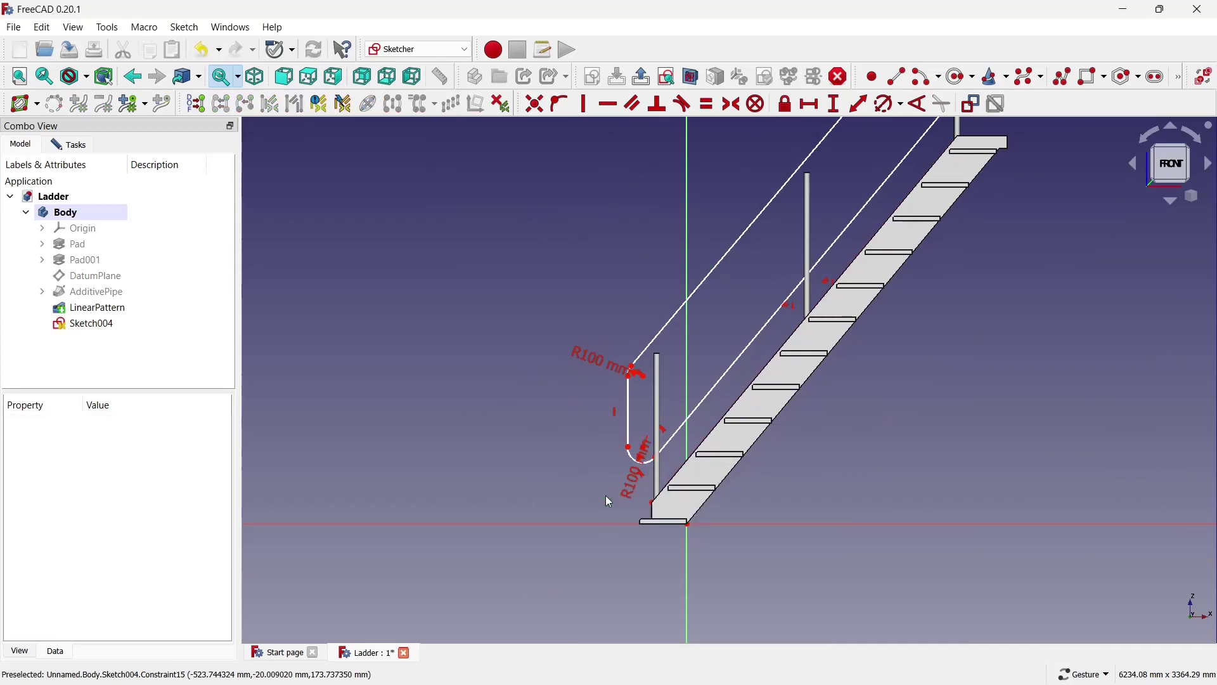
Finish editing the handrail sketch from the task panel
scroll(598, 430, "down", 1)
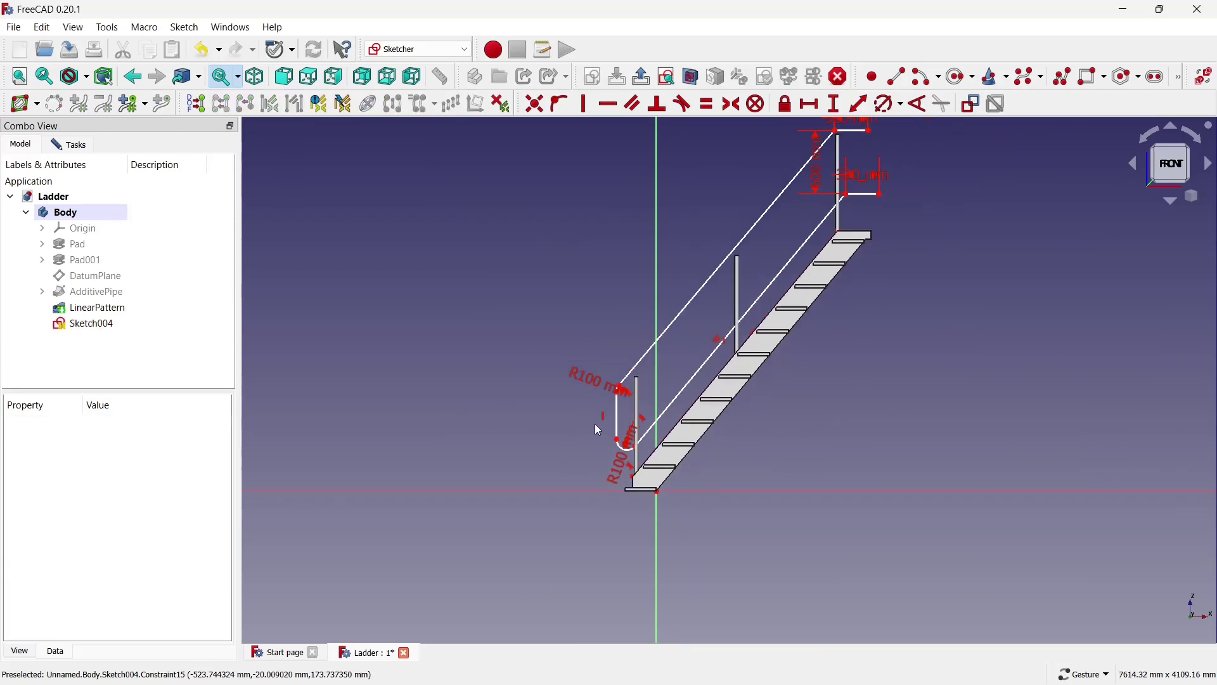
scroll(598, 430, "down", 1)
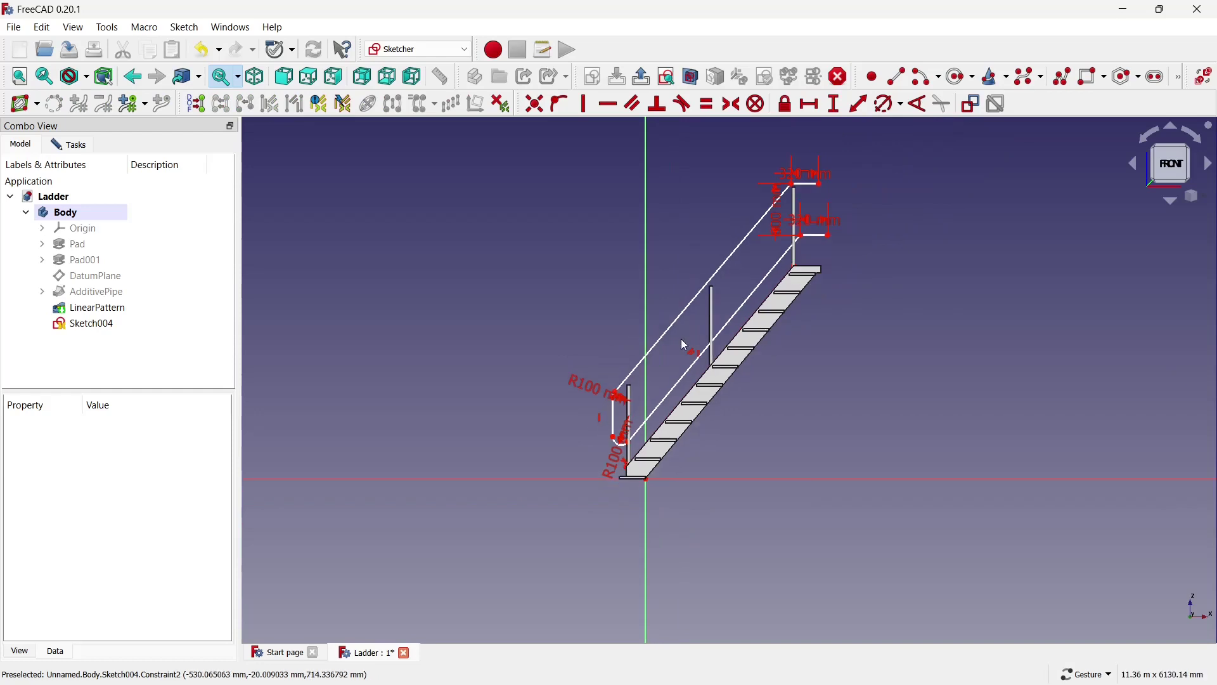
scroll(668, 334, "up", 2)
scroll(668, 327, "down", 1)
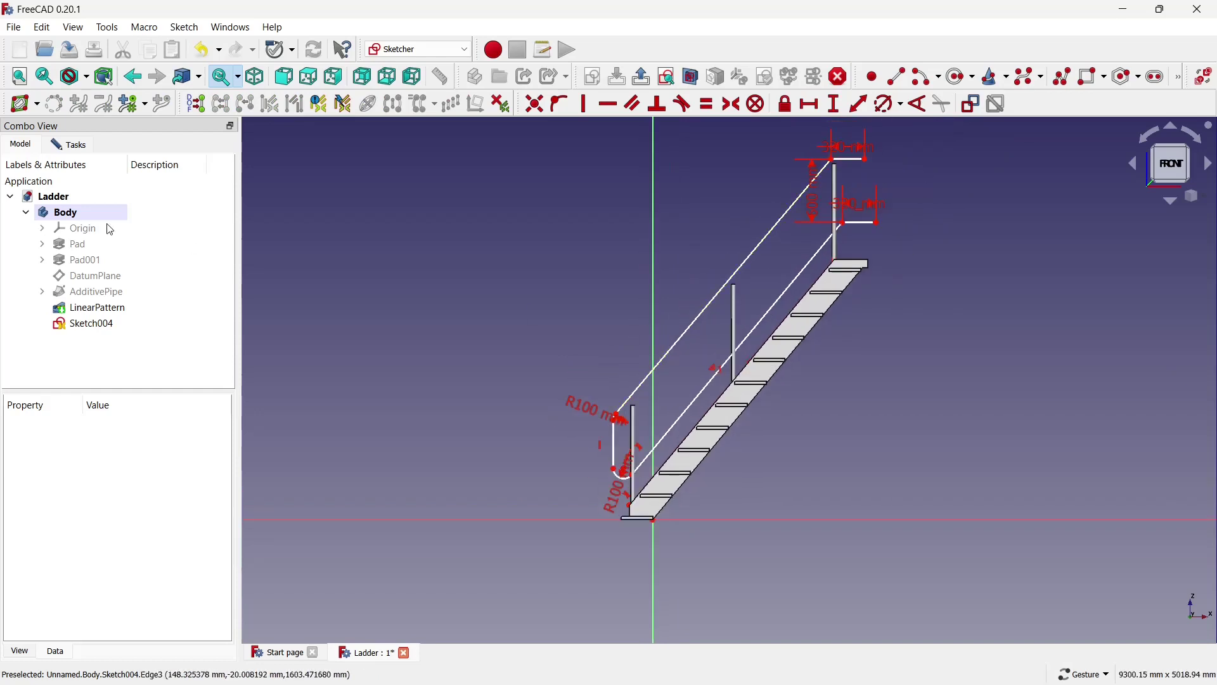
left_click(86, 148)
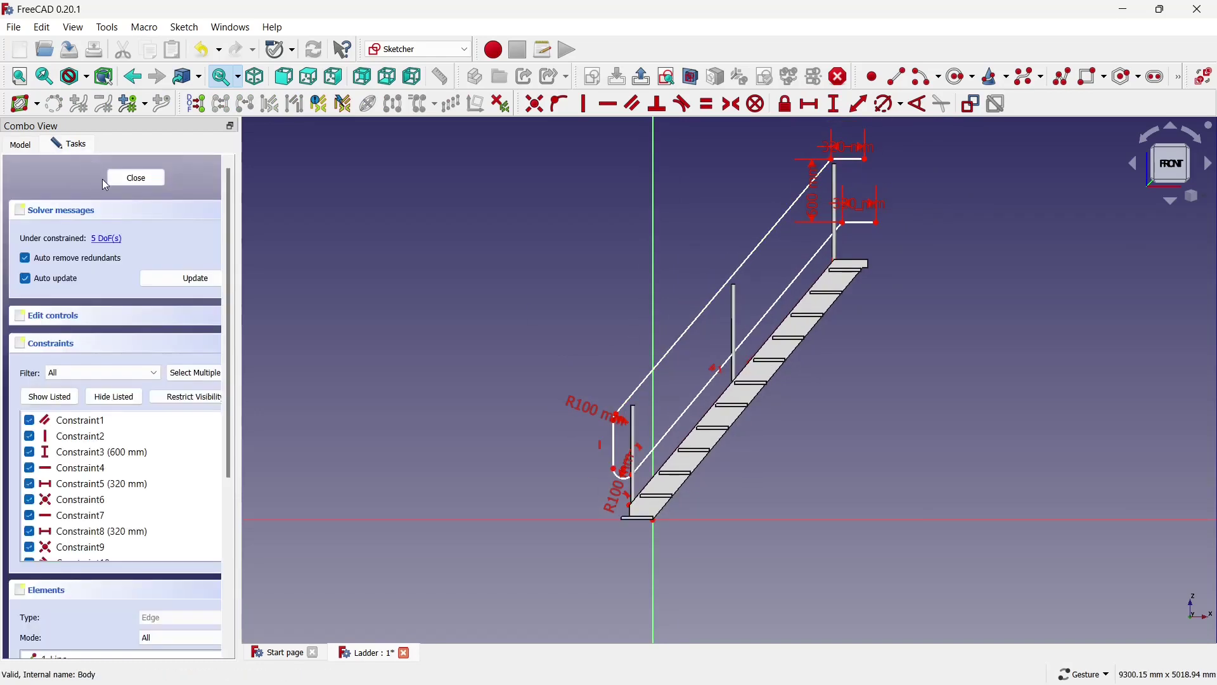
left_click(121, 181)
Return to the 3D model, orbit the staircase, and select the stringer's top end face
left_click(121, 181)
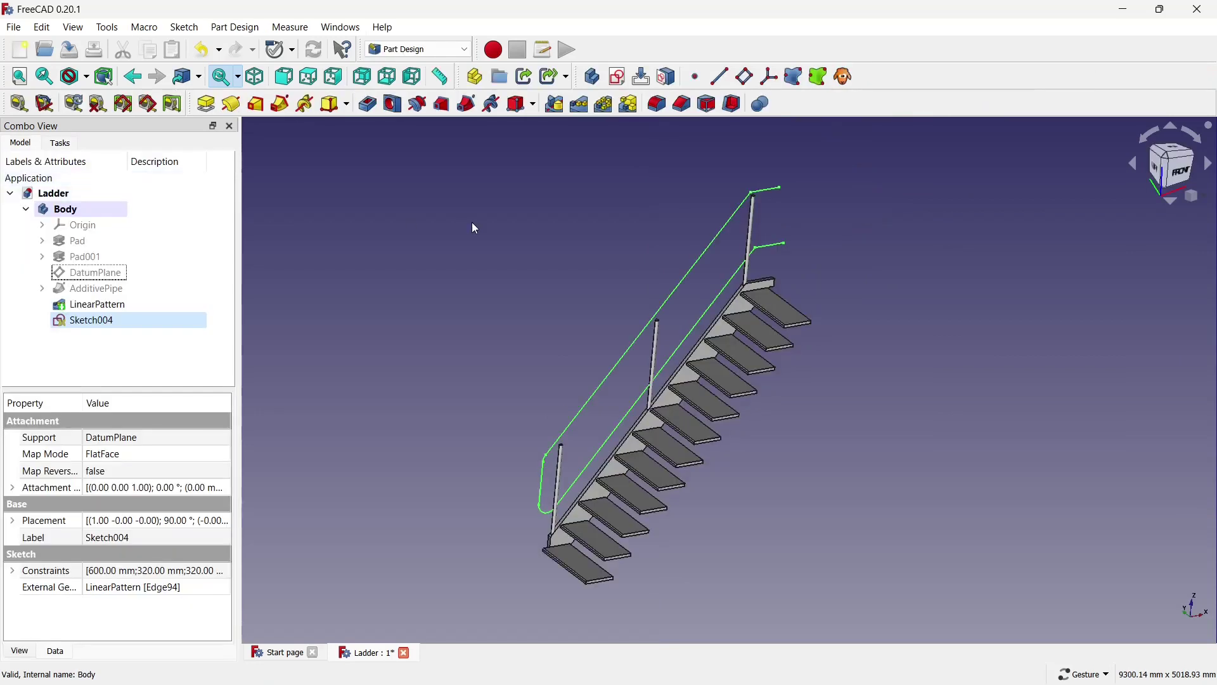
mouse_move(476, 228)
left_mouse_down()
mouse_move(832, 185)
mouse_move(749, 279)
mouse_move(780, 299)
mouse_move(723, 321)
mouse_move(715, 351)
mouse_move(645, 210)
left_mouse_up()
scroll(707, 289, "up", 3)
scroll(657, 297, "up", 3)
scroll(660, 273, "up", 2)
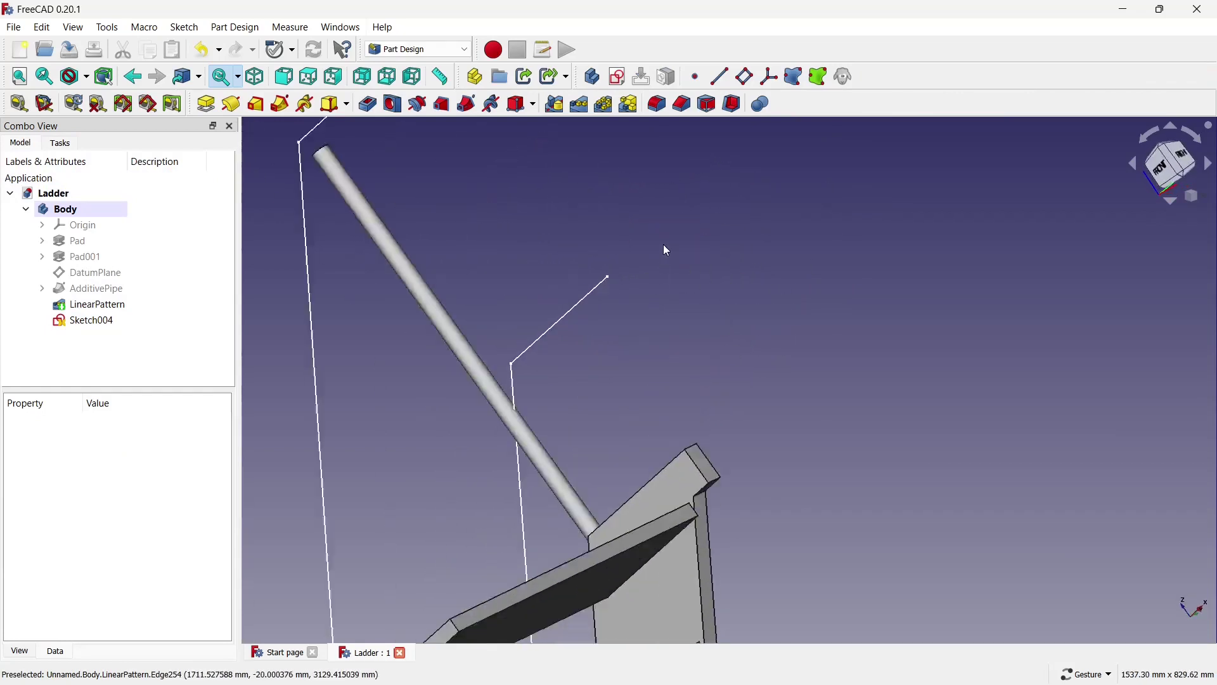
scroll(664, 244, "down", 5)
mouse_move(837, 354)
left_mouse_down()
mouse_move(699, 244)
mouse_move(709, 340)
mouse_move(489, 269)
mouse_move(911, 418)
mouse_move(815, 410)
mouse_move(623, 251)
left_mouse_up()
scroll(623, 251, "up", 3)
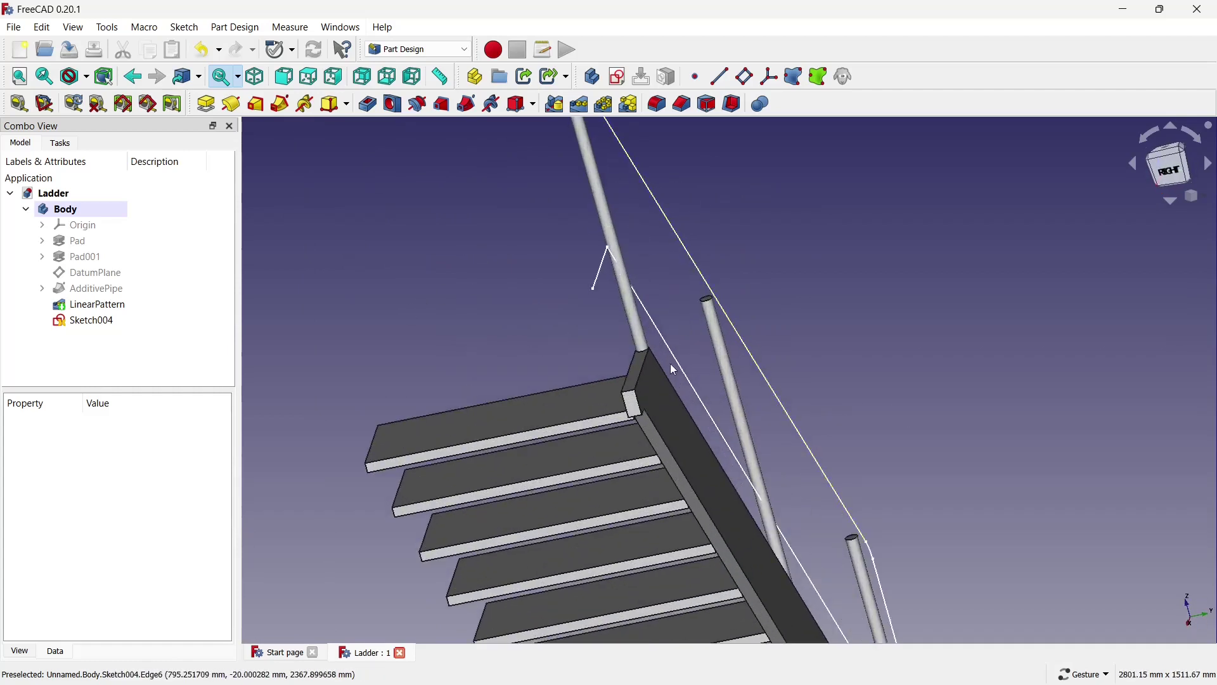
left_click(630, 402)
scroll(666, 374, "down", 1)
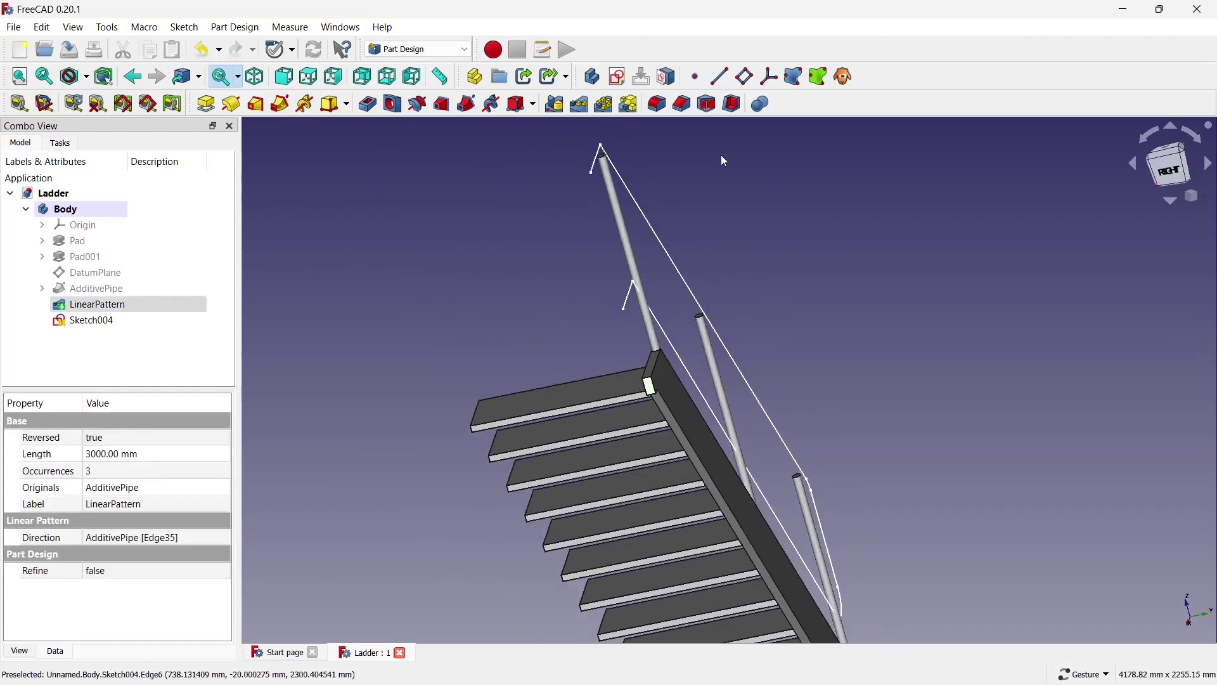
Start a sketch on the stair's top end face and draw a circle on the rail line
left_click(618, 77)
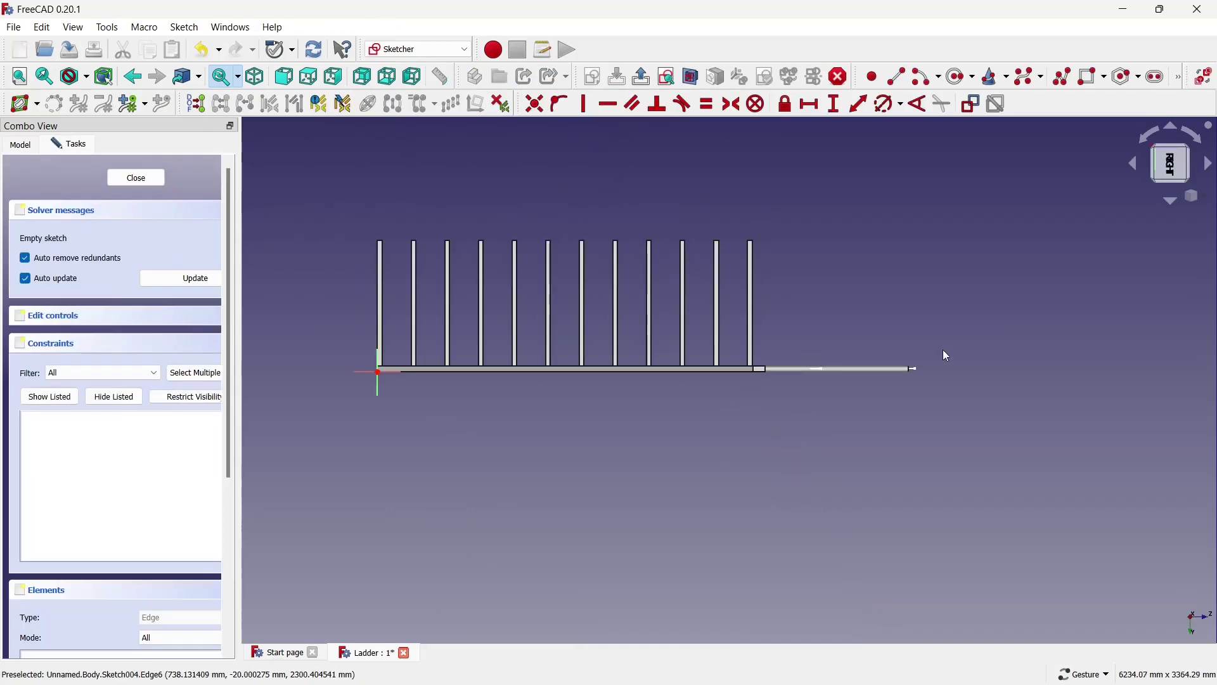
scroll(942, 352, "up", 2)
scroll(806, 396, "up", 3)
scroll(755, 349, "up", 2)
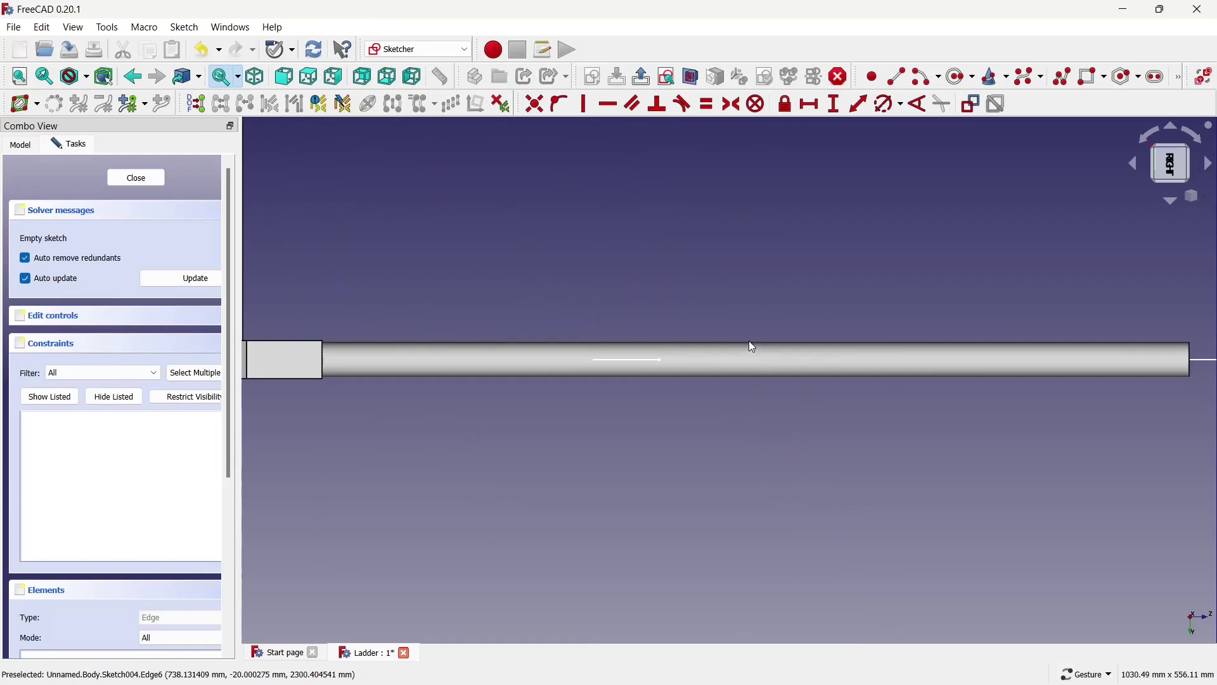
scroll(746, 348, "up", 2)
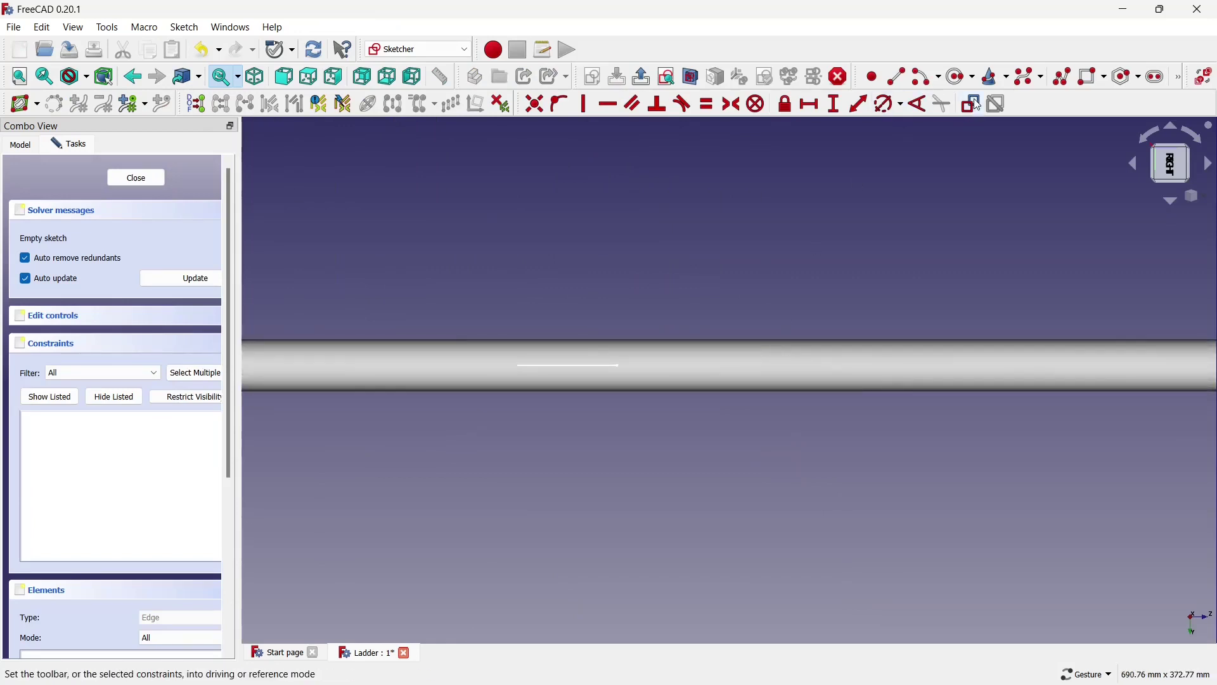
left_click(961, 77)
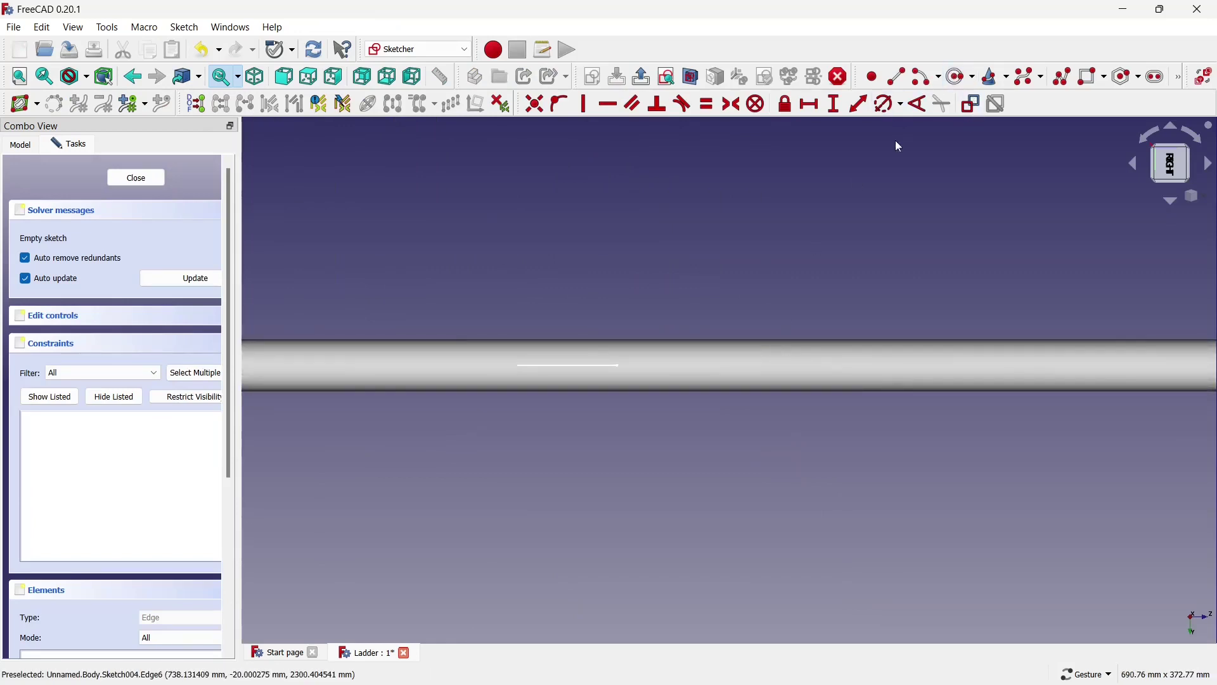
left_click(618, 365)
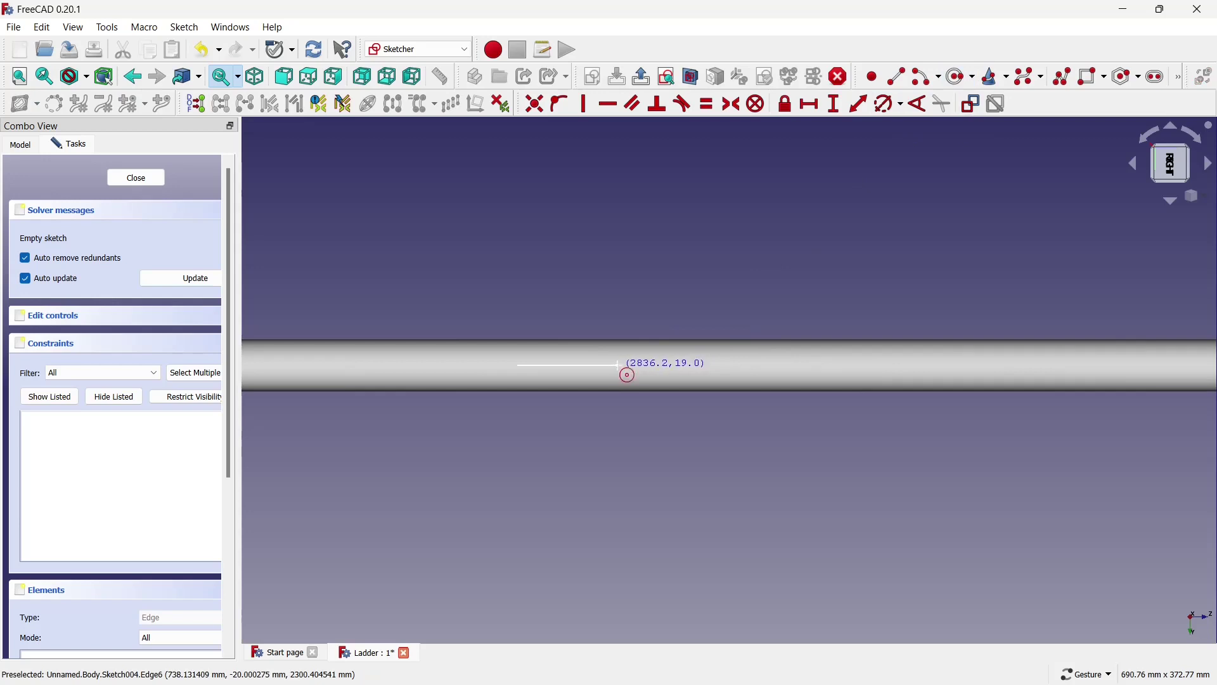
left_click(619, 346)
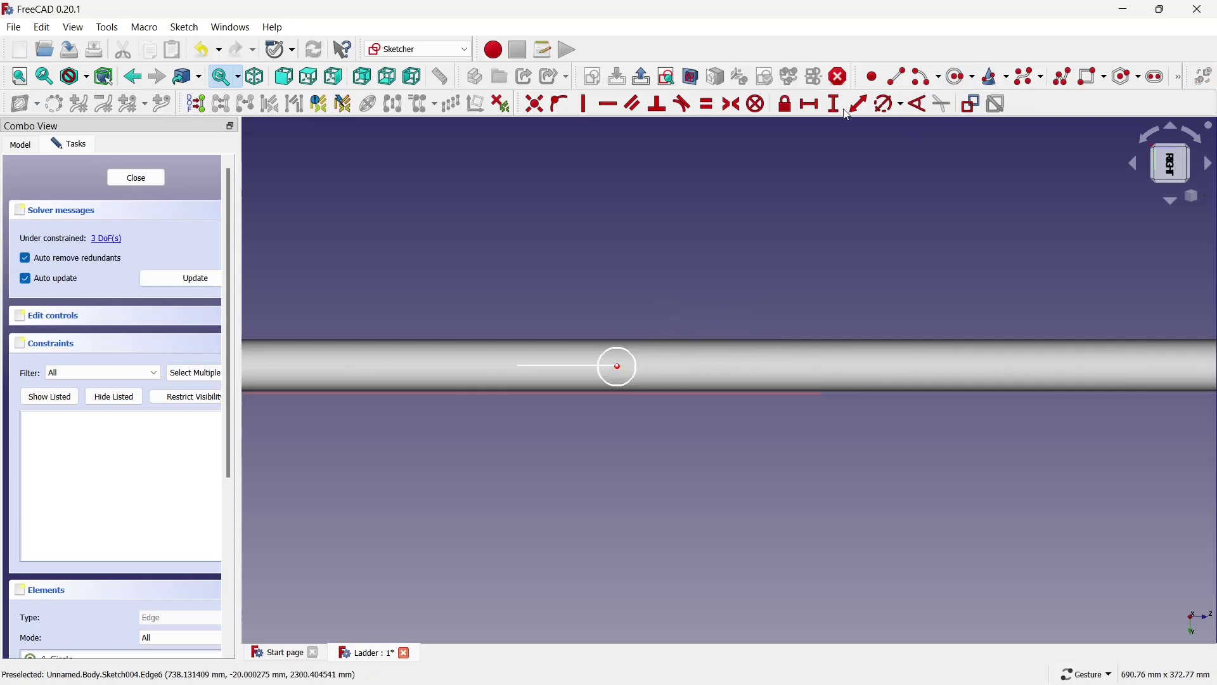
Constrain the circle to a 35 mm diameter and close Sketch005
left_click(889, 104)
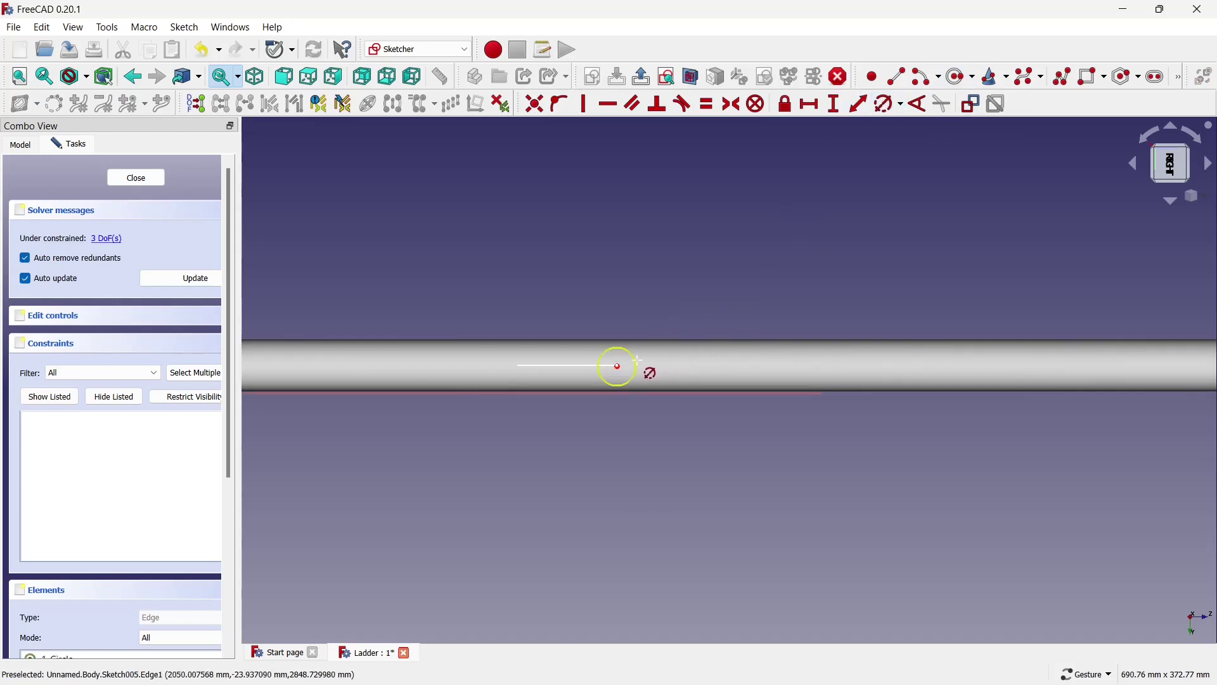
left_click(638, 360)
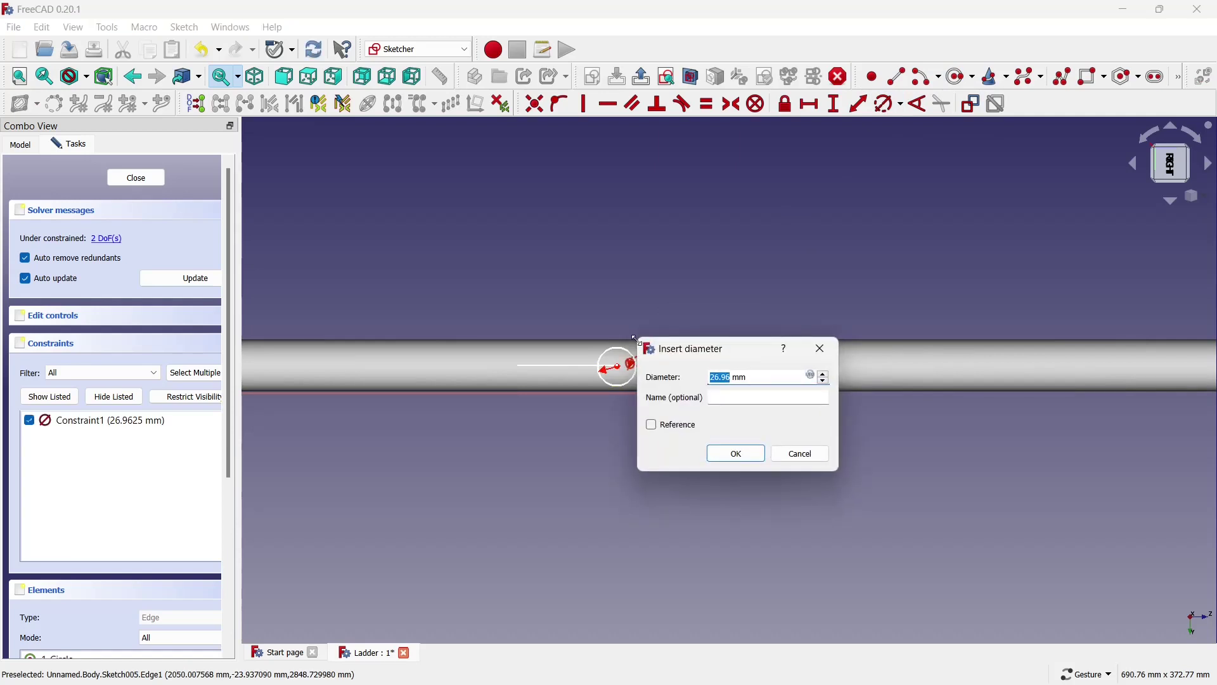
type("35")
key("Return")
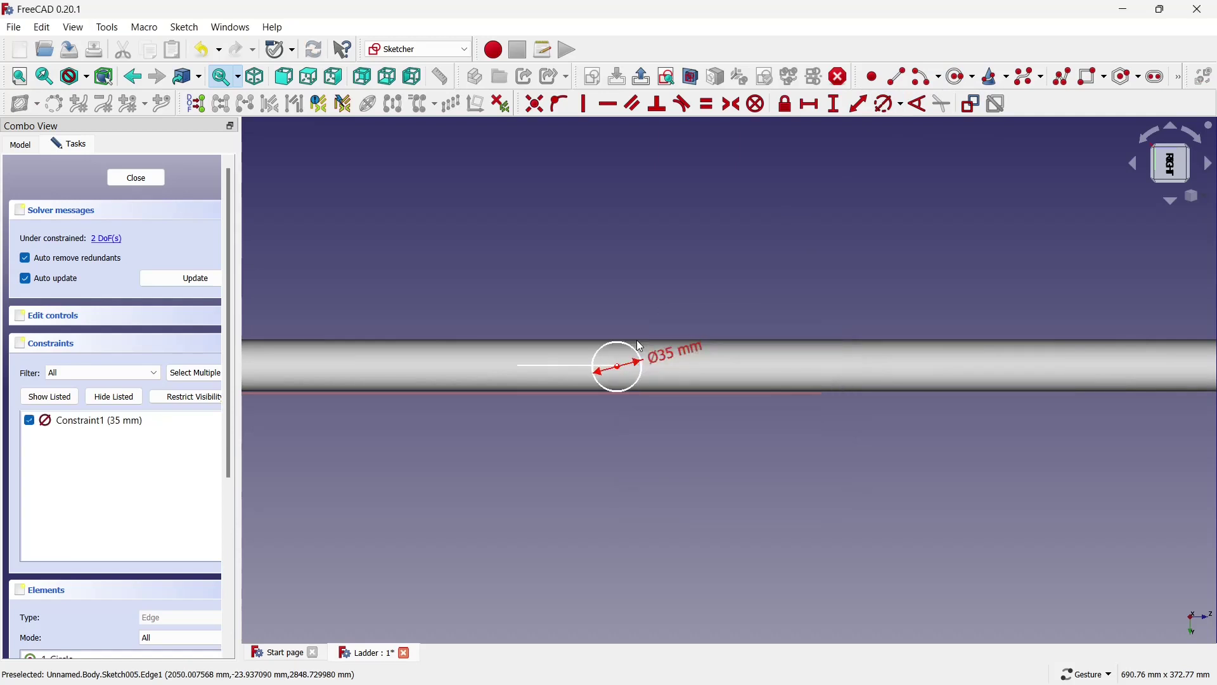
scroll(638, 338, "down", 3)
scroll(638, 339, "down", 2)
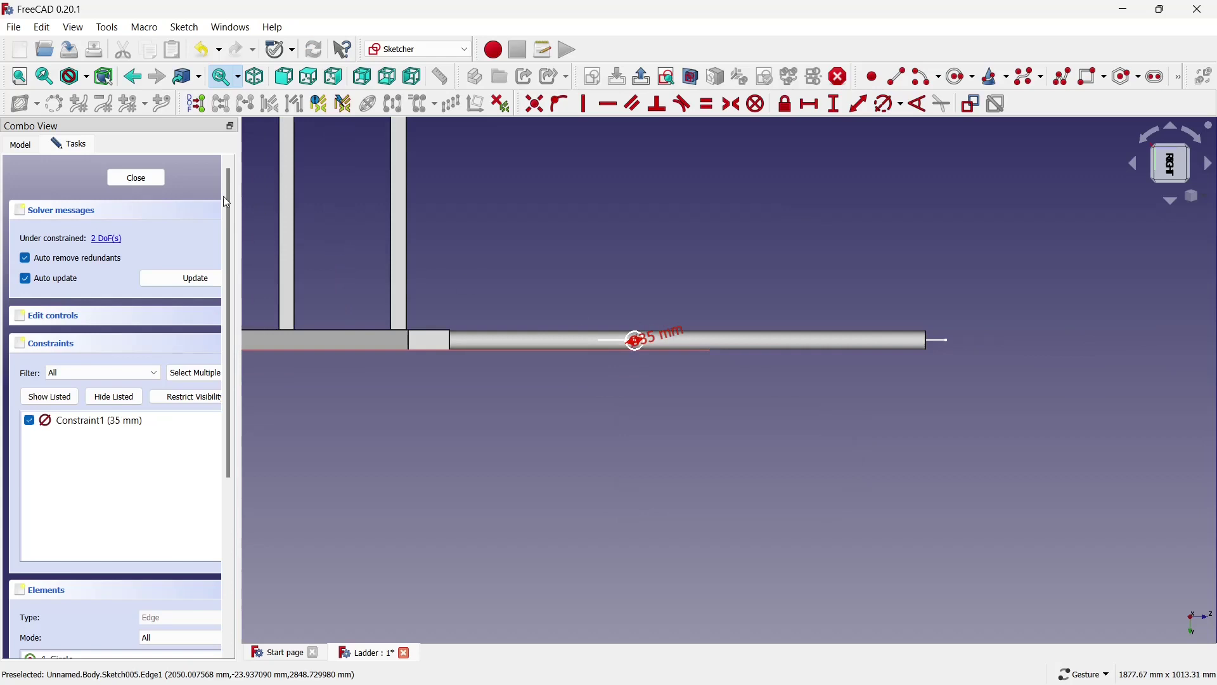
left_click(157, 181)
Create an Additive Pipe sweeping the Sketch005 circle along the Sketch004 path
scroll(573, 295, "down", 3)
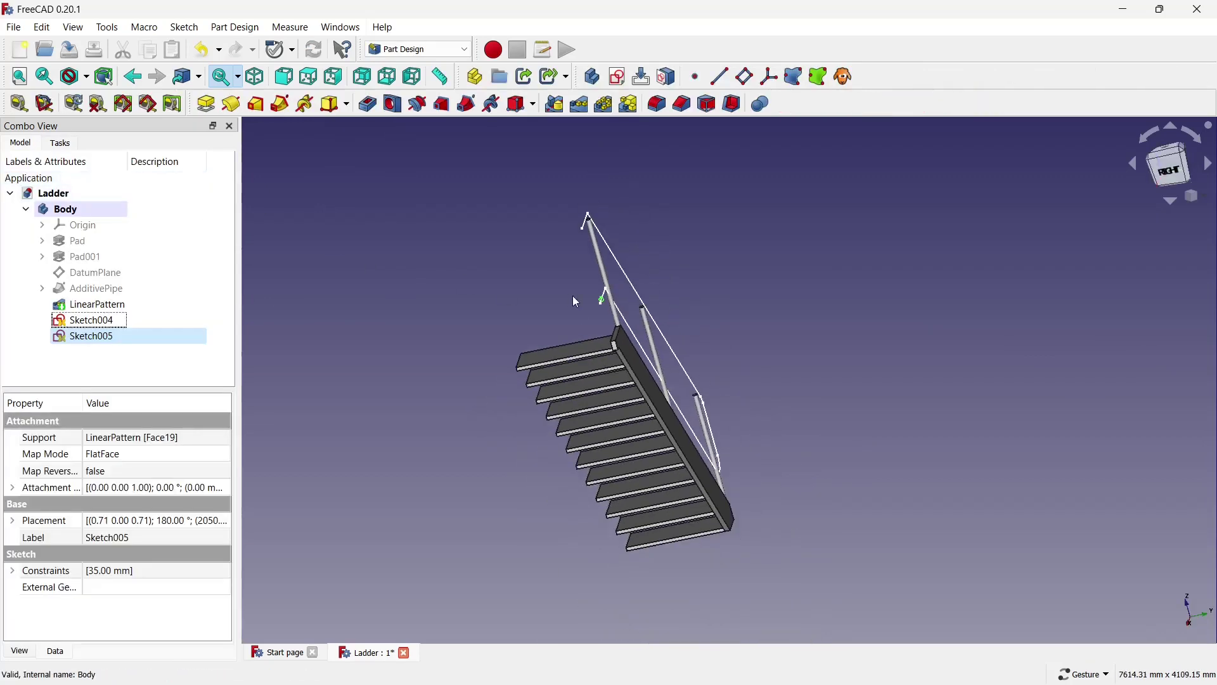
mouse_move(572, 296)
left_mouse_down()
mouse_move(780, 413)
mouse_move(795, 282)
left_mouse_up()
mouse_move(649, 517)
left_mouse_down()
mouse_move(720, 476)
mouse_move(875, 456)
mouse_move(677, 310)
mouse_move(734, 402)
mouse_move(881, 307)
mouse_move(324, 192)
left_mouse_up()
left_click(881, 307)
left_click(280, 104)
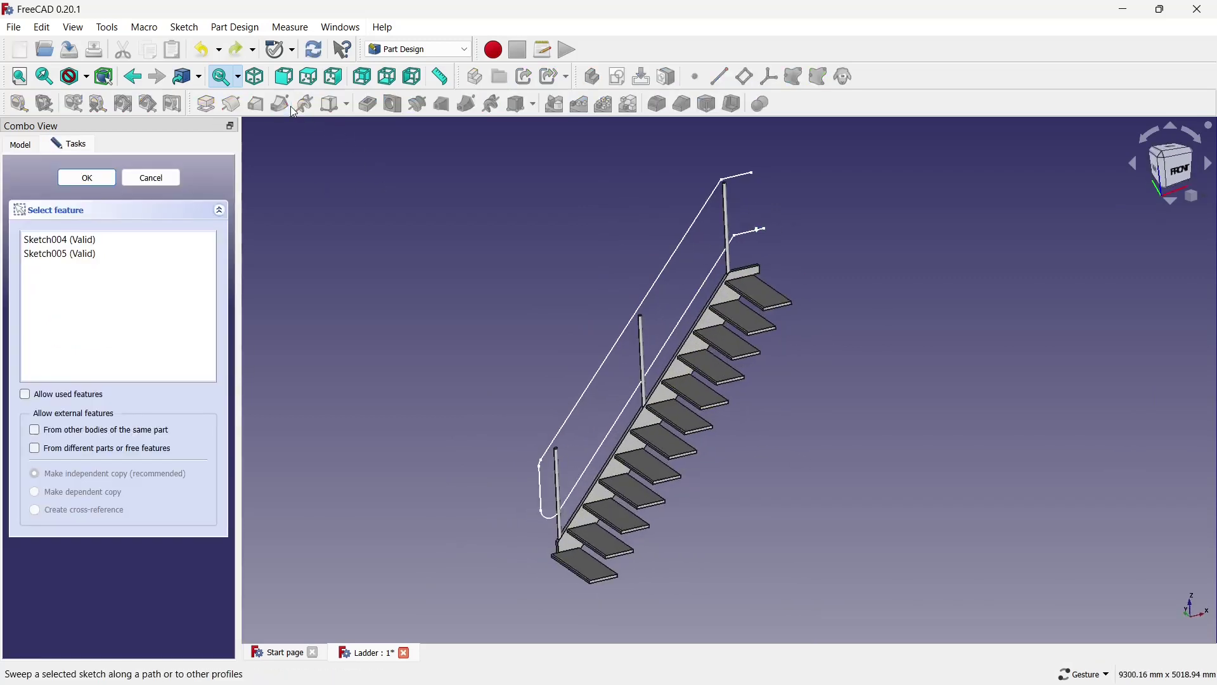
left_click(147, 254)
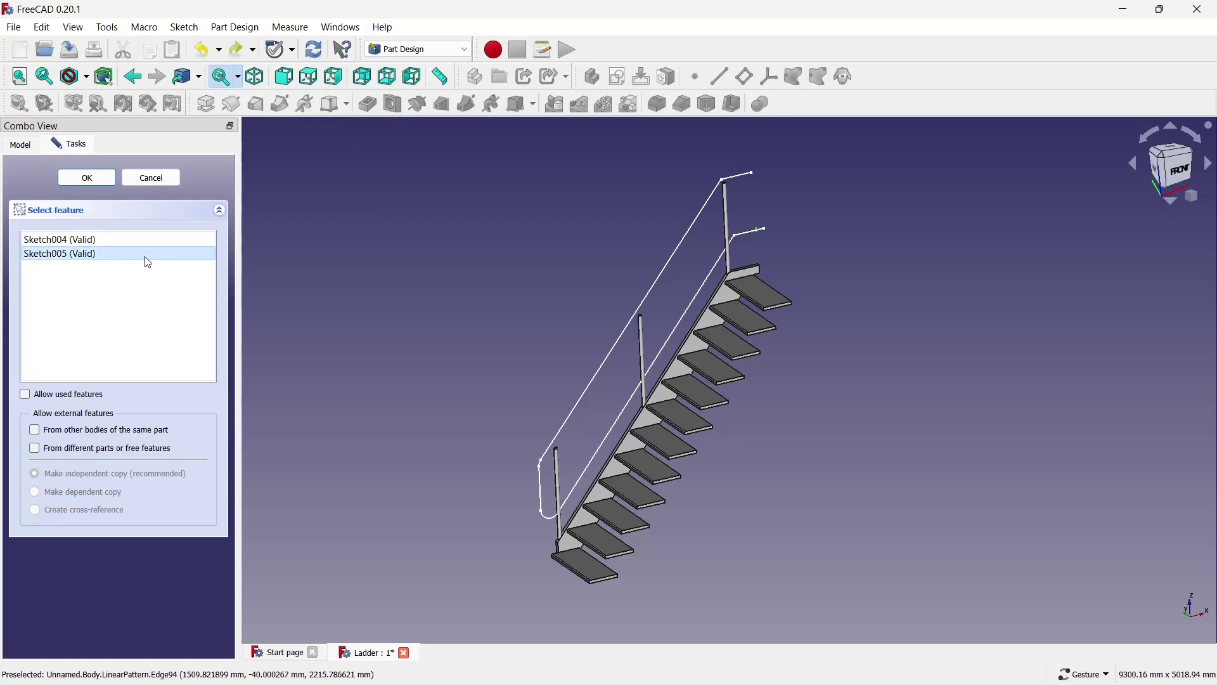
left_click(106, 179)
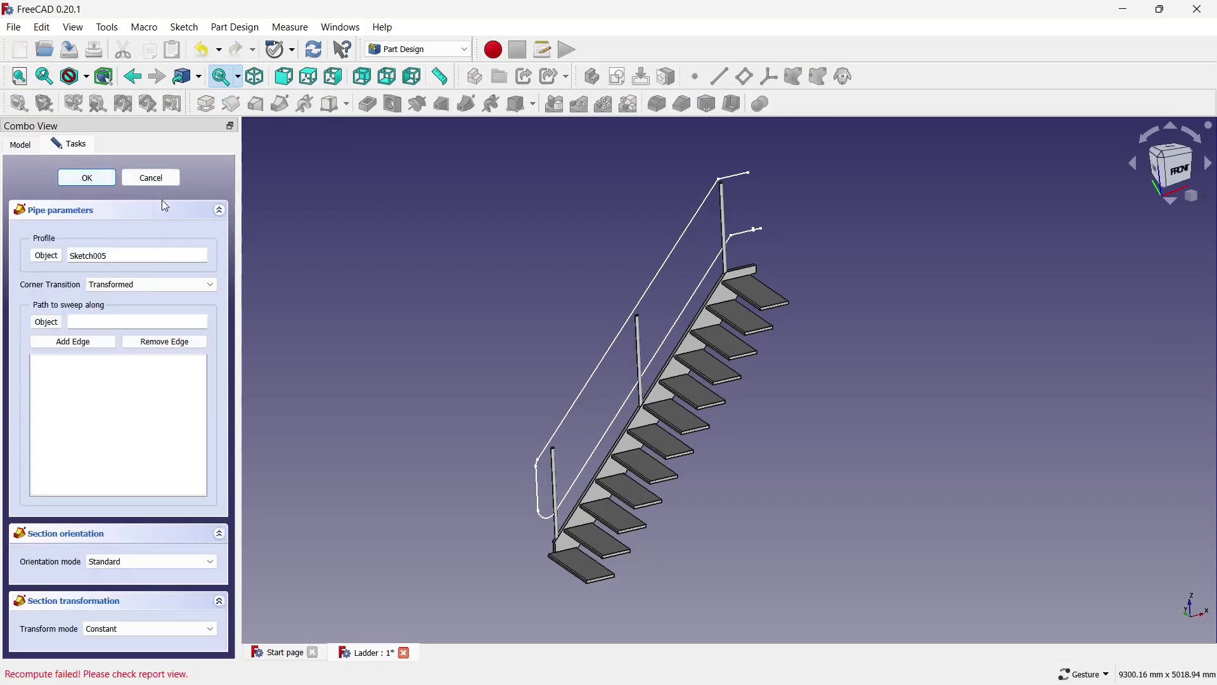
left_click(56, 324)
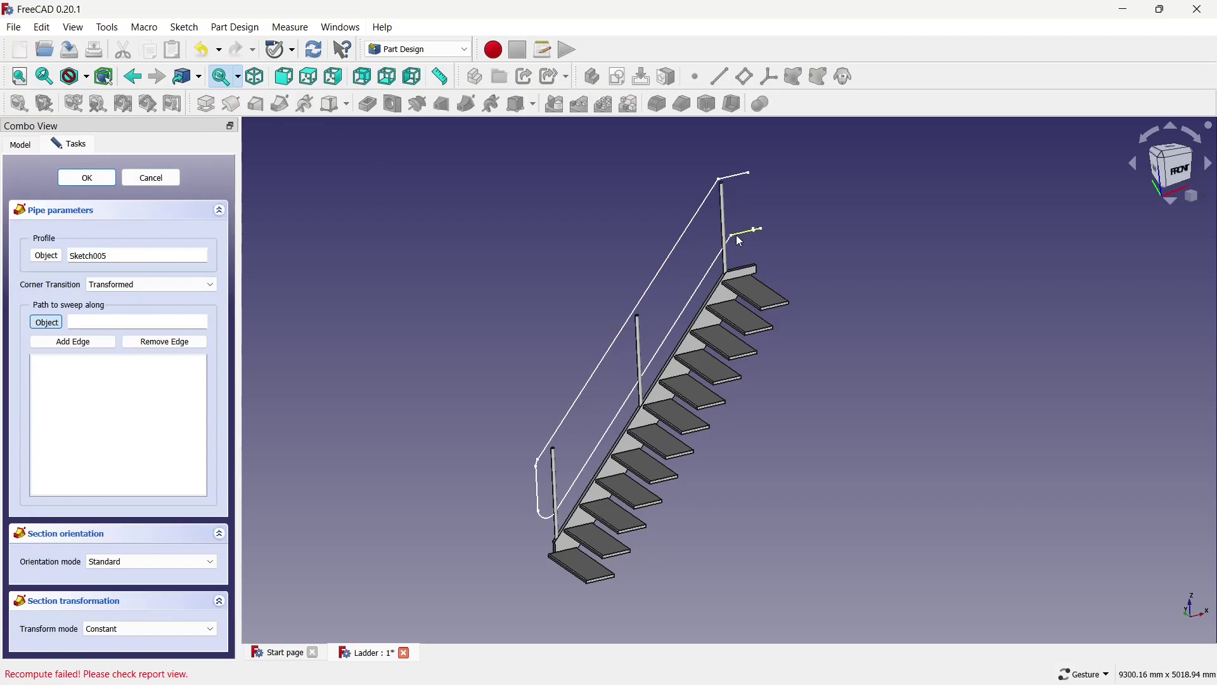
left_click(737, 235)
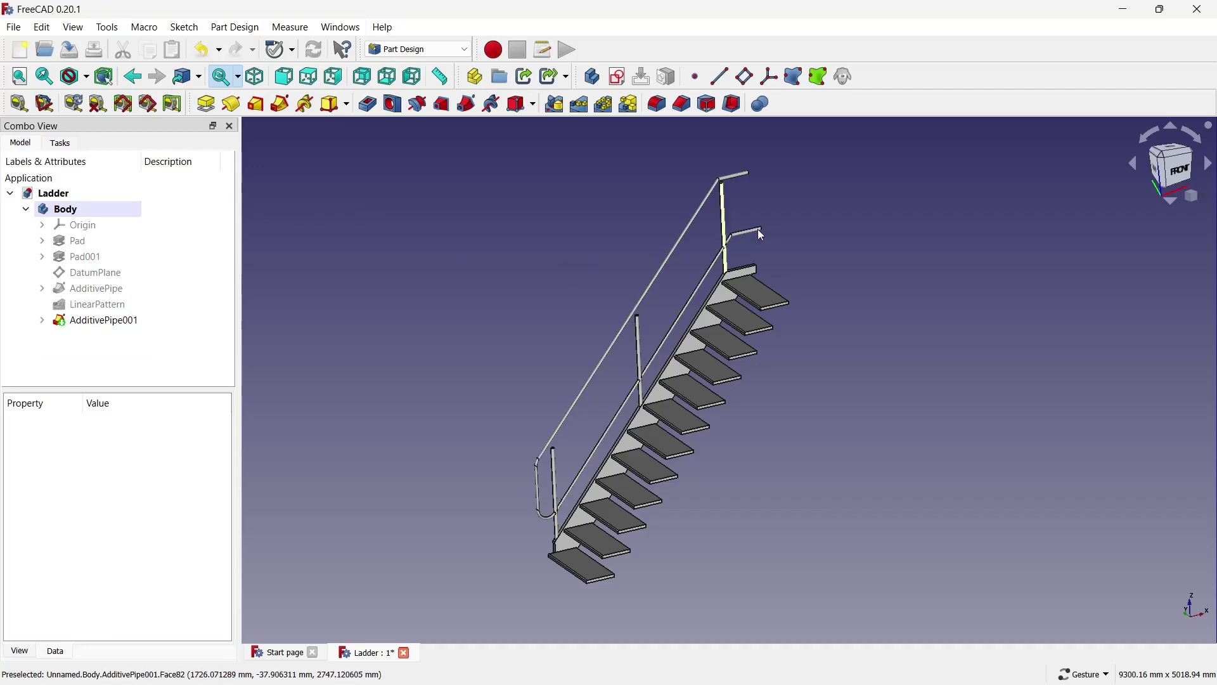
Save the staircase document with Ctrl+S
scroll(771, 207, "up", 2)
scroll(772, 207, "down", 3)
scroll(771, 207, "down", 2)
scroll(557, 267, "up", 3)
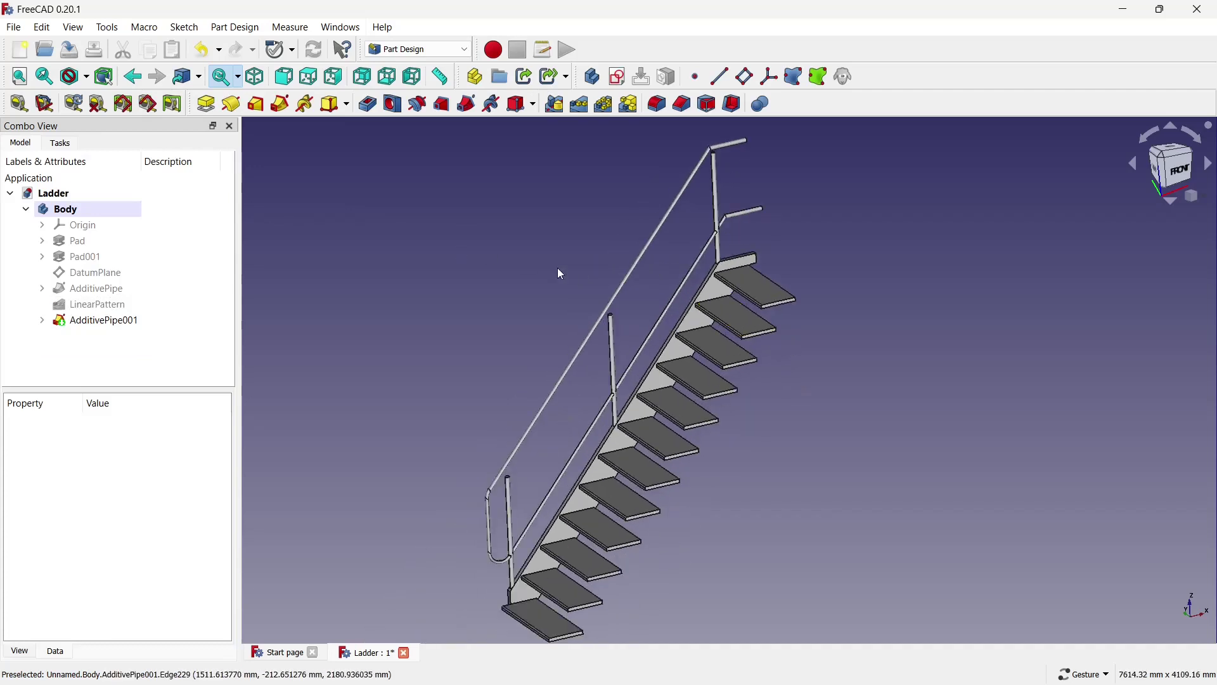
key("ctrl+s")
Expand AdditivePipe001 in the tree and edit Sketch004
left_click(41, 321)
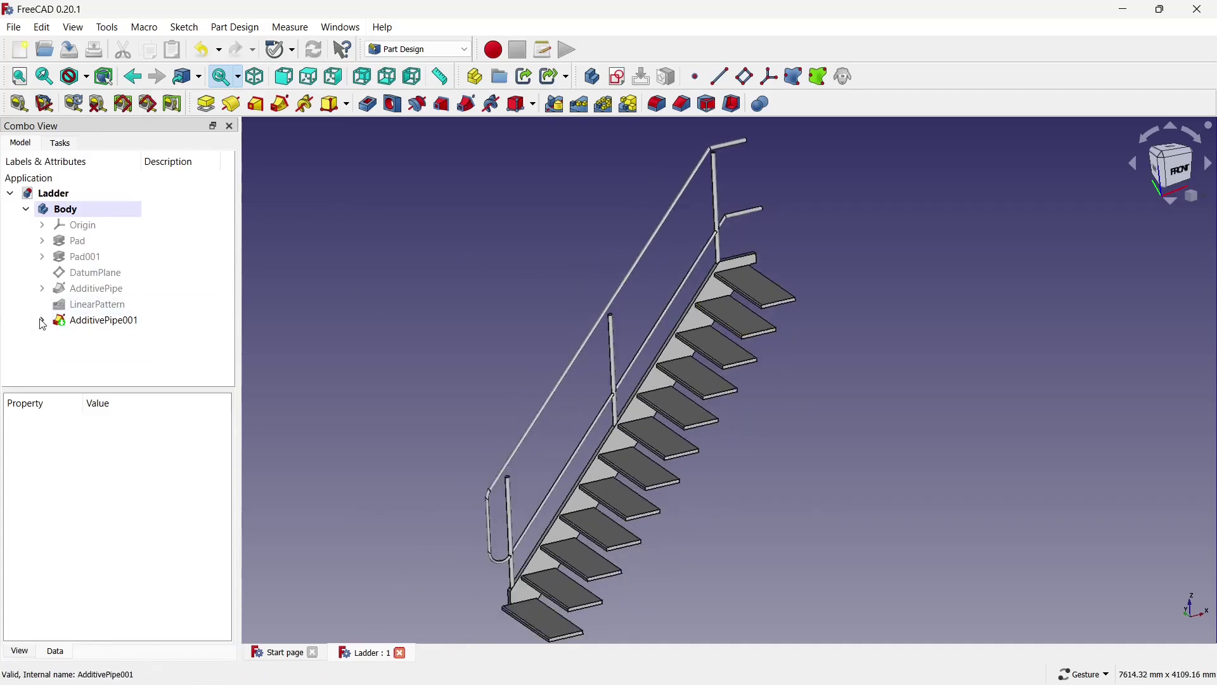
left_click(104, 352)
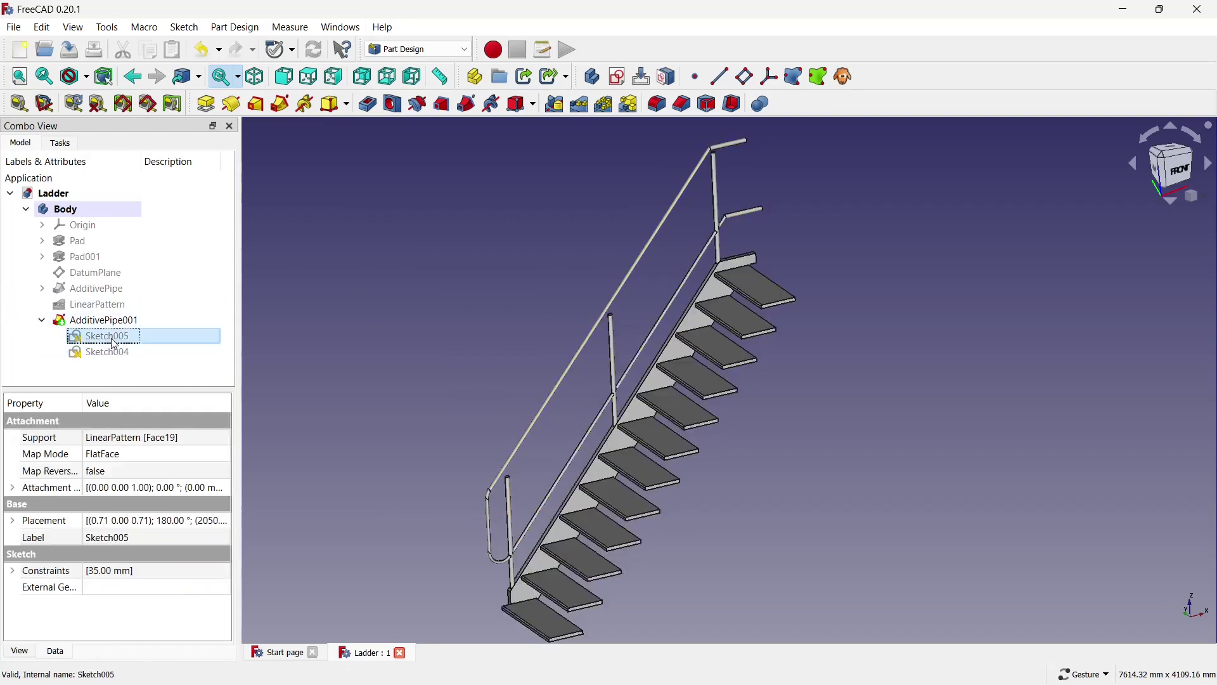
left_click(133, 377)
left_click(130, 336)
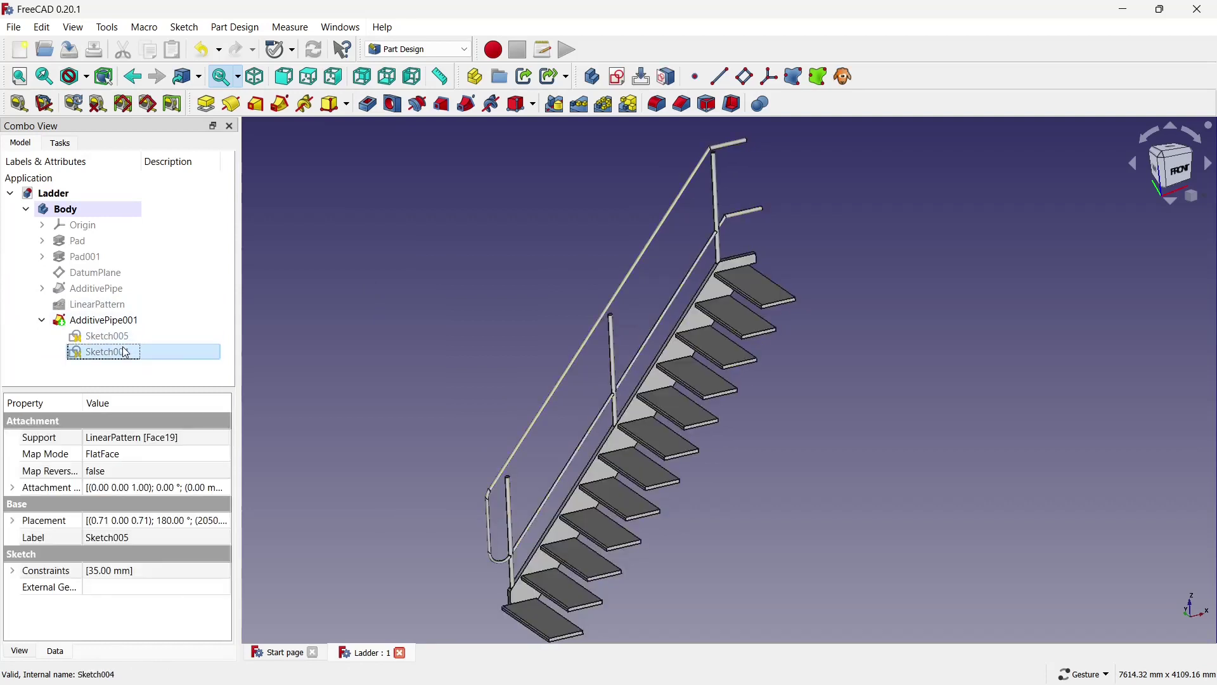
right_click(125, 354)
left_click(168, 358)
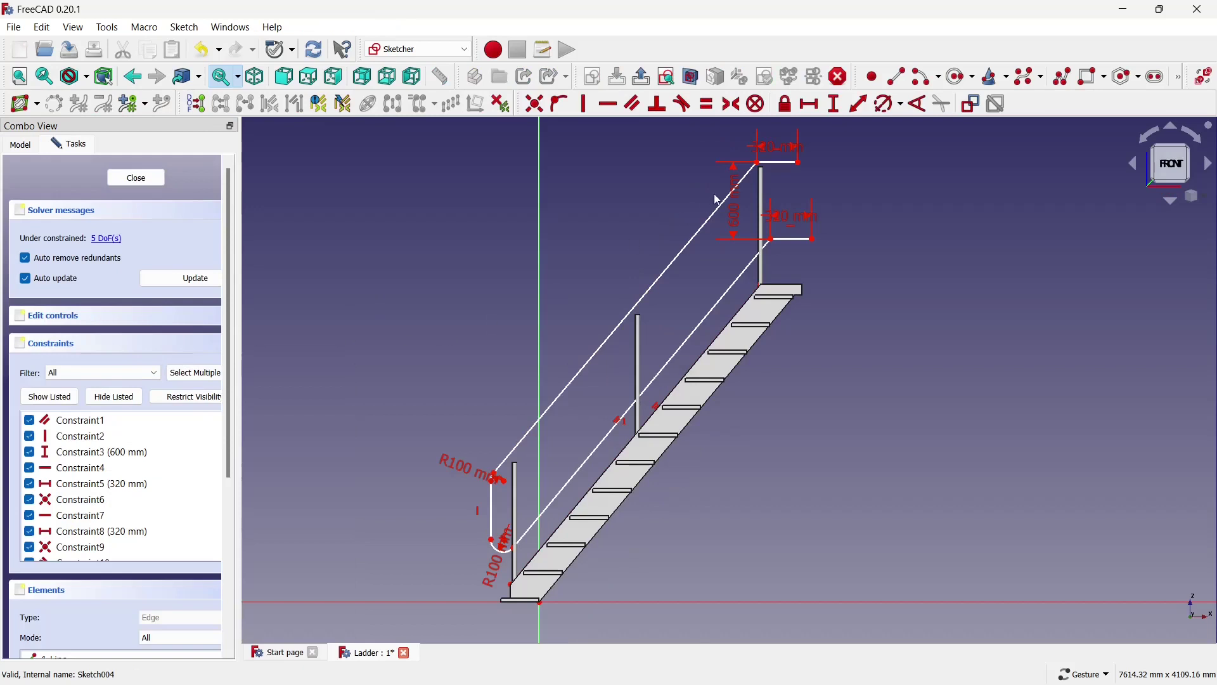
Drag the lower bend's upper endpoint so the attached diagonal rail lines shift
scroll(765, 168, "up", 2)
scroll(729, 208, "up", 1)
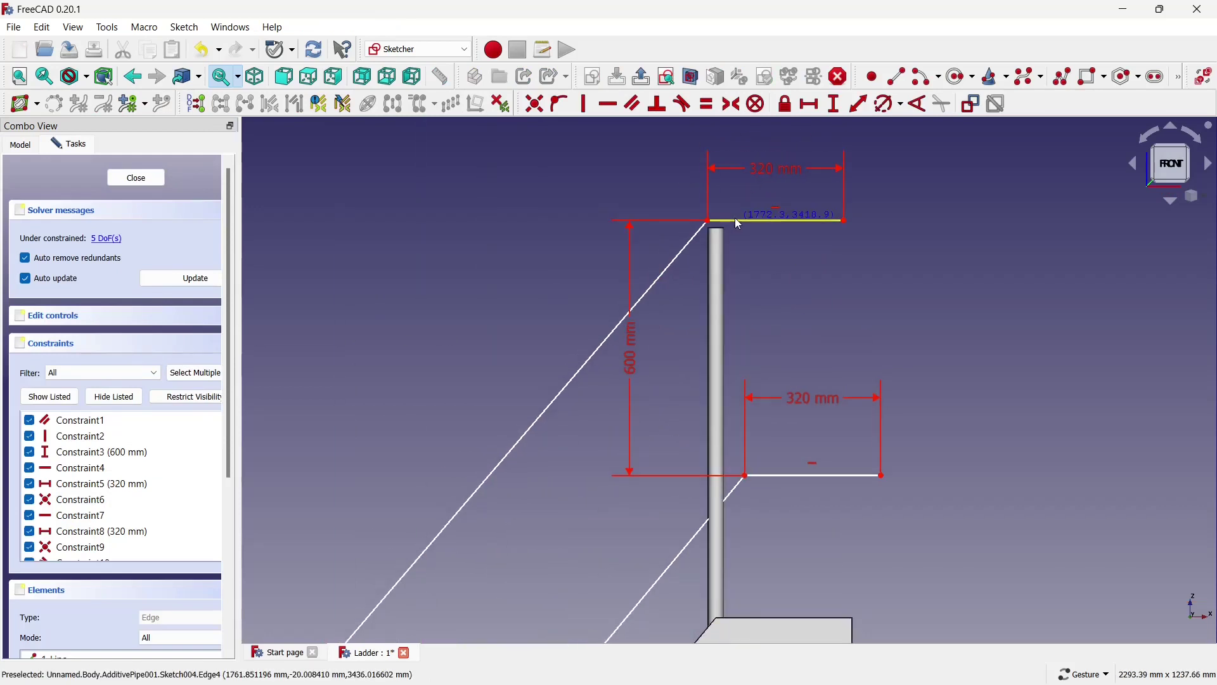
scroll(736, 218, "up", 1)
right_click_drag(736, 225, 739, 227)
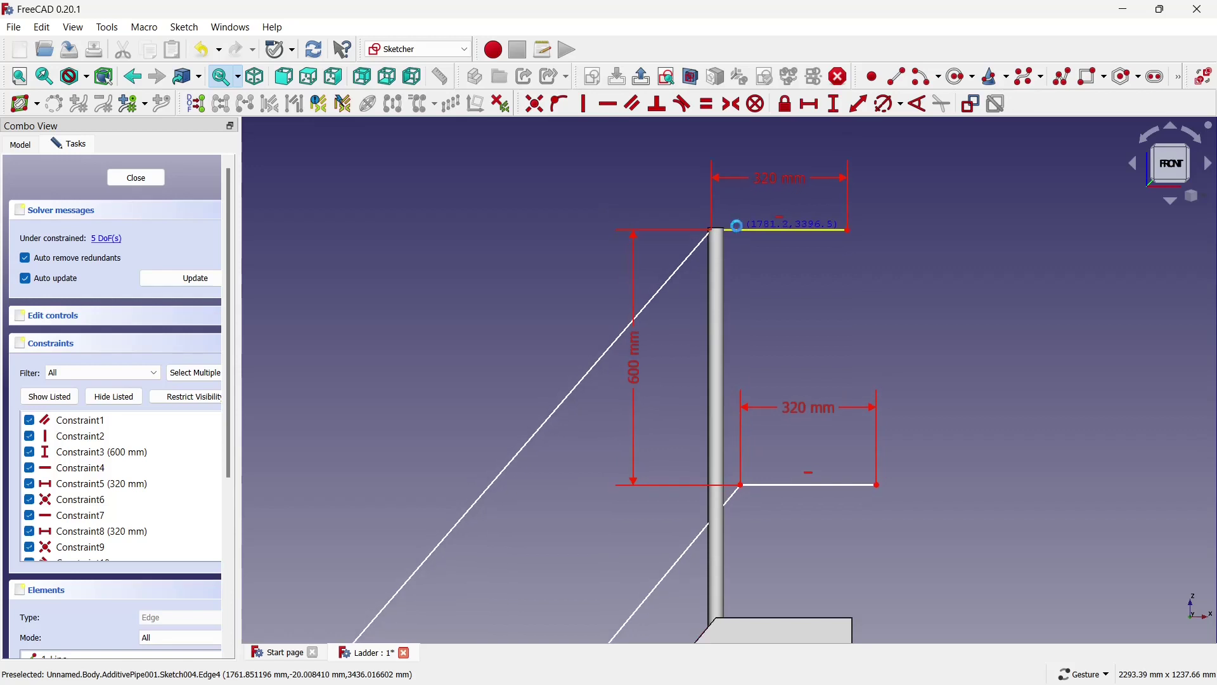
scroll(732, 217, "down", 5)
scroll(619, 352, "down", 2)
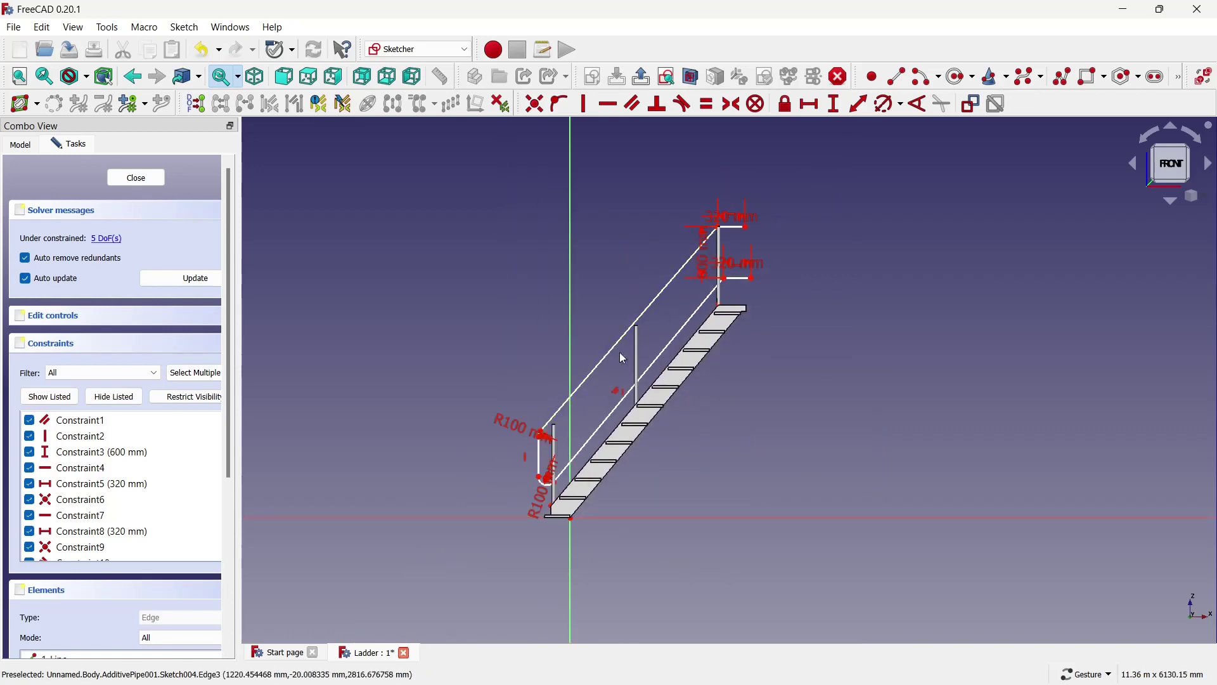
scroll(554, 414, "up", 3)
scroll(558, 420, "up", 3)
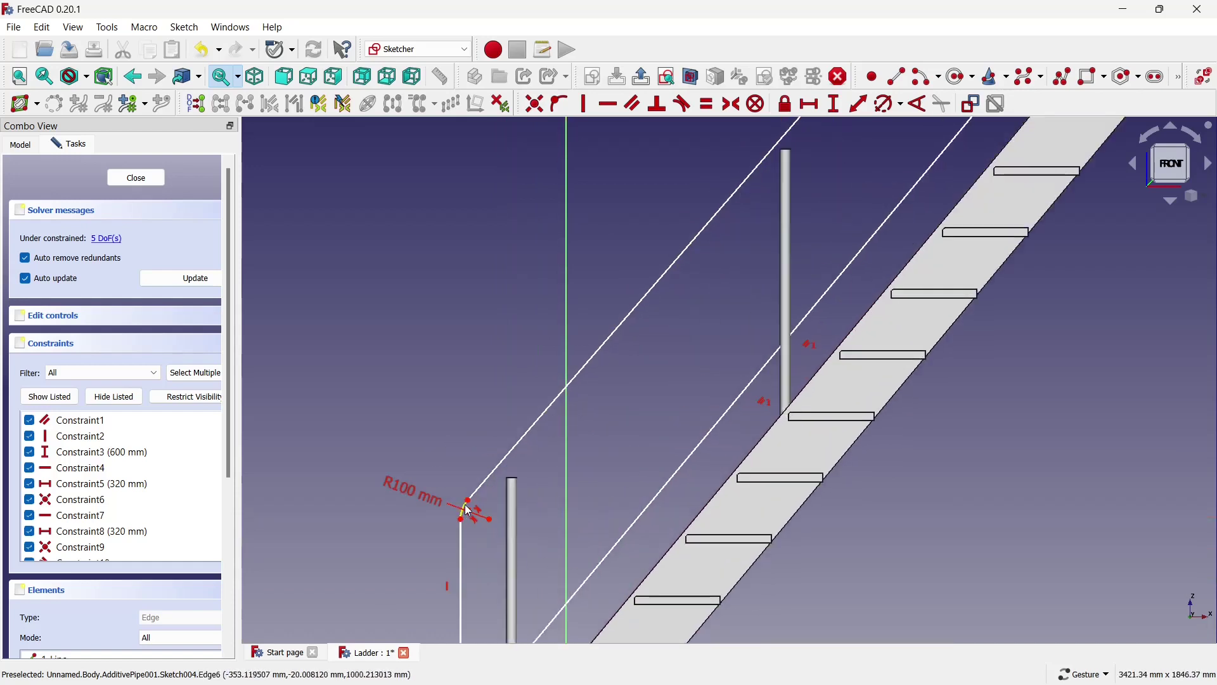
left_click_drag(472, 511, 480, 520)
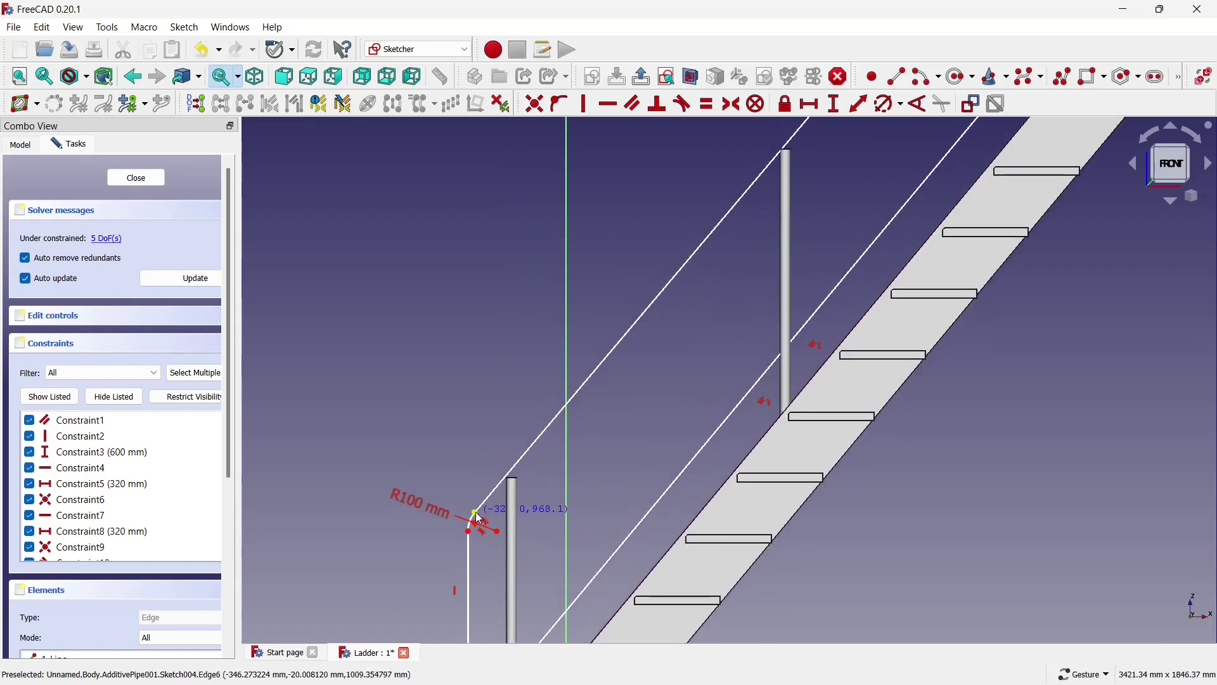
scroll(671, 440, "down", 3)
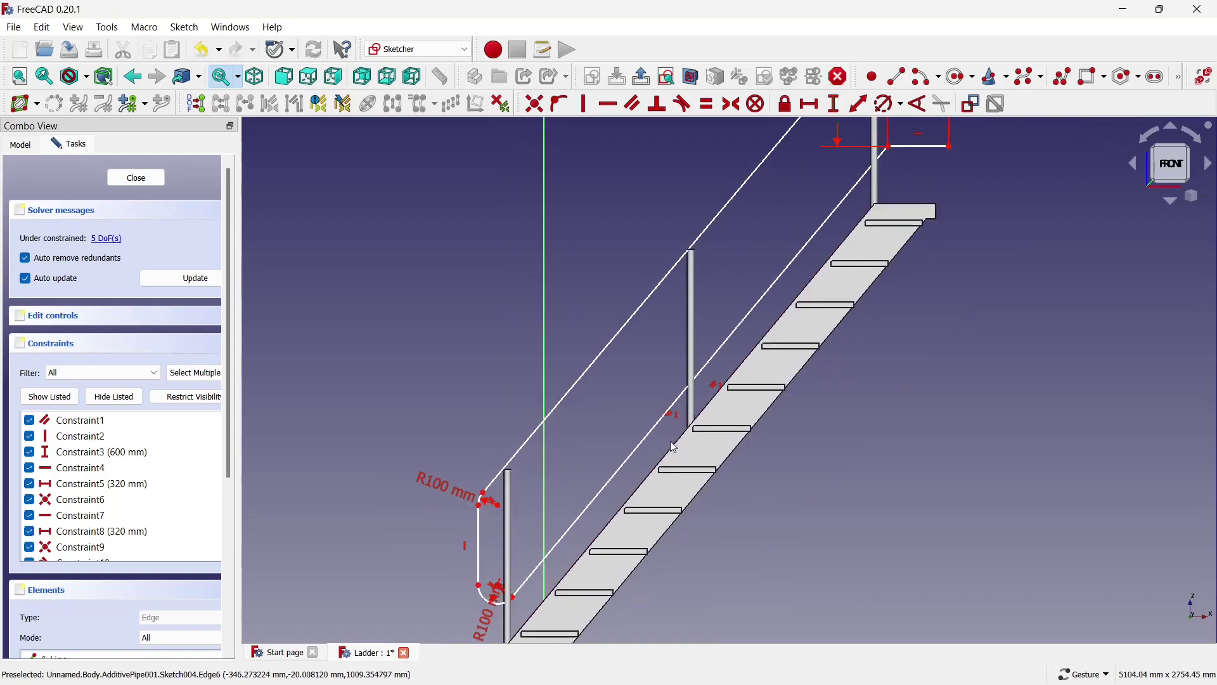
scroll(671, 440, "down", 2)
Close Sketch004 and view the updated solid handrail
left_click(138, 178)
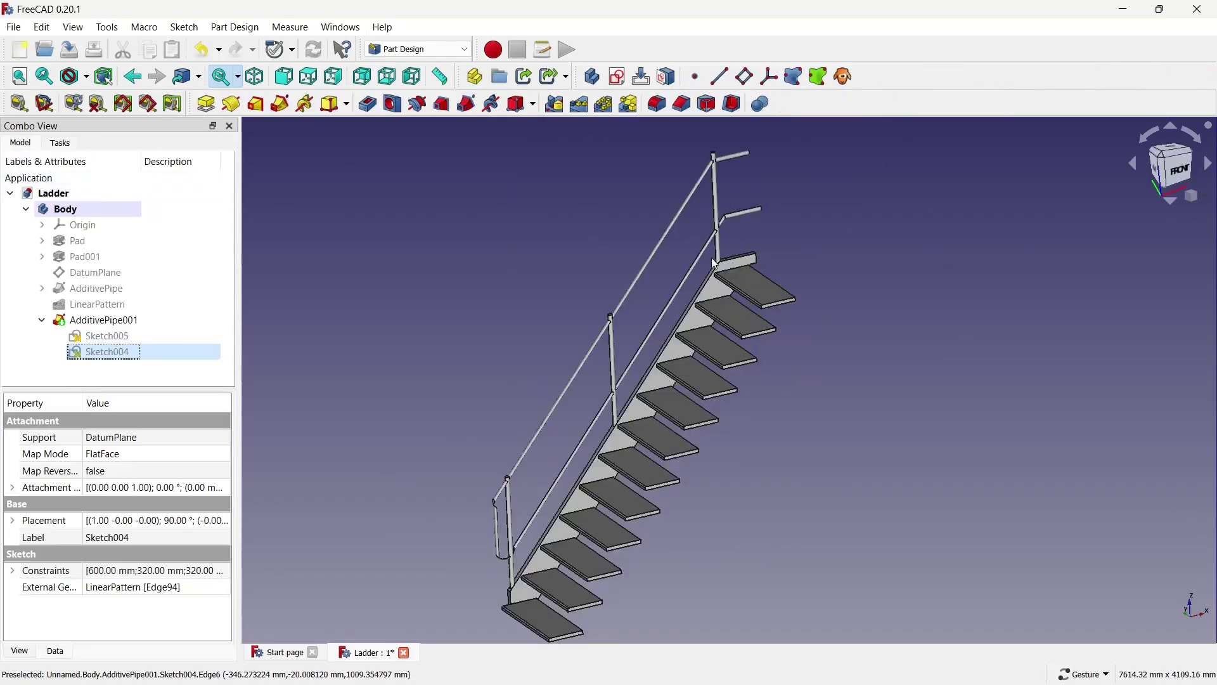
scroll(729, 159, "up", 1)
scroll(732, 155, "up", 2)
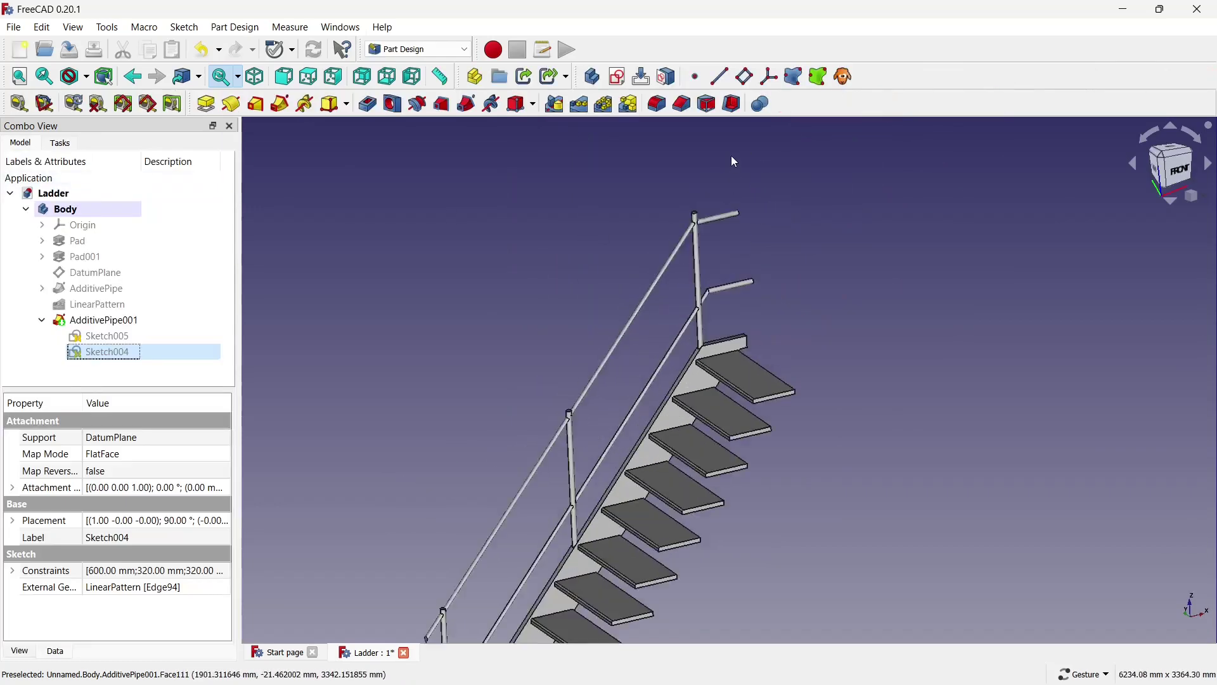
scroll(729, 180, "up", 2)
scroll(599, 174, "up", 1)
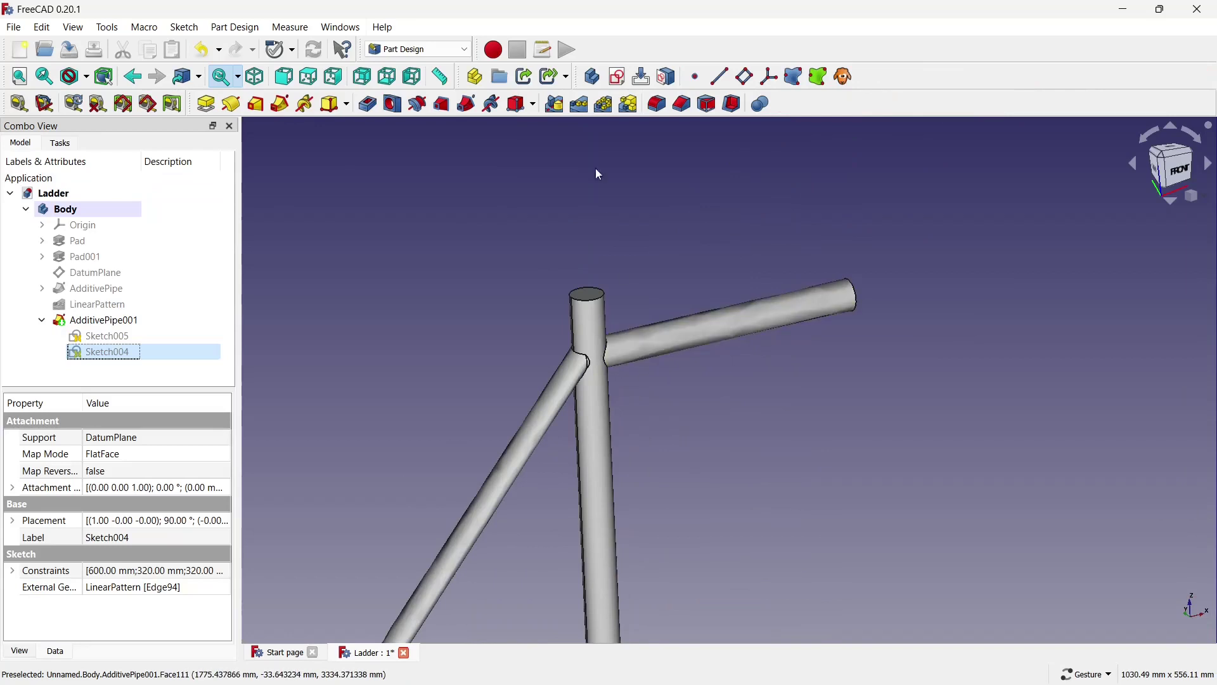
Start a pocket on the post's top face, trying depths of 5, 20 and 100 mm
left_click(587, 293)
left_click(368, 104)
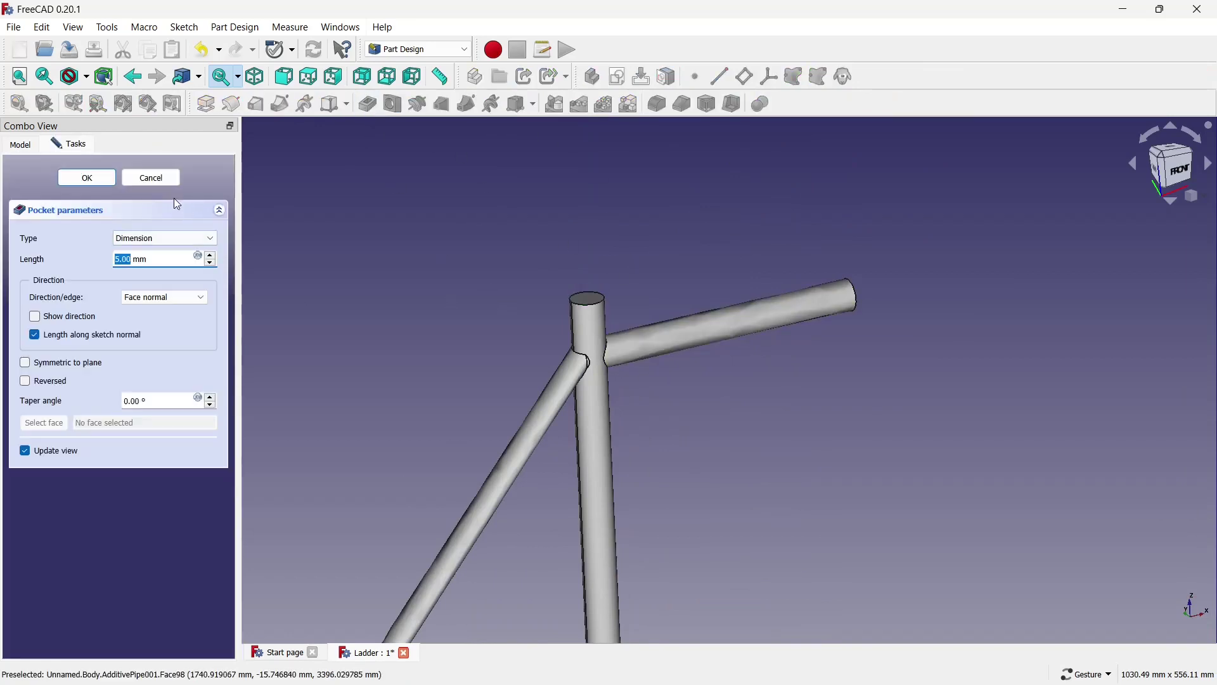
left_click(210, 262)
left_click(211, 256)
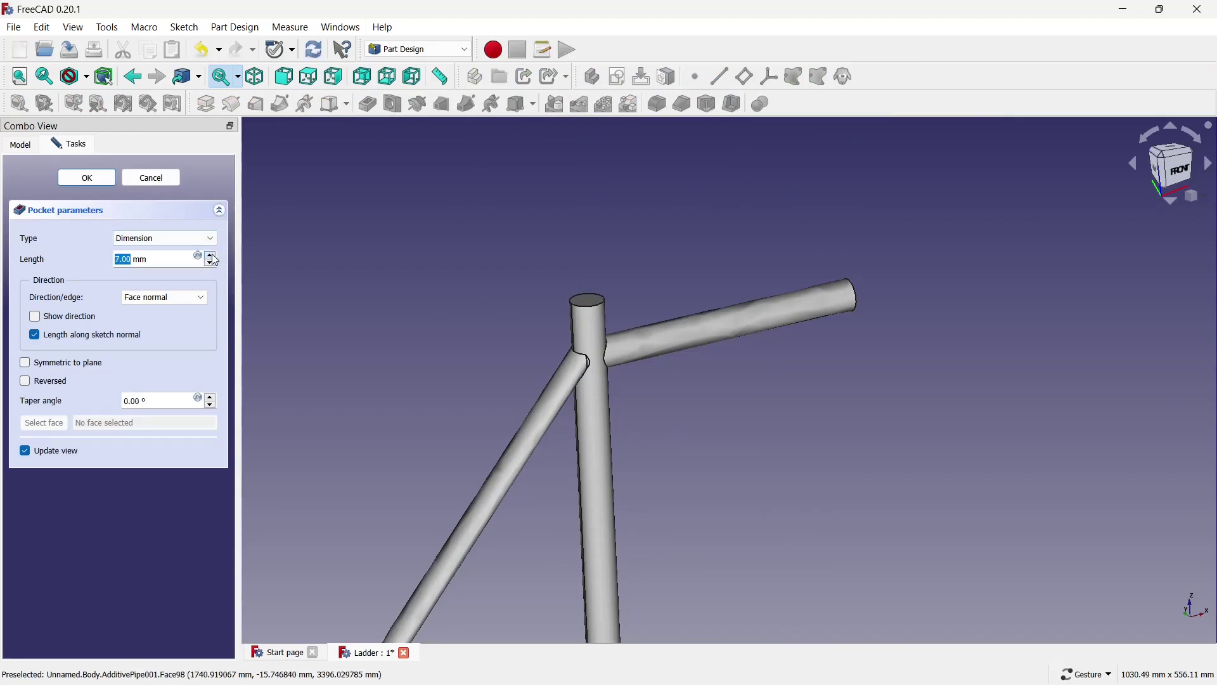
scroll(198, 264, "up", 7)
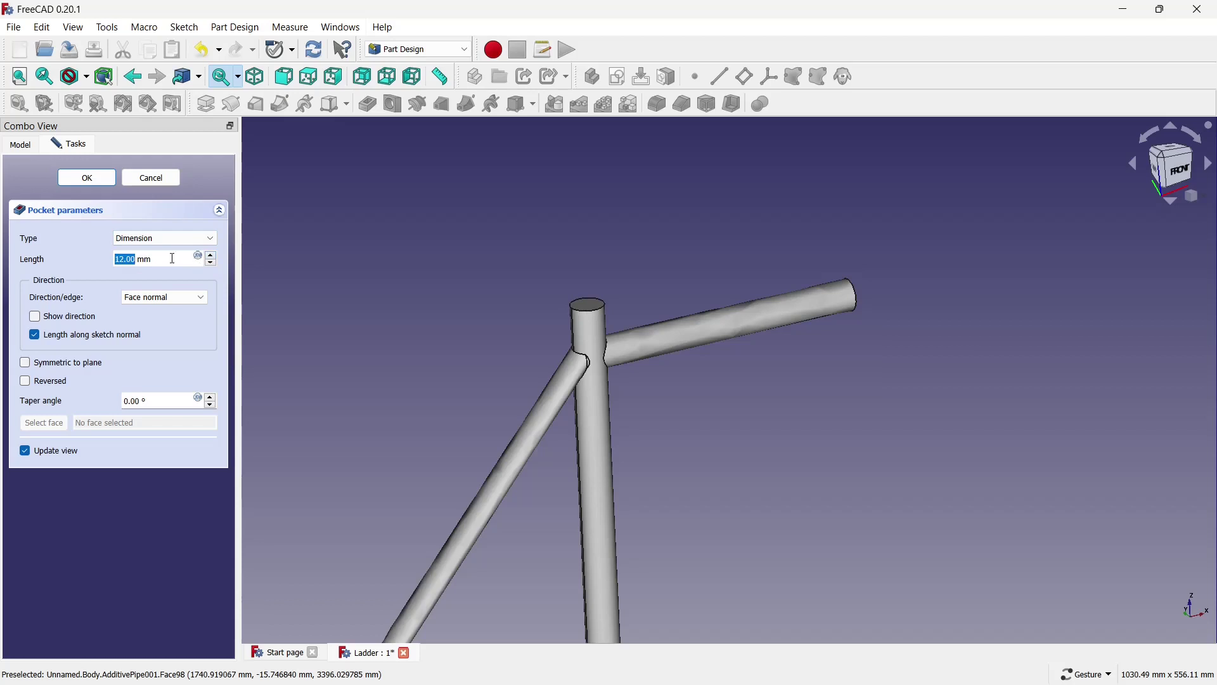
key("ctrl+a")
type("20")
key("Return")
key("ctrl+a")
type("100")
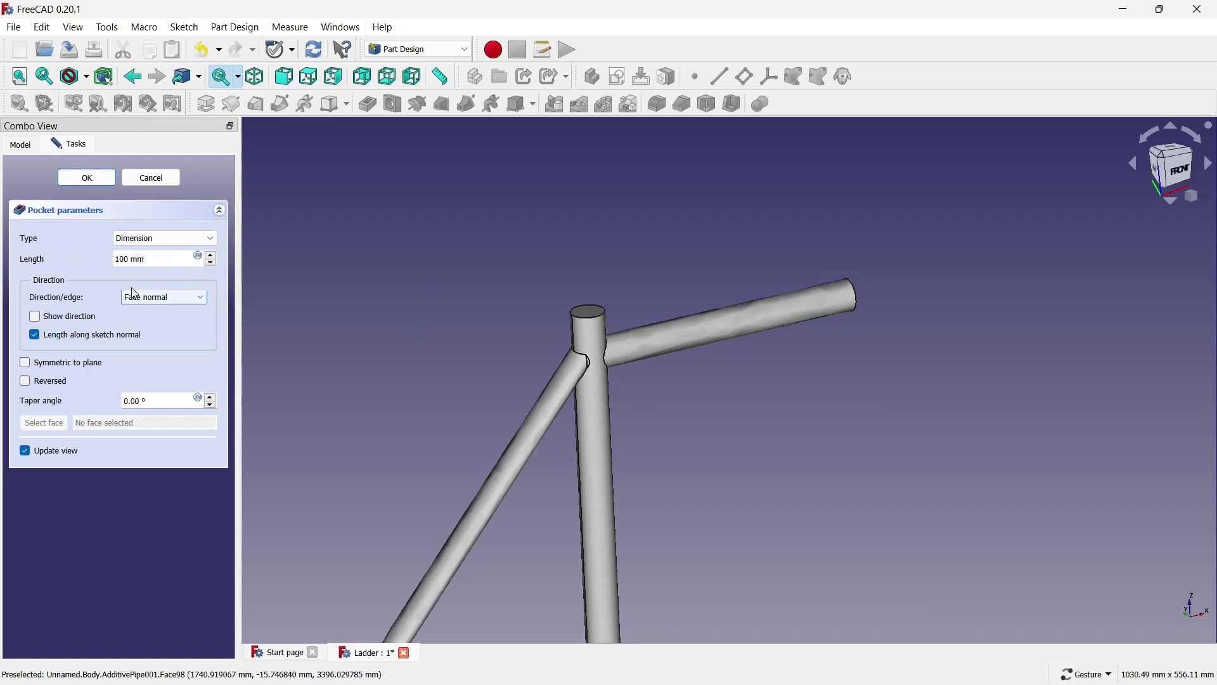
Try the Up to face and Through all pocket types, then return to Dimension
left_click(162, 238)
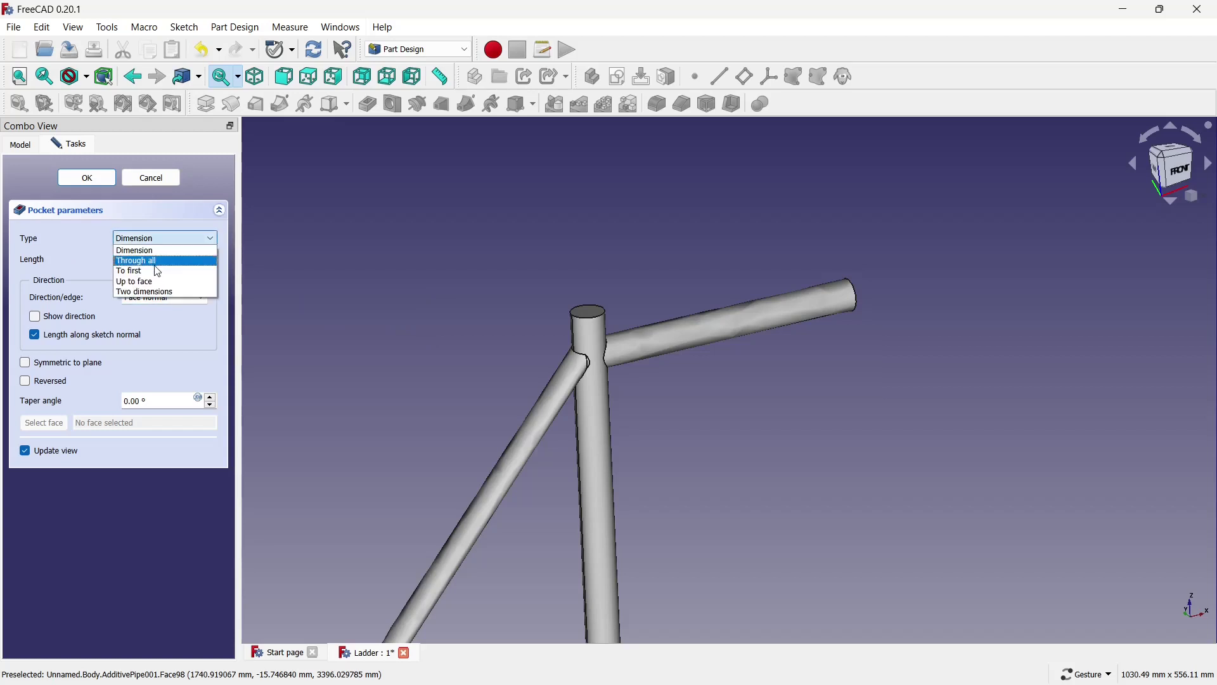
key("Escape")
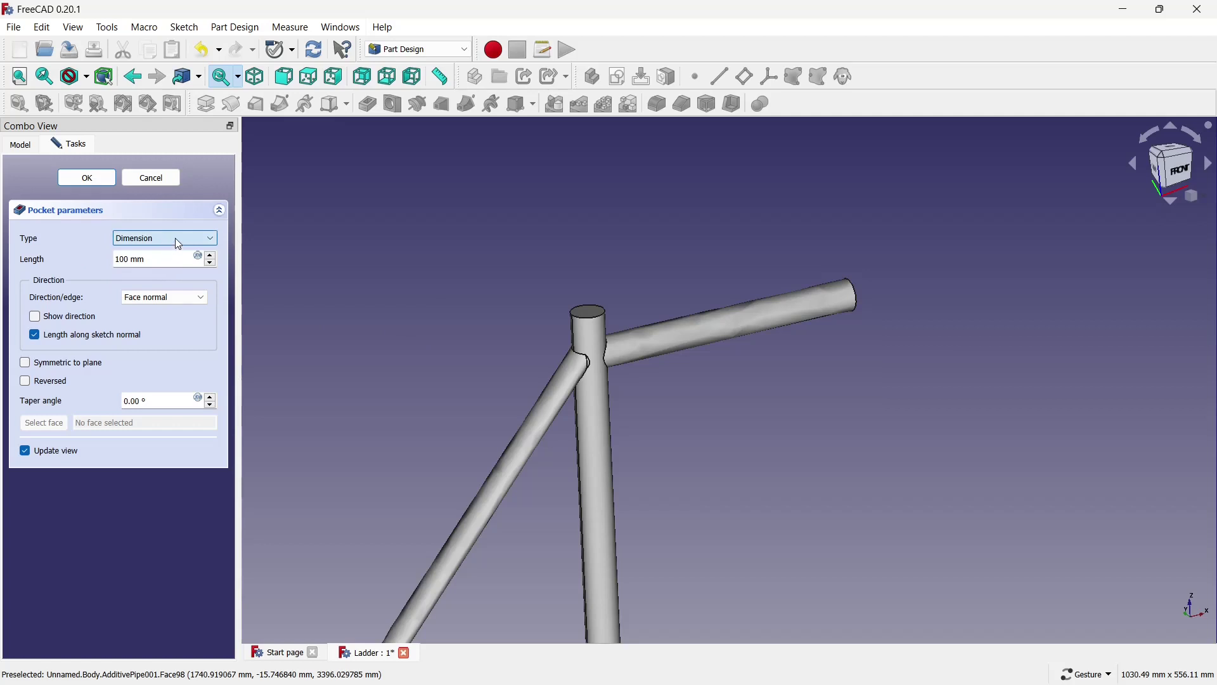
left_click(175, 238)
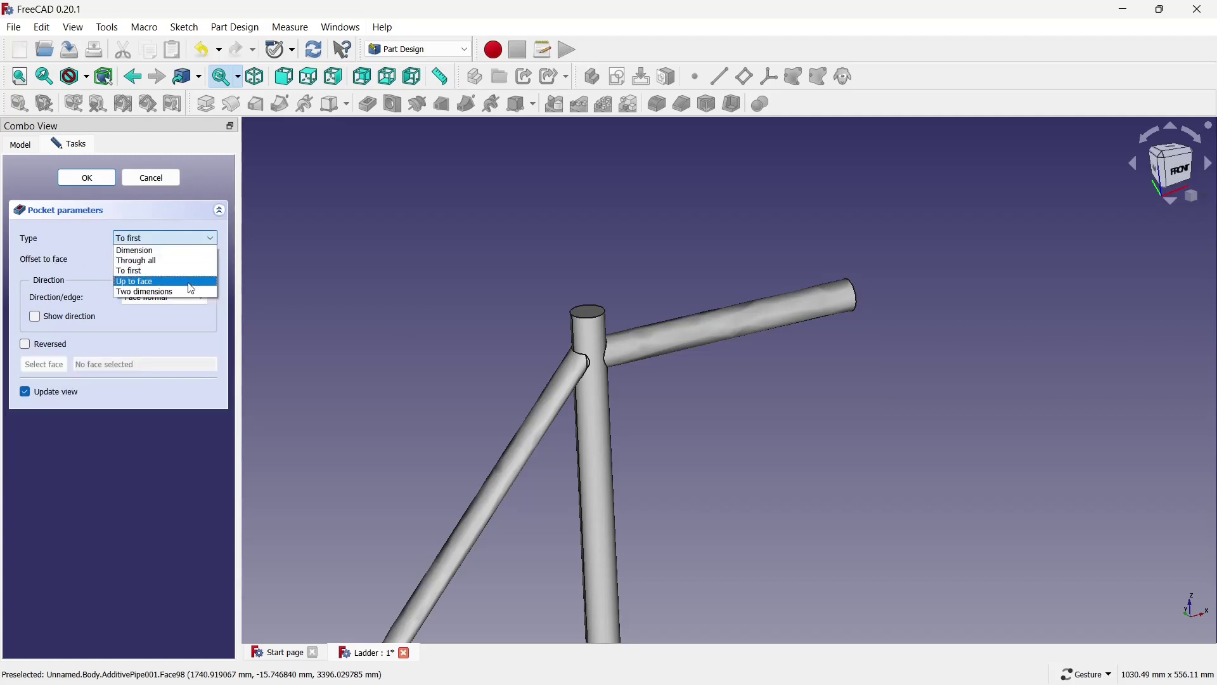
left_click(189, 284)
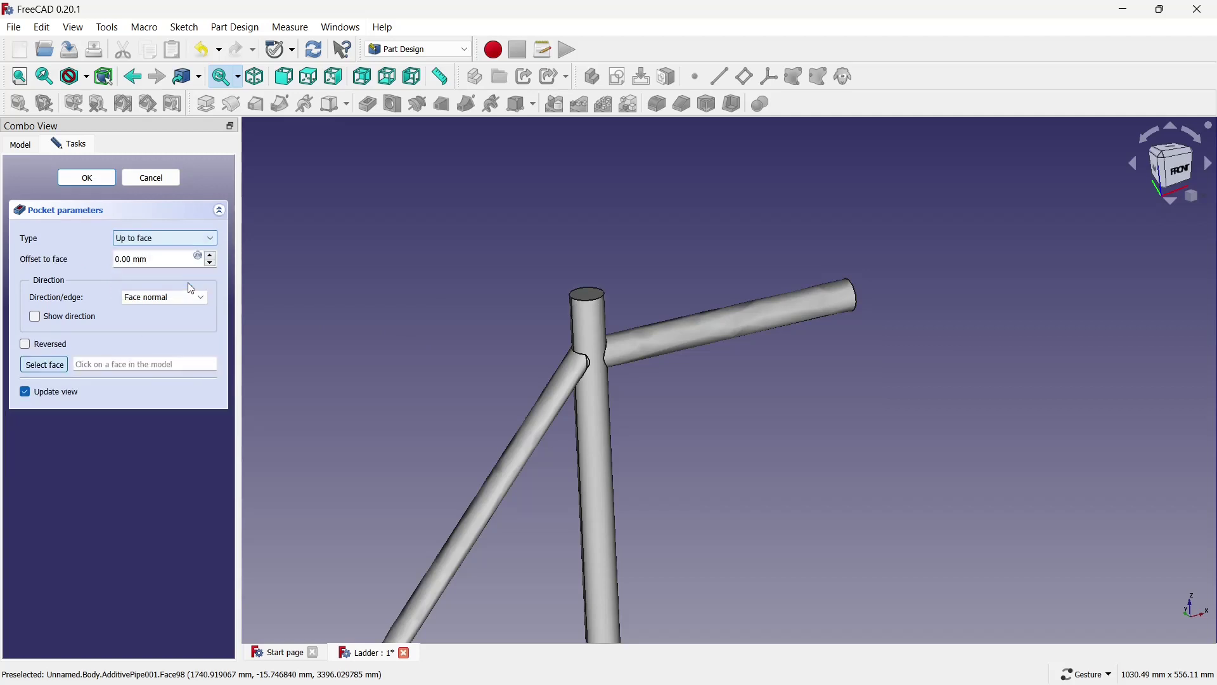
left_click(178, 242)
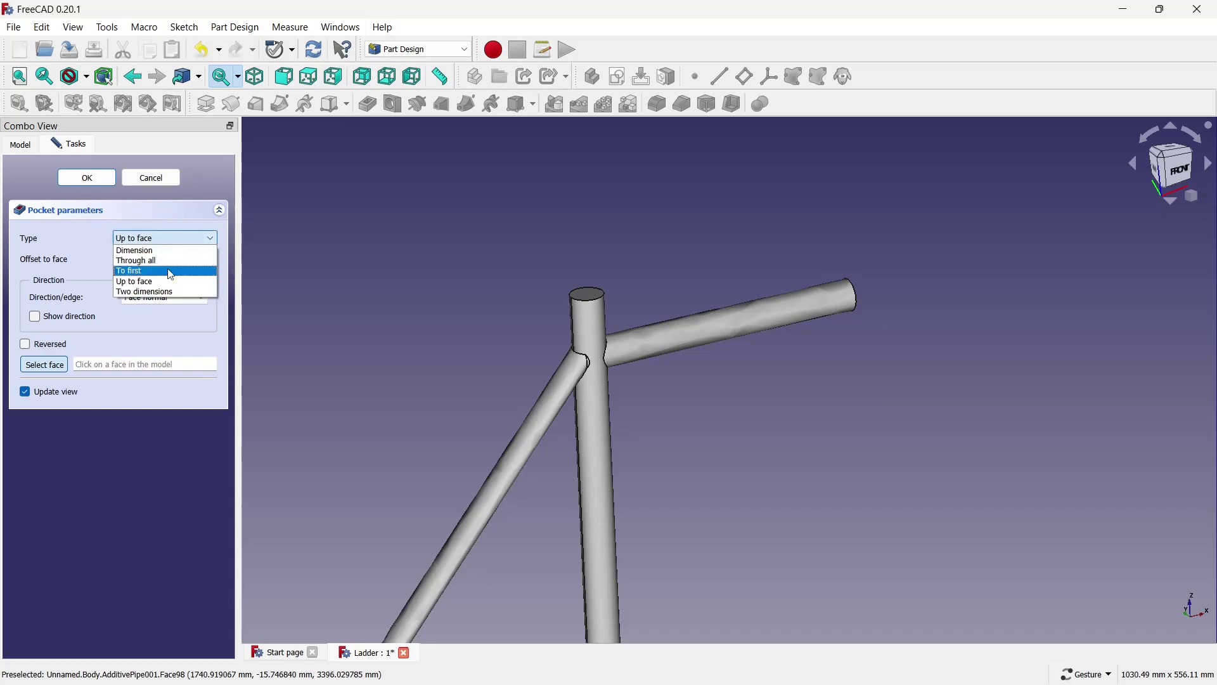
left_click(170, 261)
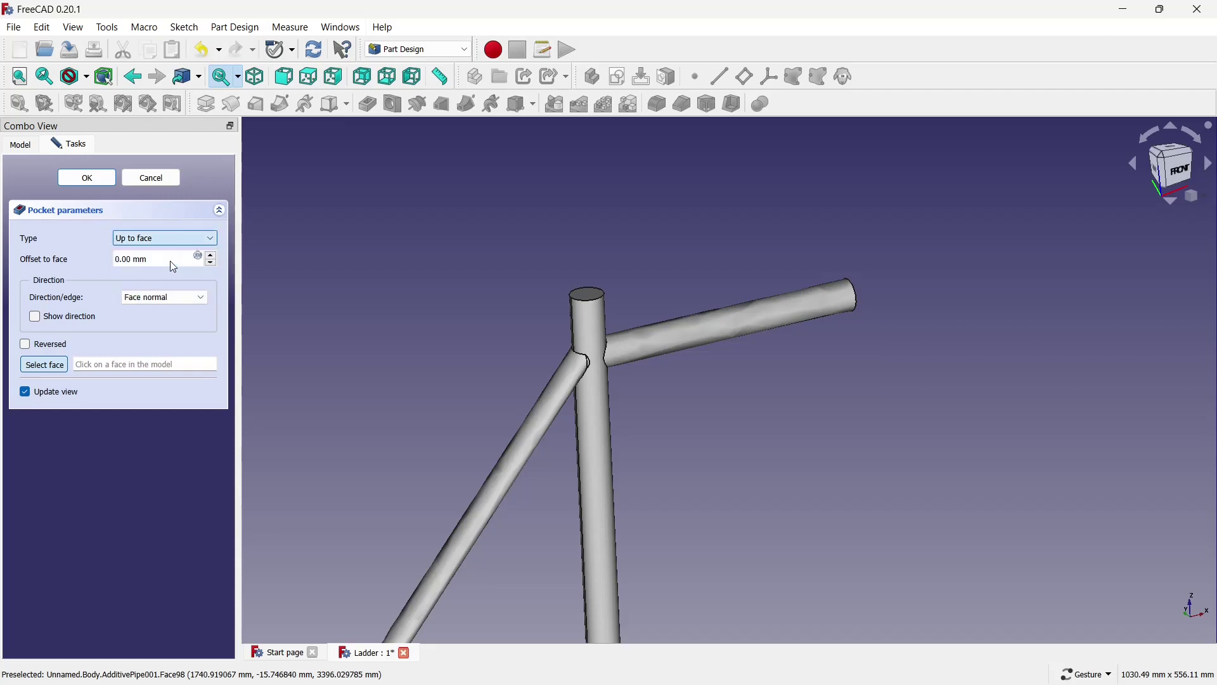
left_click(168, 235)
left_click(168, 248)
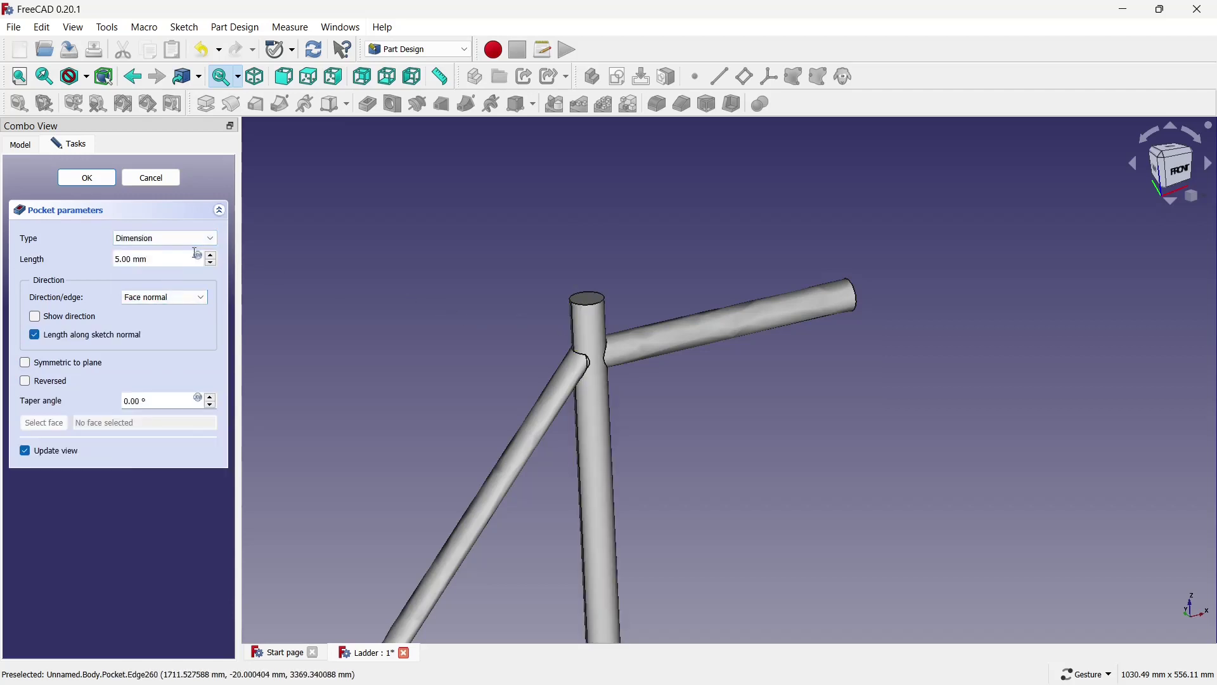
Set the pocket length to 50 mm and inspect the trimmed handrail tubes
left_click_drag(190, 259, 114, 259)
type("50")
scroll(972, 215, "down", 3)
scroll(787, 196, "down", 3)
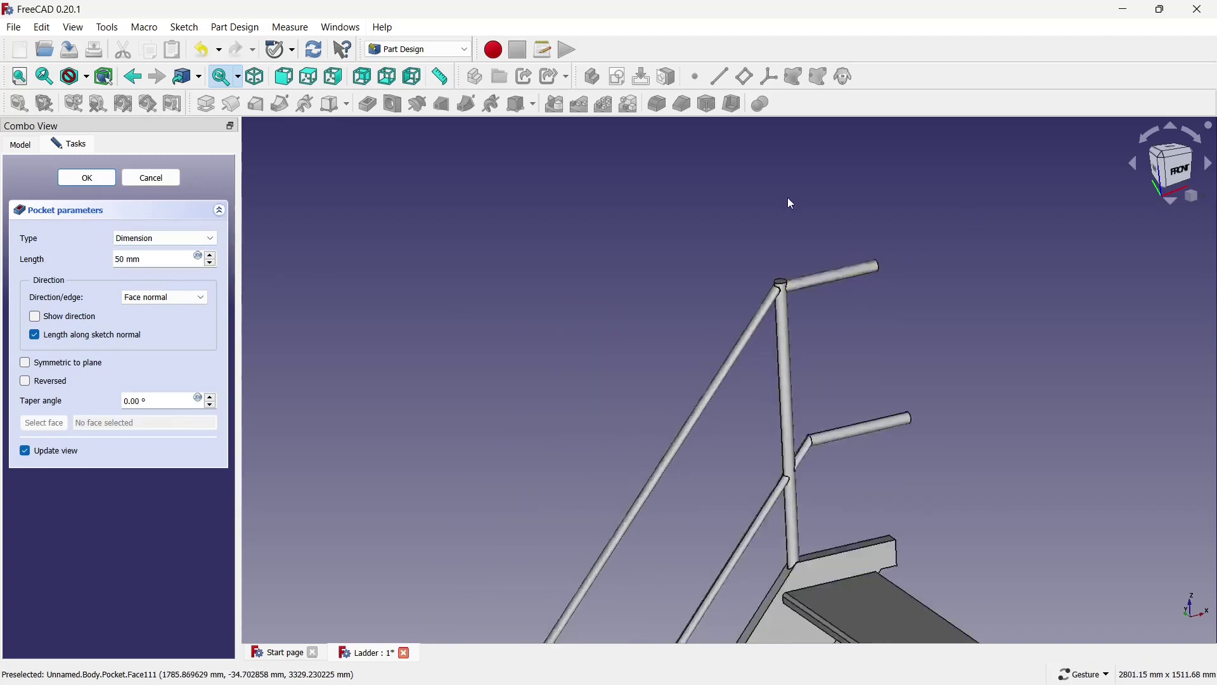
scroll(788, 197, "down", 2)
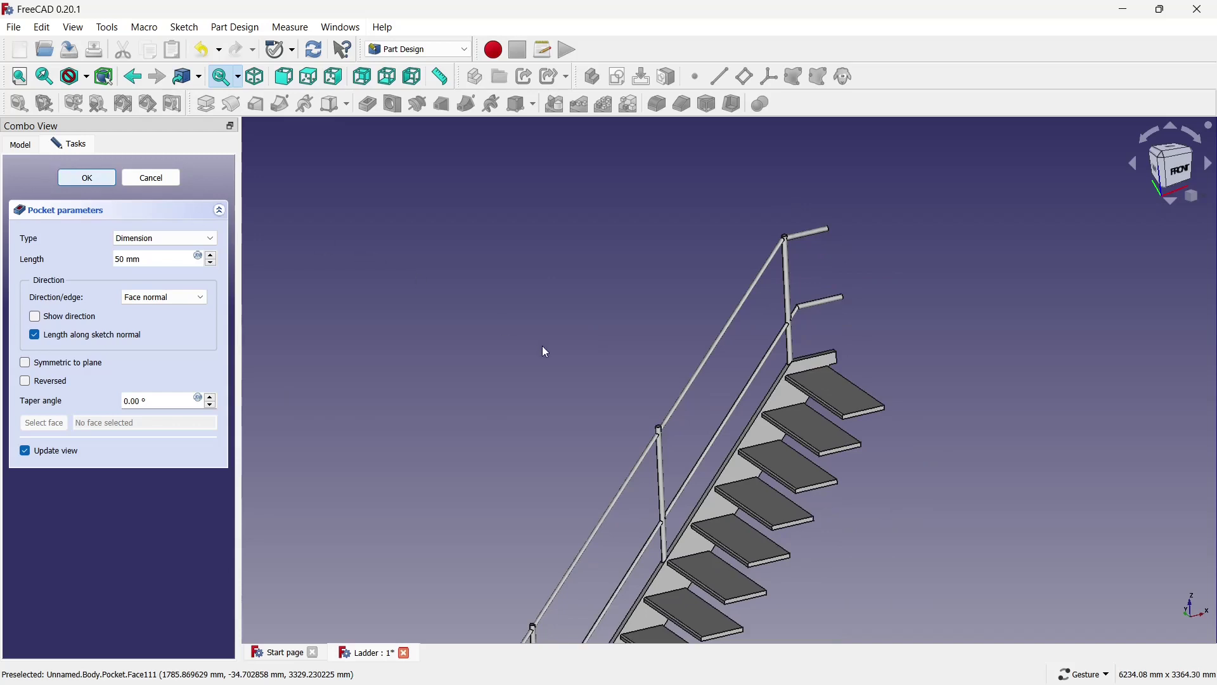
scroll(633, 383, "up", 2)
scroll(631, 424, "up", 3)
Pocket the top face of the cut post to a depth of 5 mm
scroll(620, 359, "up", 3)
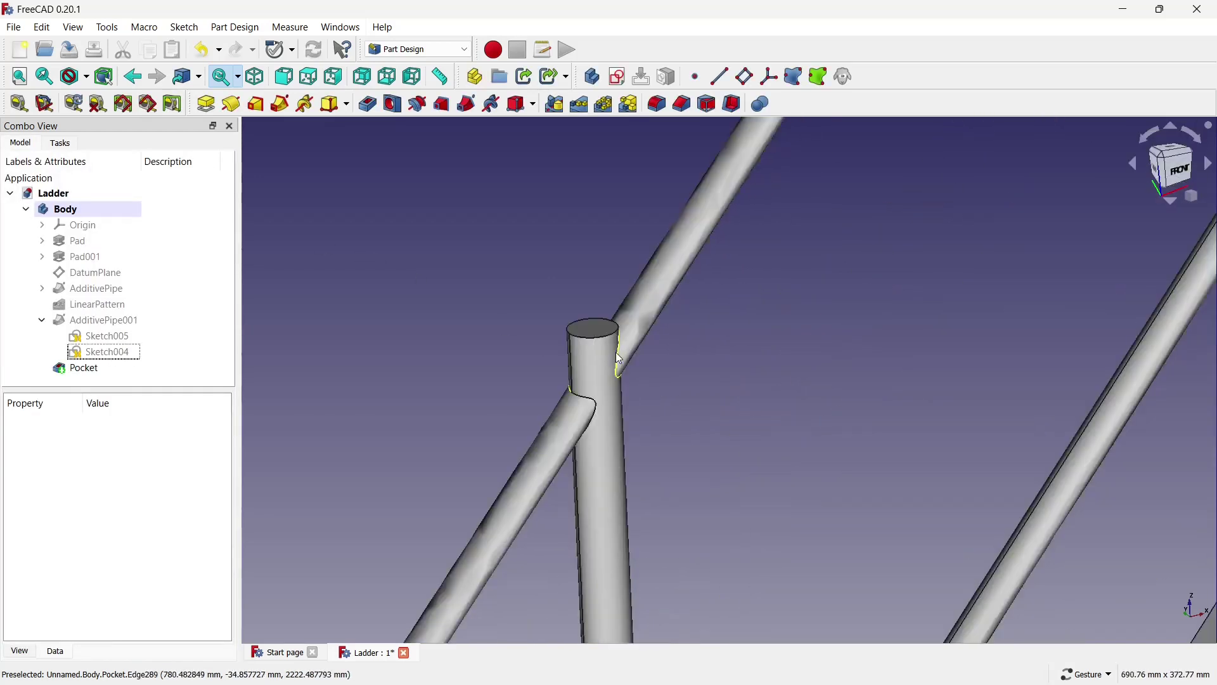
left_click(592, 328)
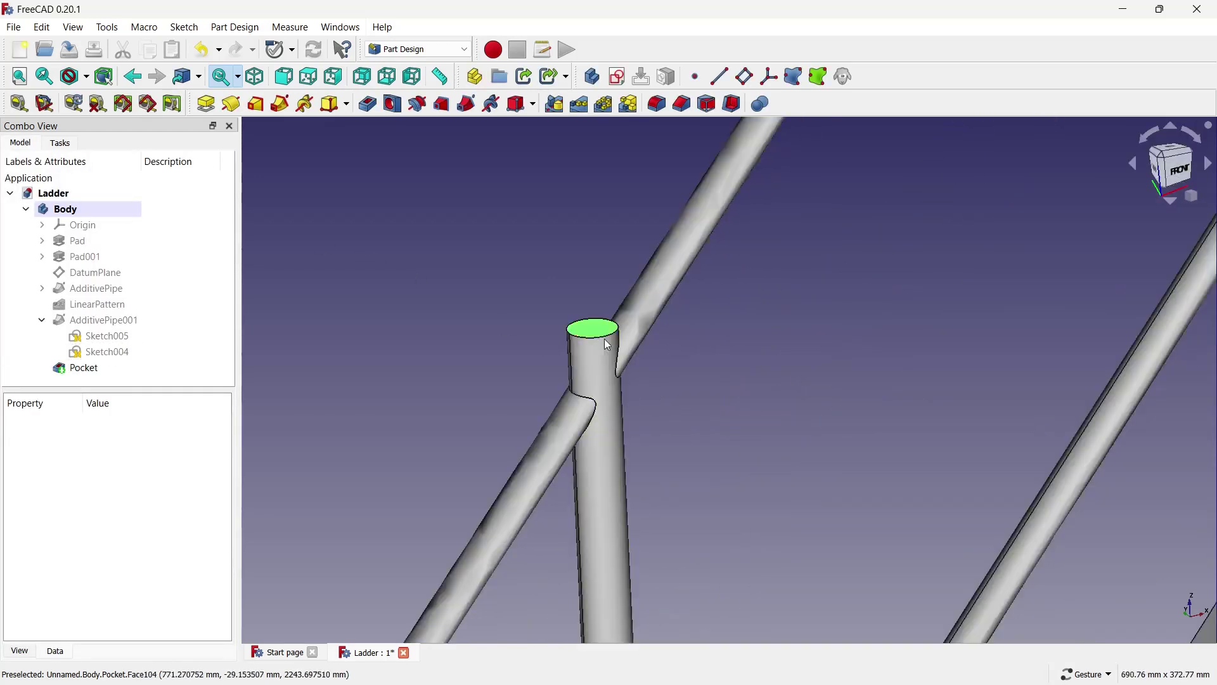
left_click(372, 102)
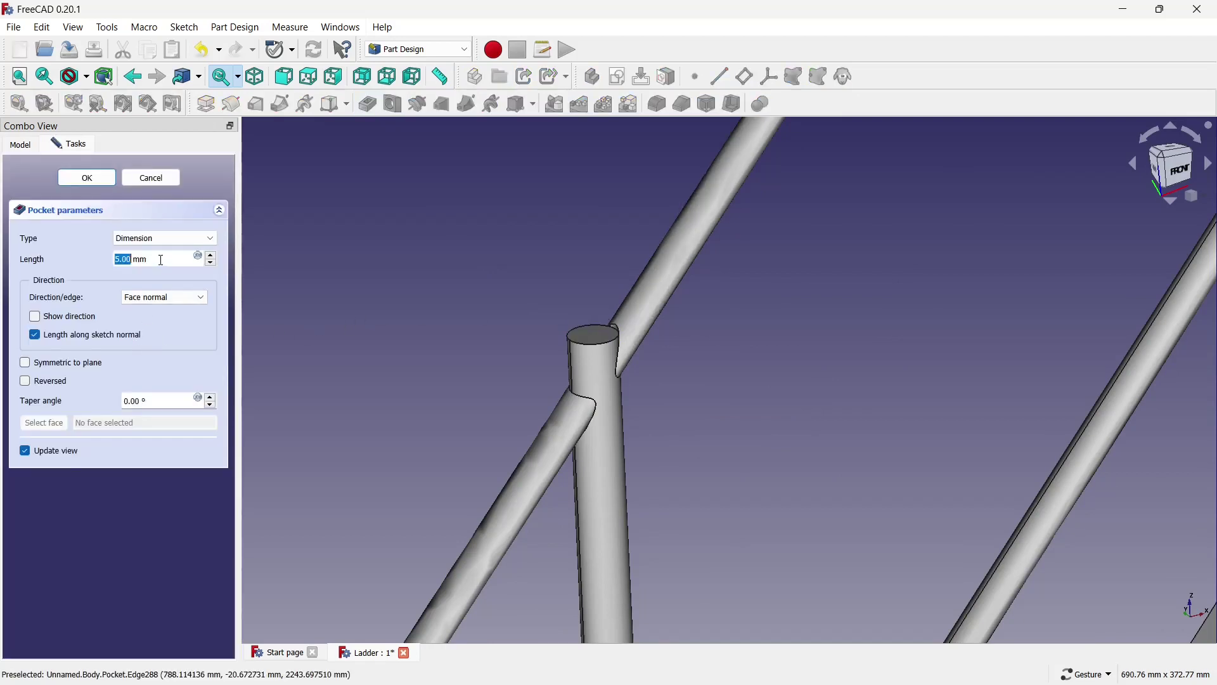
left_click(113, 184)
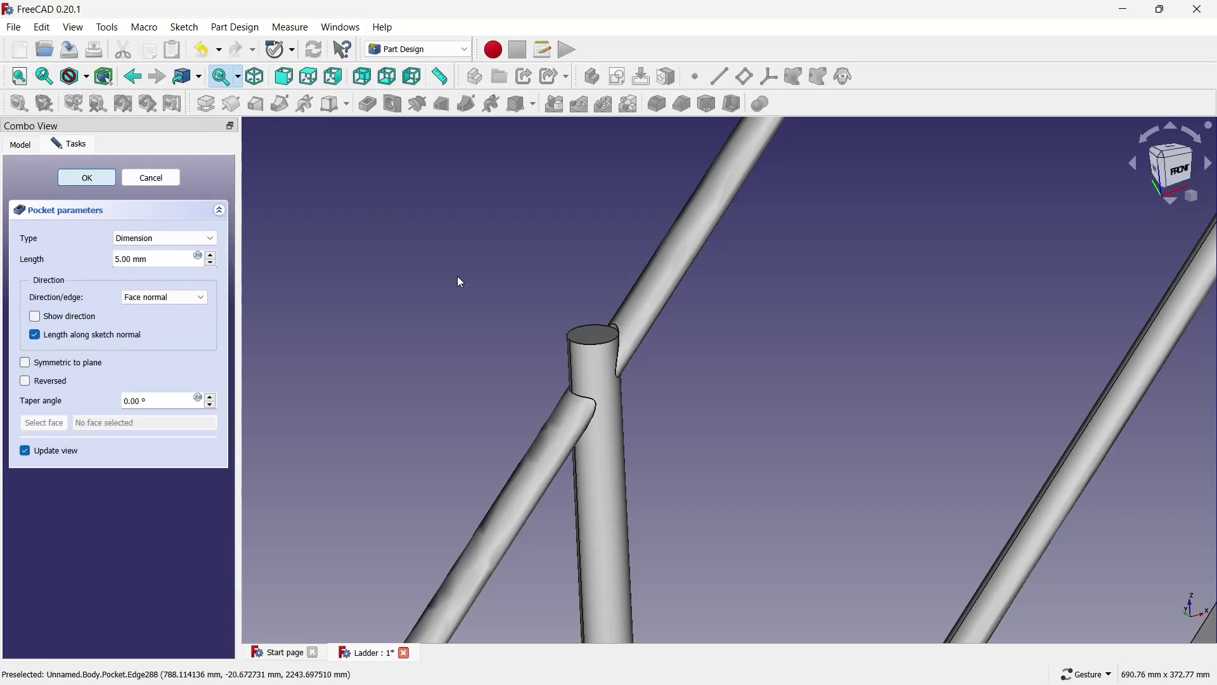
Attach DatumPlane001 to the steps' side face with a 400 mm z-direction offset
scroll(461, 282, "down", 3)
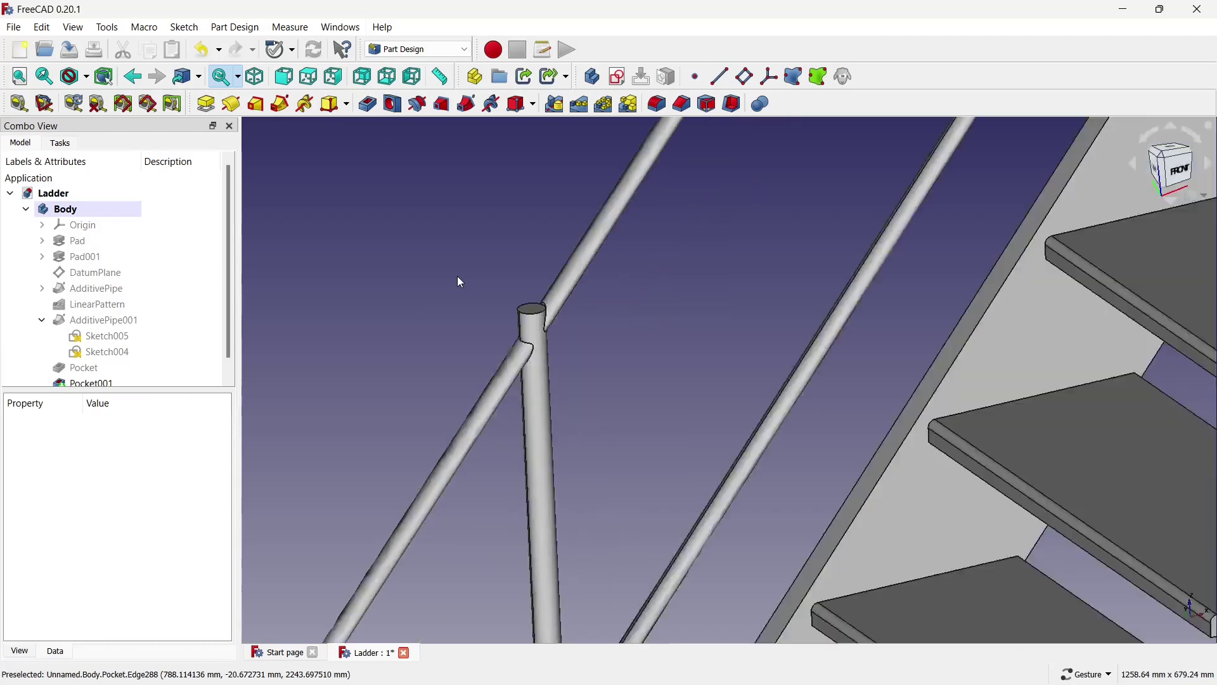
scroll(570, 285, "down", 2)
scroll(570, 284, "down", 2)
scroll(570, 285, "down", 2)
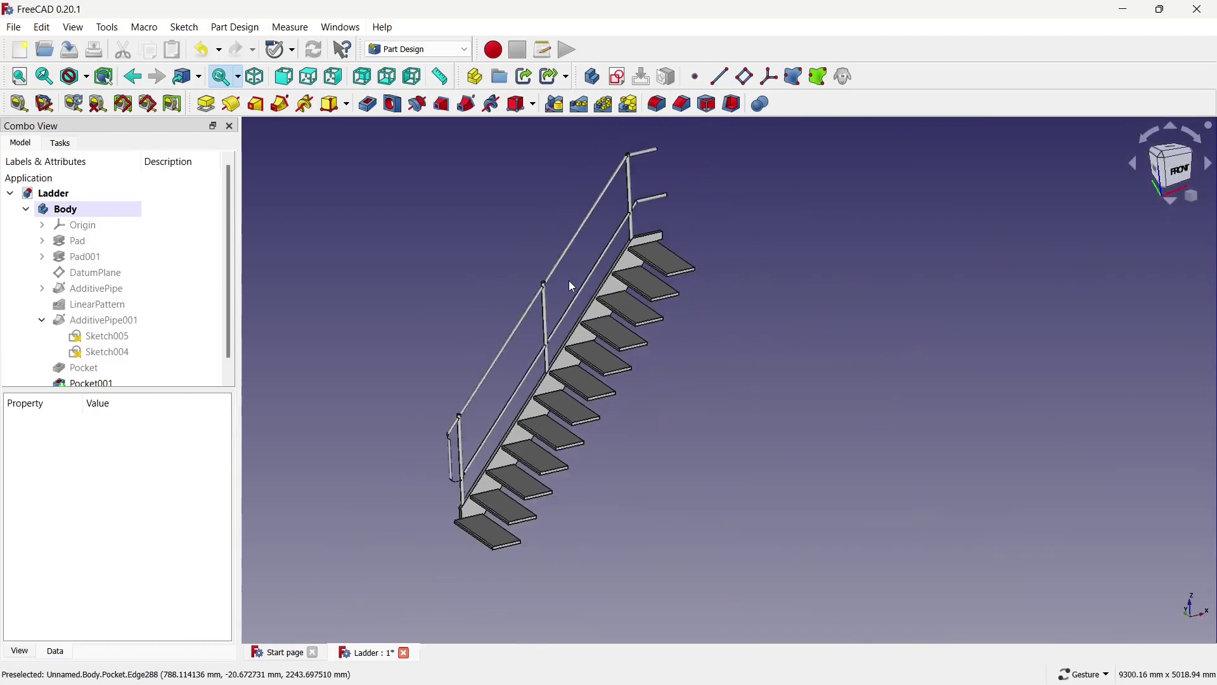
mouse_move(726, 339)
left_mouse_down()
mouse_move(762, 346)
mouse_move(707, 346)
left_mouse_up()
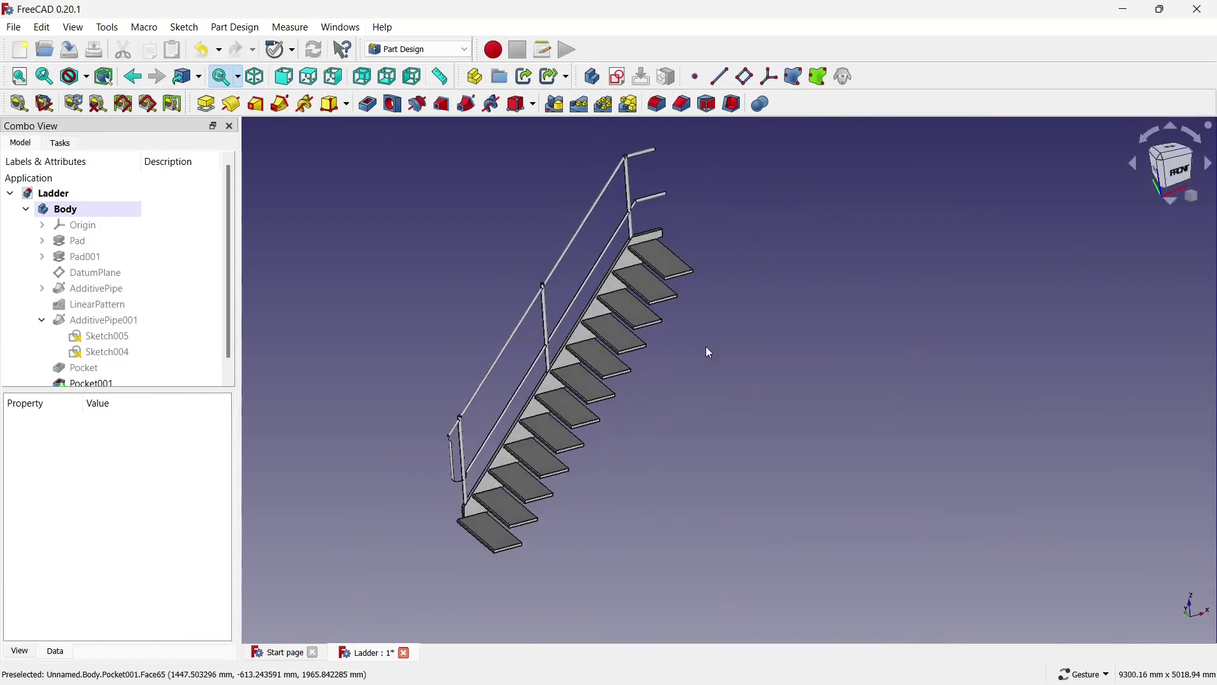
scroll(444, 246, "down", 2)
scroll(372, 234, "up", 2)
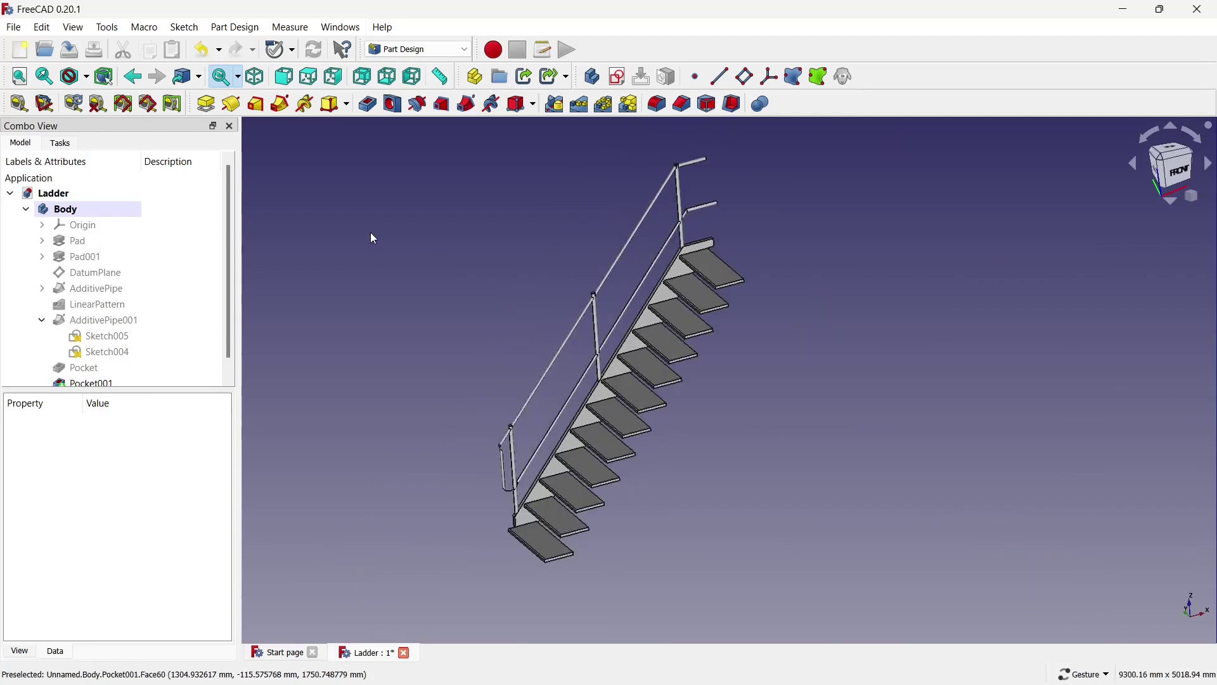
left_click(668, 294)
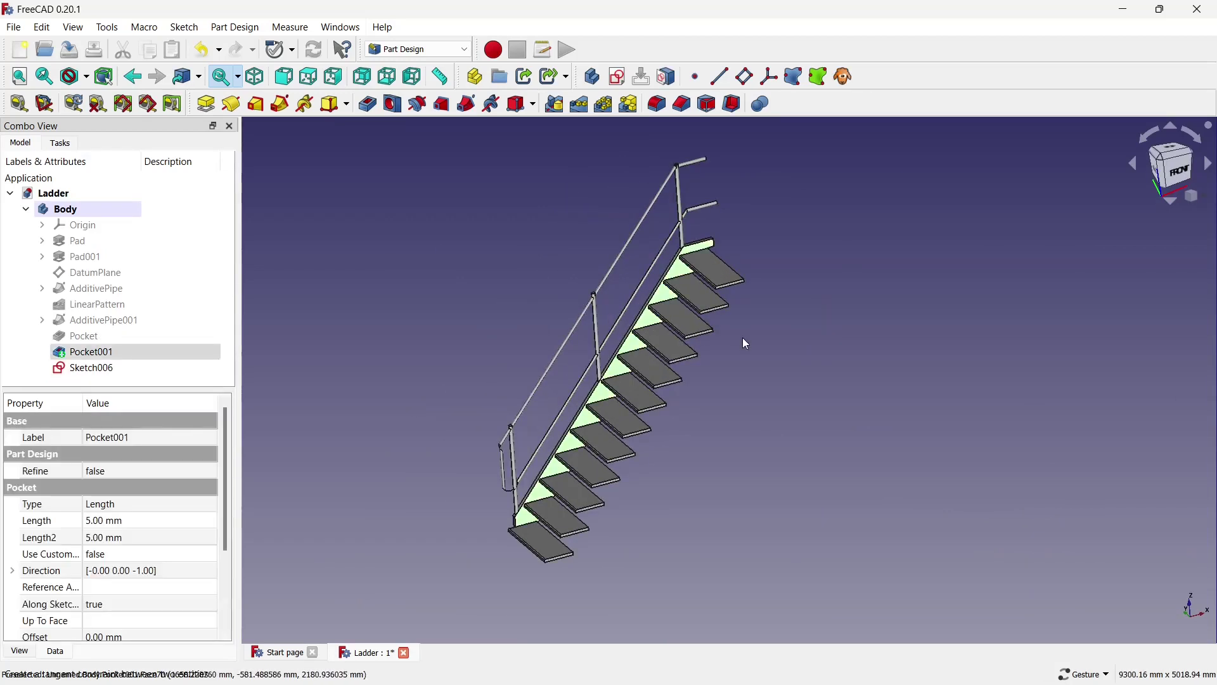
left_click(745, 77)
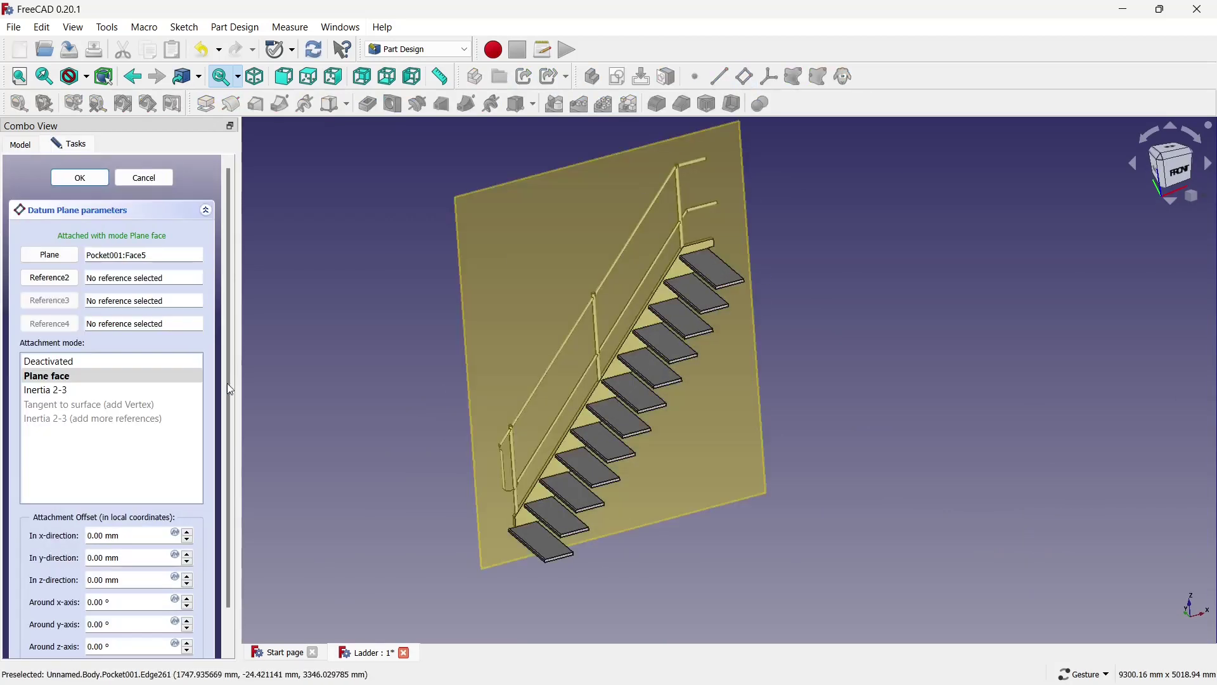
left_click_drag(119, 580, 3, 558)
type("40")
left_click(80, 178)
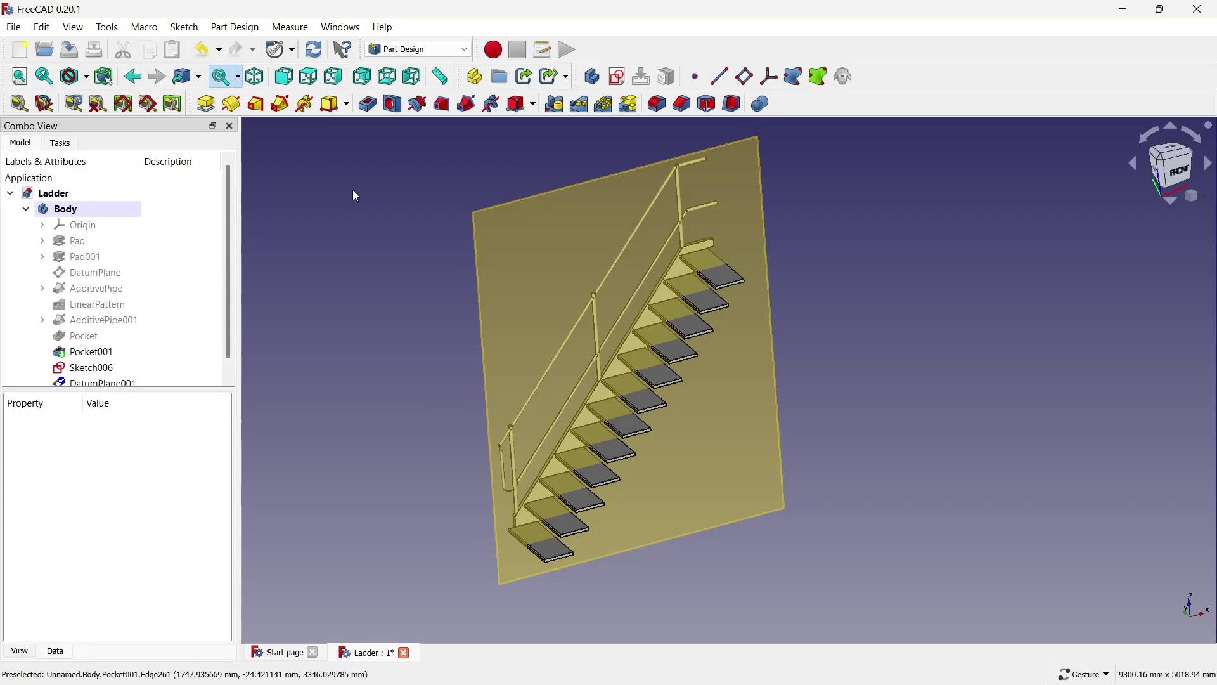
Mirror the Pad stringer across DatumPlane001
left_click(555, 104)
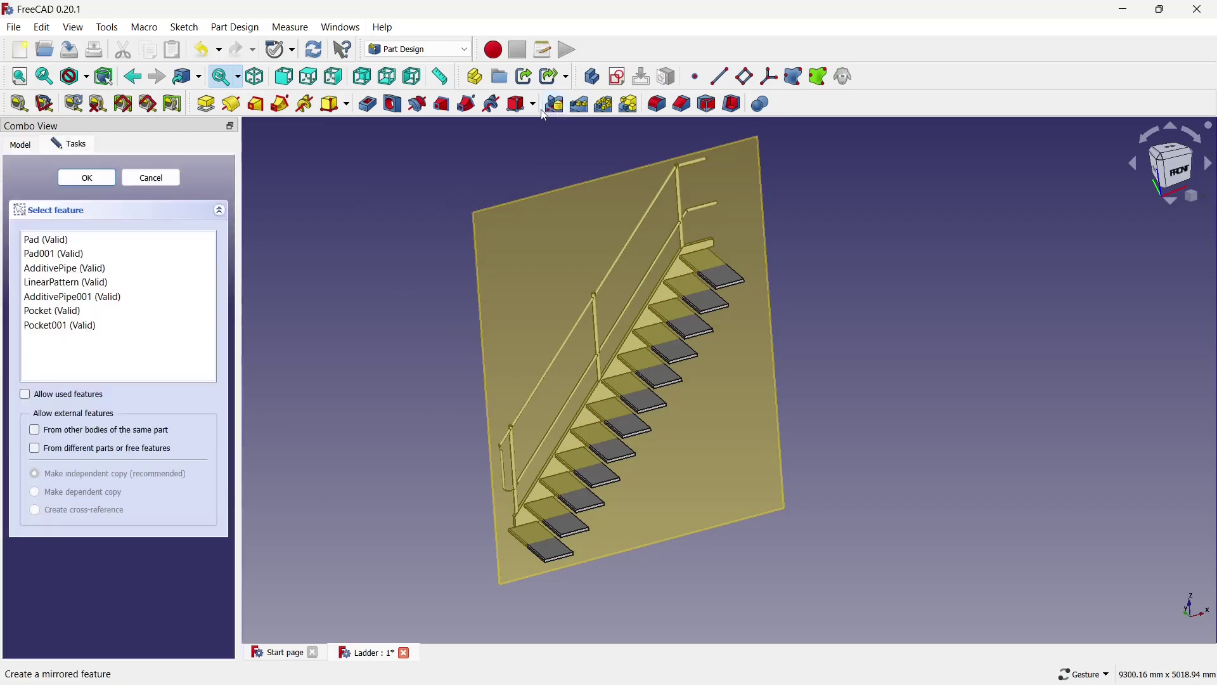
left_click(74, 239)
left_click(86, 180)
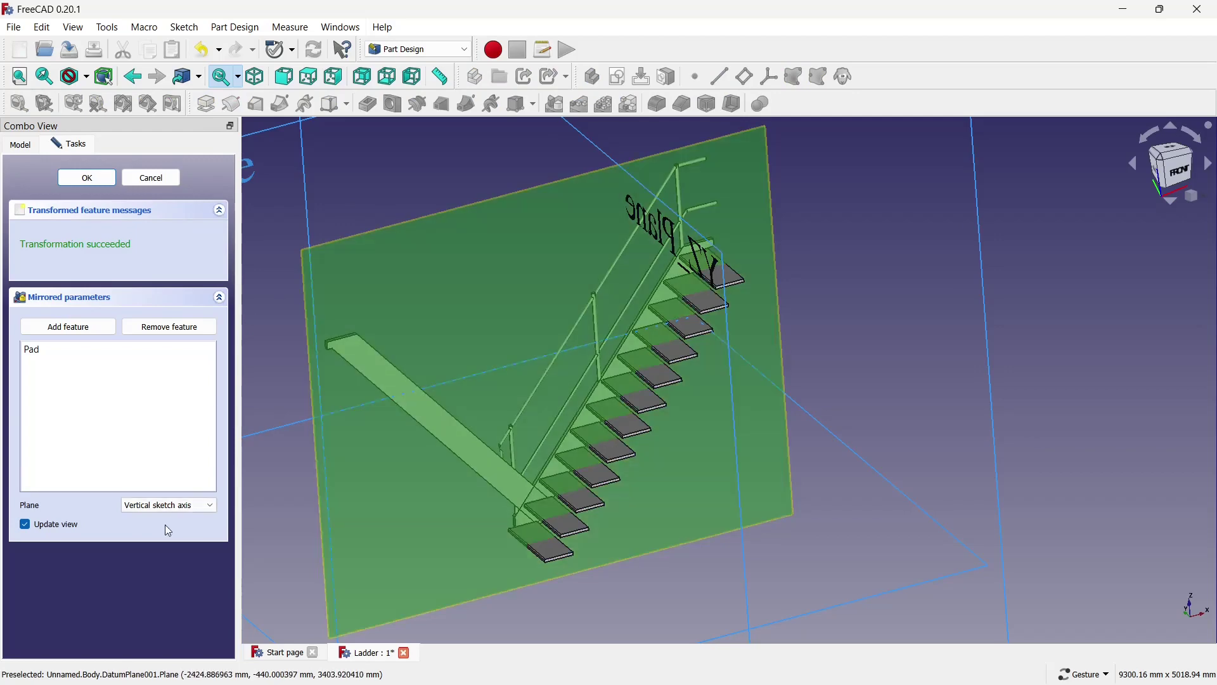
left_click(179, 508)
left_click(184, 585)
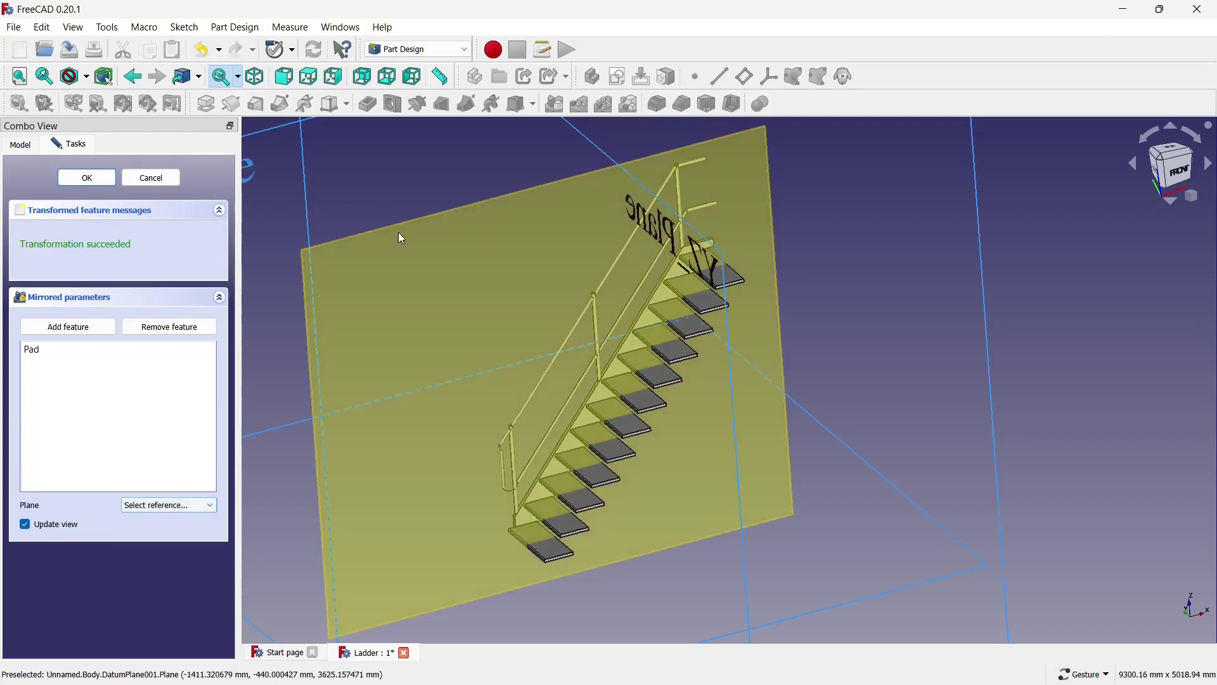
left_click(401, 239)
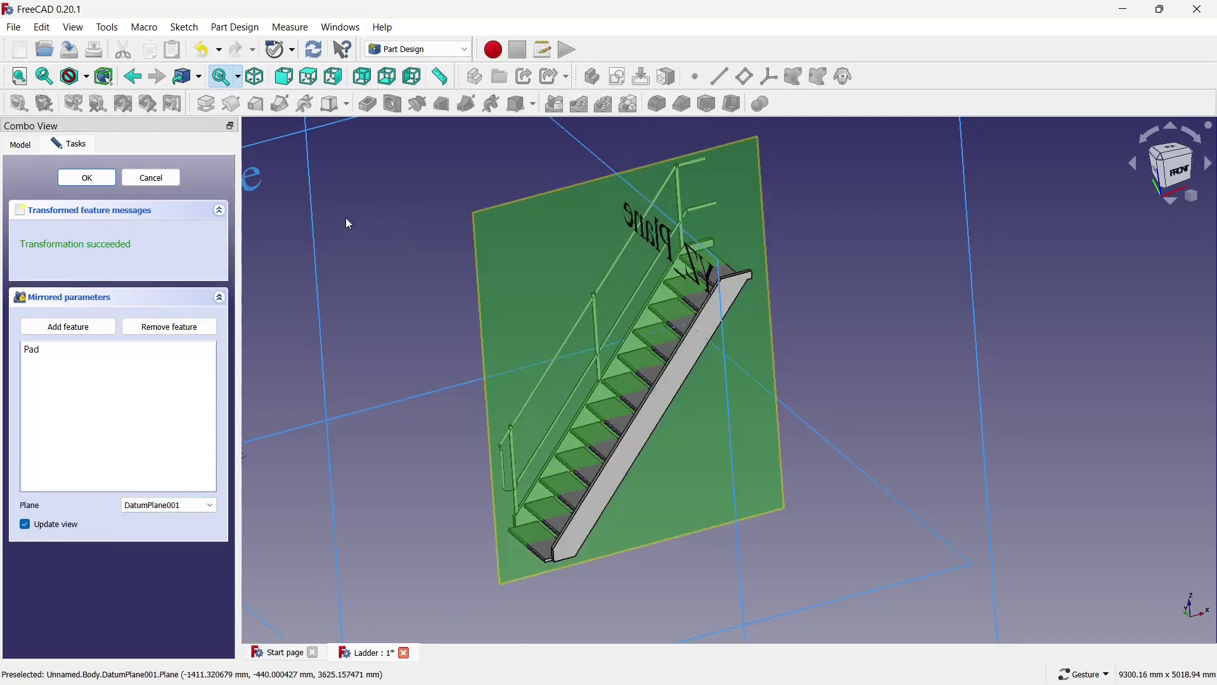
left_click(112, 180)
Hide DatumPlane001 and clear the selection
left_click(393, 241)
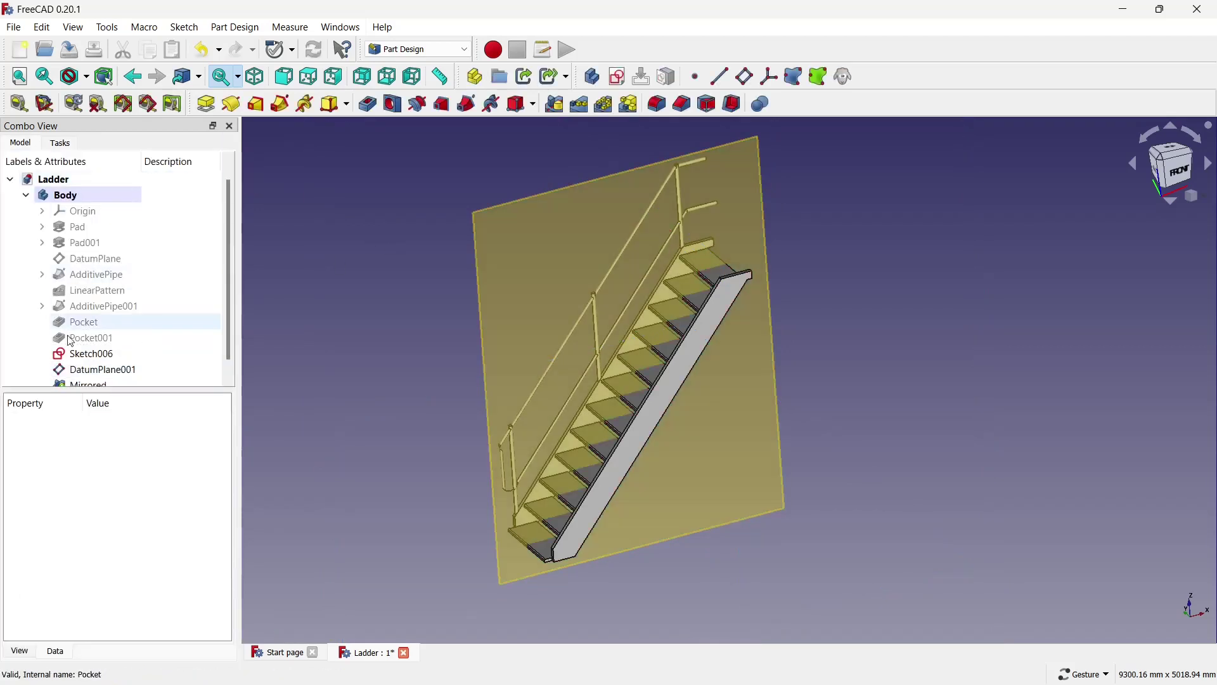
left_click(99, 366)
key("space")
left_click(379, 297)
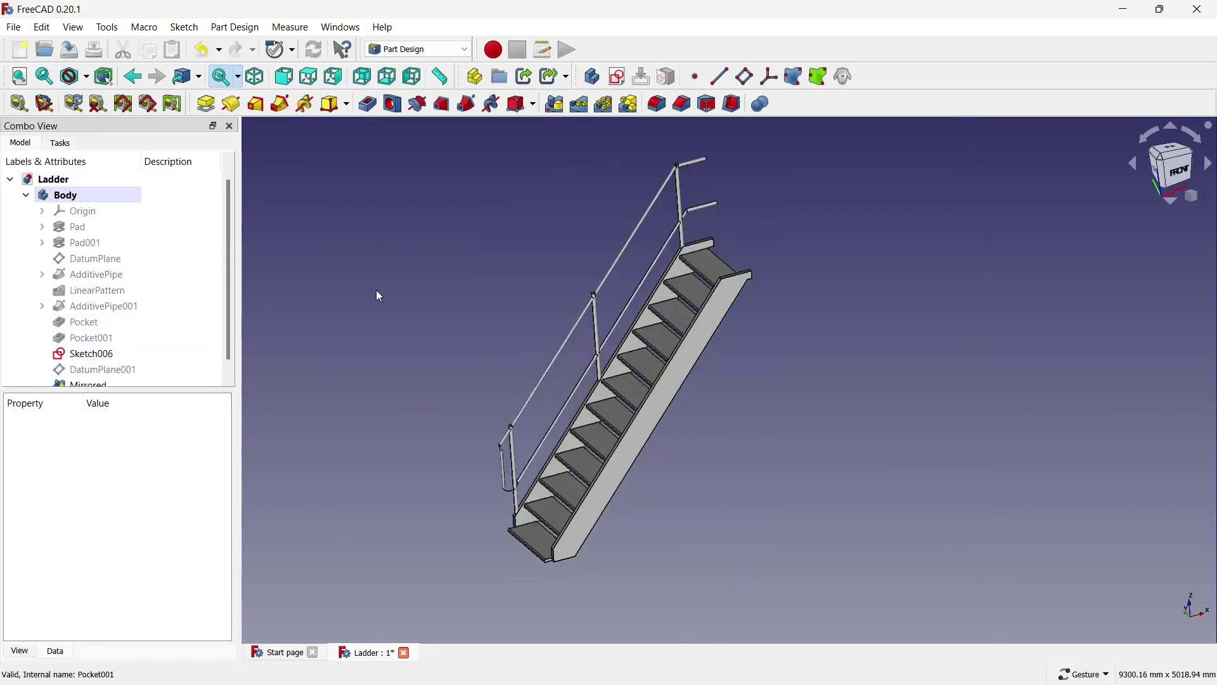
Create DatumPlane002 at -20 mm from the mirrored stringer face and sketch on it
left_click(713, 335)
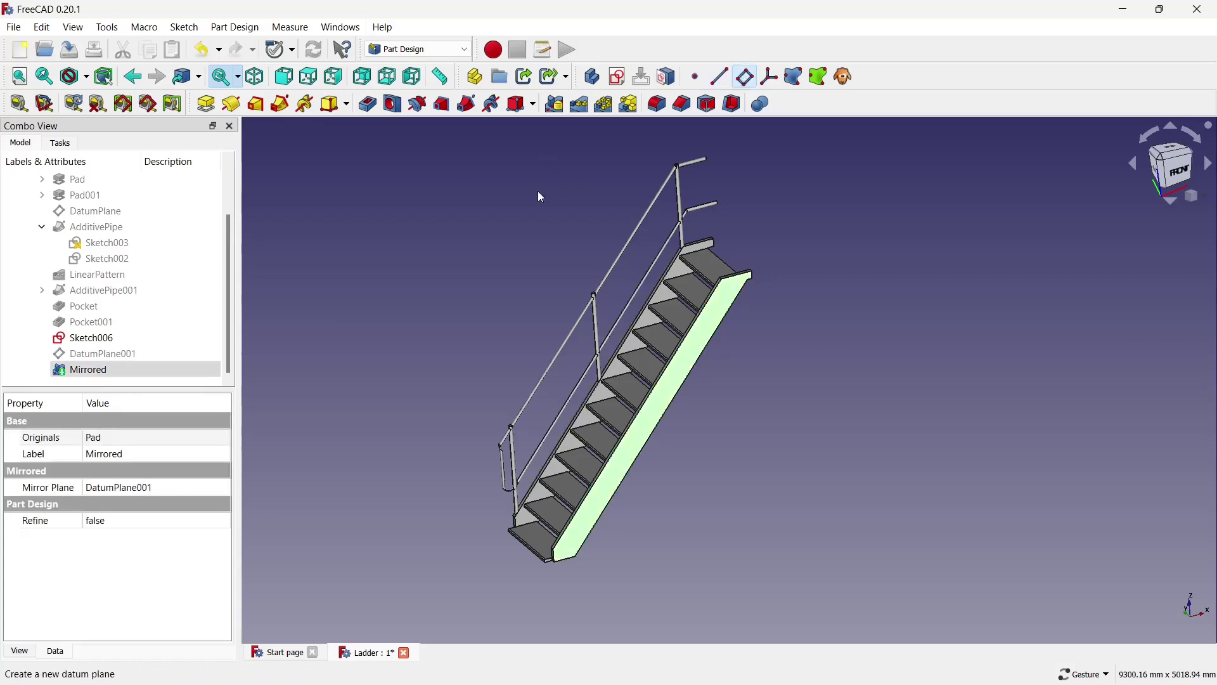
left_click(118, 579)
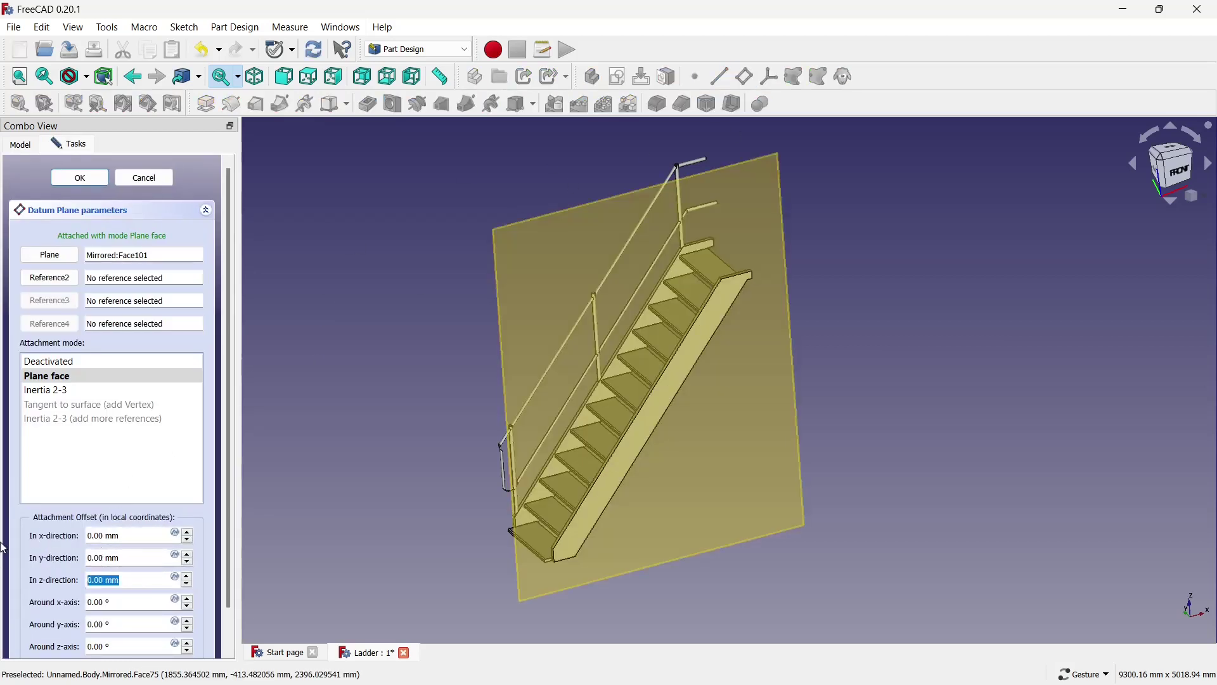
type("-20")
key("Return")
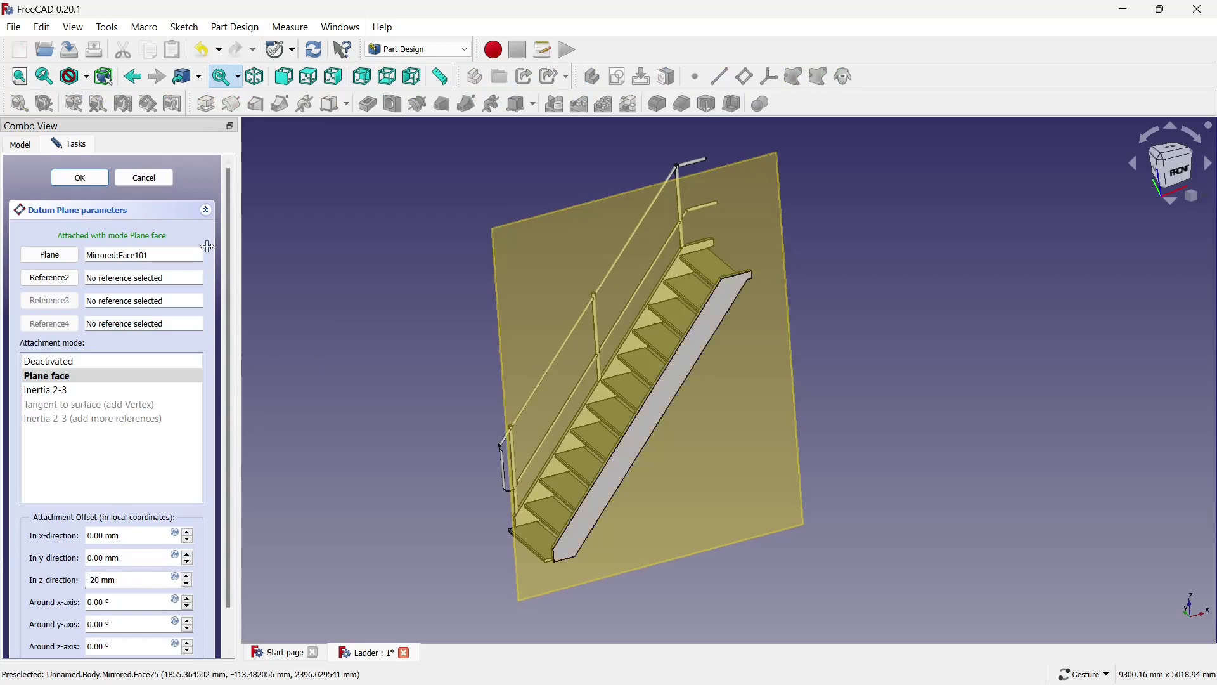
left_click(80, 178)
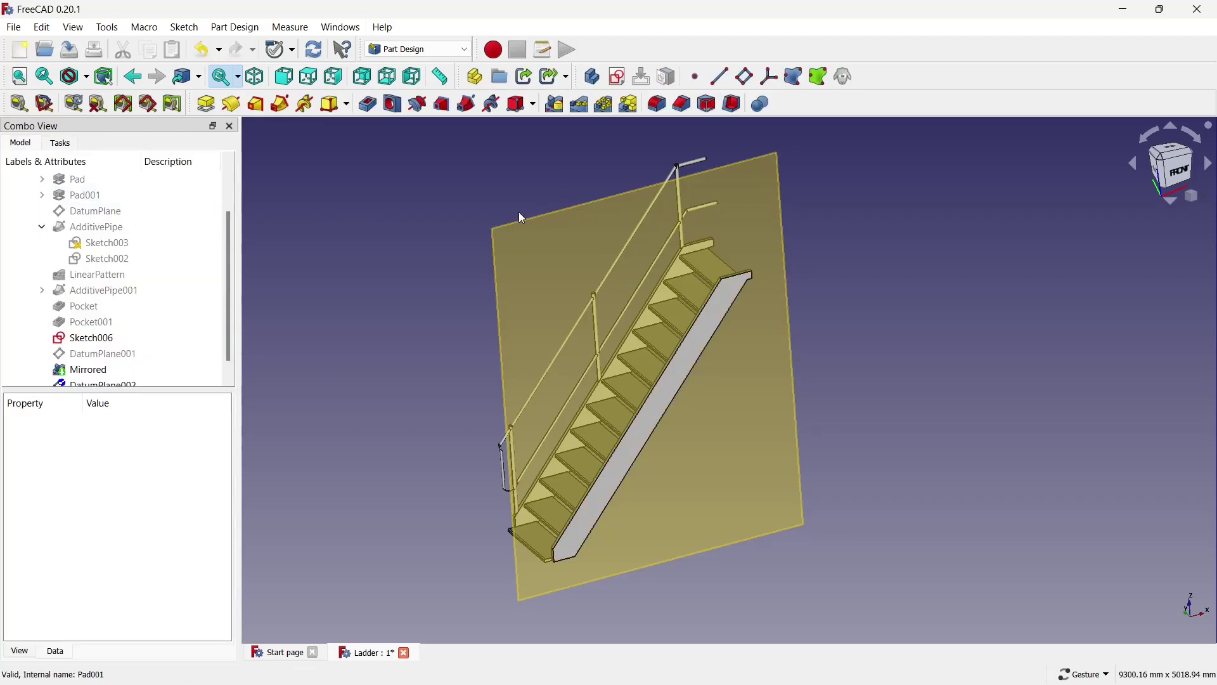
left_click(525, 227)
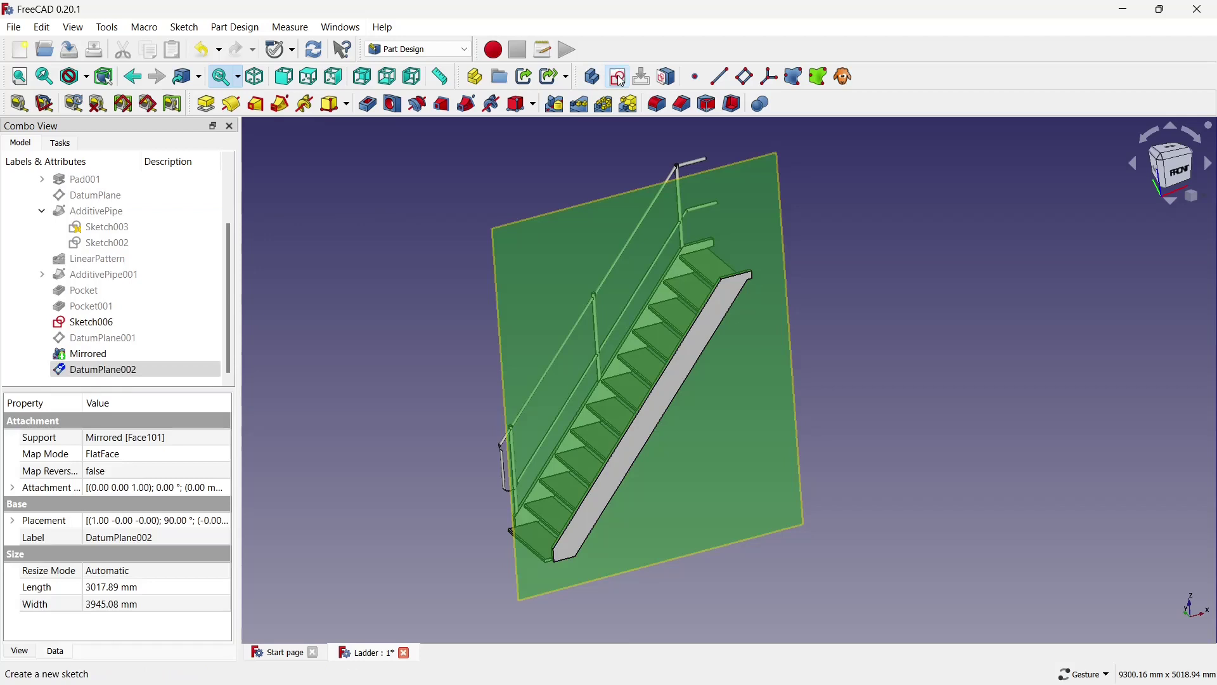
left_click(618, 78)
Hide DatumPlane002 from the view
left_click(20, 145)
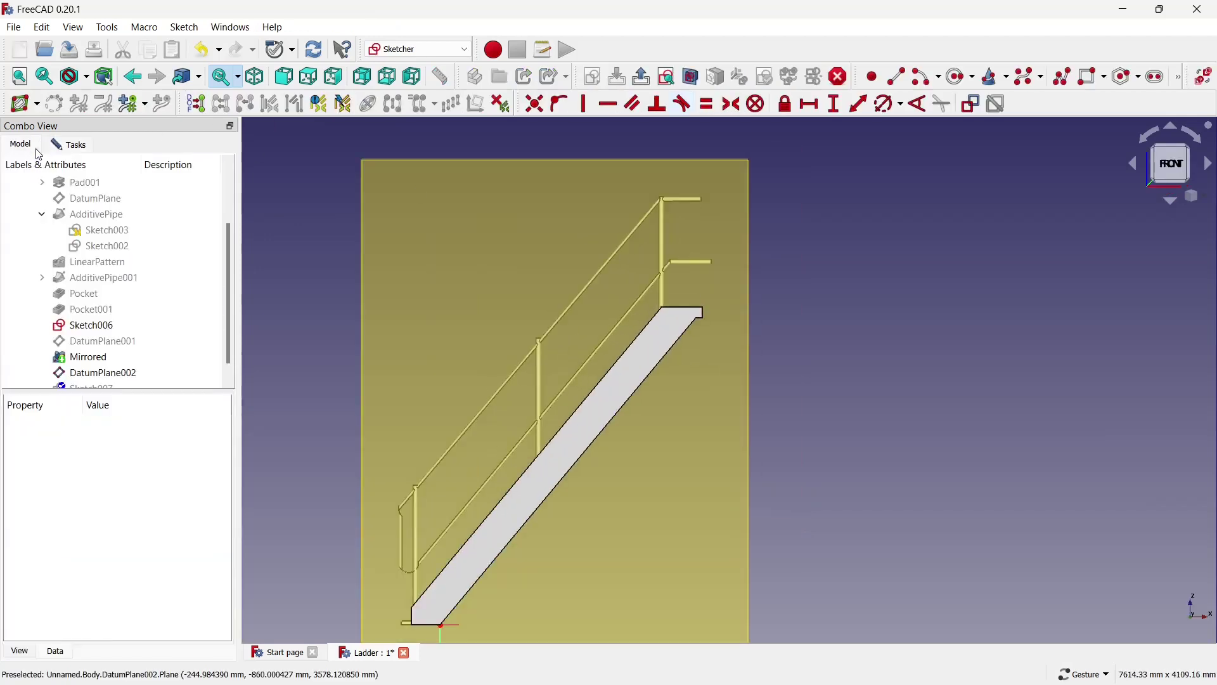
scroll(115, 314, "down", 1)
left_click(109, 357)
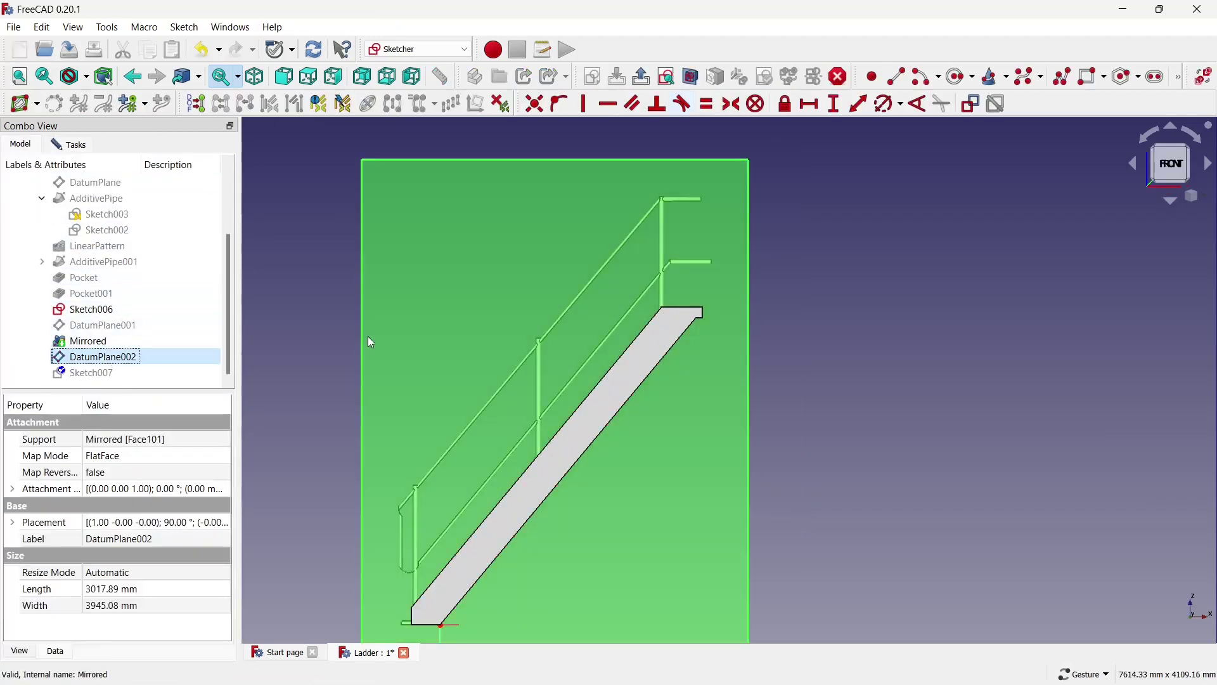
key("space")
left_click(344, 336)
scroll(747, 228, "up", 3)
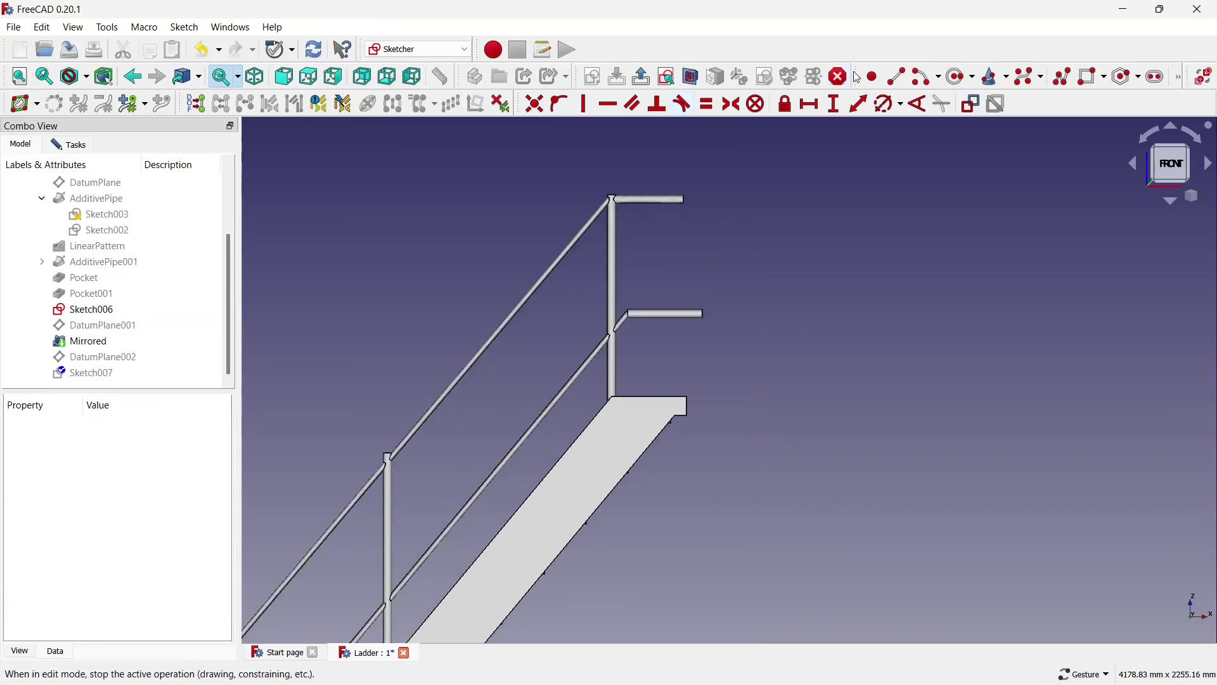
Draw a vertical line down to the top step
left_click(894, 79)
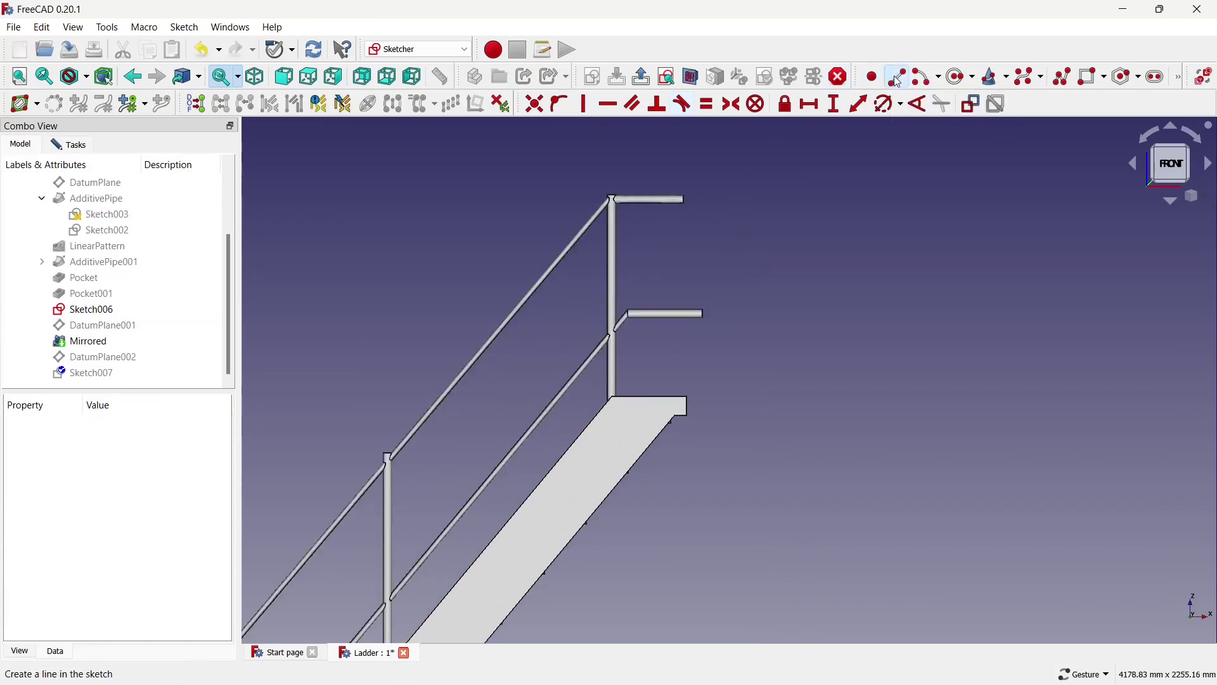
scroll(610, 190, "up", 2)
scroll(616, 204, "up", 2)
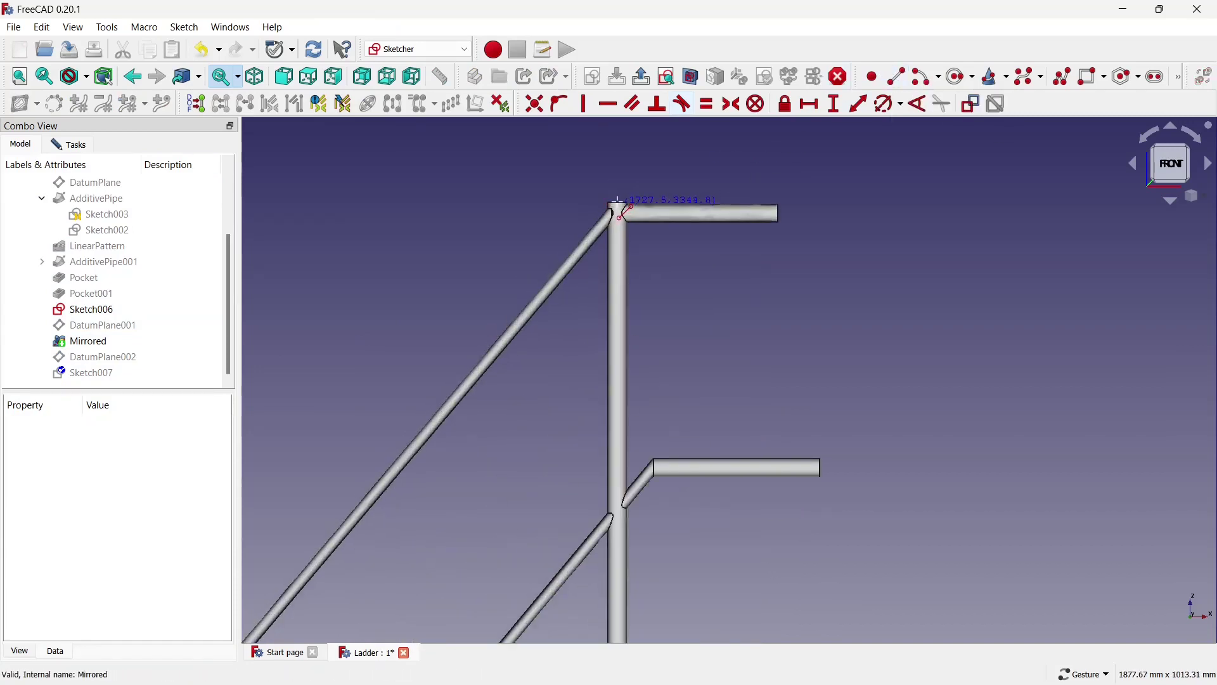
scroll(615, 206, "down", 3)
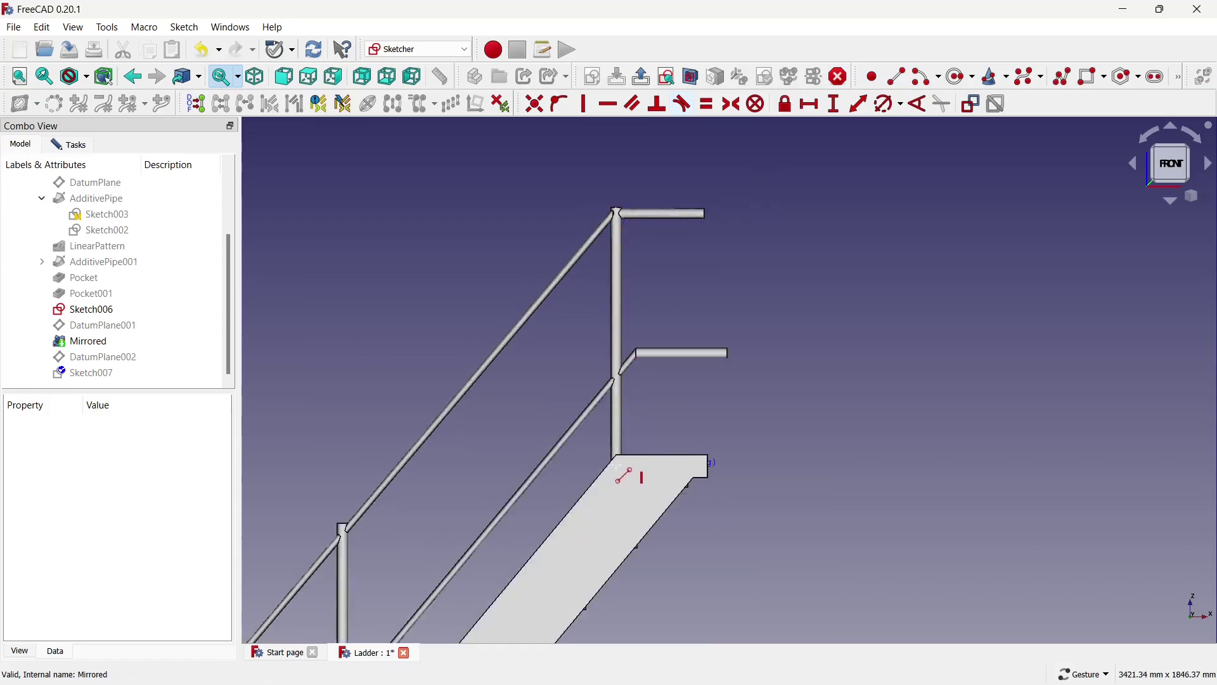
left_click(618, 457)
right_click(766, 307)
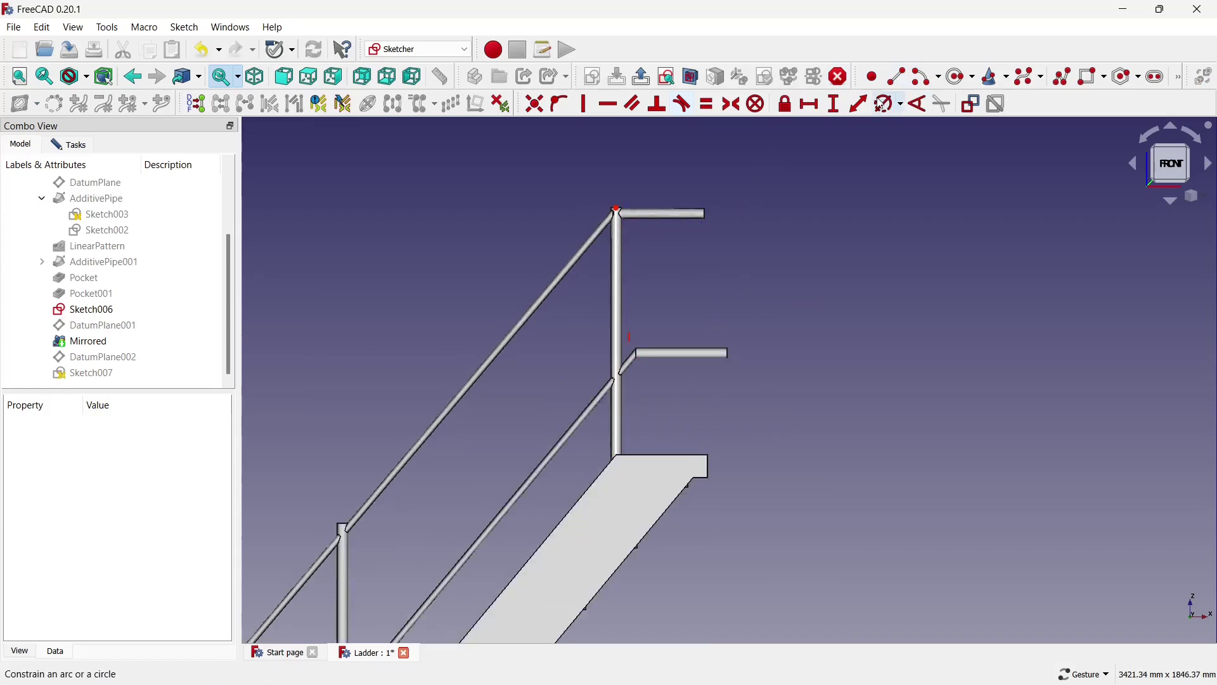
Constrain the line's vertical length to 1000 mm and close the sketch
left_click(835, 104)
left_click(619, 256)
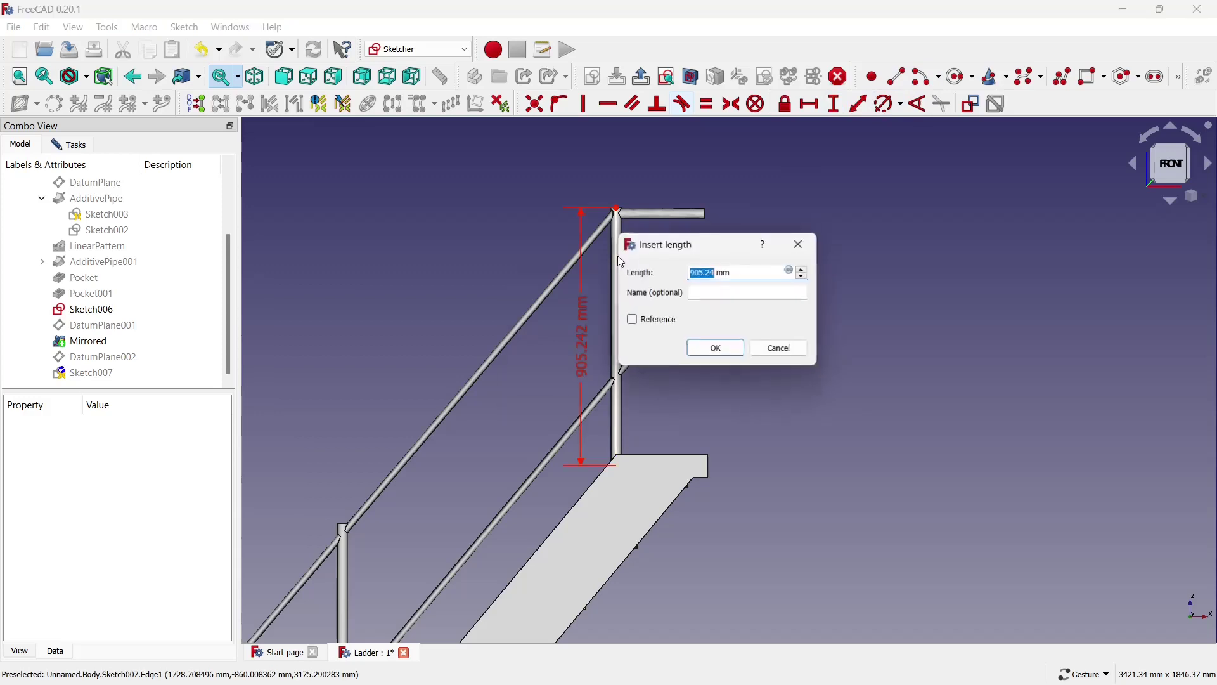
type("1,00")
type("000")
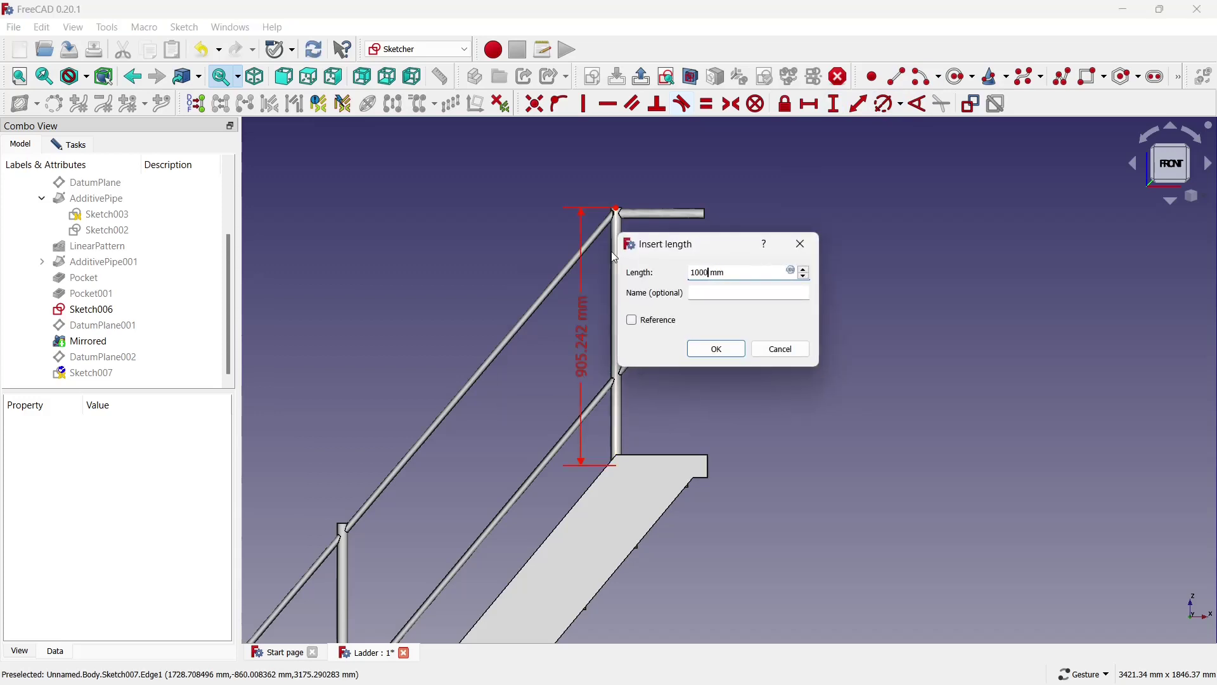
key("Return")
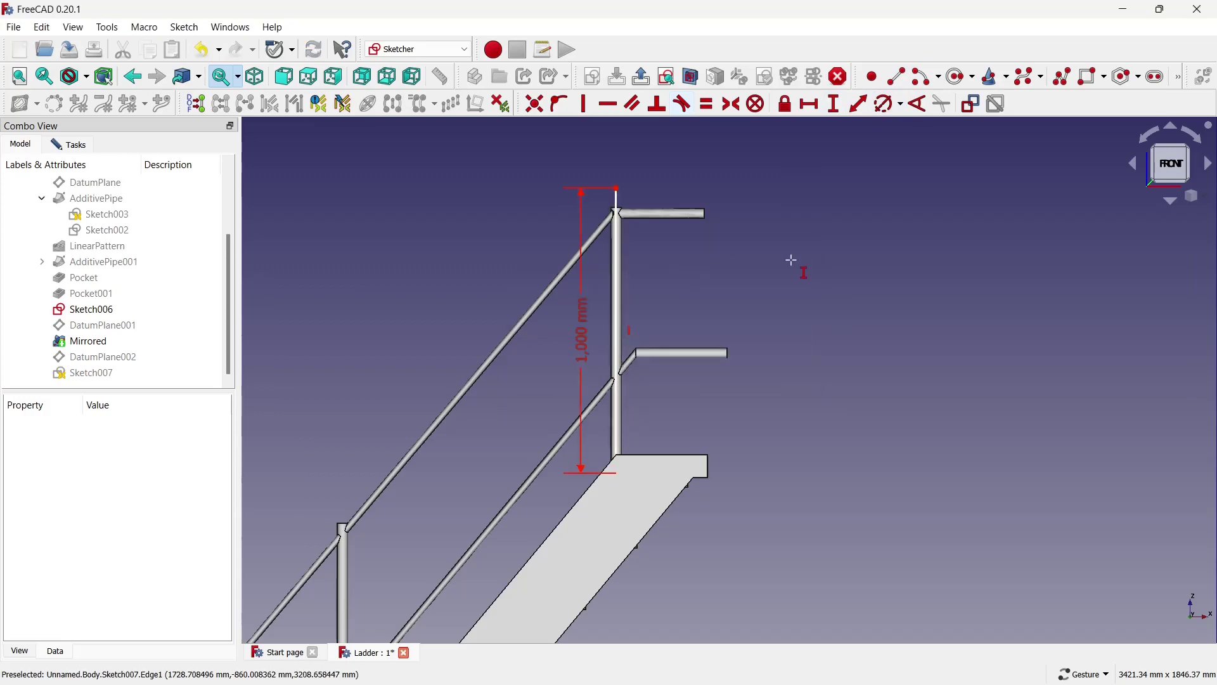
left_click(72, 147)
left_click(137, 178)
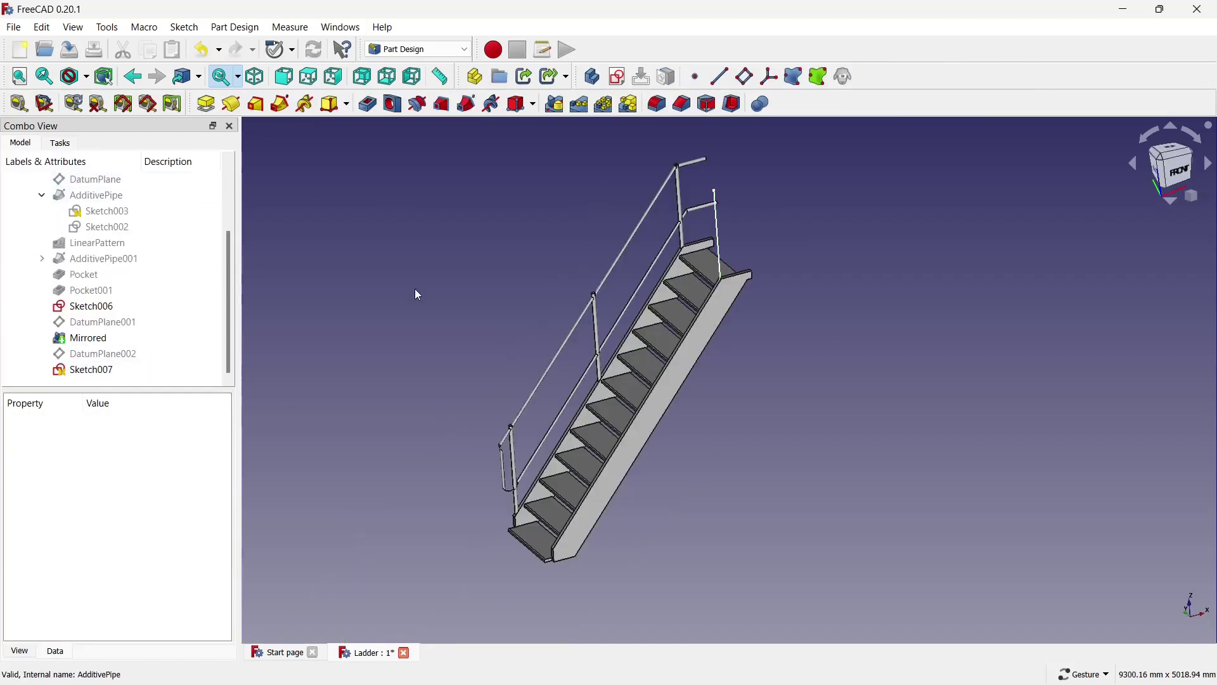
Select the staircase's end face and create Sketch008 on it
scroll(761, 238, "up", 3)
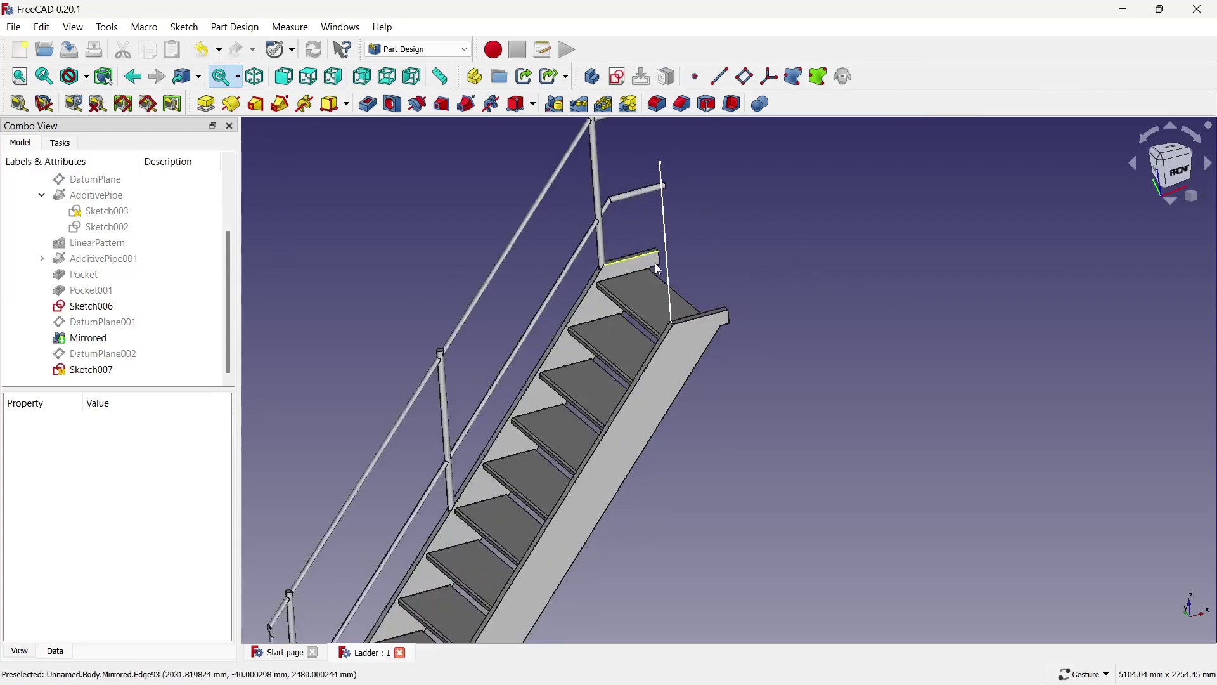
left_click(655, 292)
mouse_move(651, 287)
left_mouse_down()
mouse_move(352, 357)
mouse_move(773, 324)
left_mouse_up()
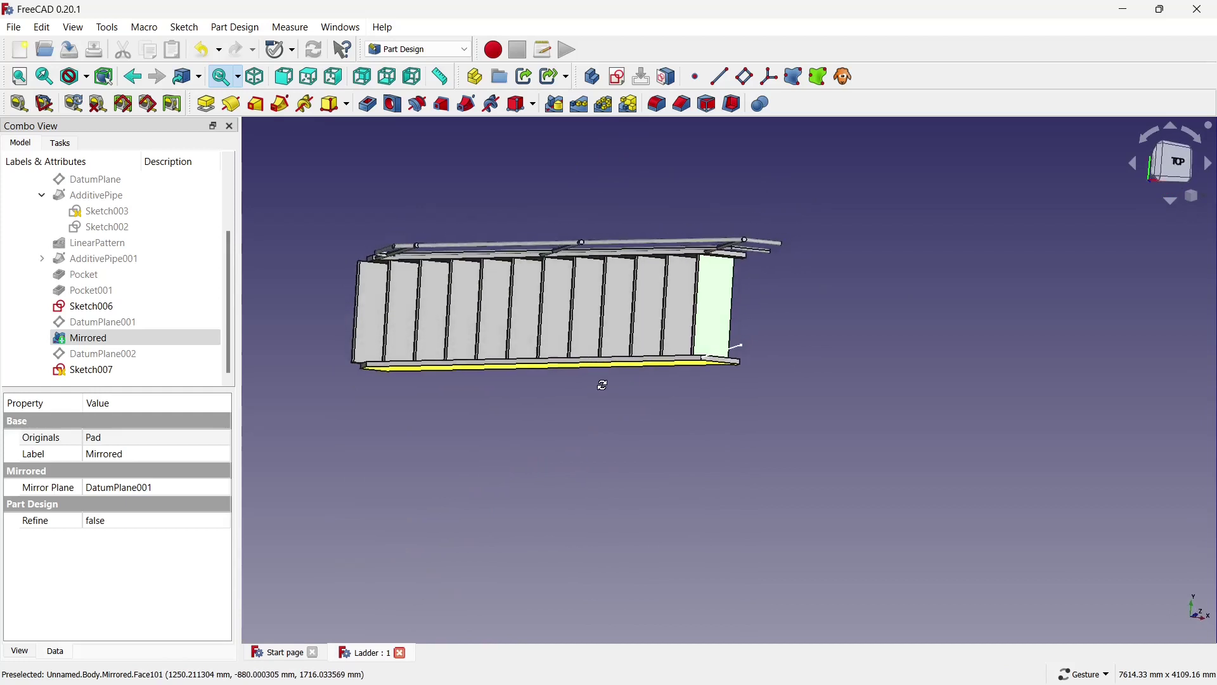
double_click(721, 307)
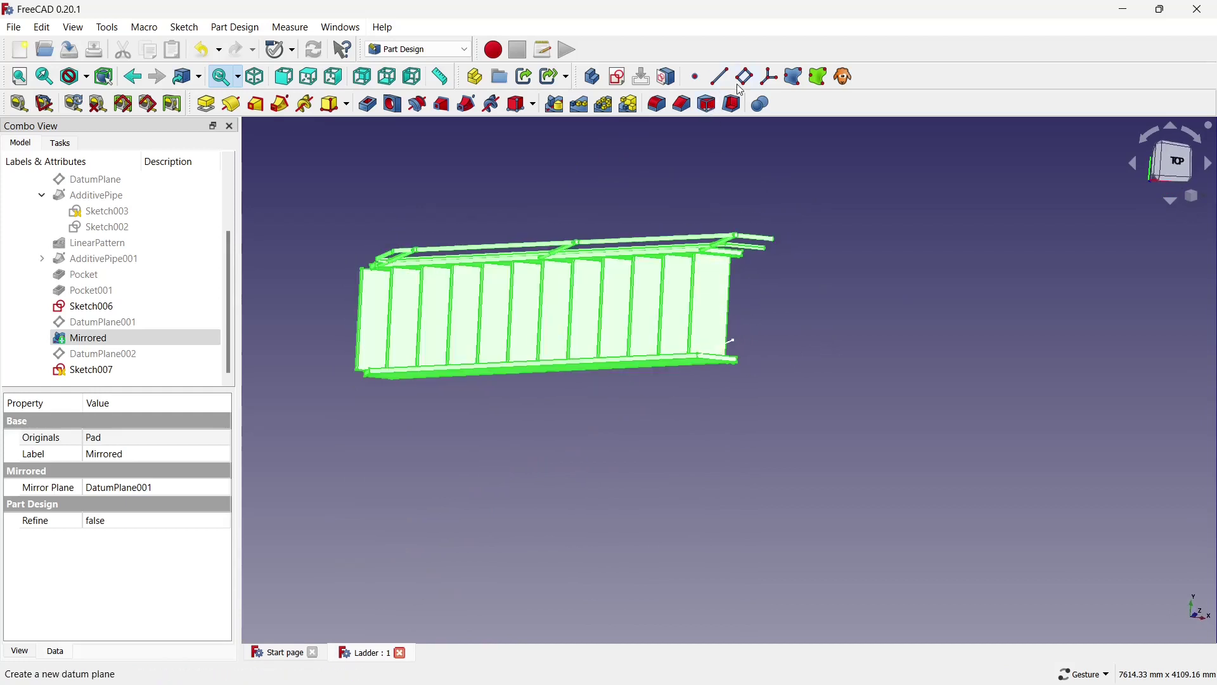
left_click(618, 77)
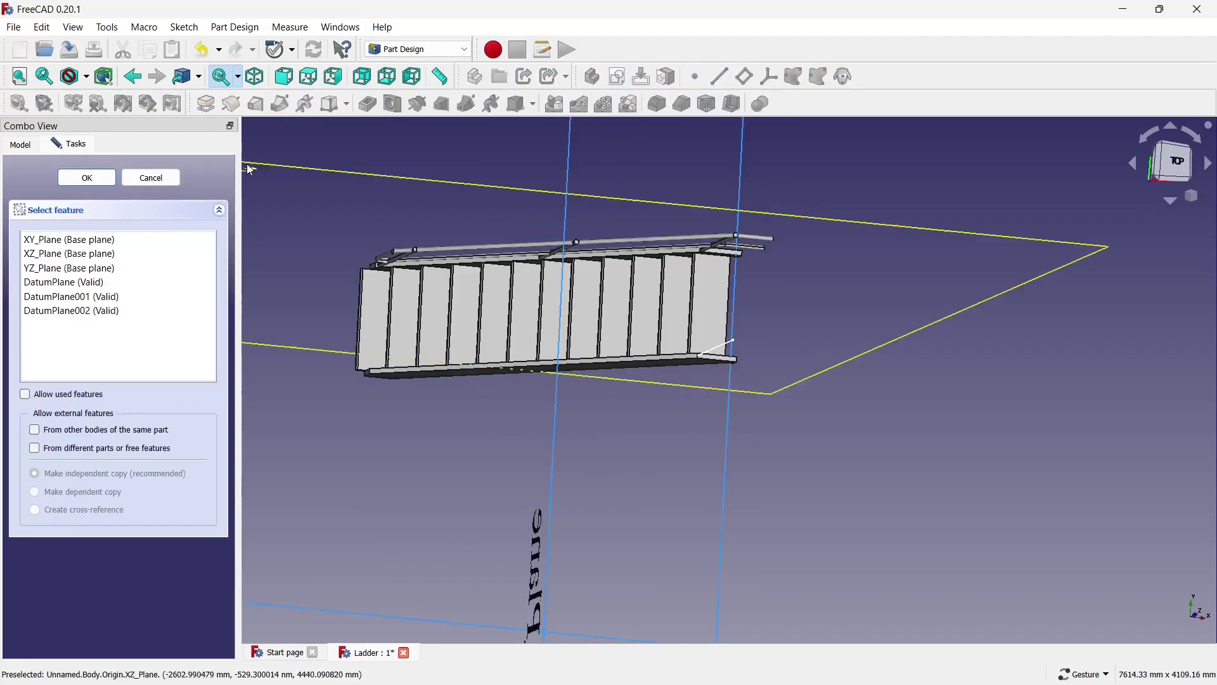
left_click(176, 179)
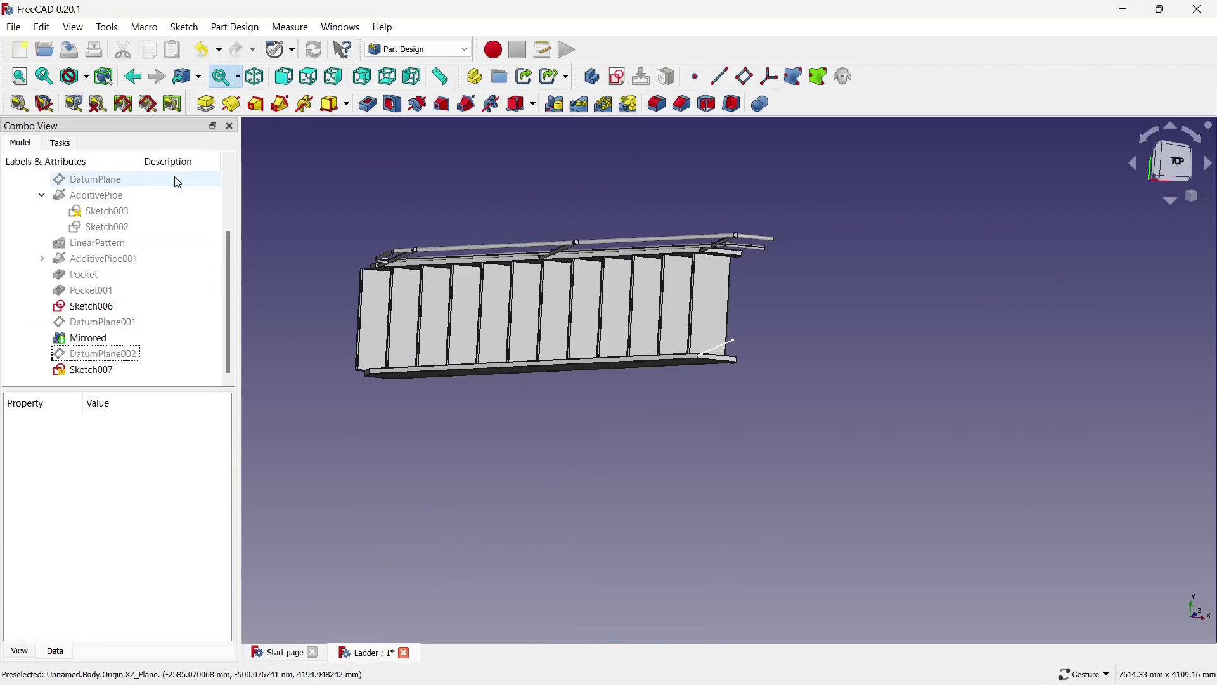
left_click(715, 298)
left_click(622, 82)
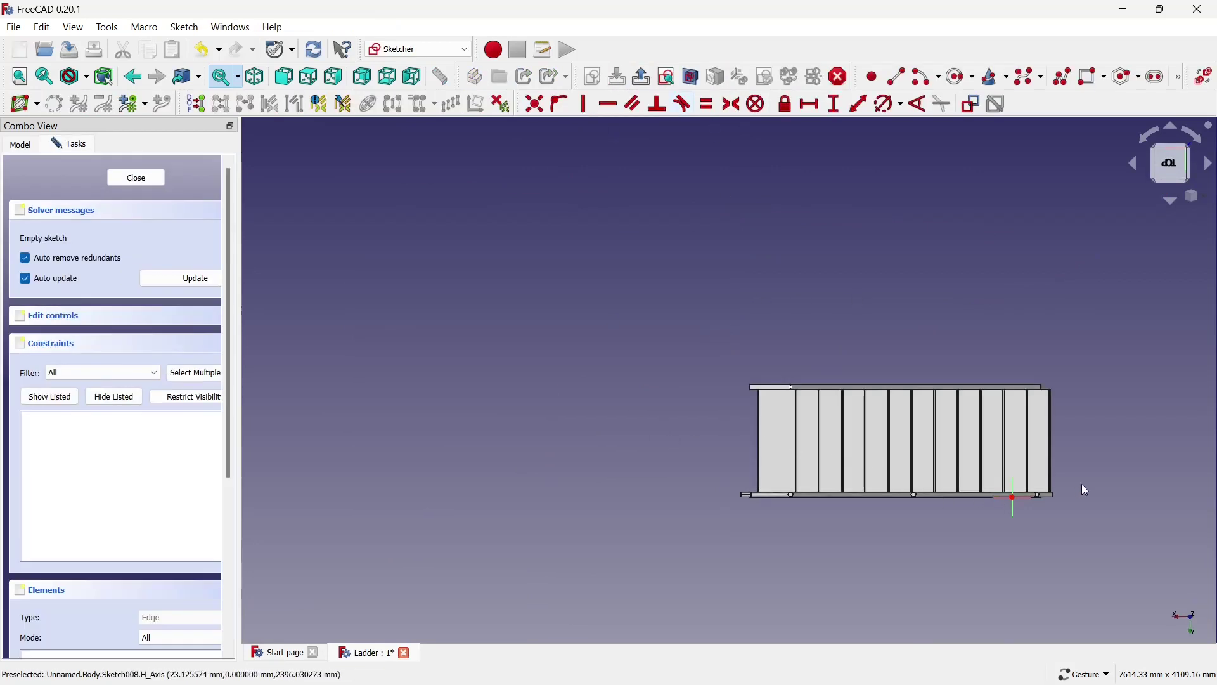
Draw a small circle at the top rail's end and close the sketch
scroll(1082, 484, "up", 2)
scroll(654, 330, "up", 4)
scroll(638, 298, "up", 3)
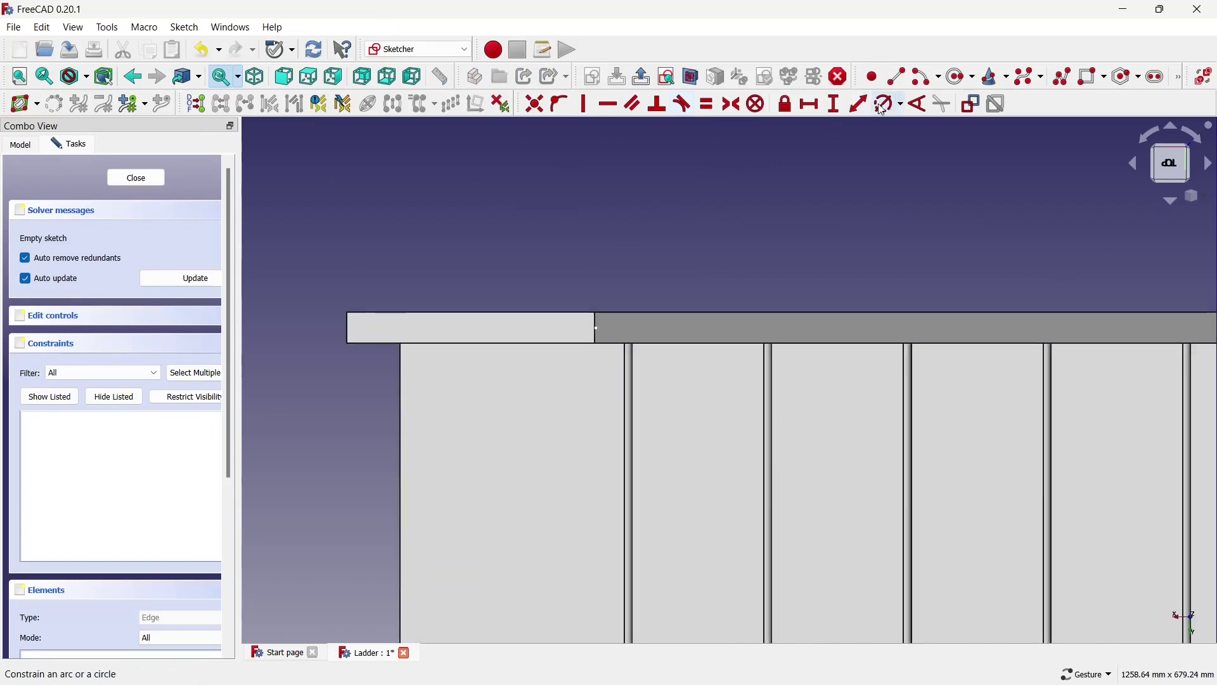
left_click(964, 87)
scroll(609, 252, "up", 2)
scroll(609, 252, "up", 1)
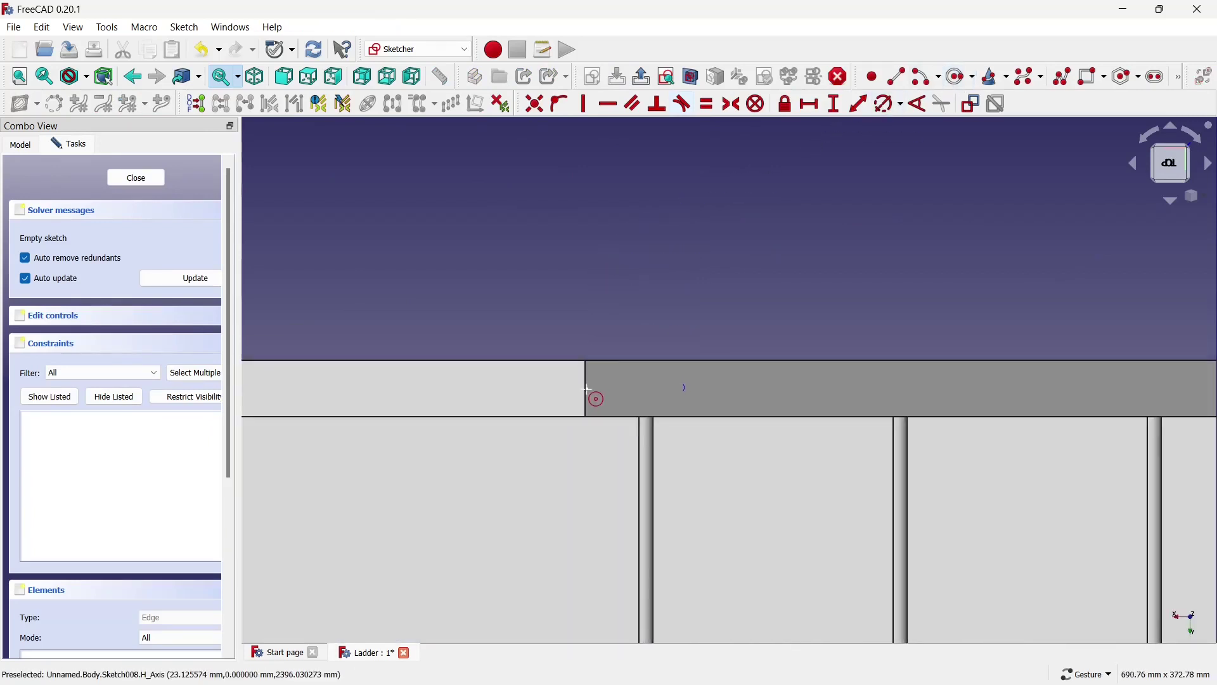
left_click(587, 378)
left_click(619, 334)
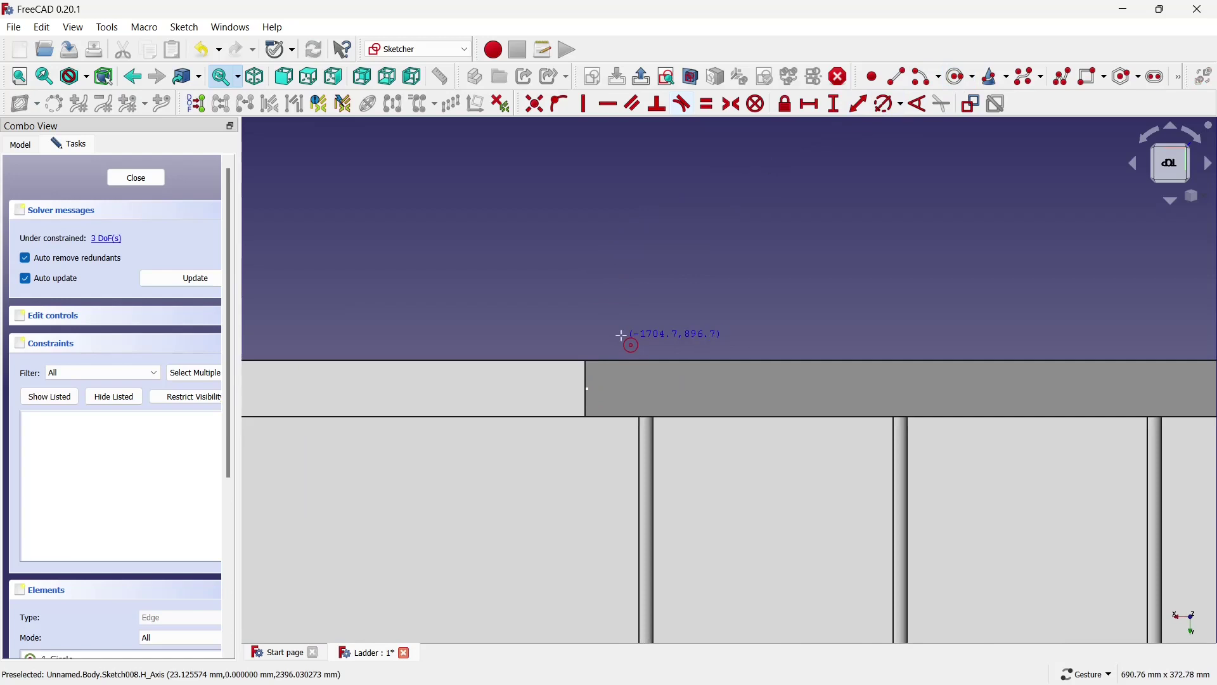
left_click(130, 178)
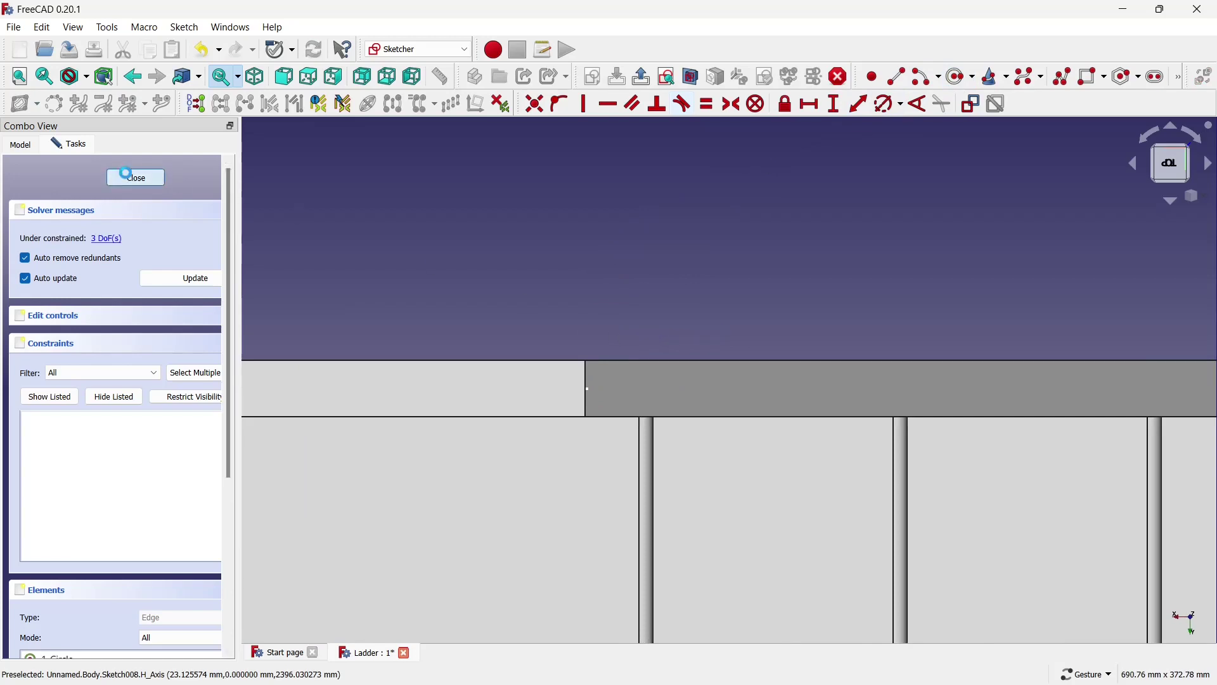
Set isometric view with Wireframe draw style, then edit Sketch008
key("0")
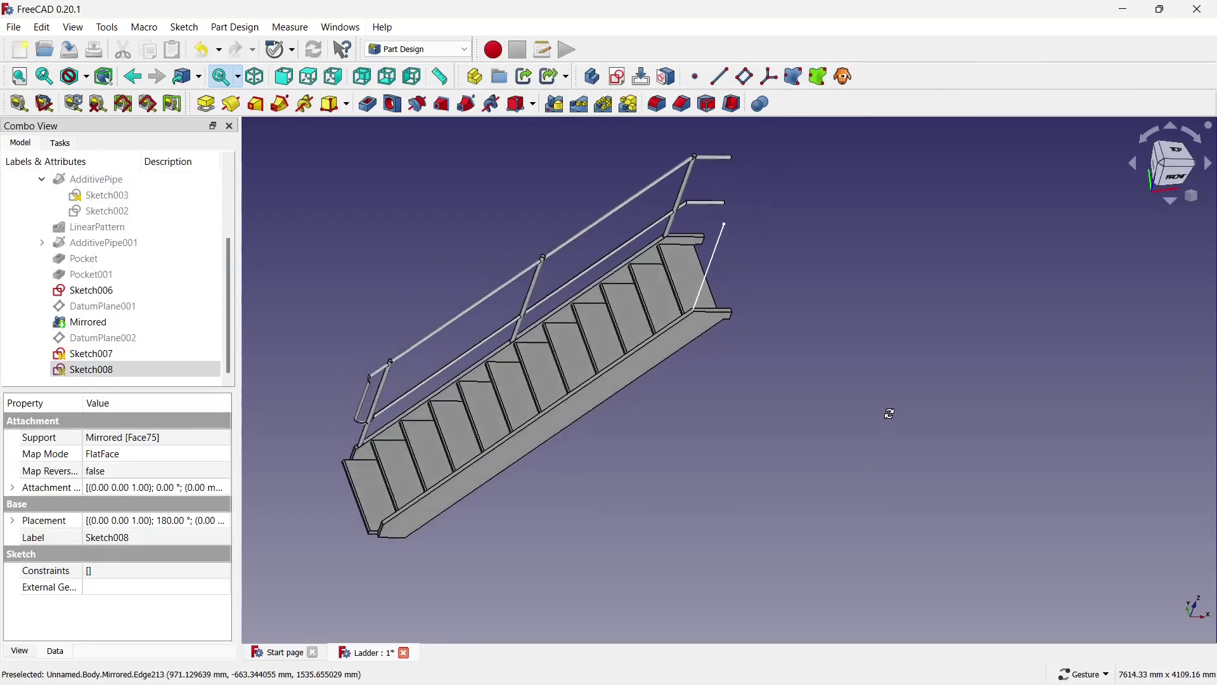
left_click(477, 237)
left_click(87, 85)
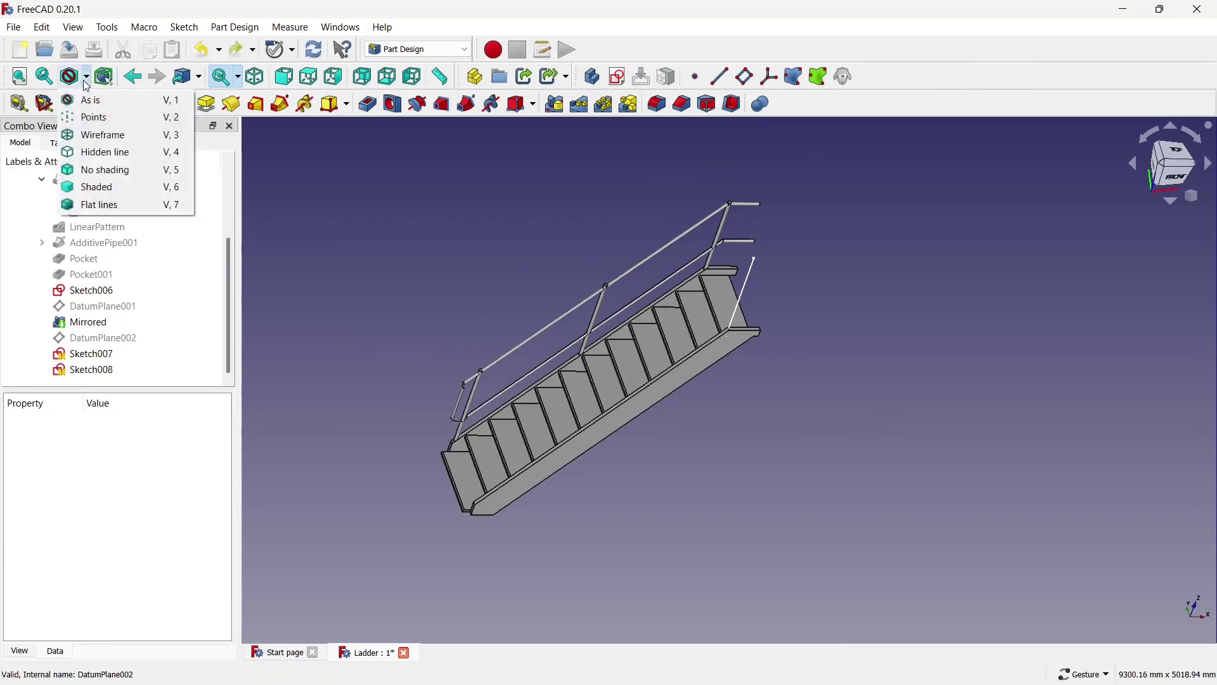
left_click(95, 135)
left_click(92, 371)
right_click(92, 373)
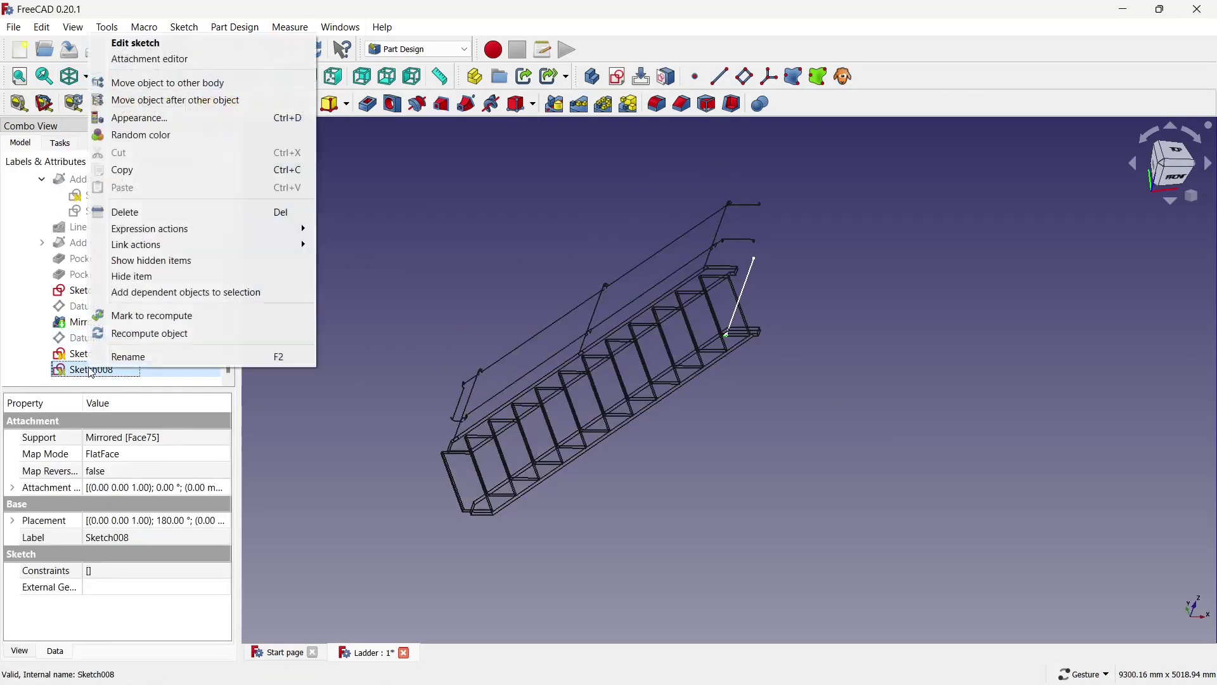
left_click(136, 43)
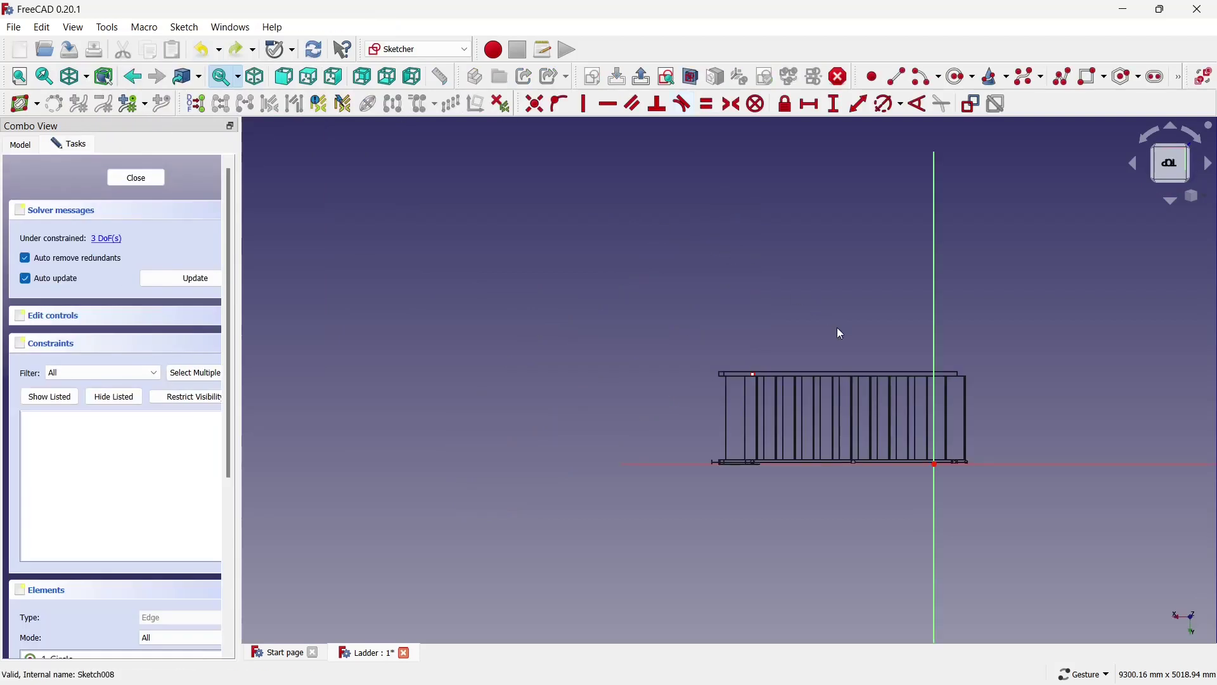
Give the circle a 35 mm diameter, nudge it slightly, and close Sketch008
scroll(761, 349, "up", 3)
scroll(602, 329, "up", 3)
scroll(508, 304, "up", 1)
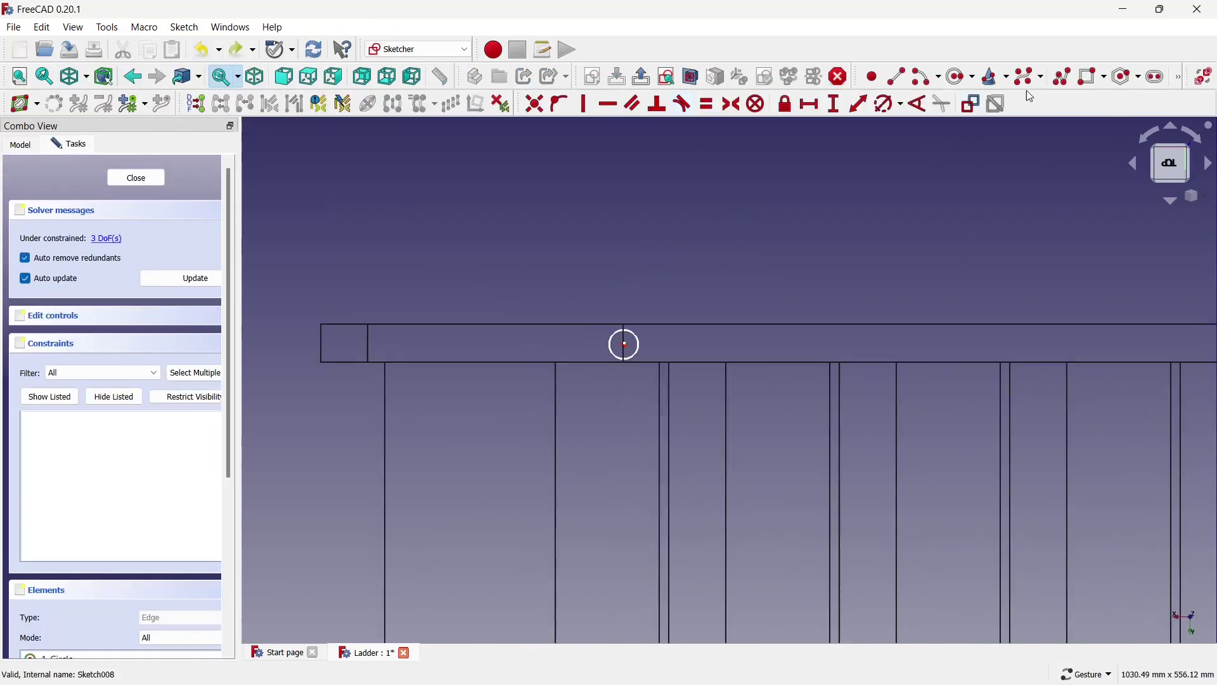
left_click(890, 104)
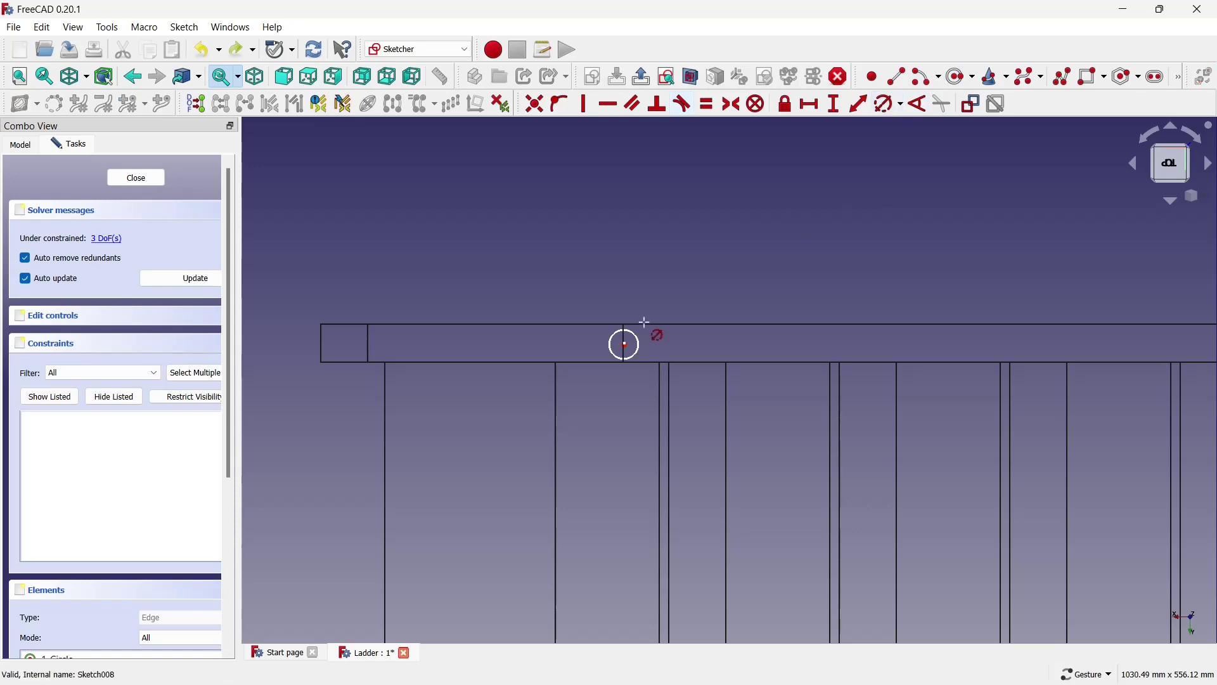
left_click(638, 336)
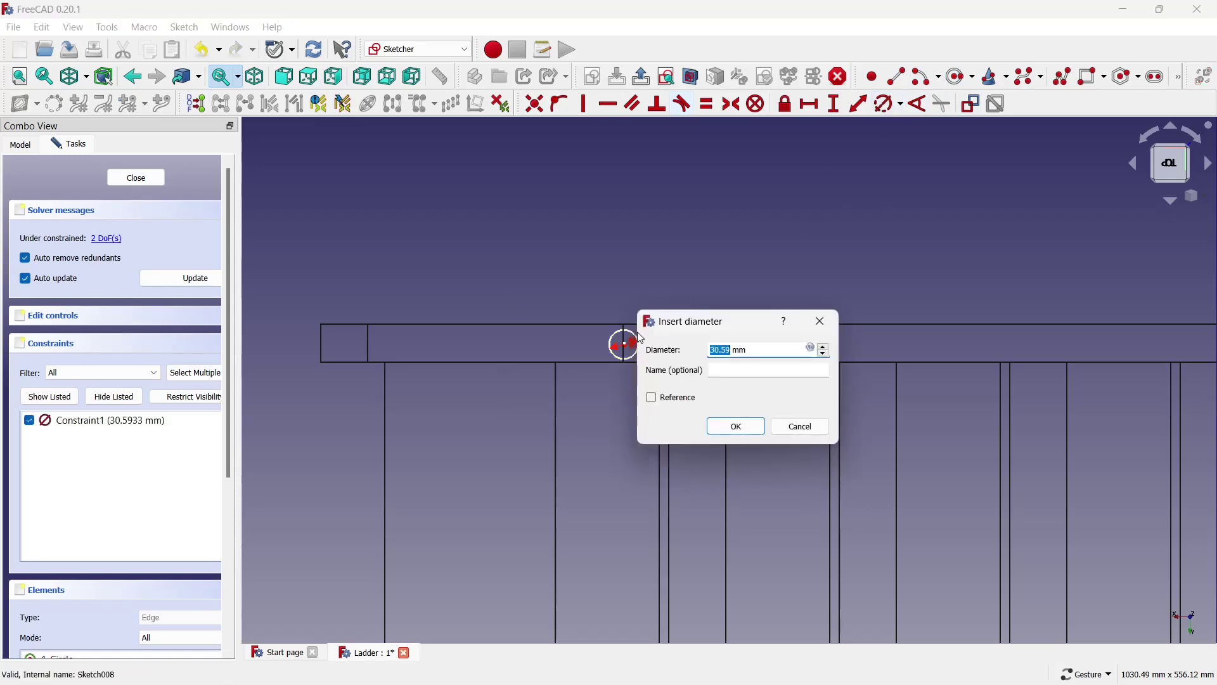
type("35")
left_click(737, 426)
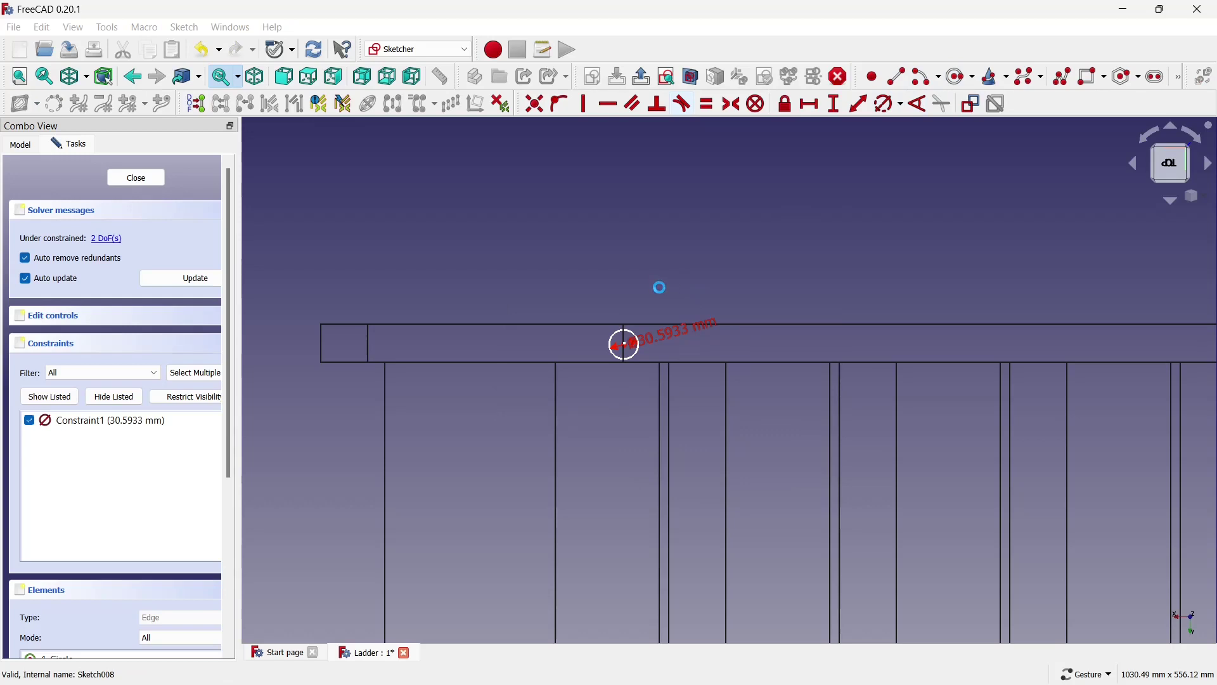
scroll(660, 288, "up", 1)
scroll(609, 324, "up", 3)
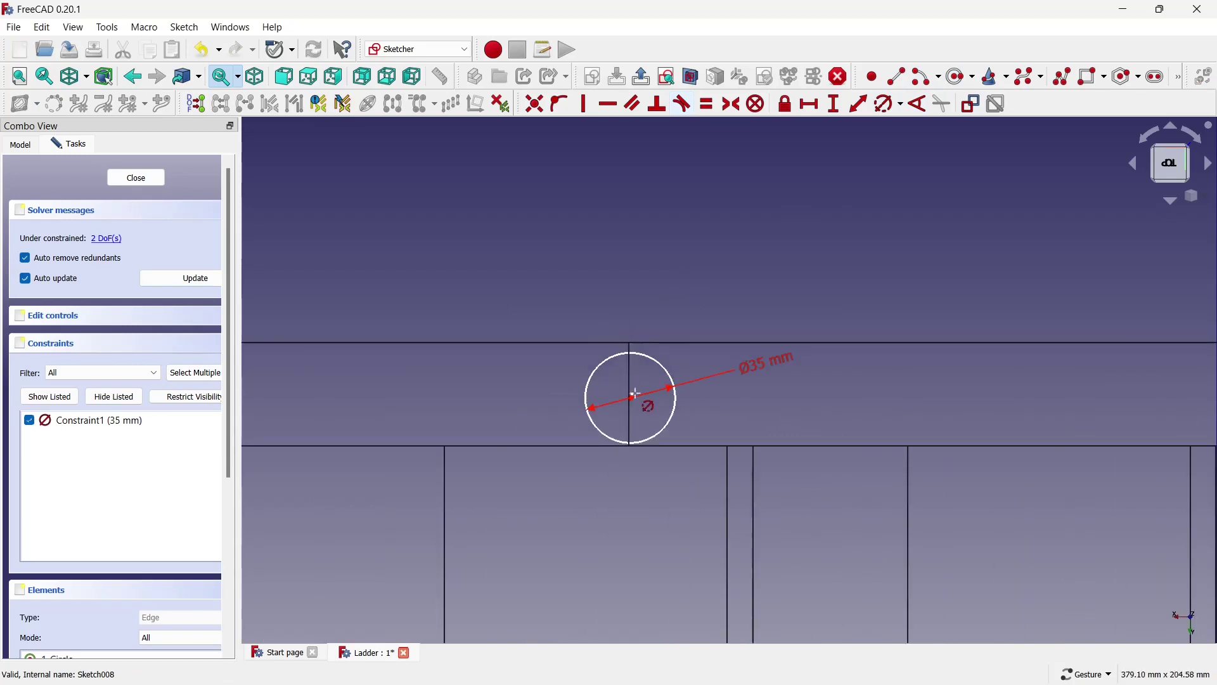
key("Escape")
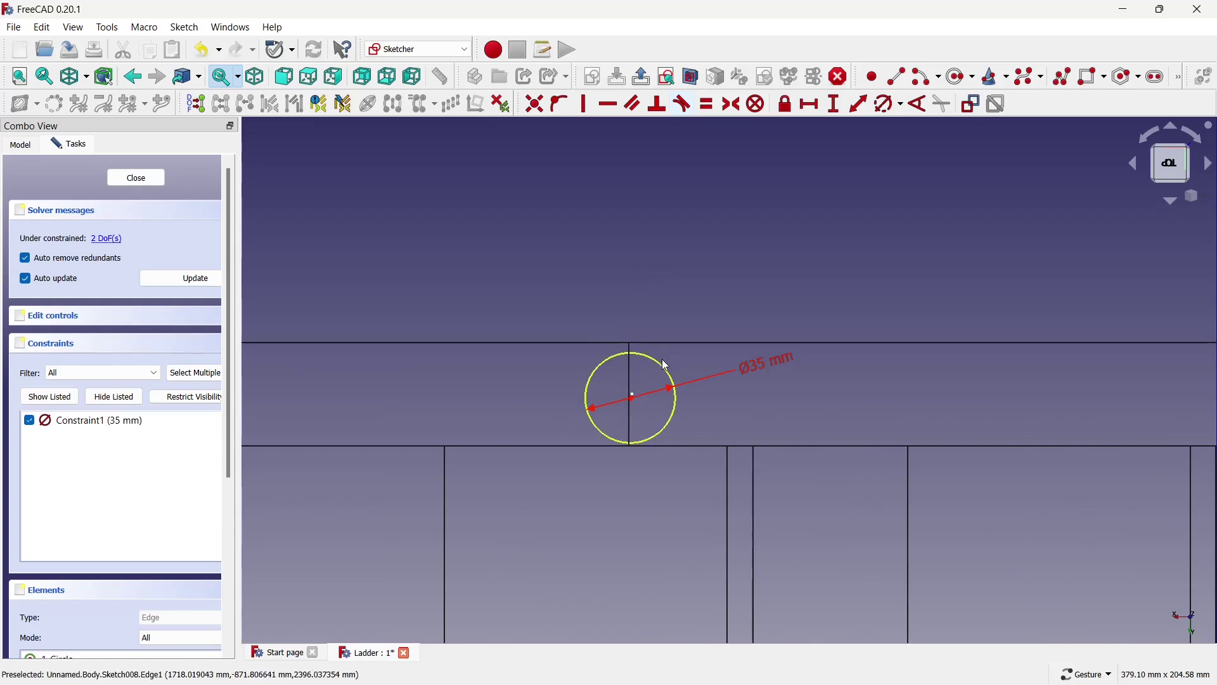
left_click_drag(660, 366, 659, 362)
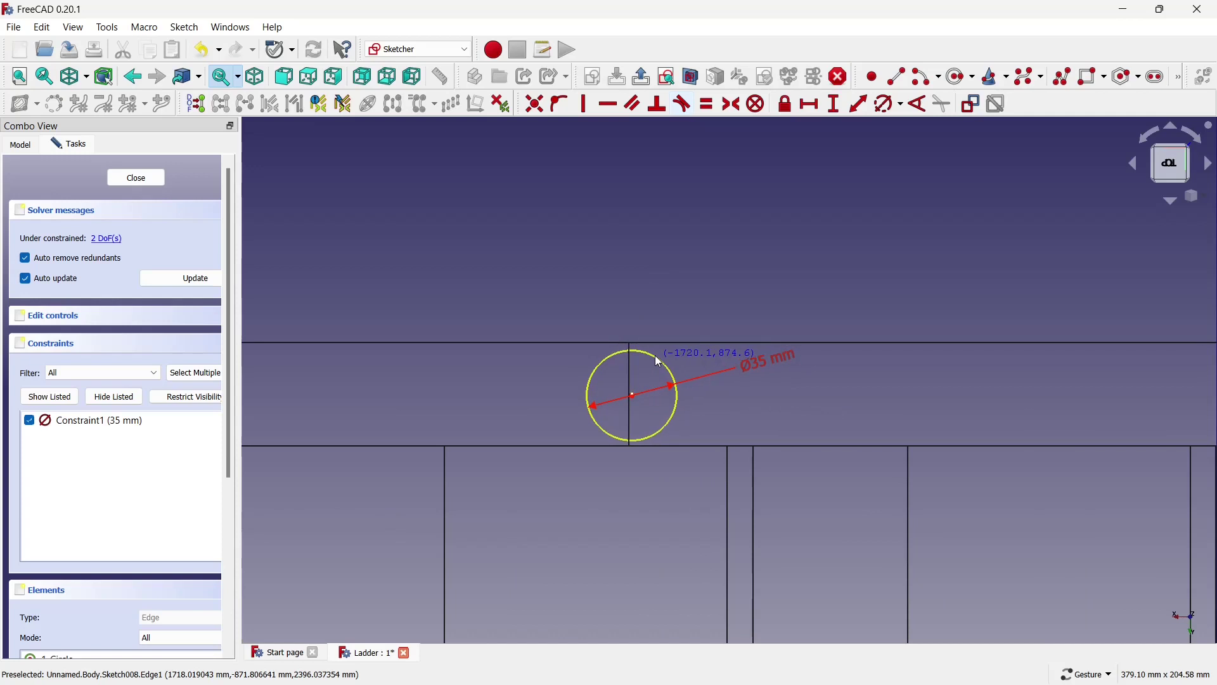
left_click(129, 178)
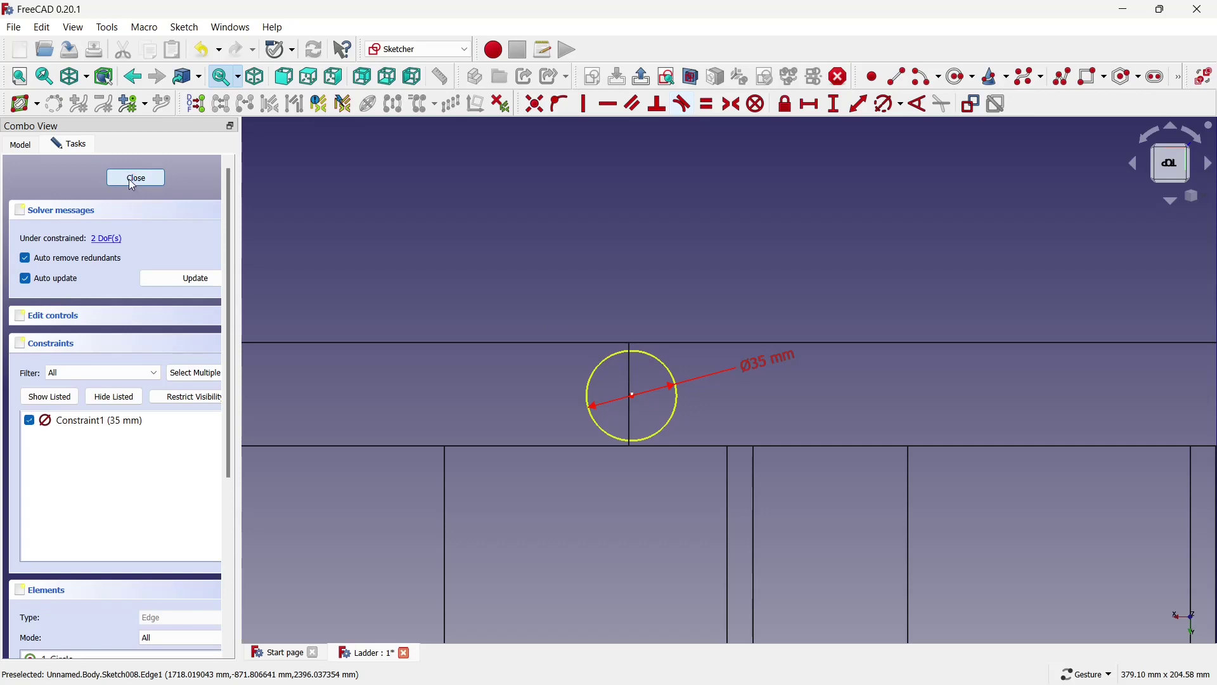
Sweep the Sketch008 circle profile along the Sketch007 line with Additive Pipe
left_click(867, 294)
scroll(726, 239, "up", 3)
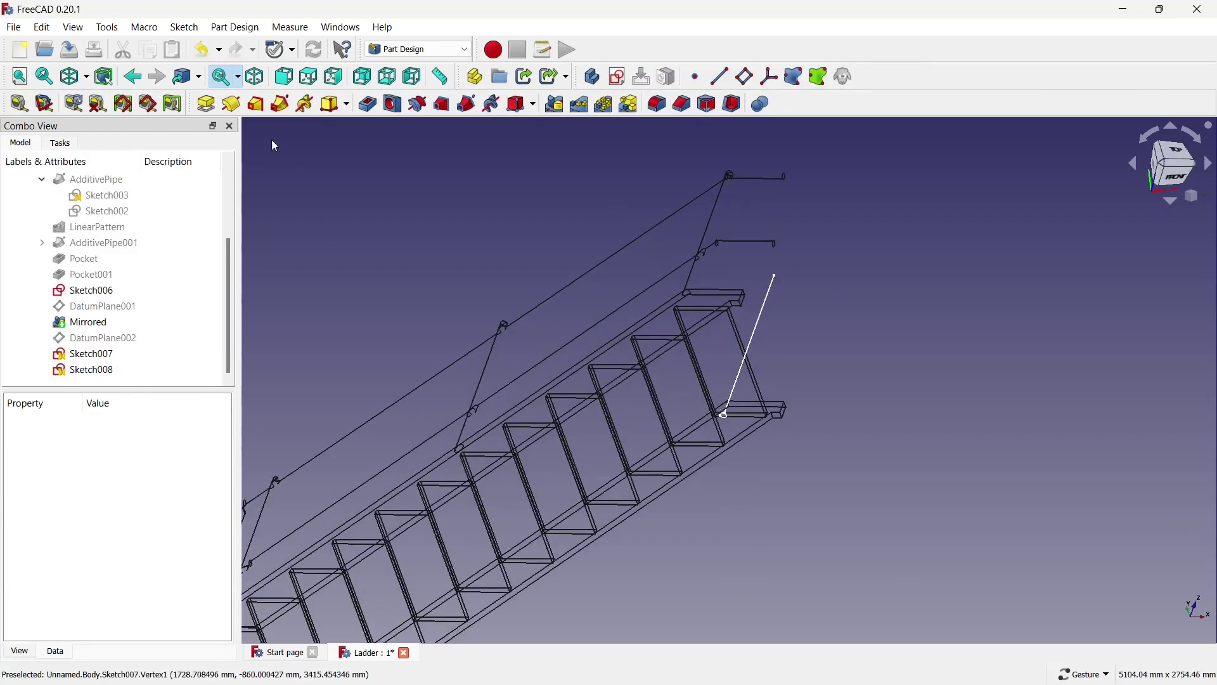
left_click(280, 104)
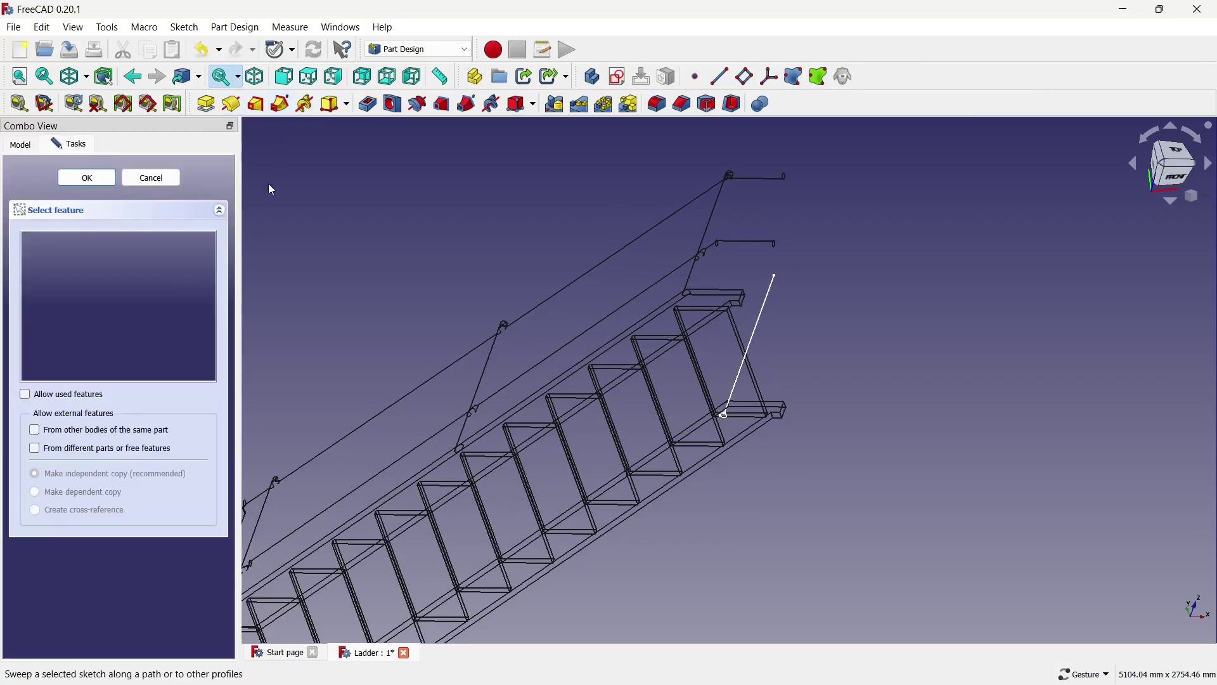
left_click(80, 255)
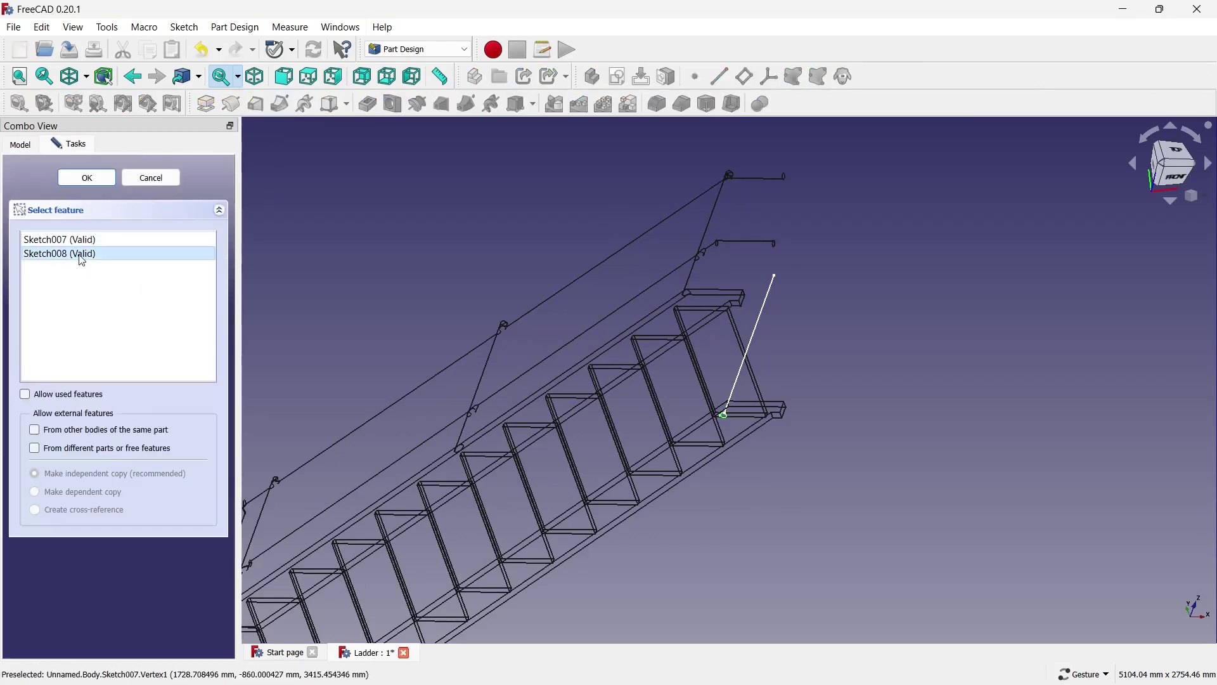
left_click(87, 178)
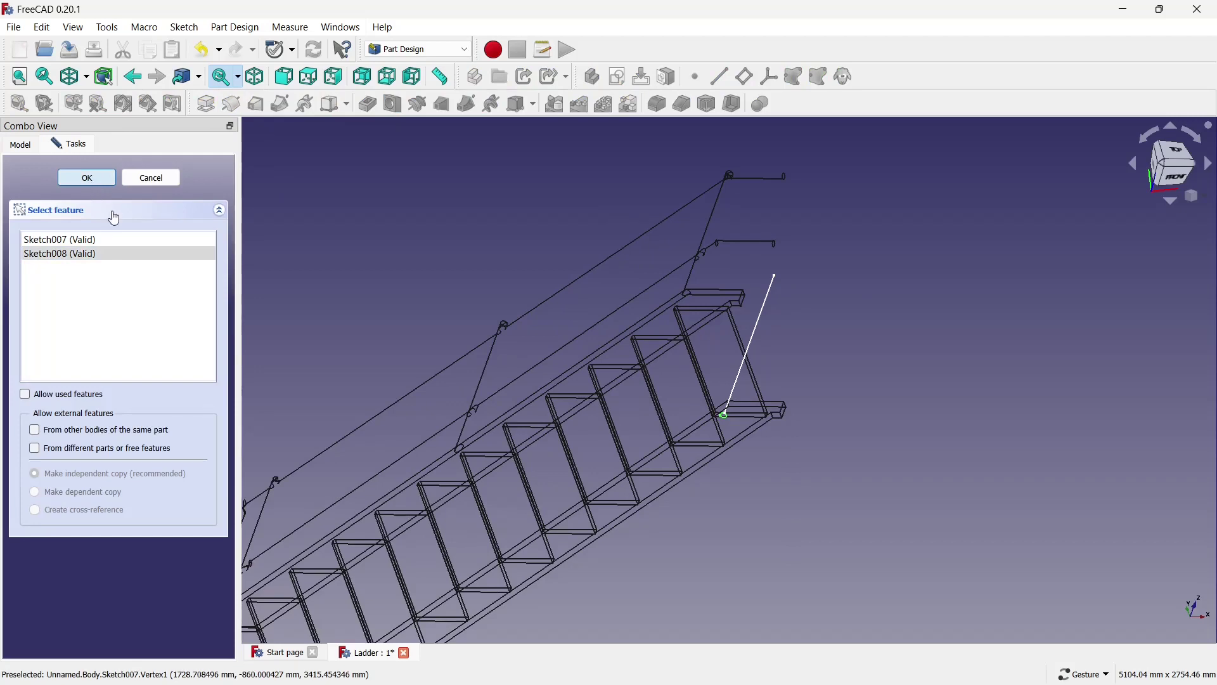
left_click(47, 322)
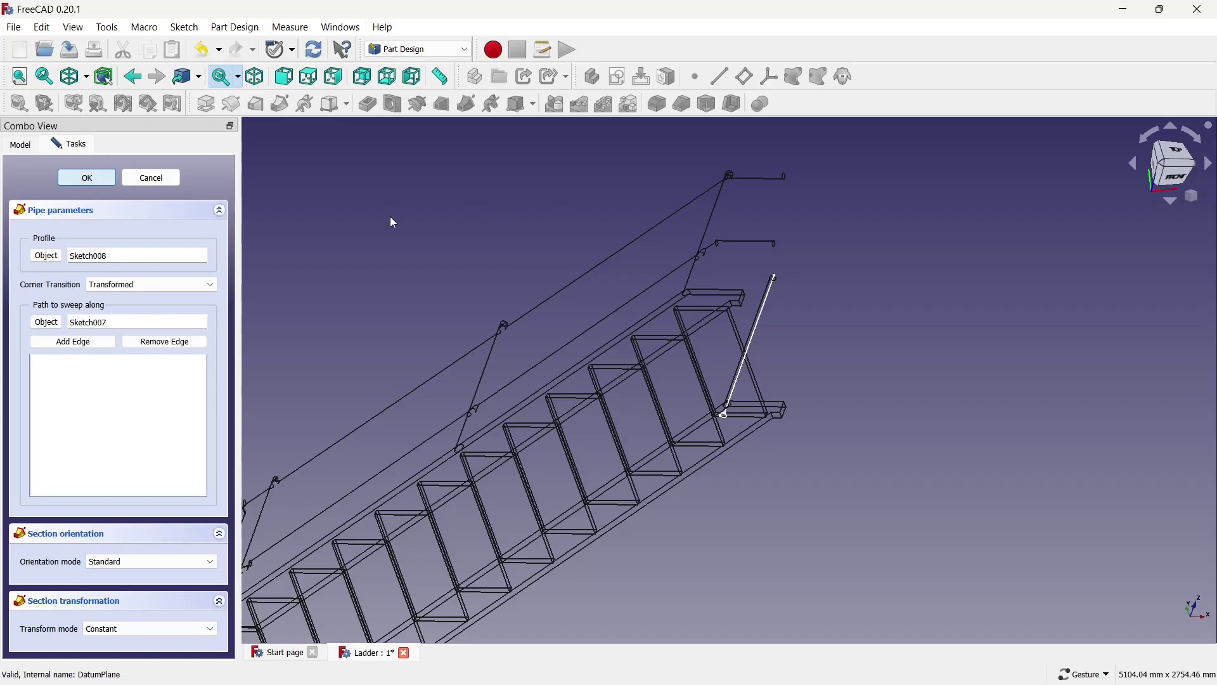
left_click(96, 178)
Return the model to normal shaded display style
scroll(667, 260, "down", 2)
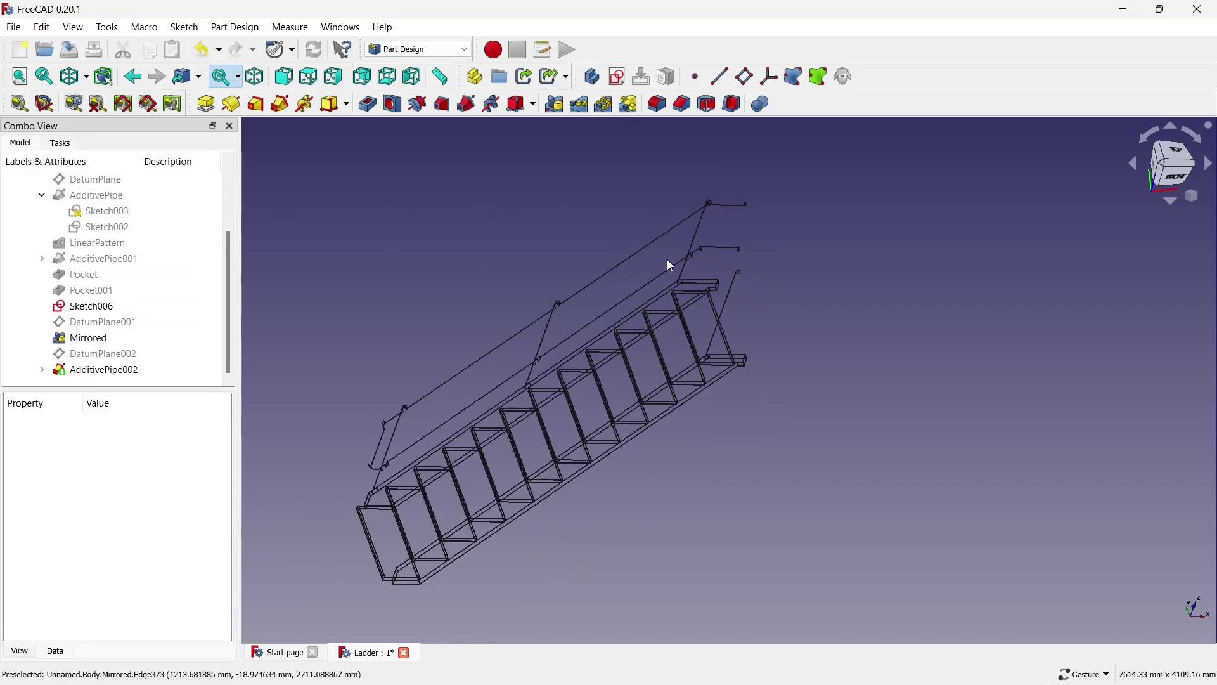
left_click(88, 81)
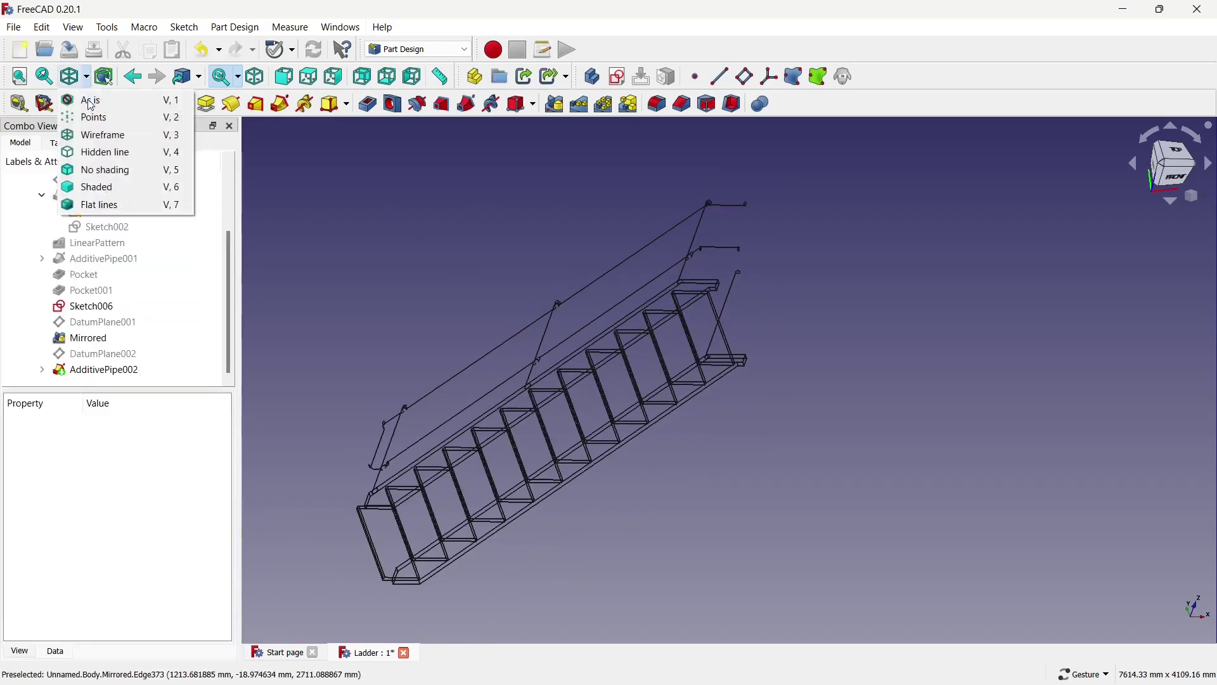
left_click(90, 100)
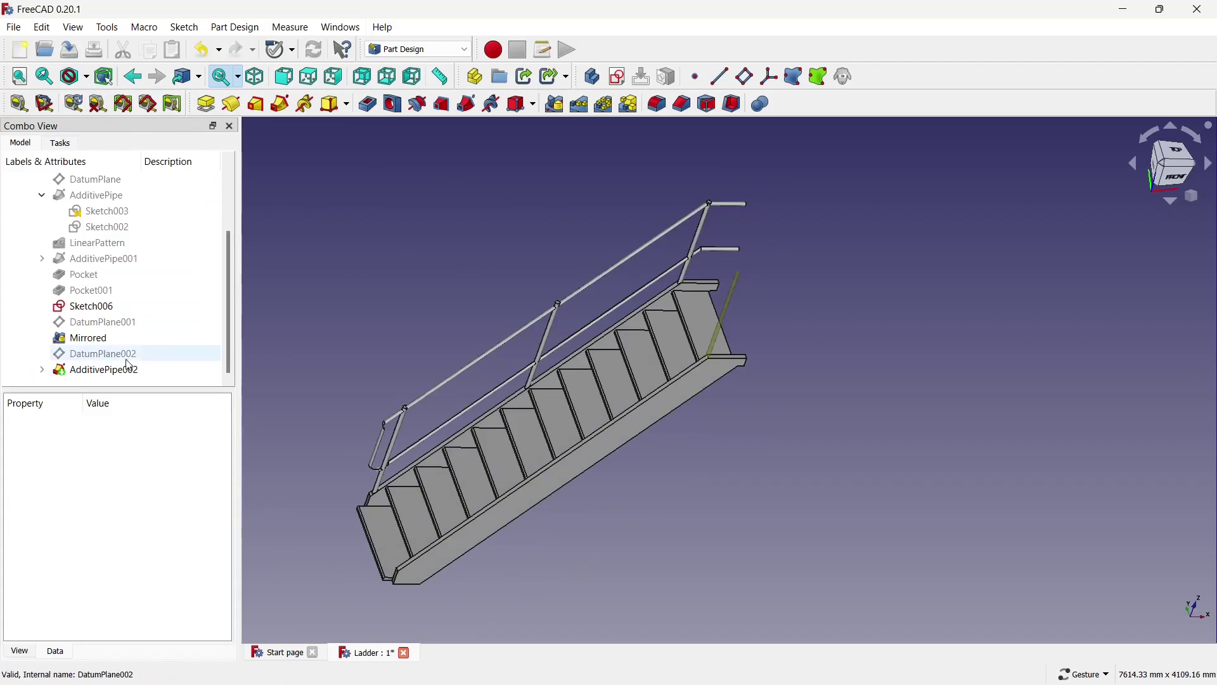
Confirm the sweep so AdditivePipe002 becomes a solid post at the stair top
left_click(102, 370)
right_click(121, 368)
key("Escape")
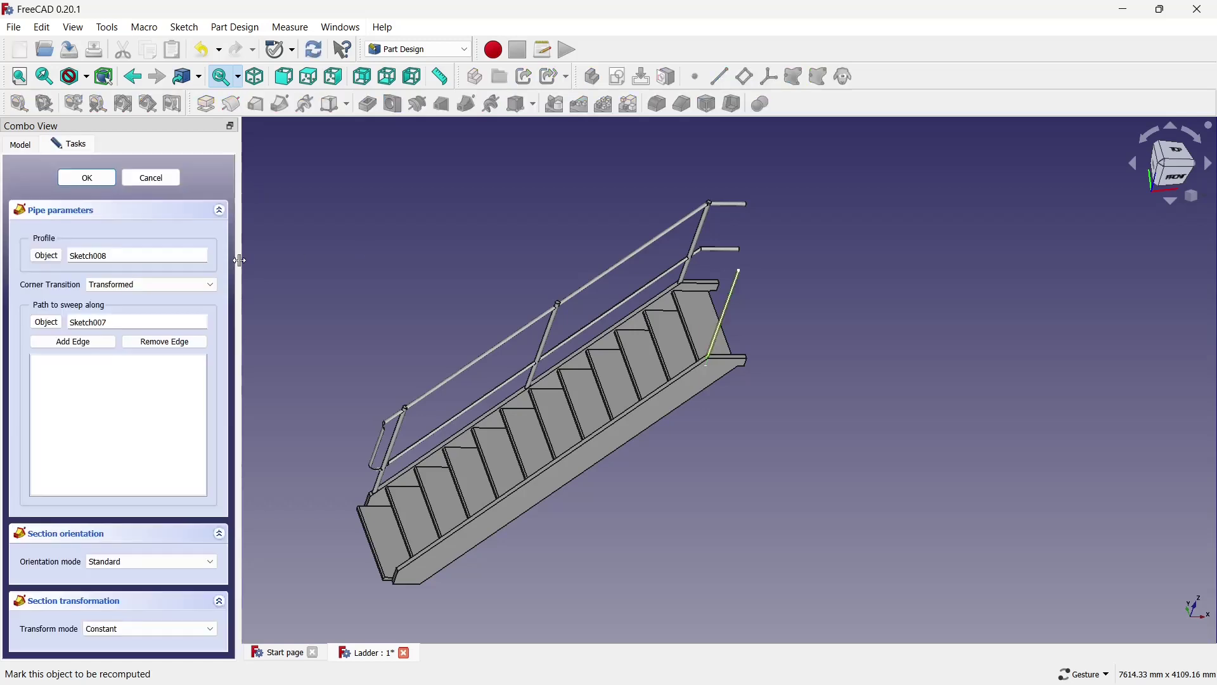
left_click(69, 179)
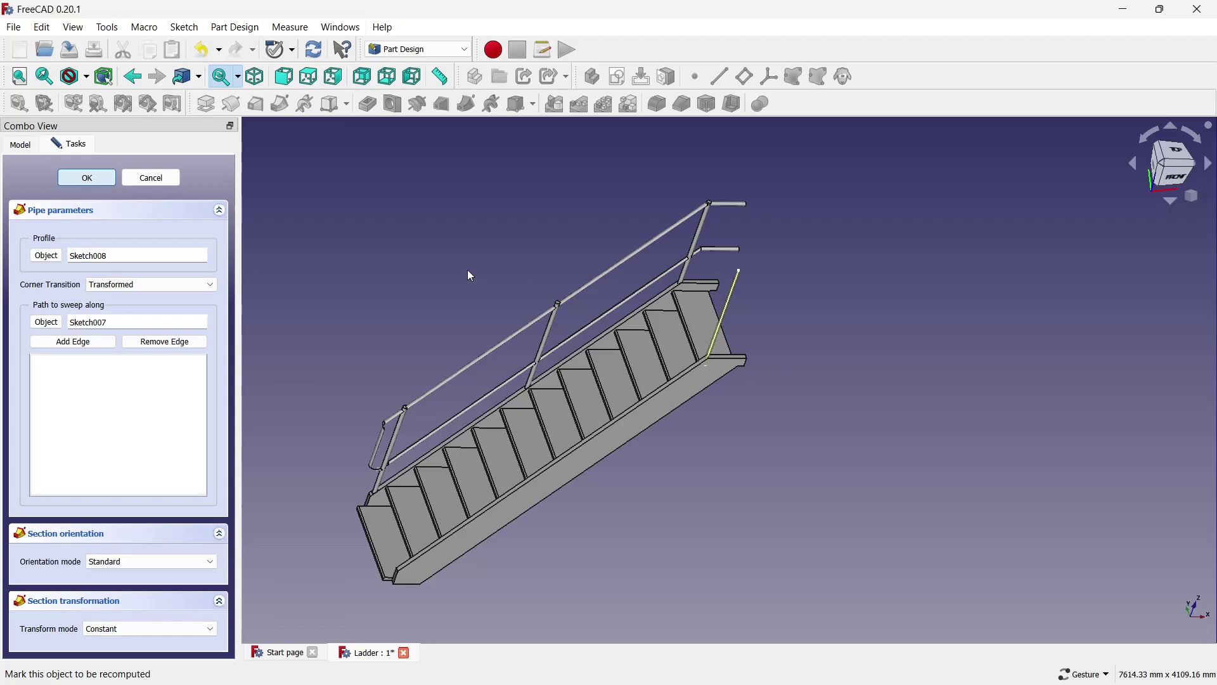
left_click(330, 271)
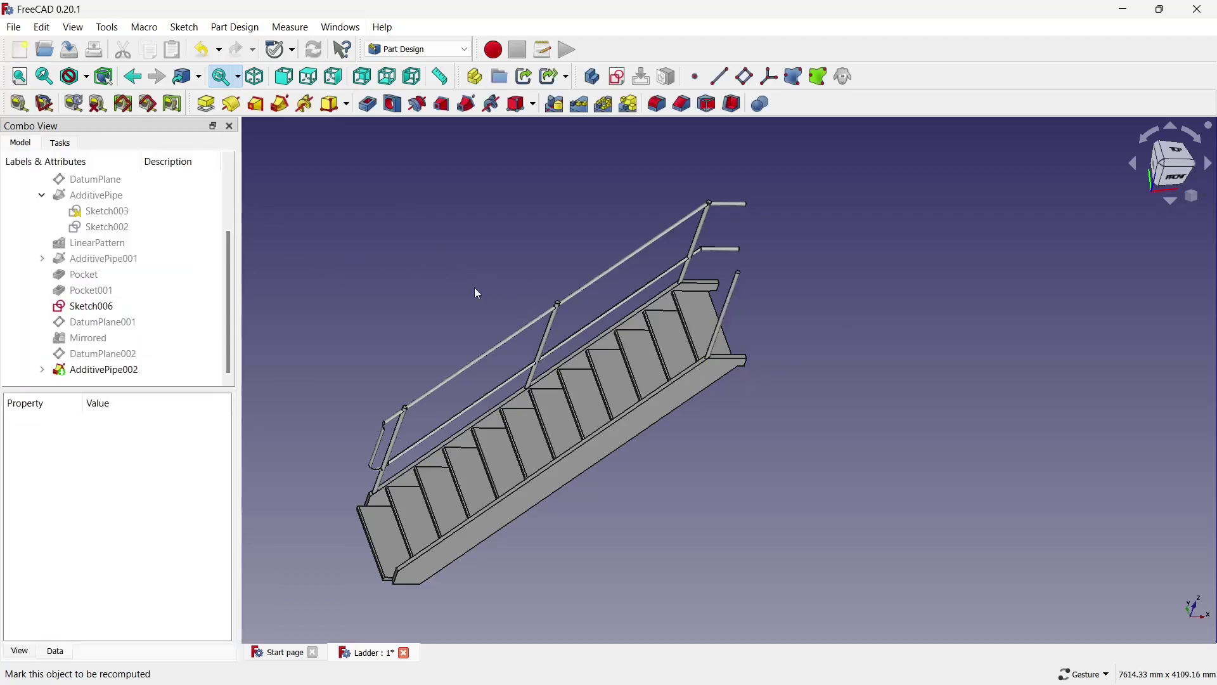
scroll(830, 306, "down", 2)
scroll(659, 298, "up", 1)
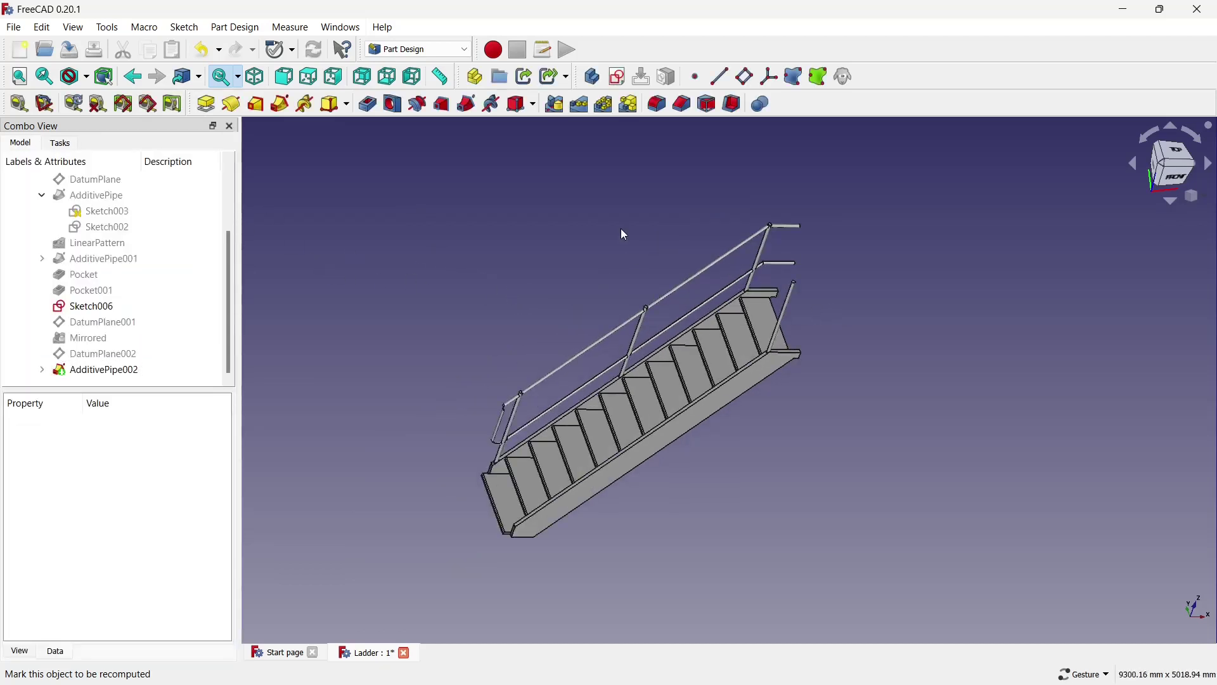
Linear-pattern AdditivePipe002 along a model edge with 3 occurrences
left_click(580, 106)
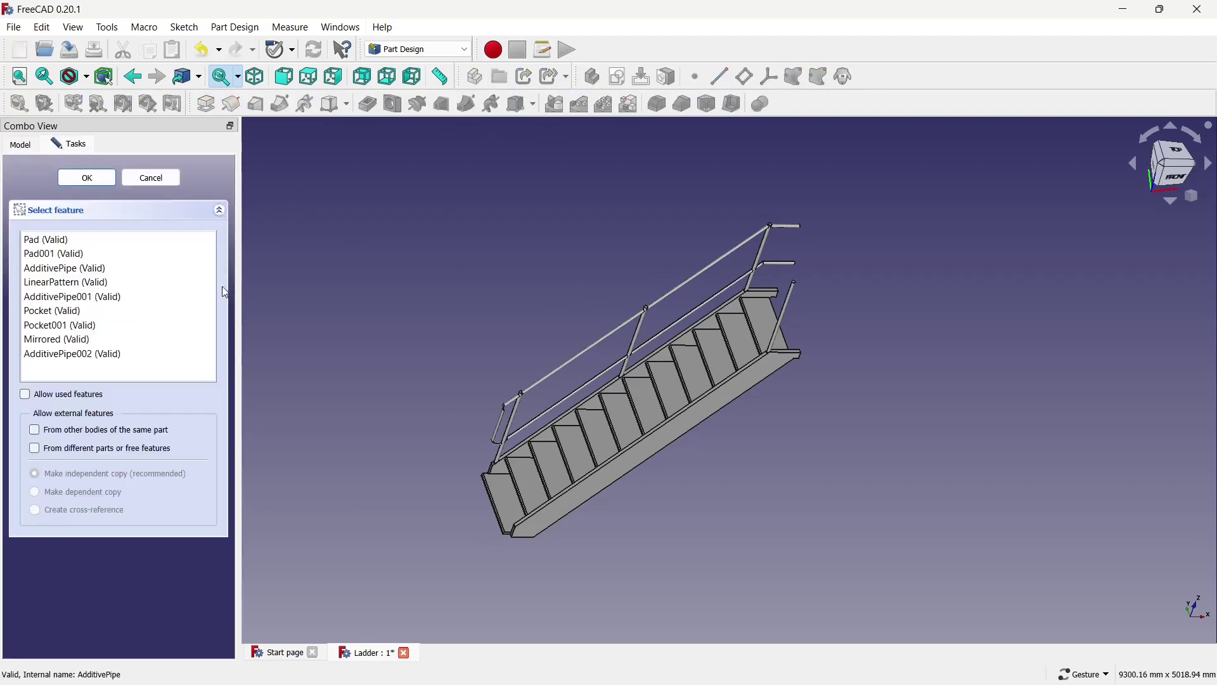
left_click(76, 353)
left_click(104, 180)
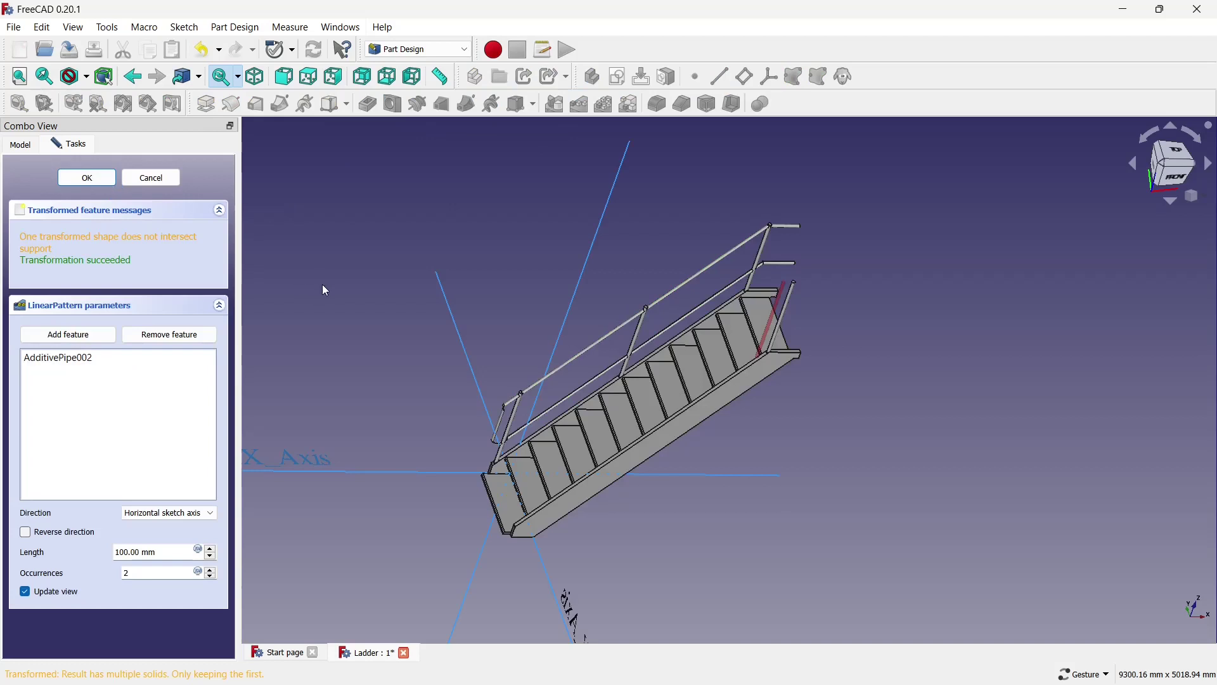
left_click(170, 513)
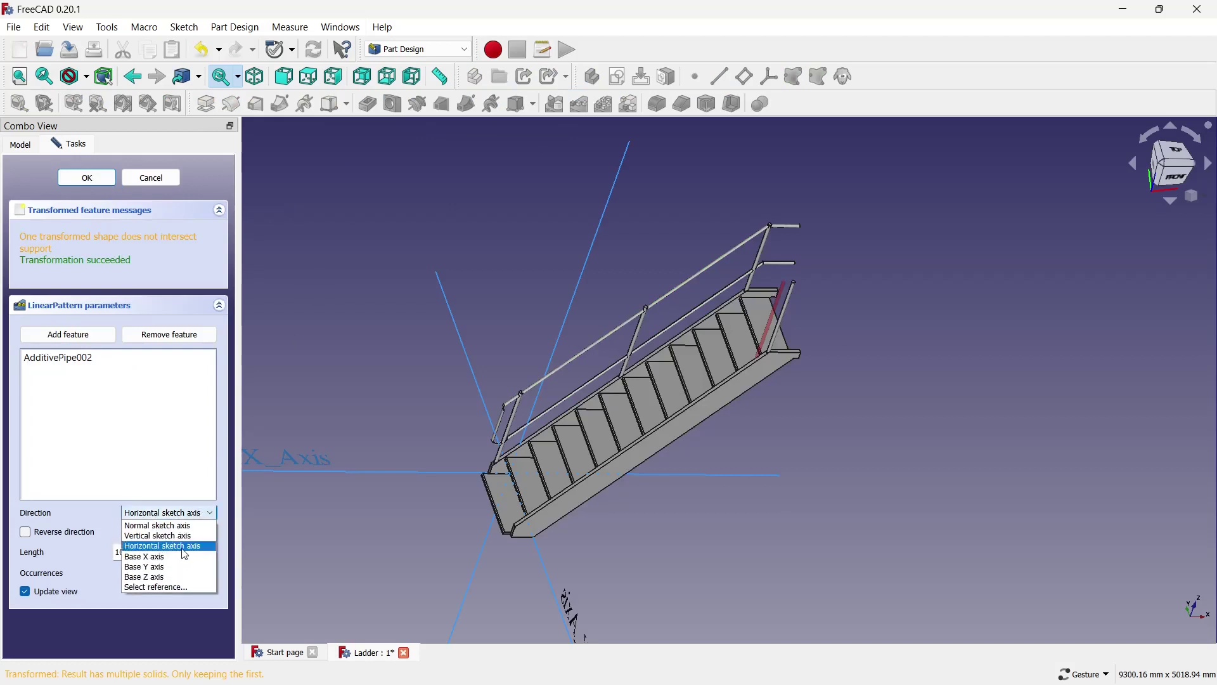
left_click(170, 588)
left_click(664, 418)
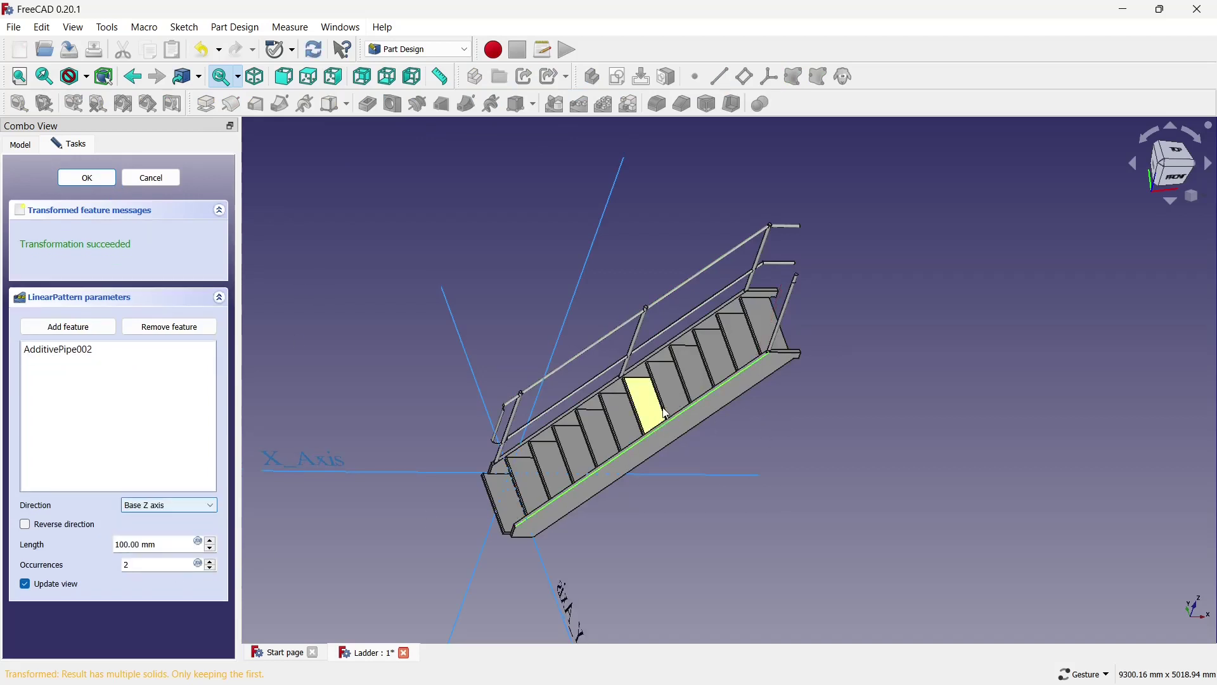
left_click(210, 562)
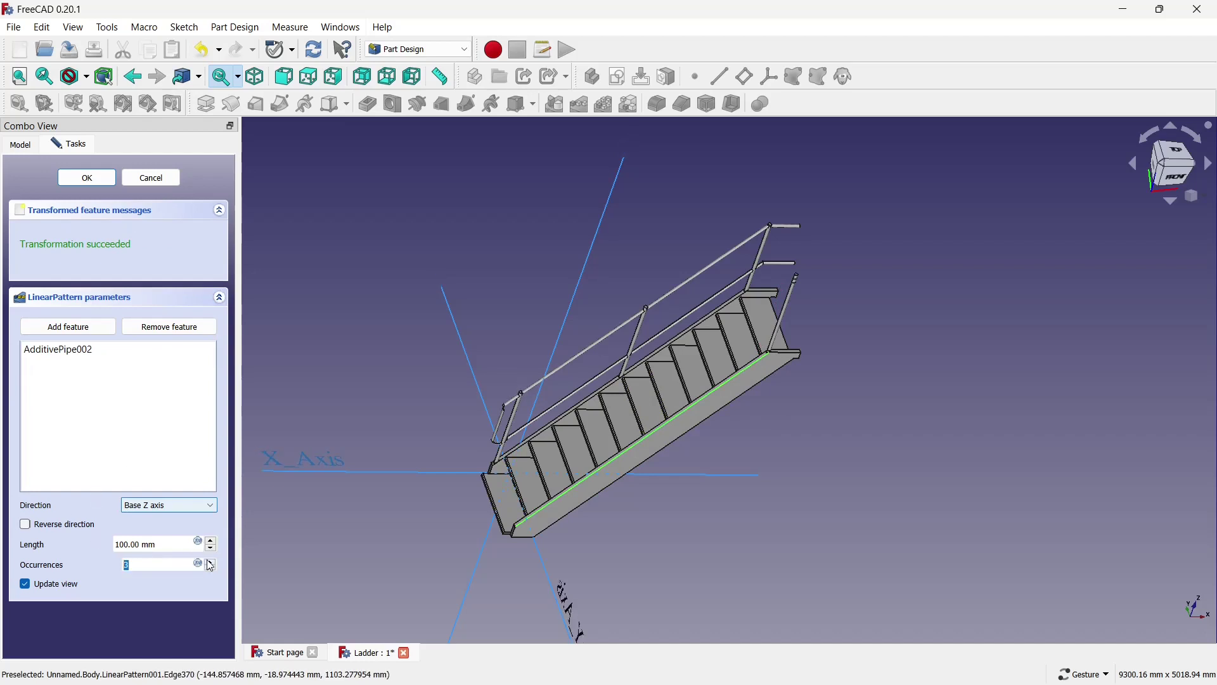
Set the pattern direction to the stringer edge, length 3000 mm, reversed
double_click(159, 546)
left_click(130, 505)
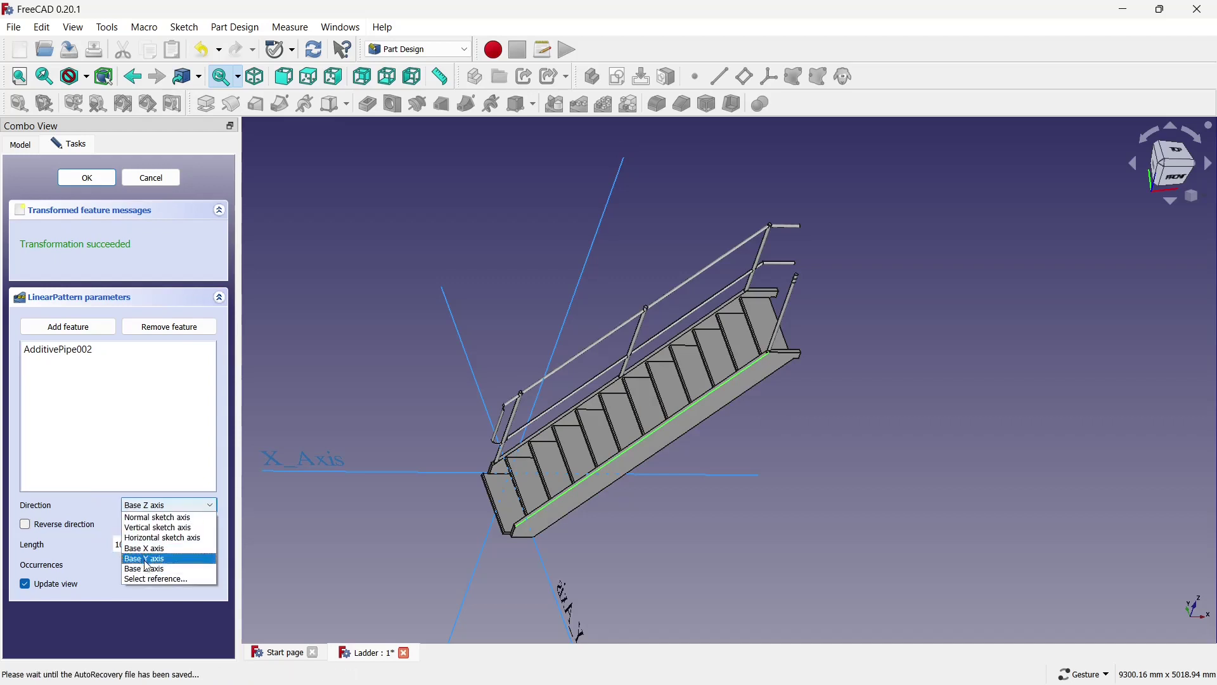
left_click(147, 578)
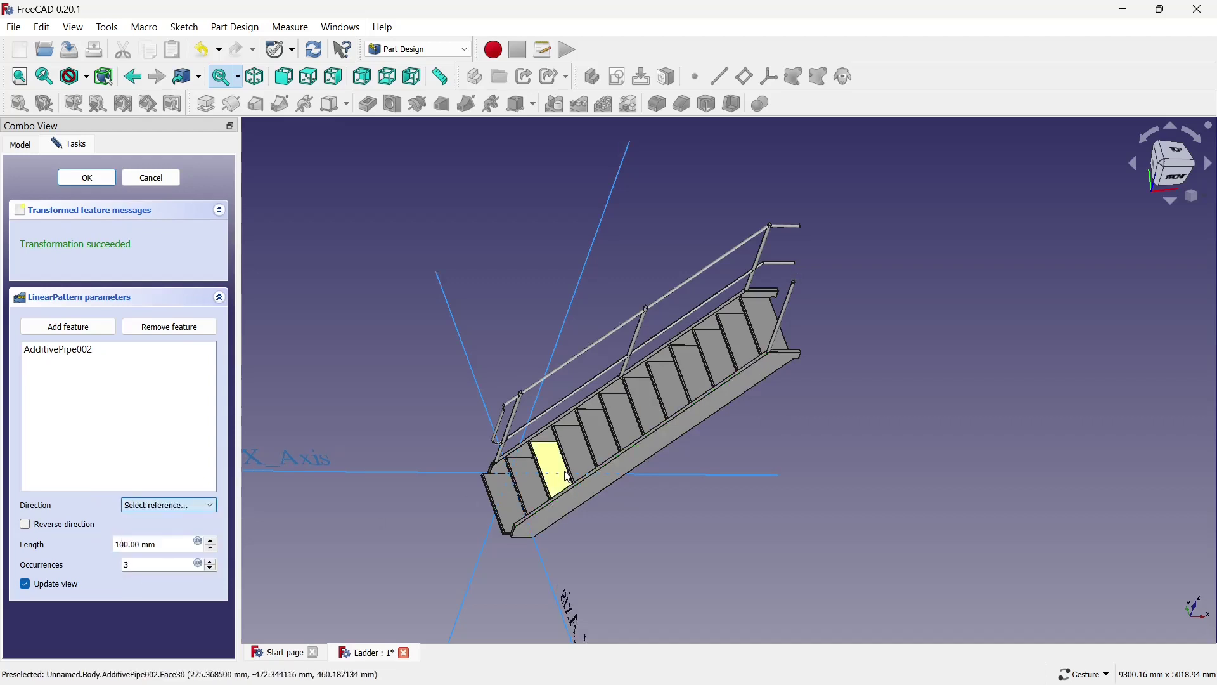
left_click(631, 454)
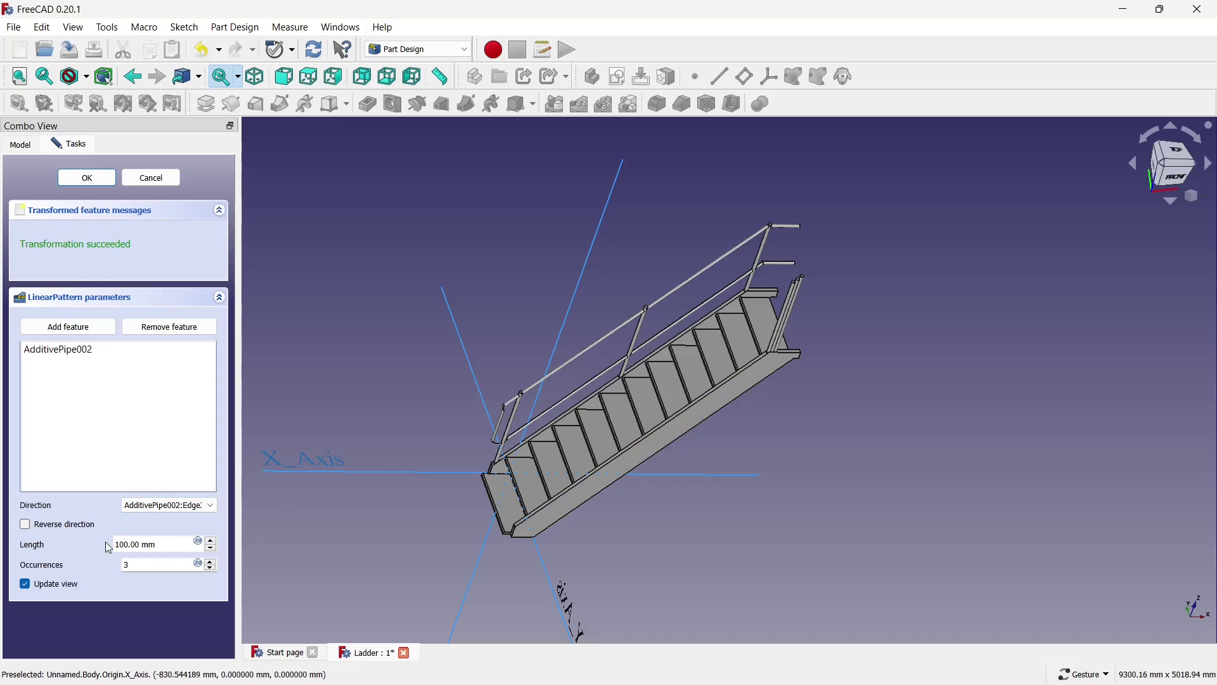
triple_click(160, 543)
type("3000")
key("Return")
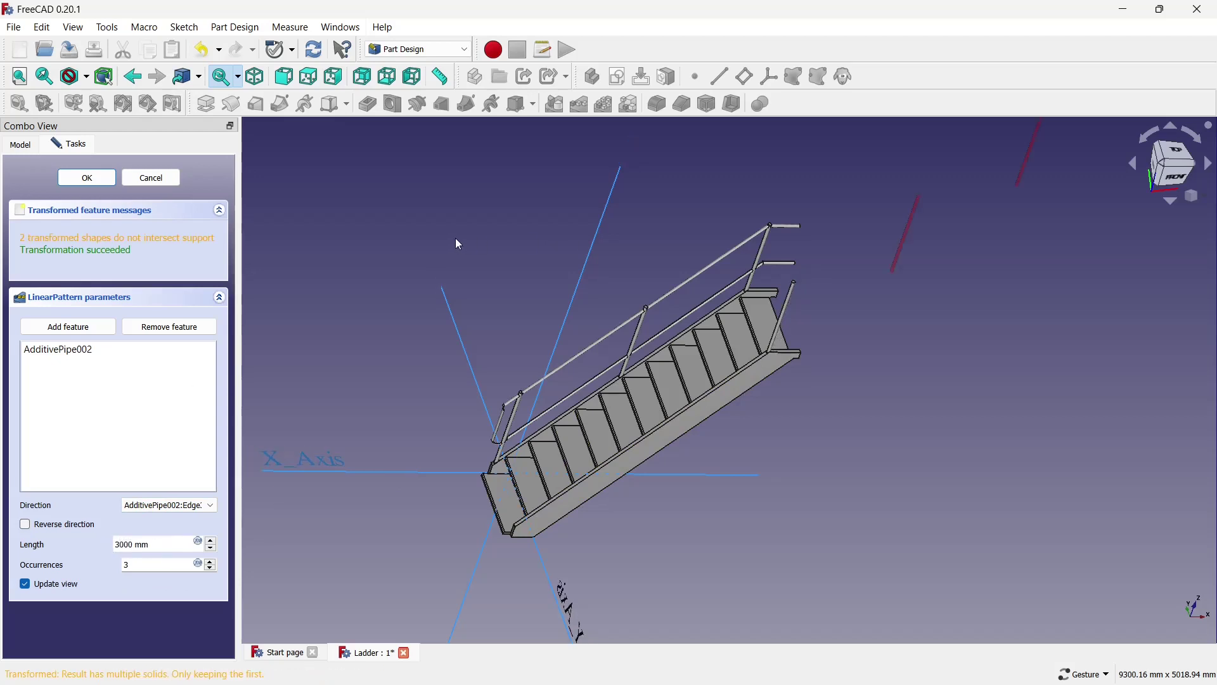
left_click(67, 529)
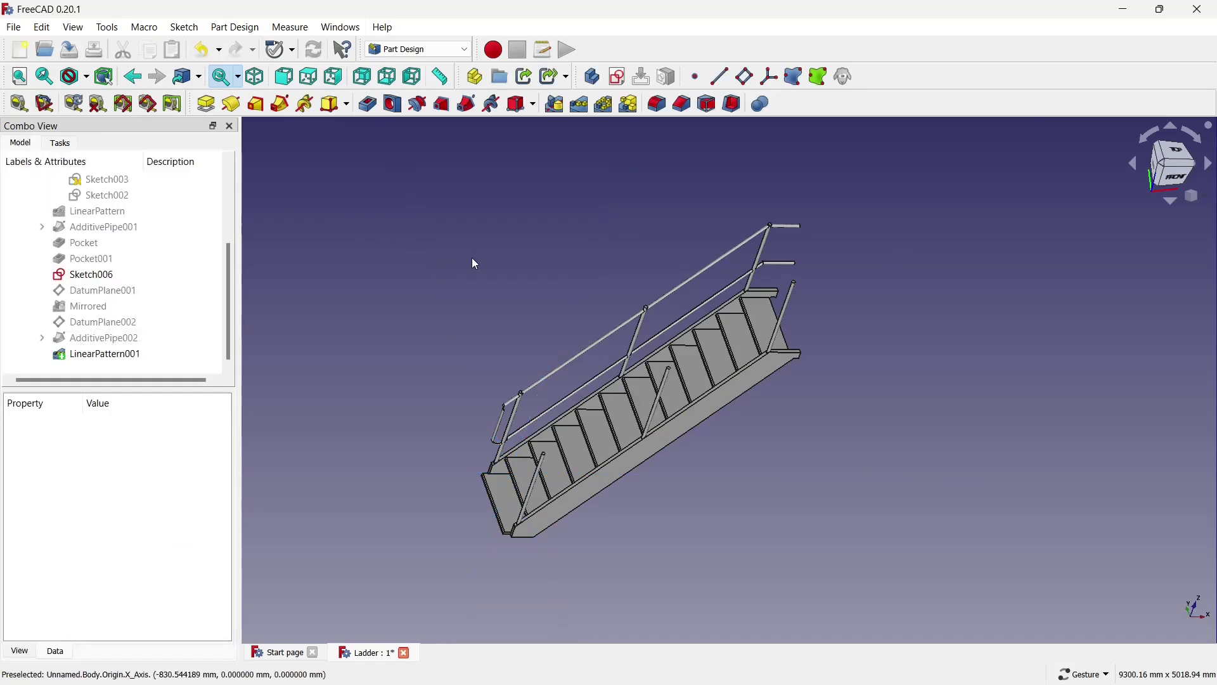
Mirror the AdditivePipe001 handrail across DatumPlane001 to create Mirrored001
left_click(175, 291)
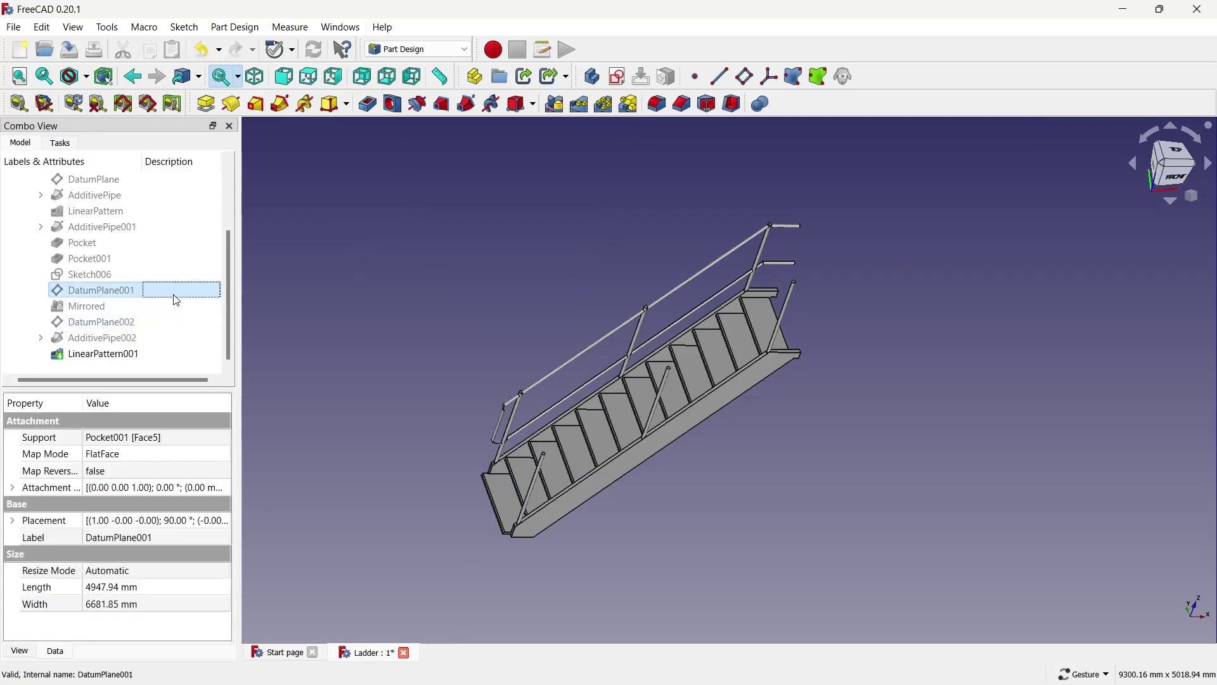
left_click(307, 331)
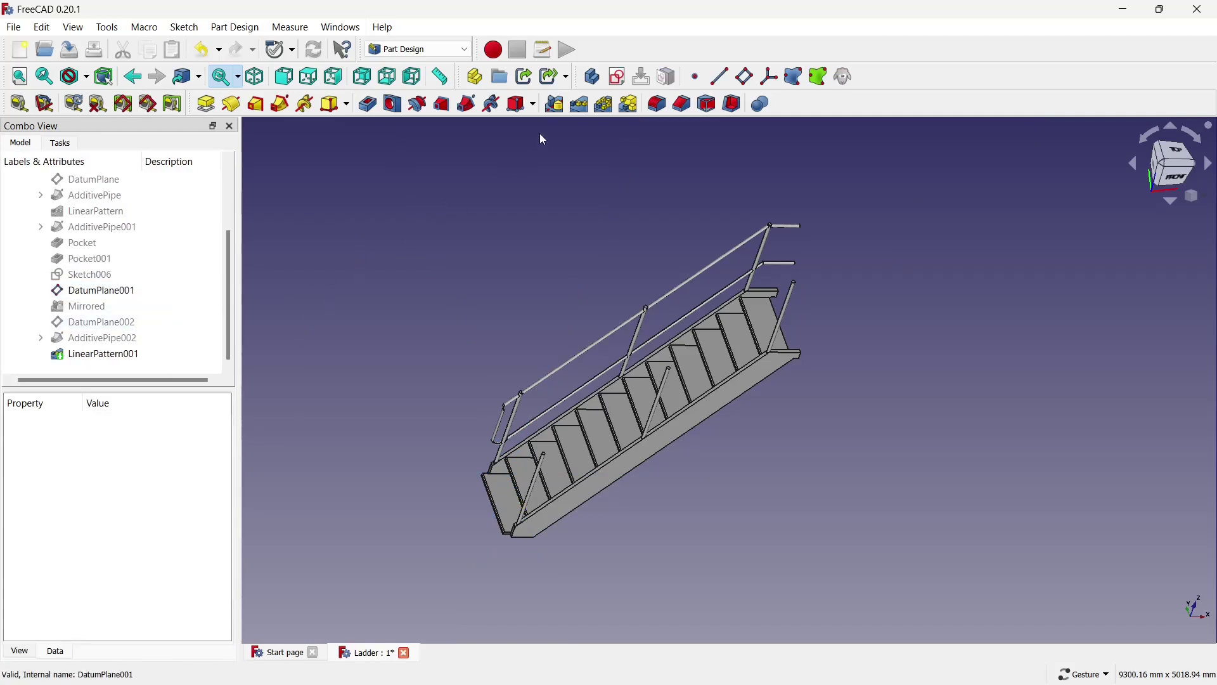
left_click(554, 105)
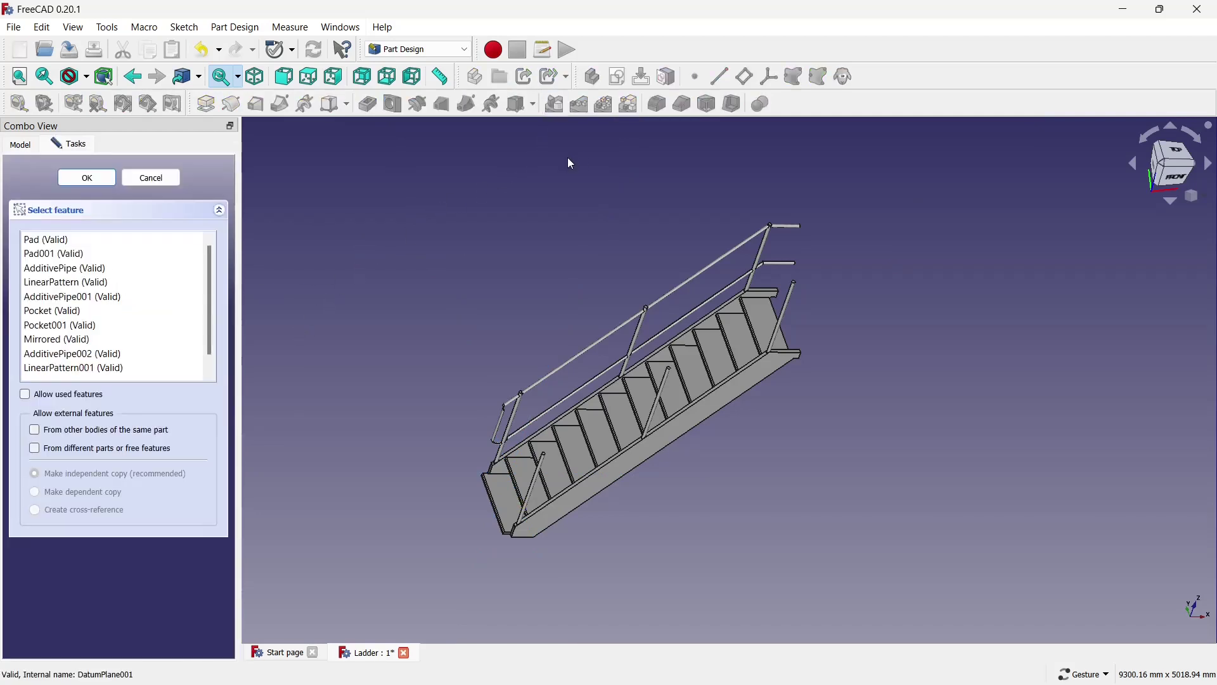
left_click(135, 297)
left_click(106, 178)
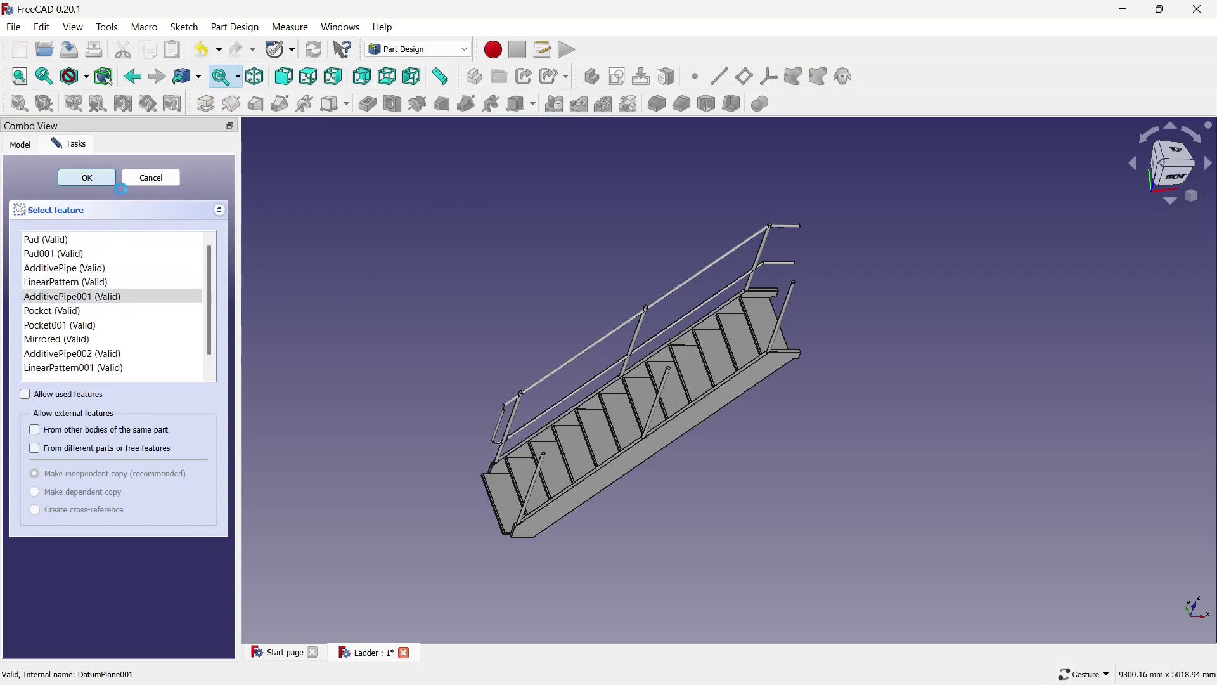
left_click(155, 512)
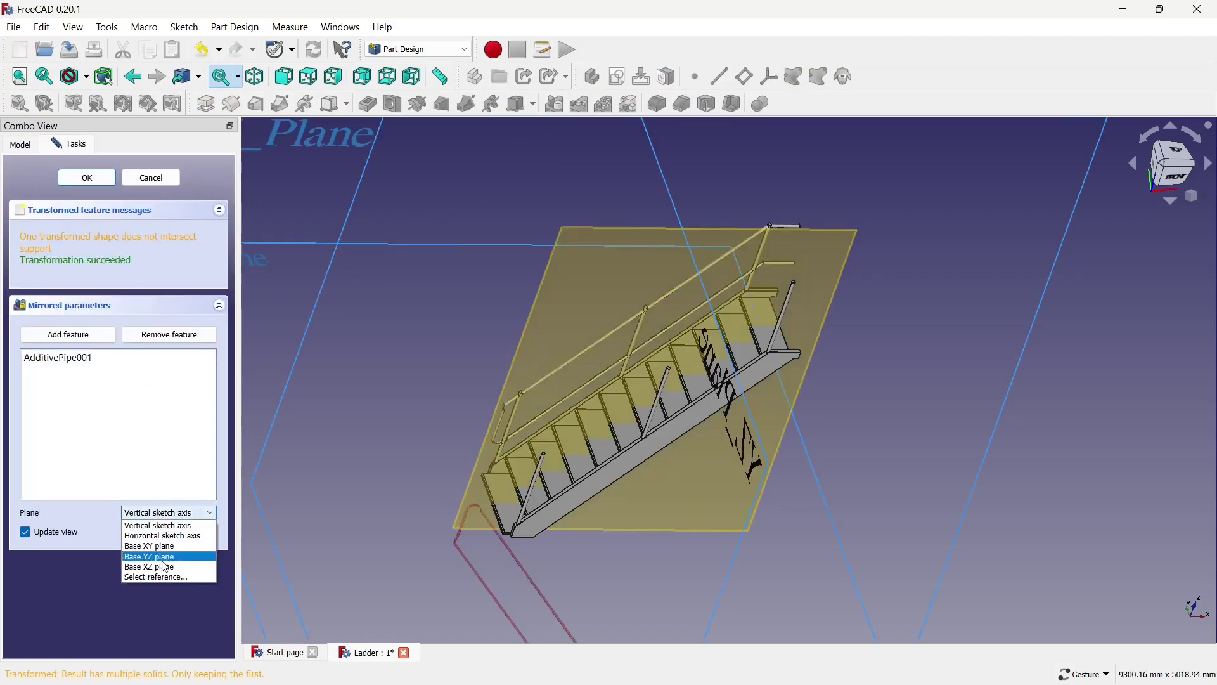
left_click(161, 576)
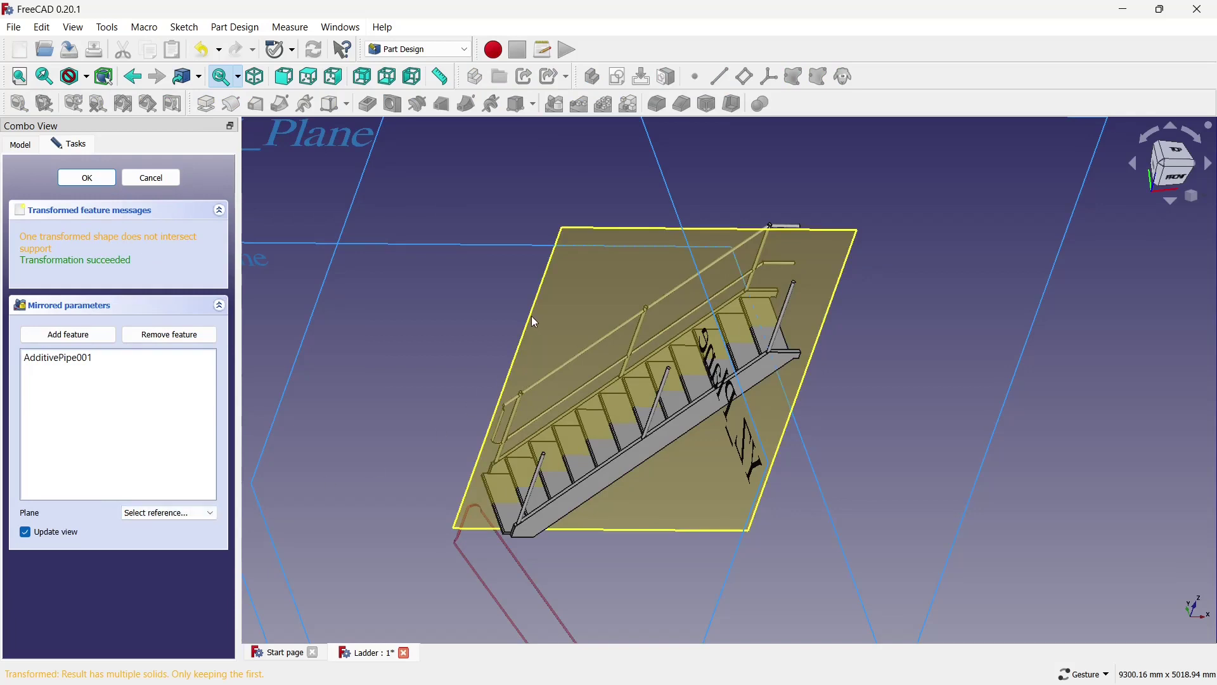
left_click(531, 298)
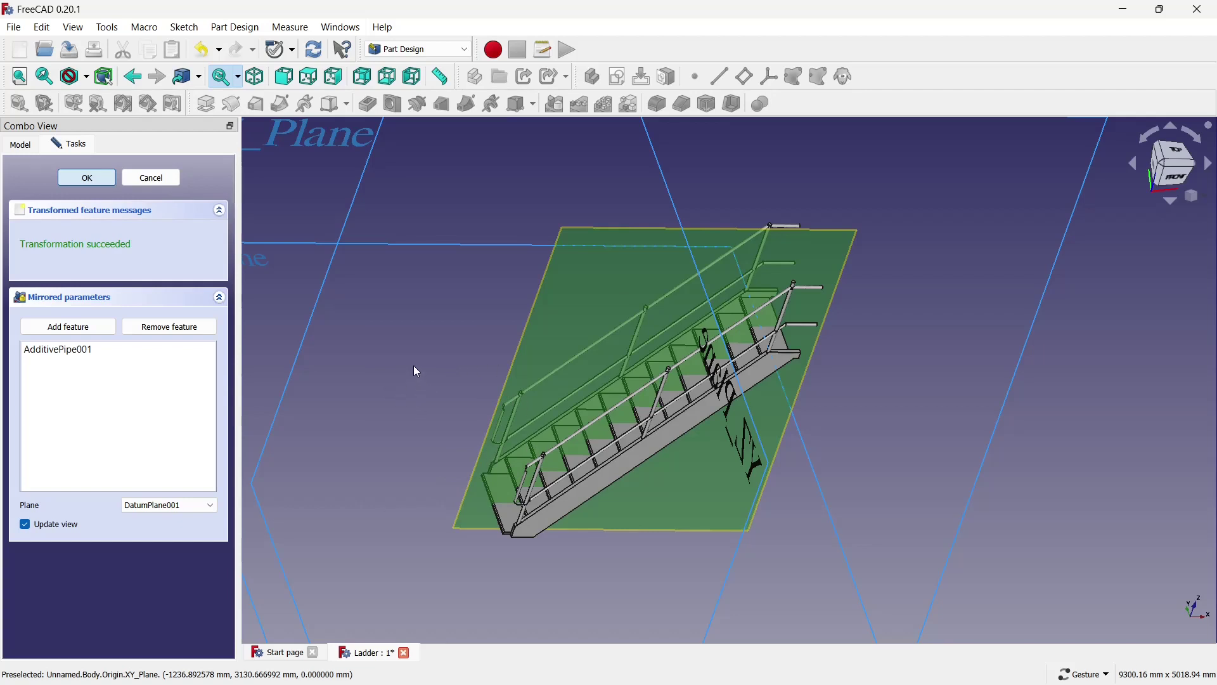
key("Return")
Hide DatumPlane001 from the view
left_click(146, 291)
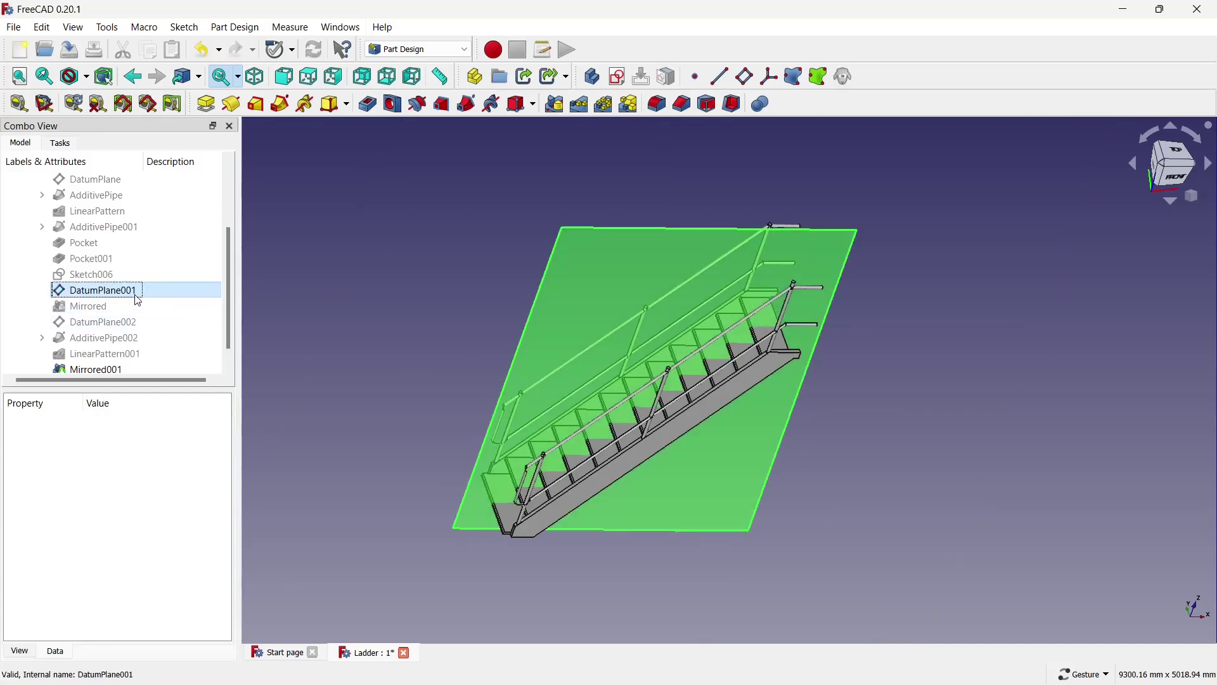
key("space")
left_click(333, 292)
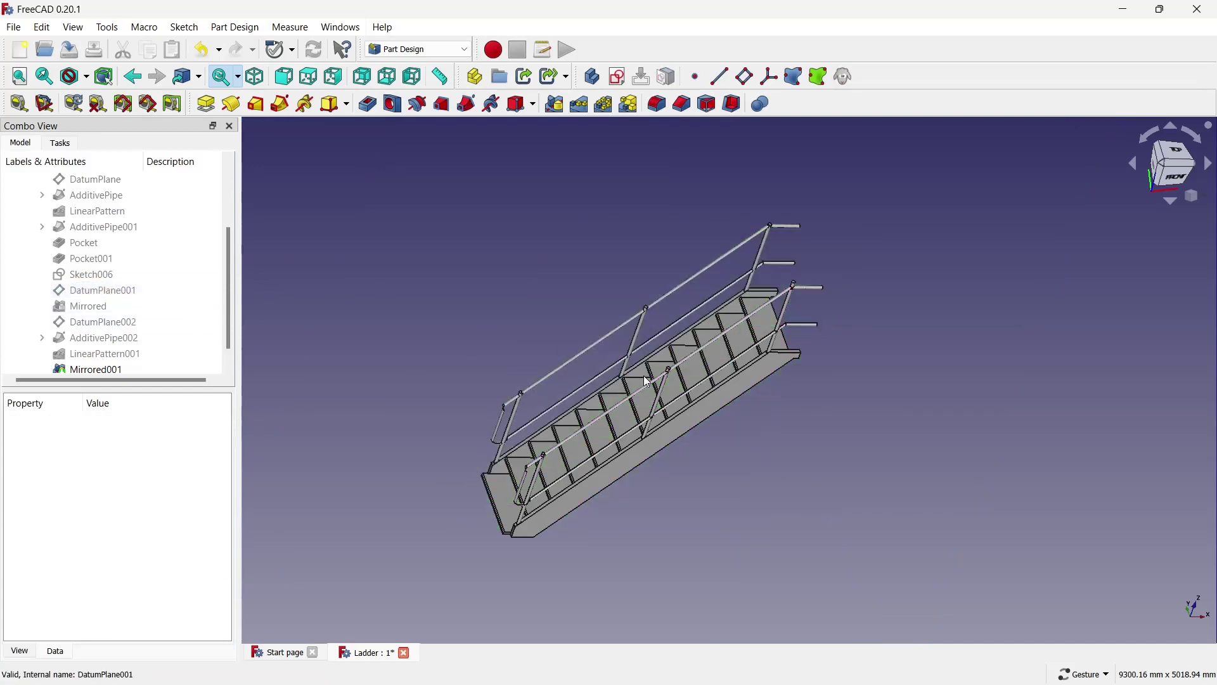
Give the staircase body a cyan #00ffff shape colour via Set appearance
left_click_drag(724, 389, 755, 407)
left_click_drag(795, 375, 747, 522)
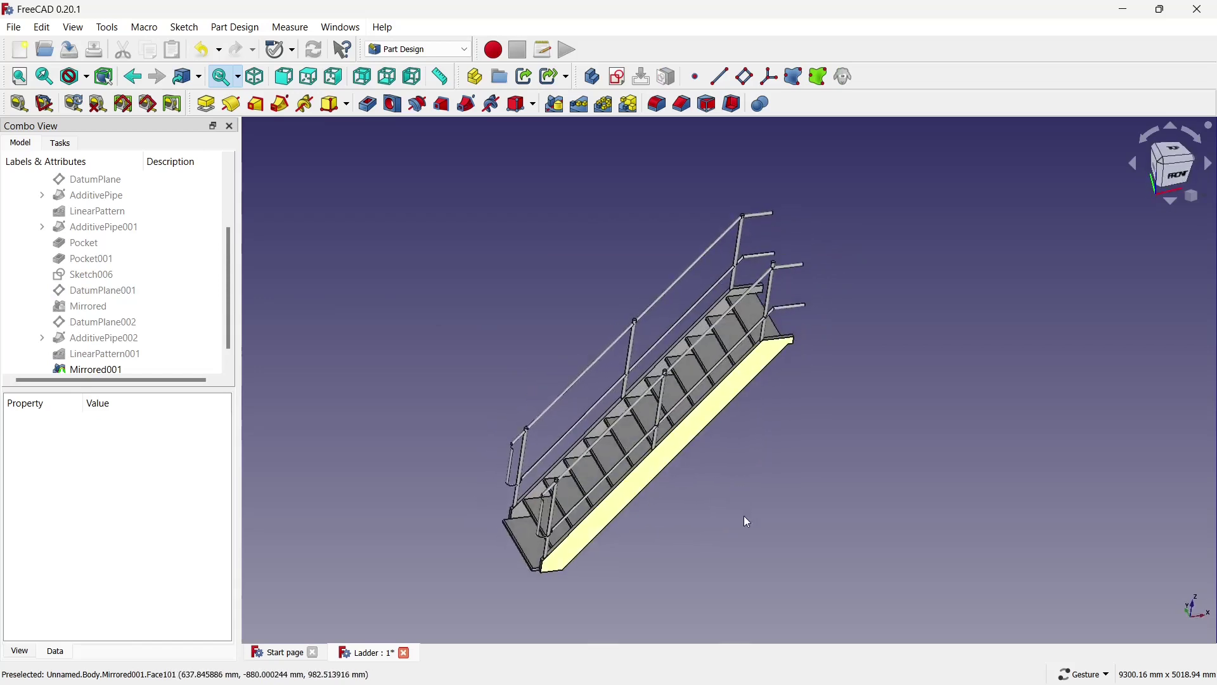
left_click(622, 489)
right_click(622, 489)
left_click(644, 337)
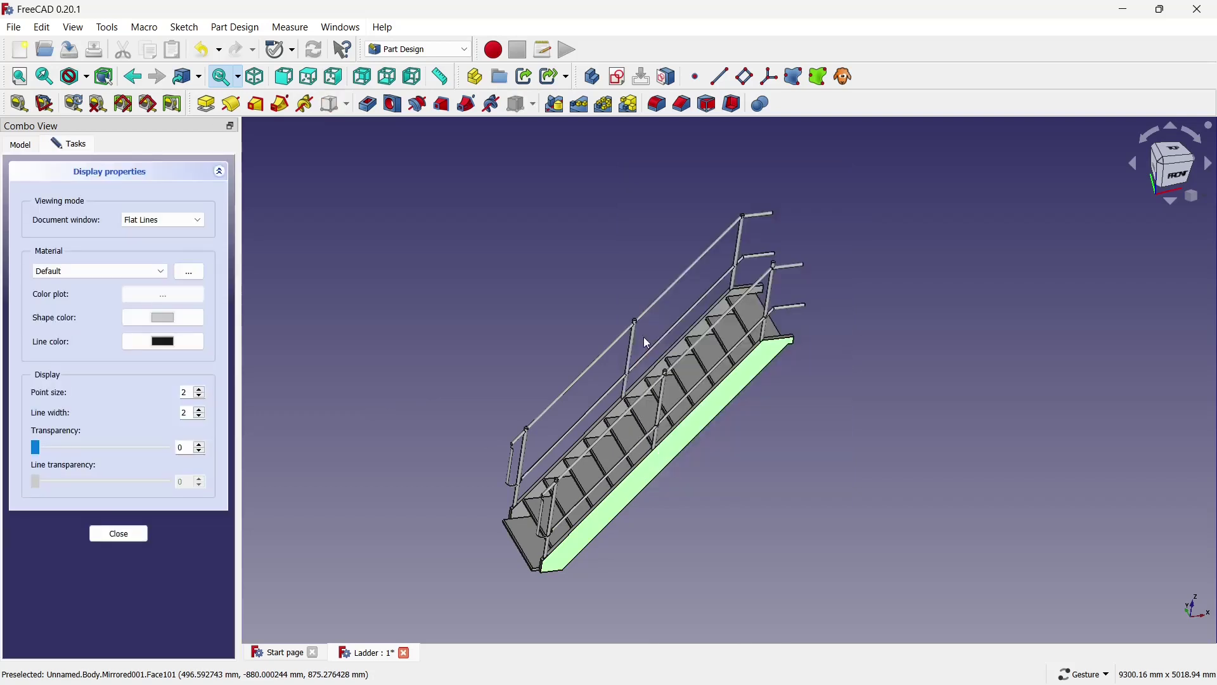
left_click(199, 318)
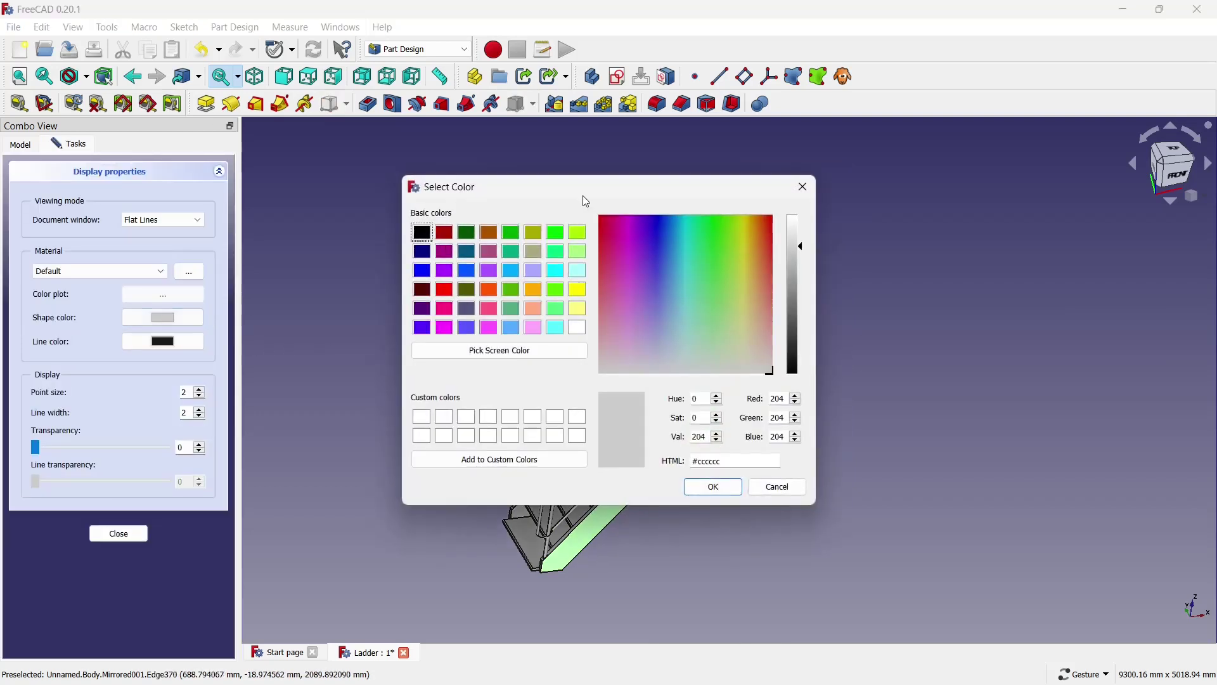
left_click_drag(584, 195, 284, 211)
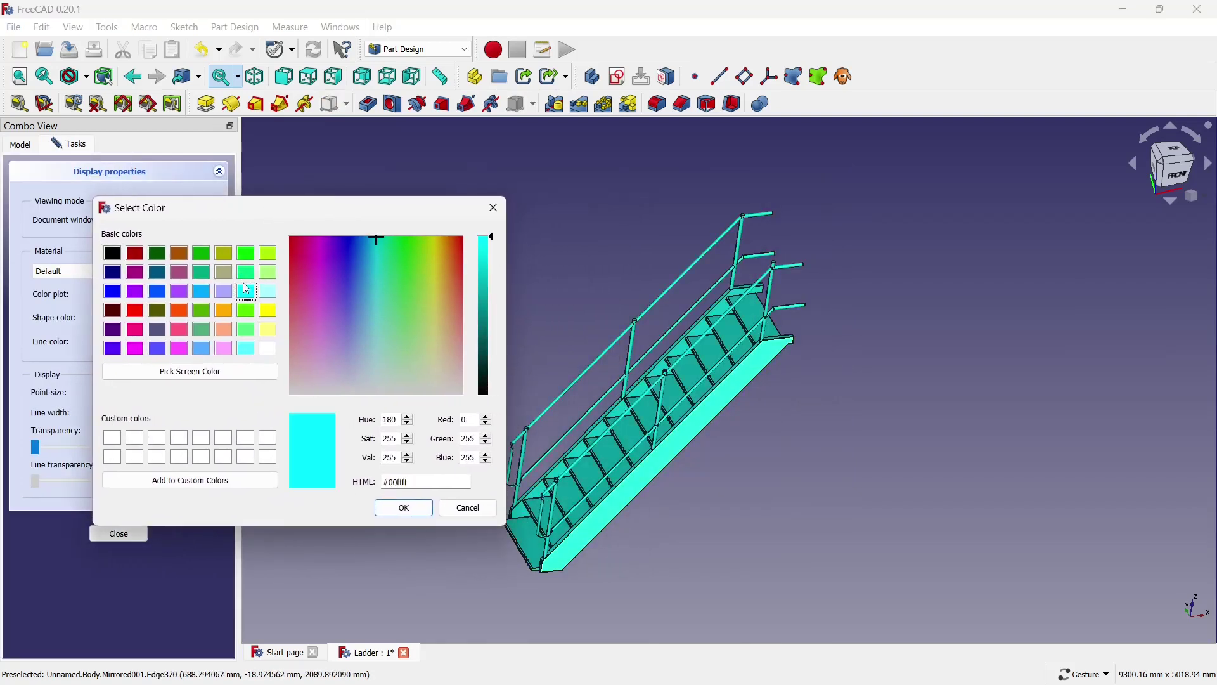
left_click(415, 511)
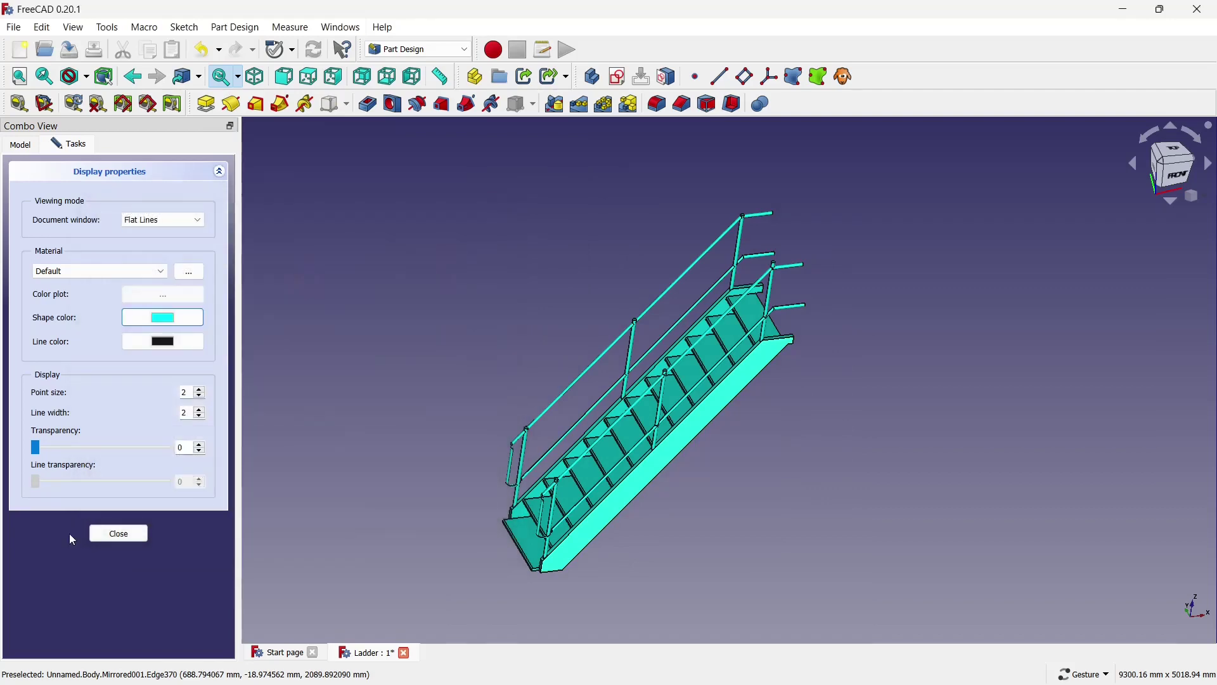
left_click(101, 534)
mouse_move(814, 444)
left_mouse_down()
mouse_move(820, 432)
mouse_move(679, 497)
mouse_move(640, 455)
mouse_move(850, 476)
mouse_move(884, 439)
mouse_move(749, 348)
left_mouse_up()
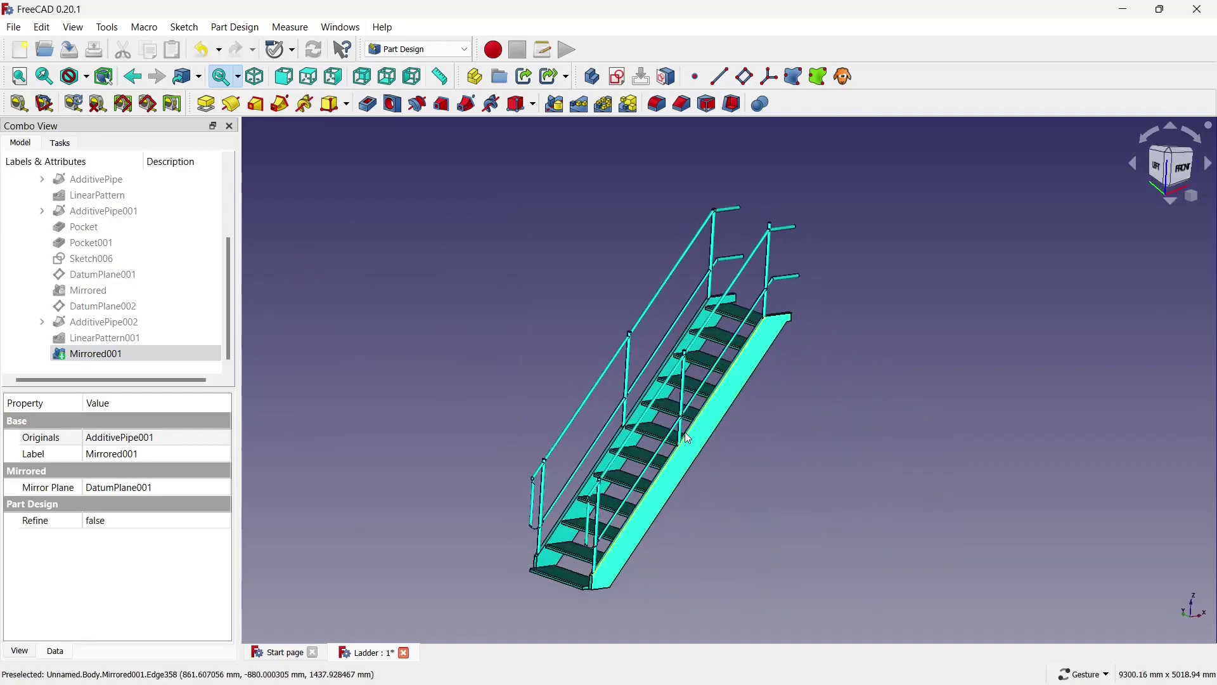